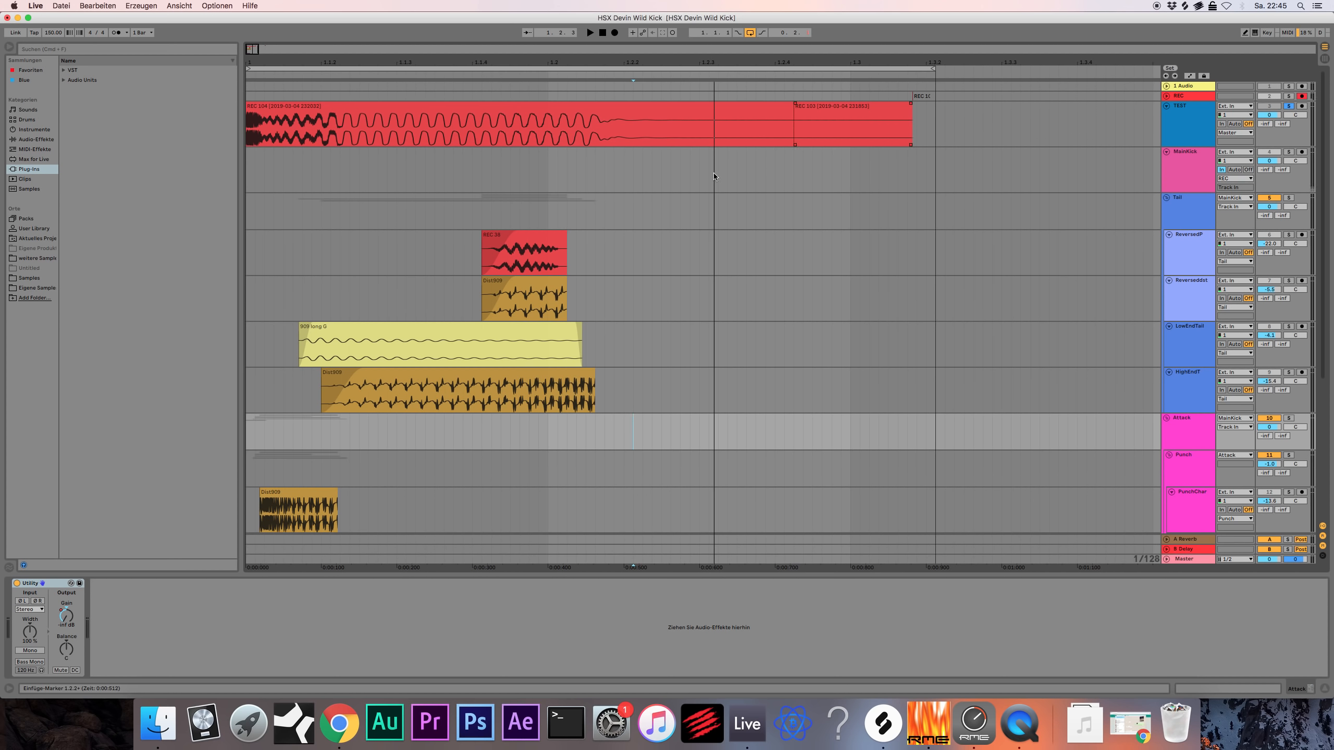
pyautogui.scroll(-5, 537, 277)
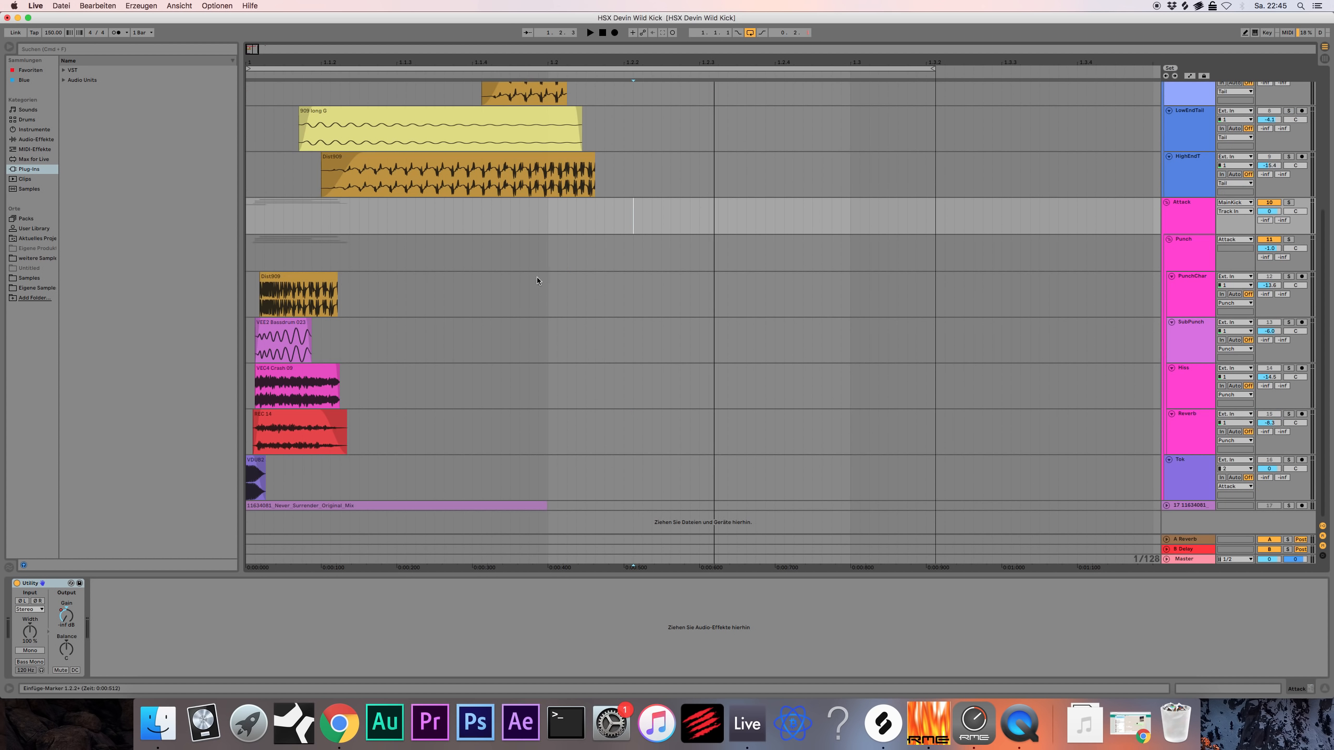
pyautogui.click(1184, 499)
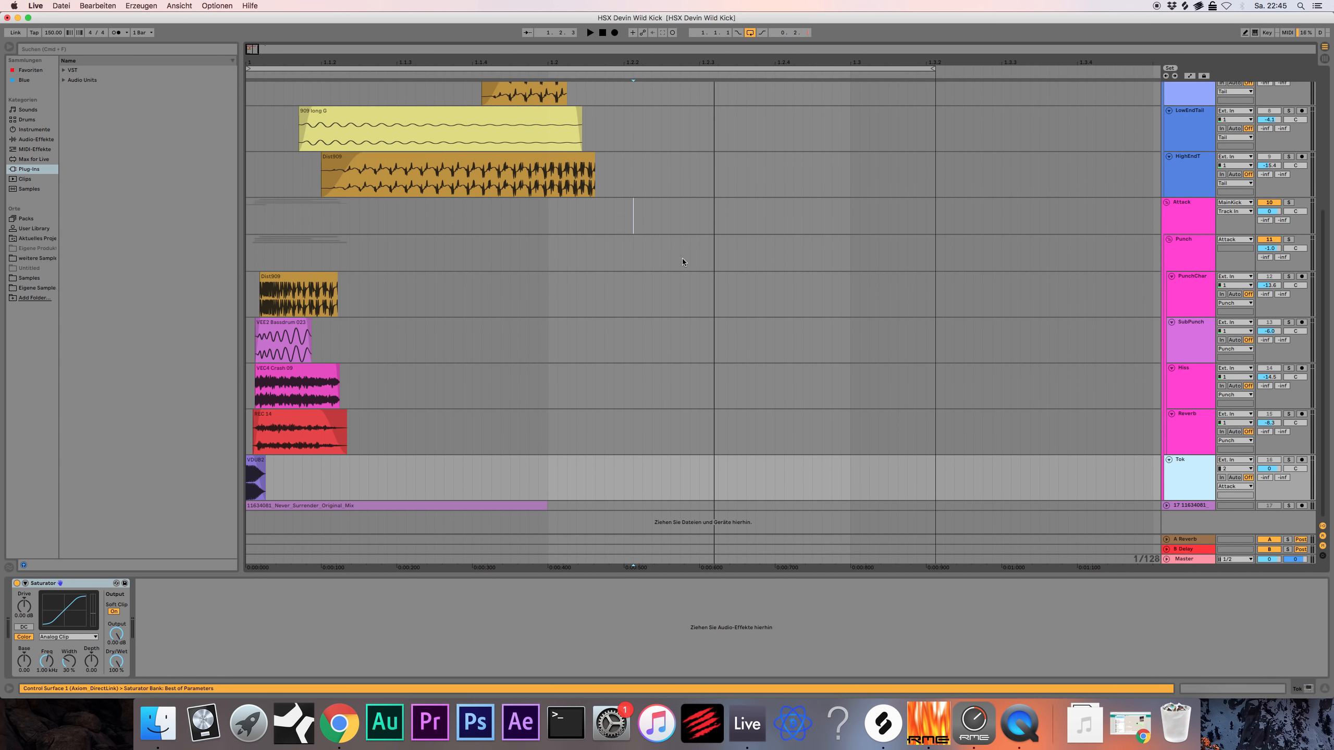
pyautogui.scroll(5, 681, 259)
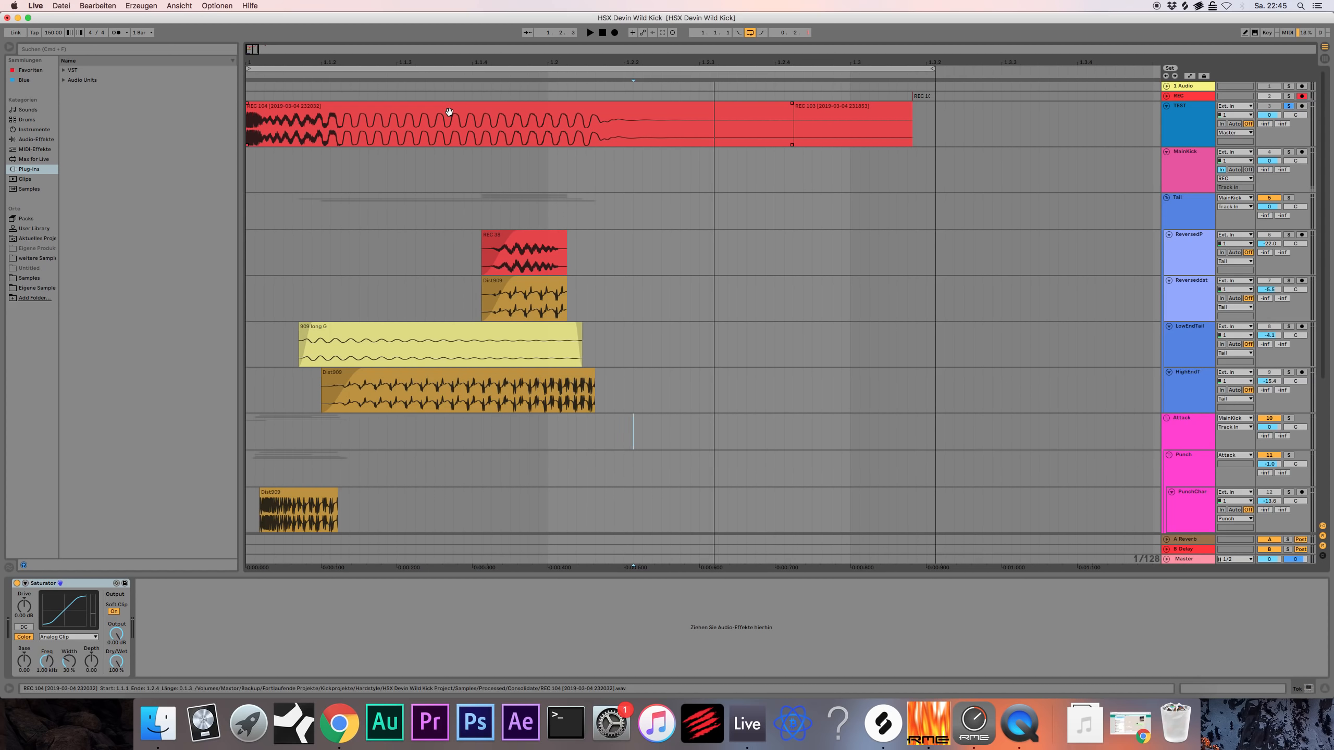
# Turn off solo on the TEST track and set the audio input of TEST and MainKick to No Input.
pyautogui.click(1192, 134)
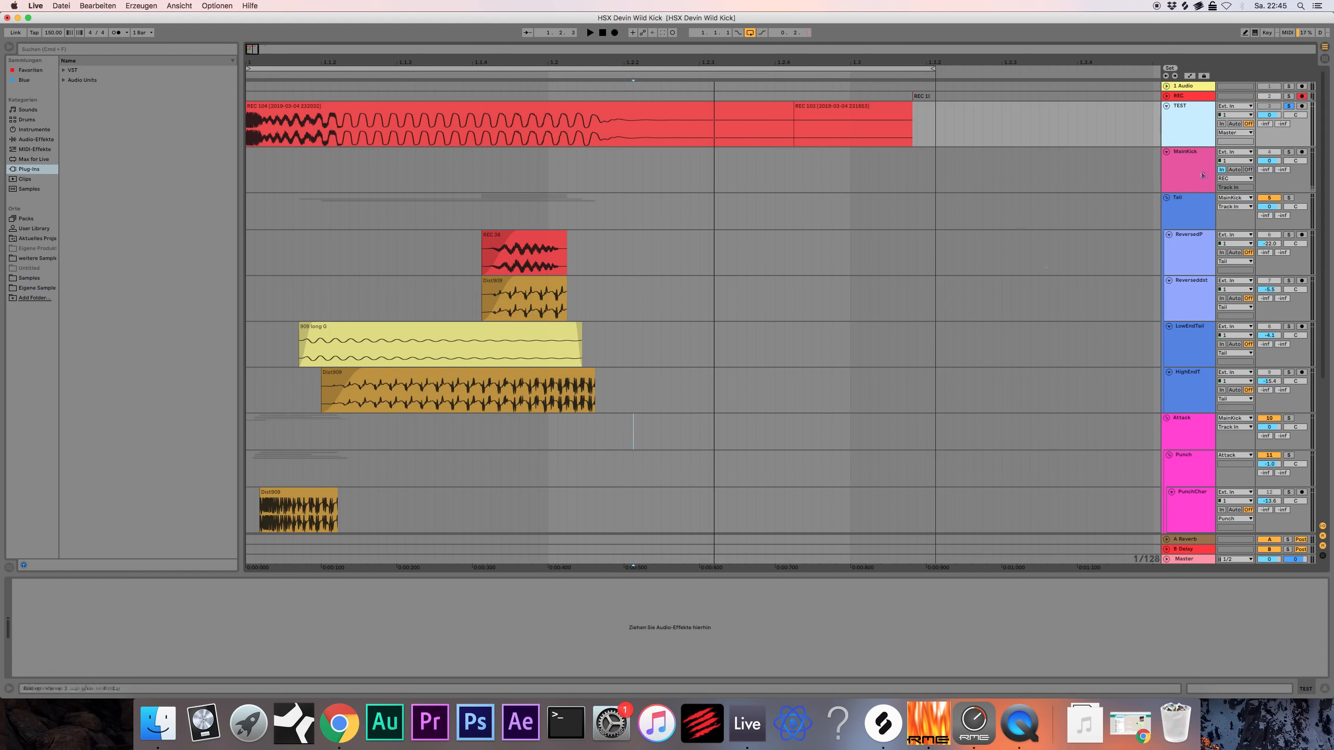
pyautogui.click(1288, 107)
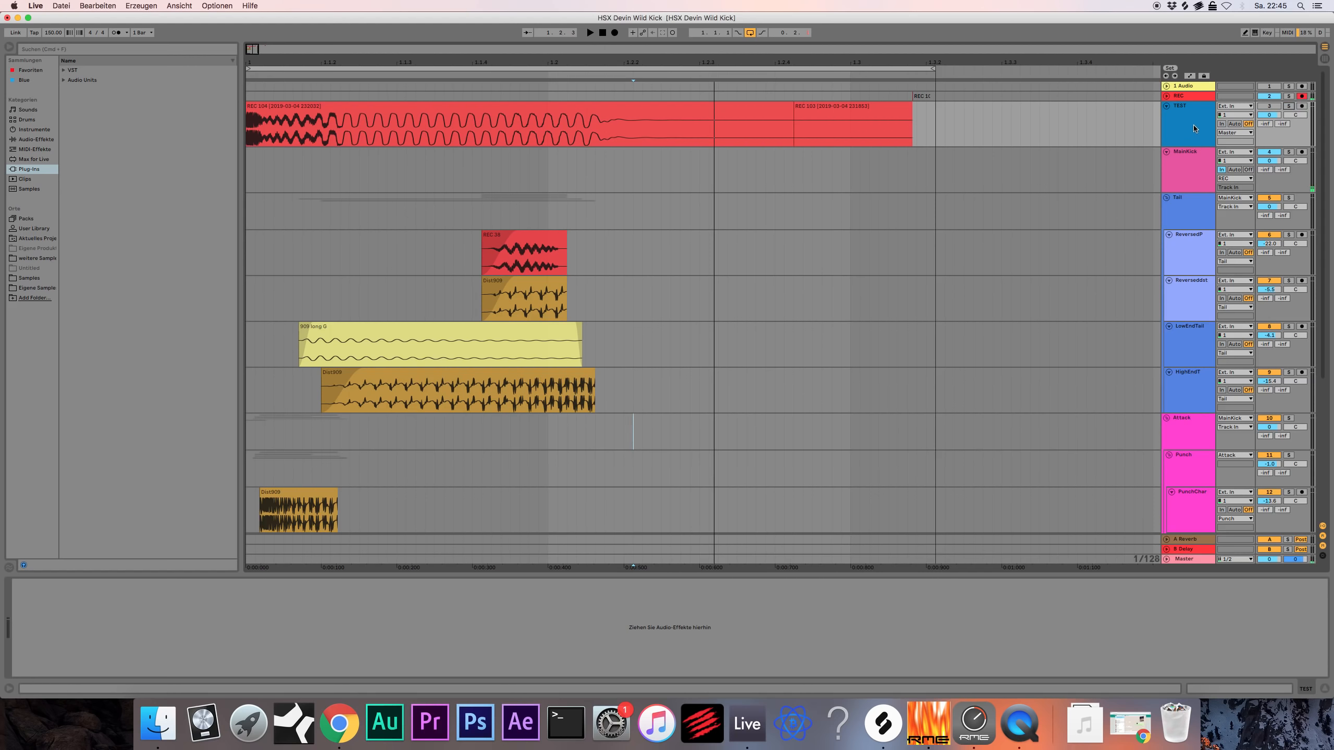
pyautogui.click(1234, 106)
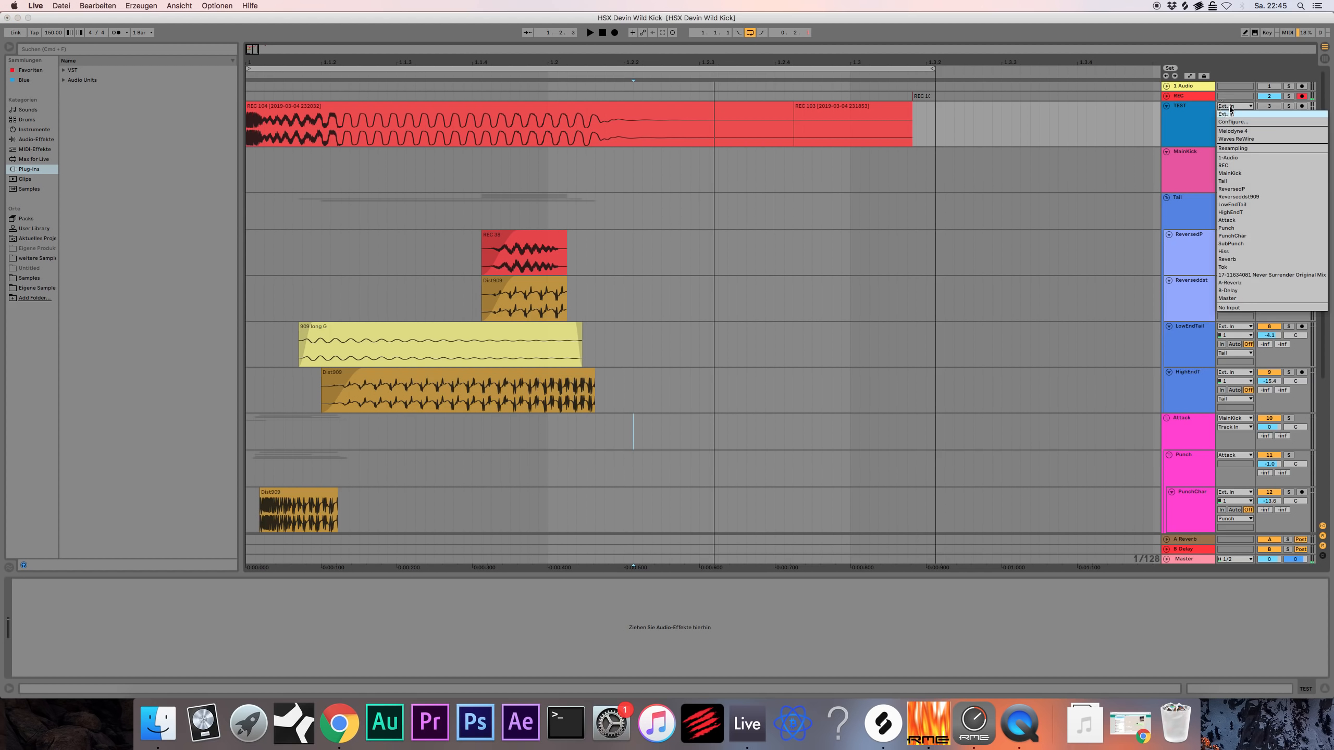
pyautogui.click(1233, 309)
pyautogui.click(1234, 152)
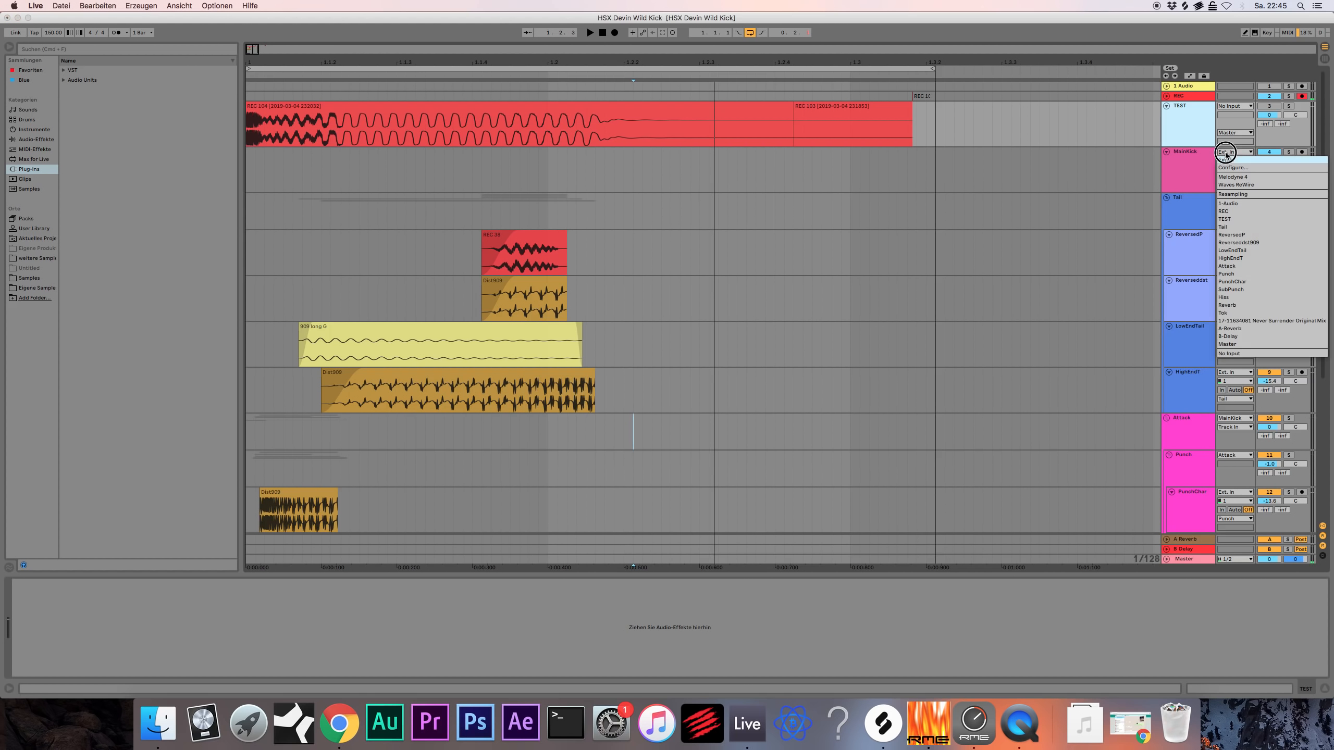
pyautogui.click(1232, 354)
# Look over the track layout from the TEST and MainKick tracks down to the Attack layers.
pyautogui.scroll(-5, 1107, 297)
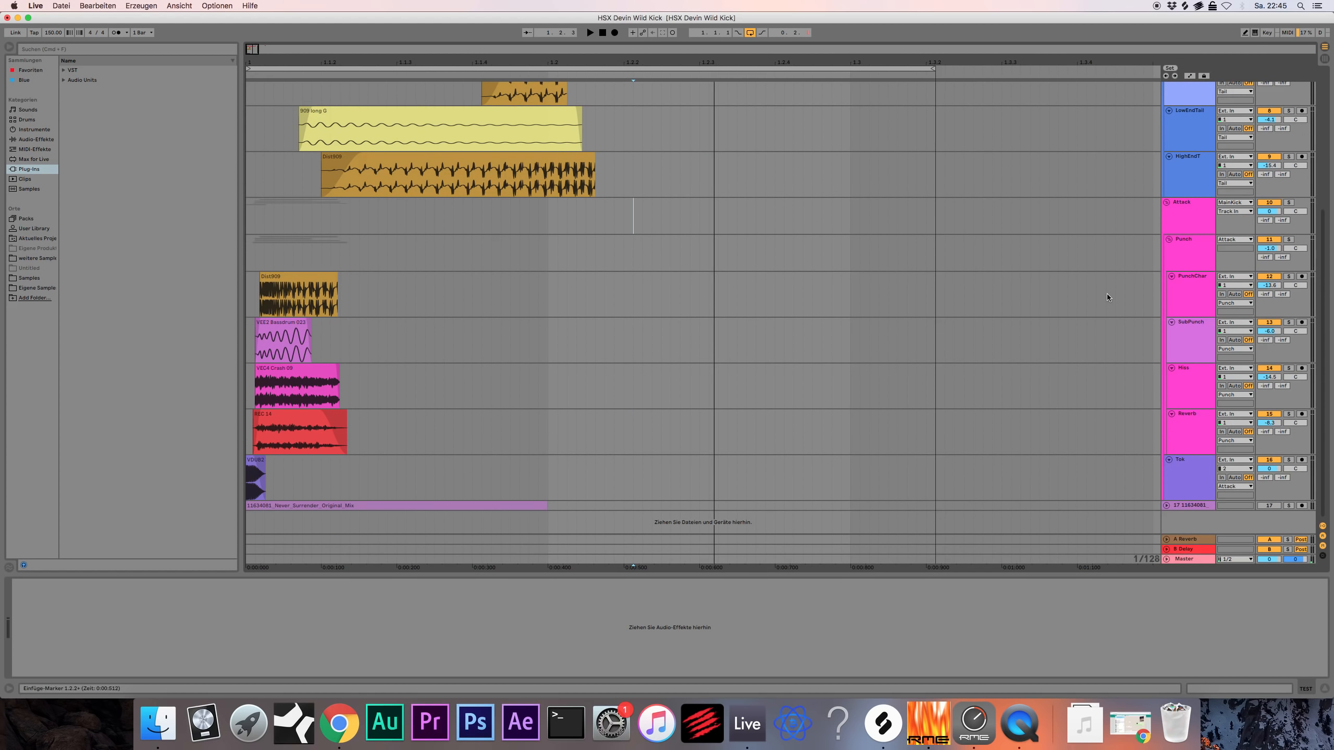
pyautogui.scroll(5, 1105, 317)
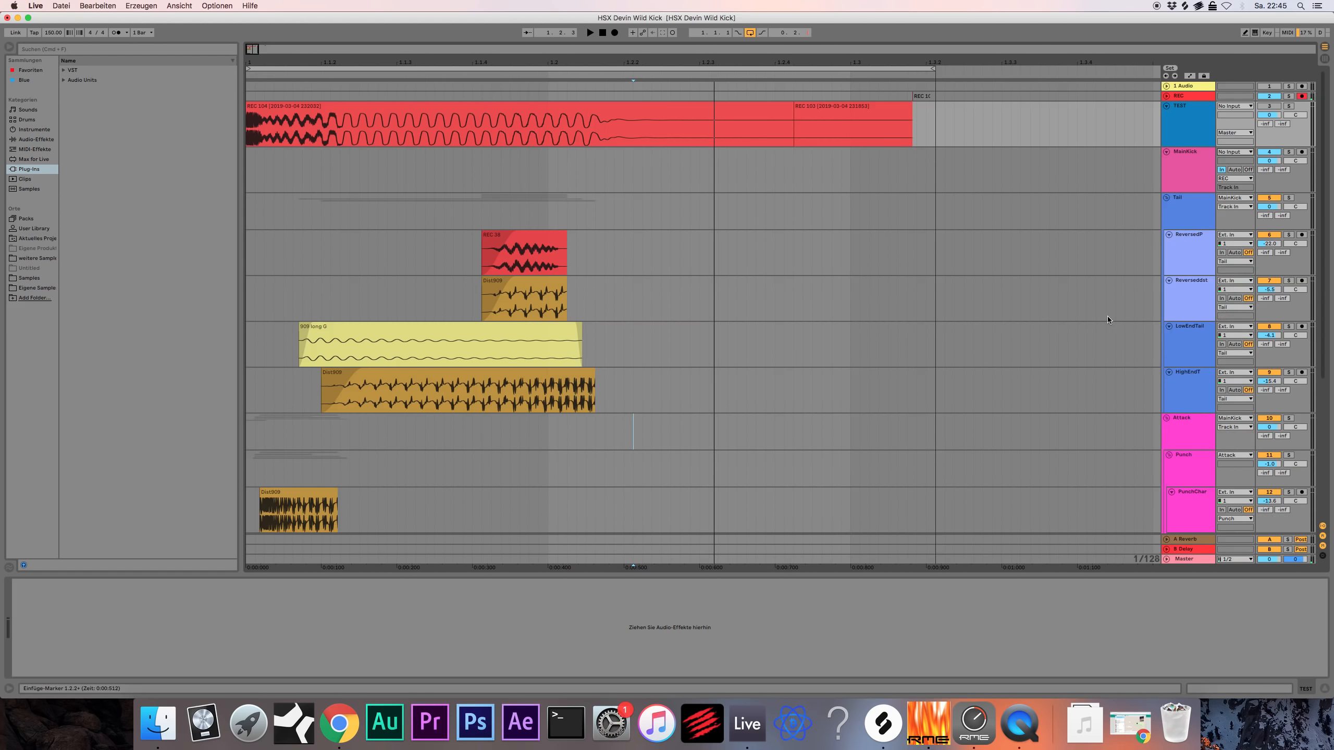
pyautogui.click(1194, 167)
pyautogui.click(1190, 134)
pyautogui.scroll(-5, 1140, 357)
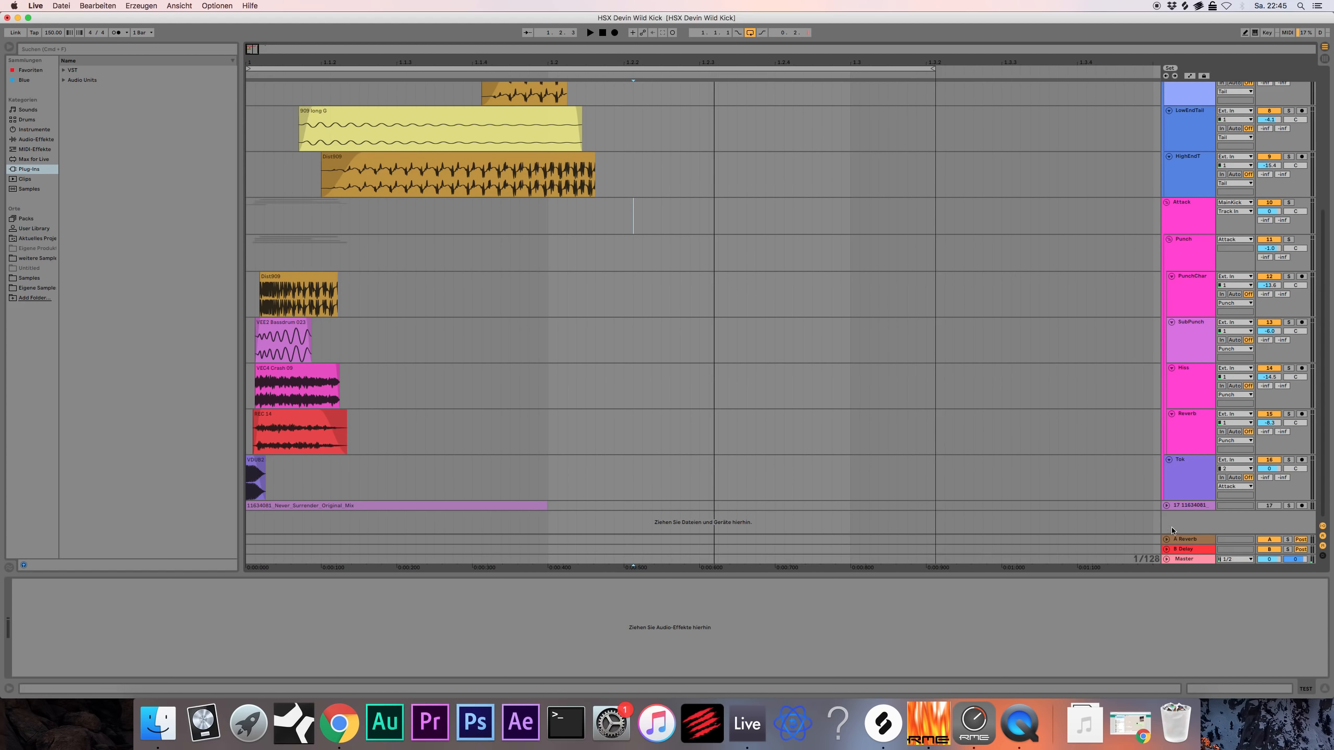
pyautogui.scroll(5, 1166, 473)
# Unfold the Never Surrender reference track at the end of the track list.
pyautogui.click(1187, 153)
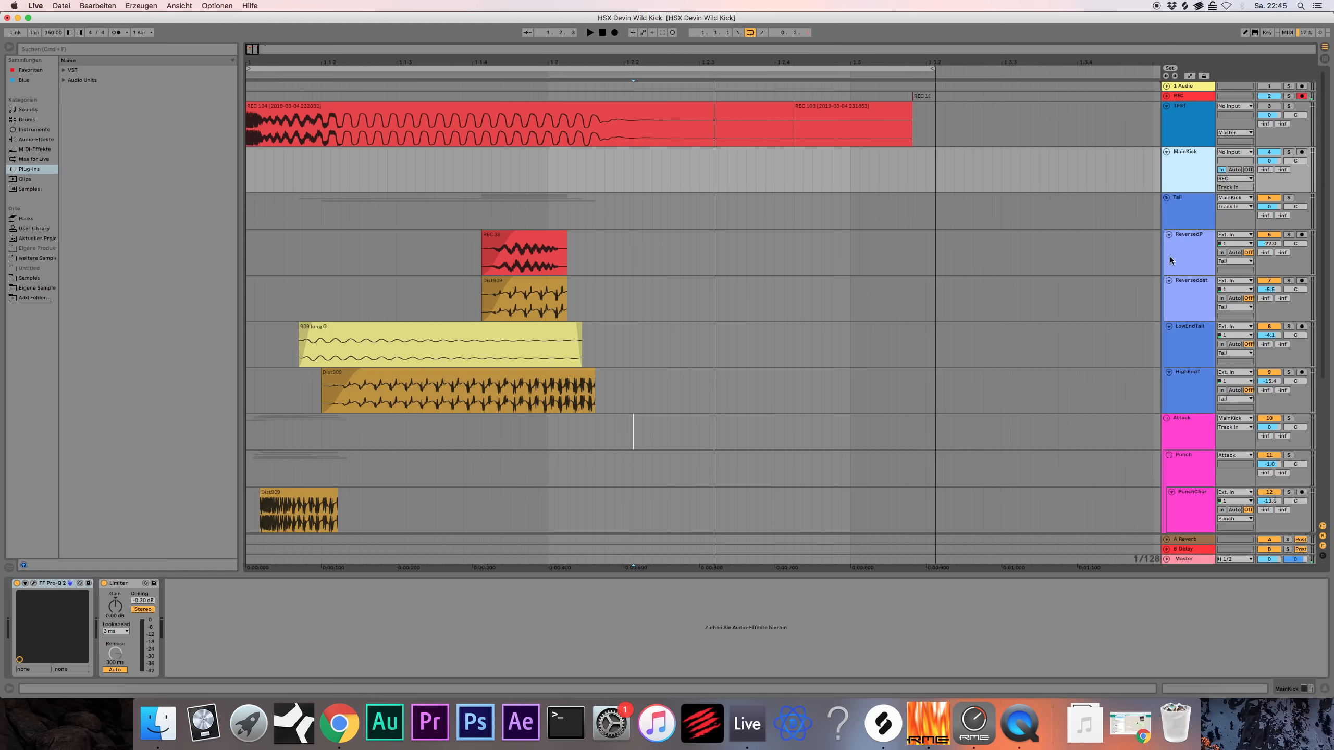
pyautogui.scroll(-5, 1169, 257)
pyautogui.click(1166, 505)
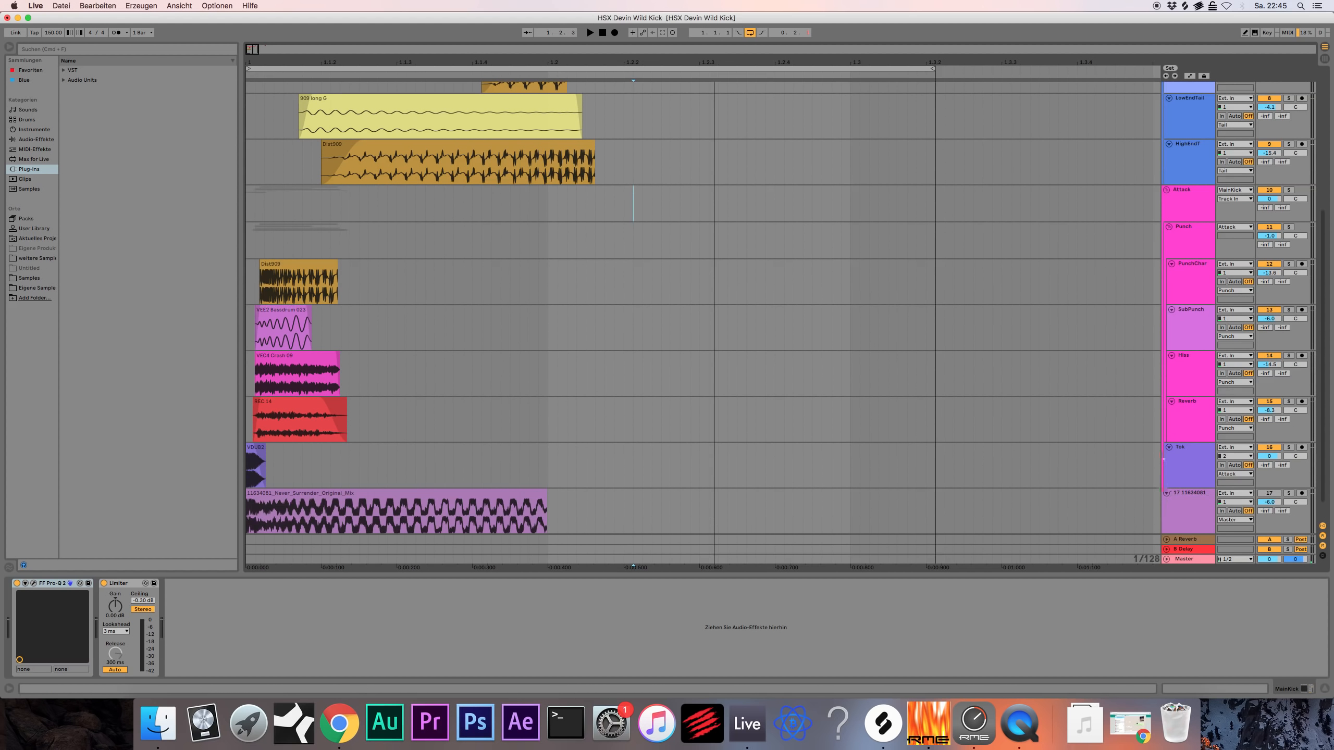
pyautogui.click(1203, 514)
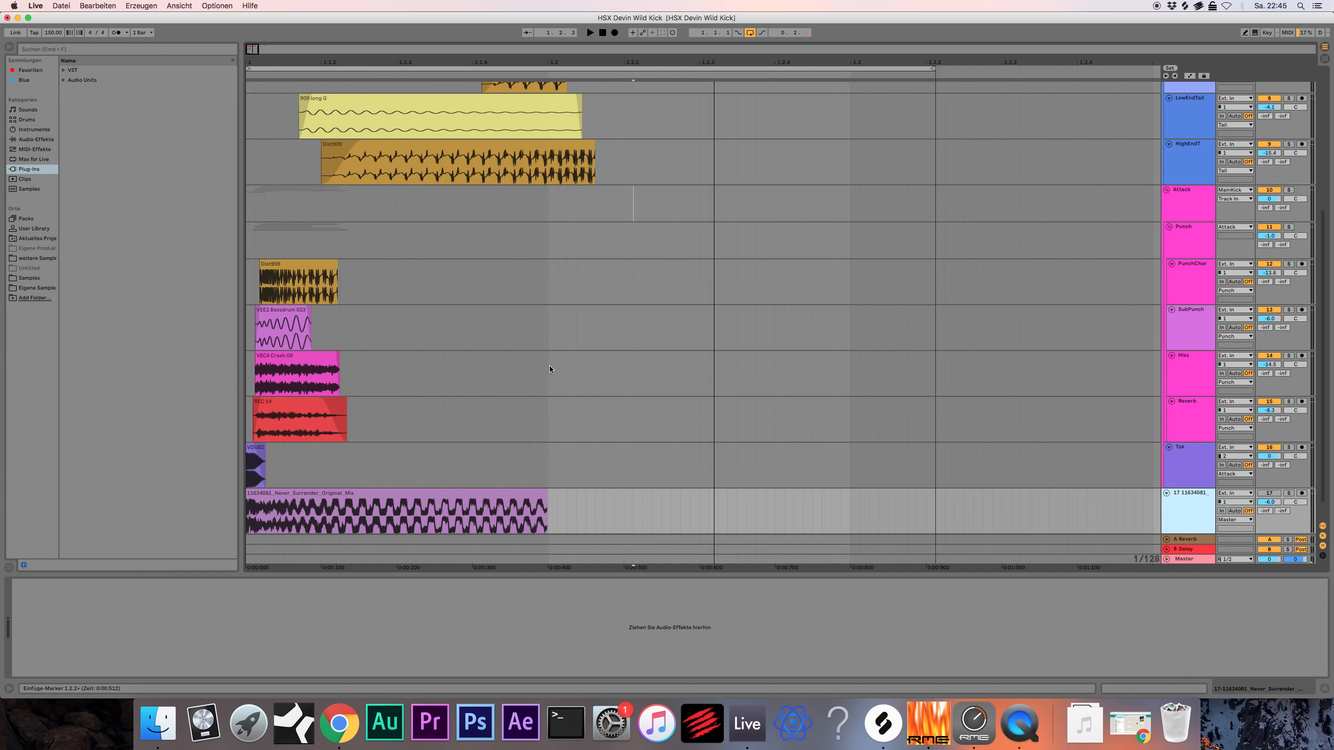
pyautogui.scroll(5, 697, 360)
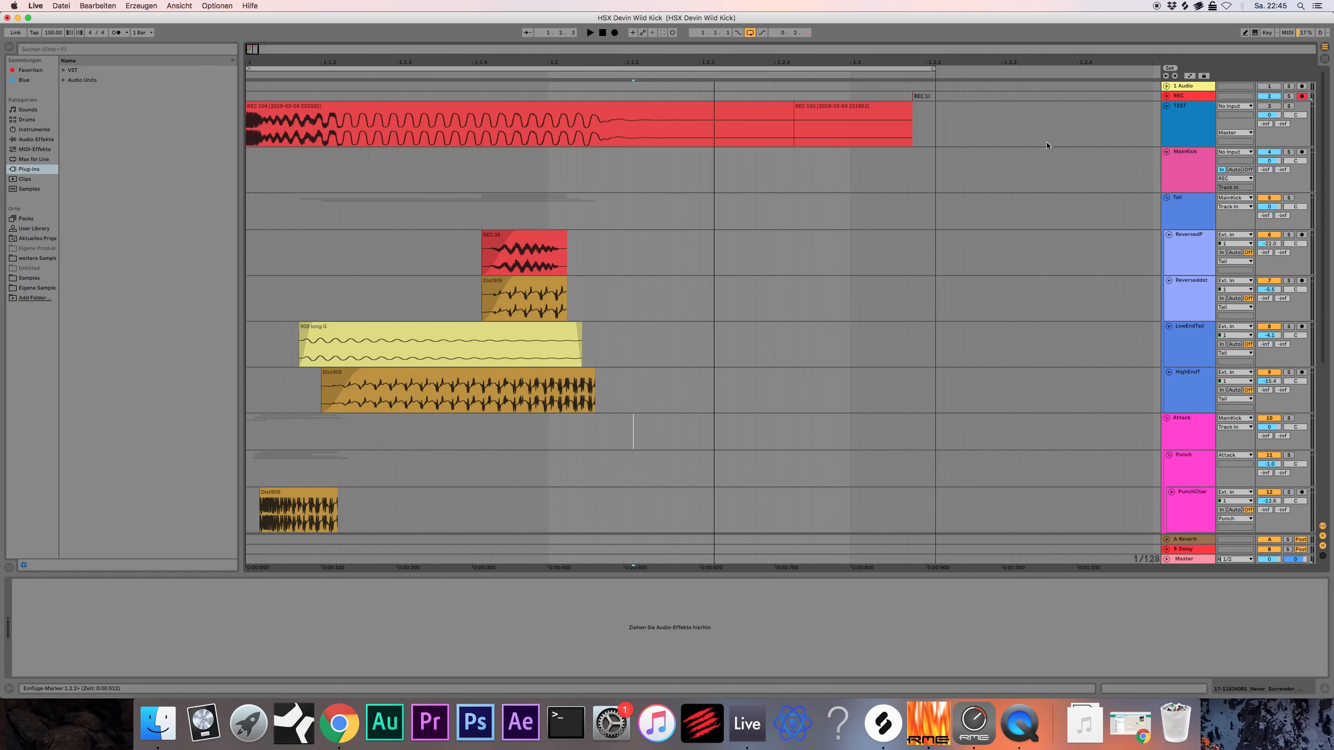
# Unfold the REC track and set its audio input to No Input.
pyautogui.click(1287, 86)
pyautogui.click(1289, 86)
pyautogui.click(1166, 96)
pyautogui.click(1235, 96)
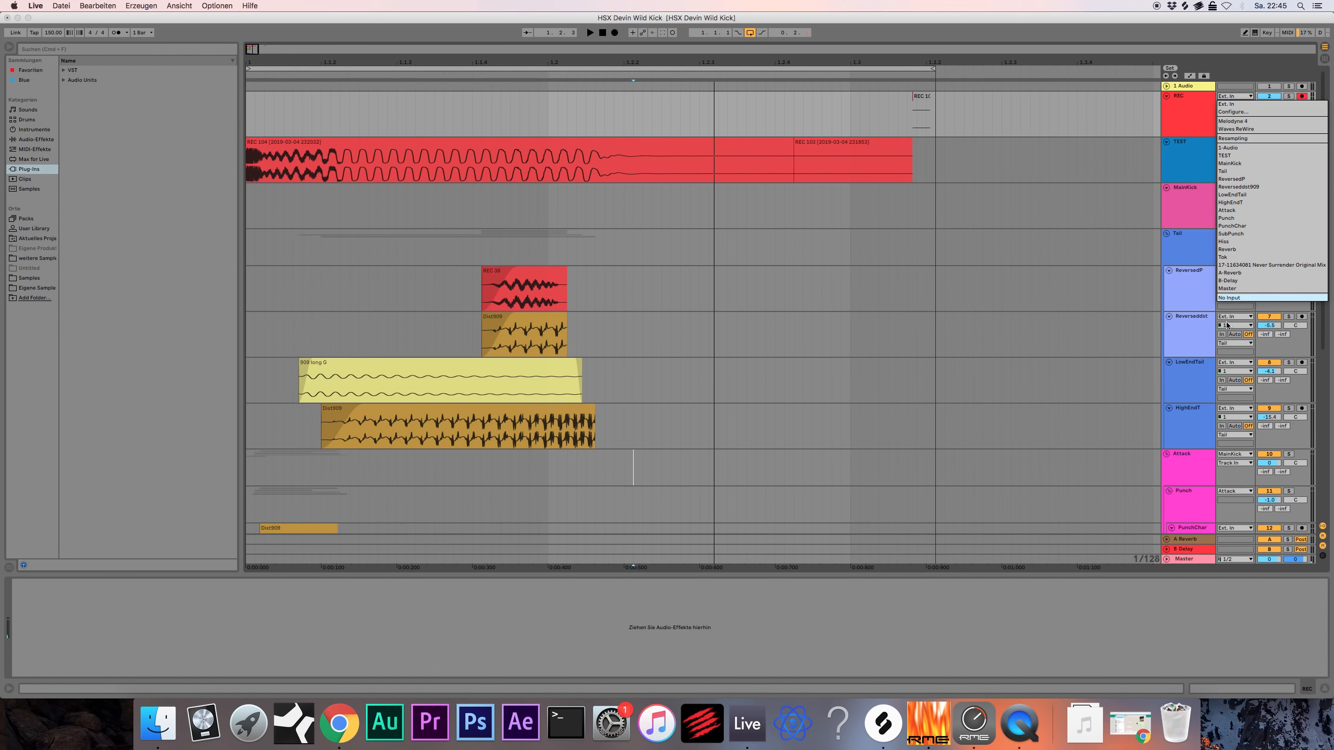
pyautogui.click(1228, 297)
pyautogui.click(1180, 116)
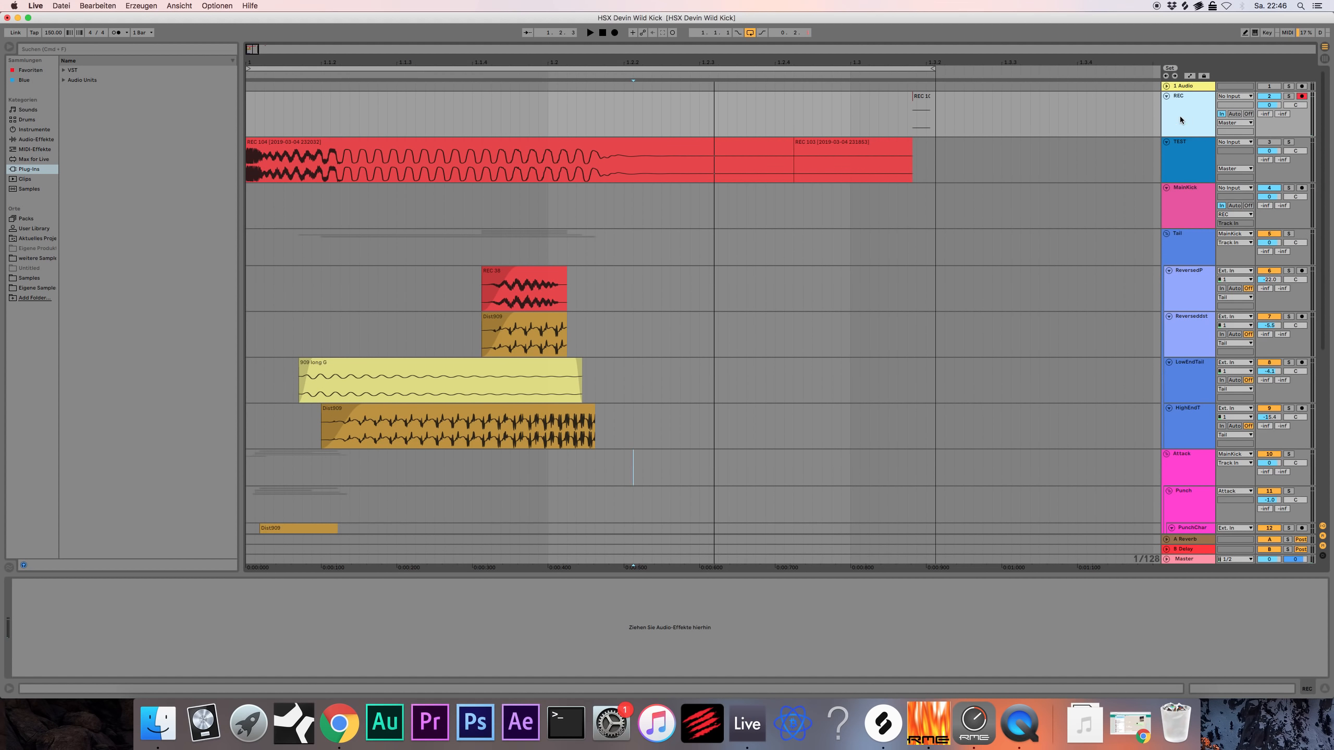
# Solo the Never Surrender reference track and loop the arrangement over its clip.
pyautogui.scroll(-10, 897, 361)
pyautogui.click(1200, 476)
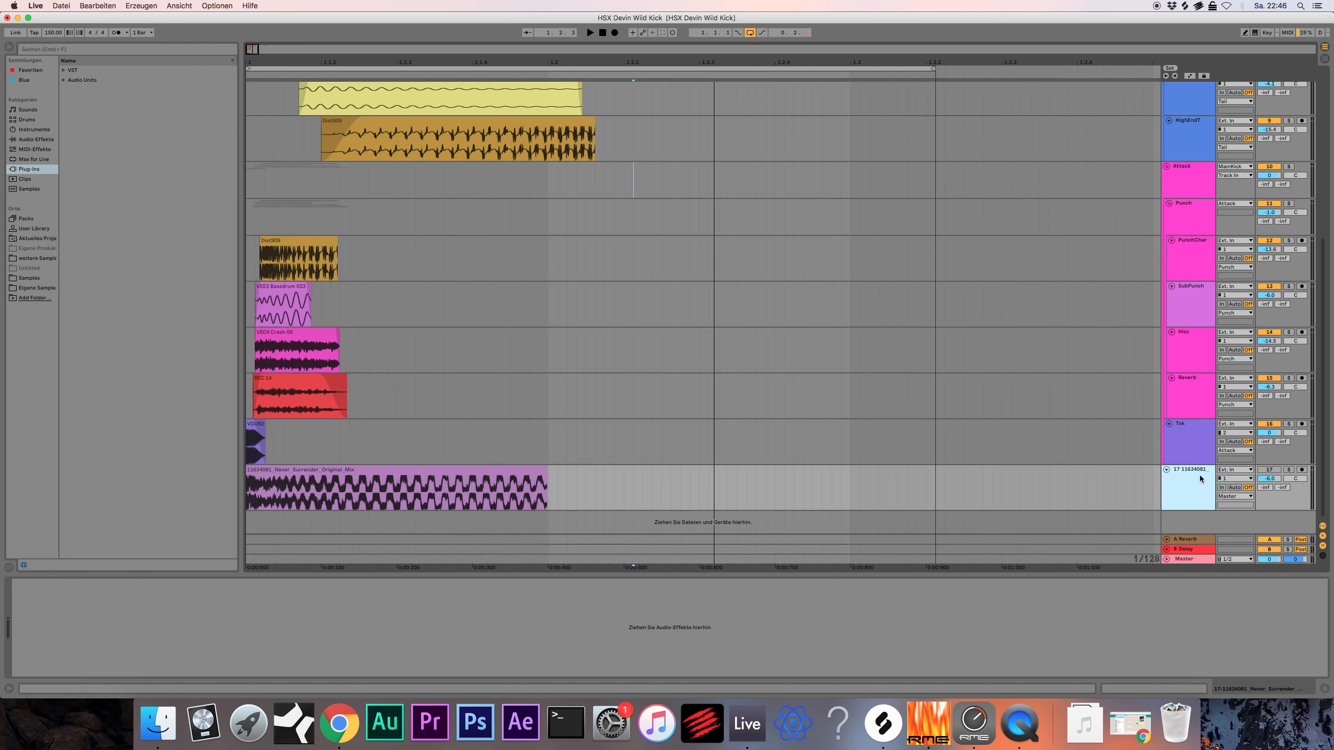
pyautogui.click(1288, 469)
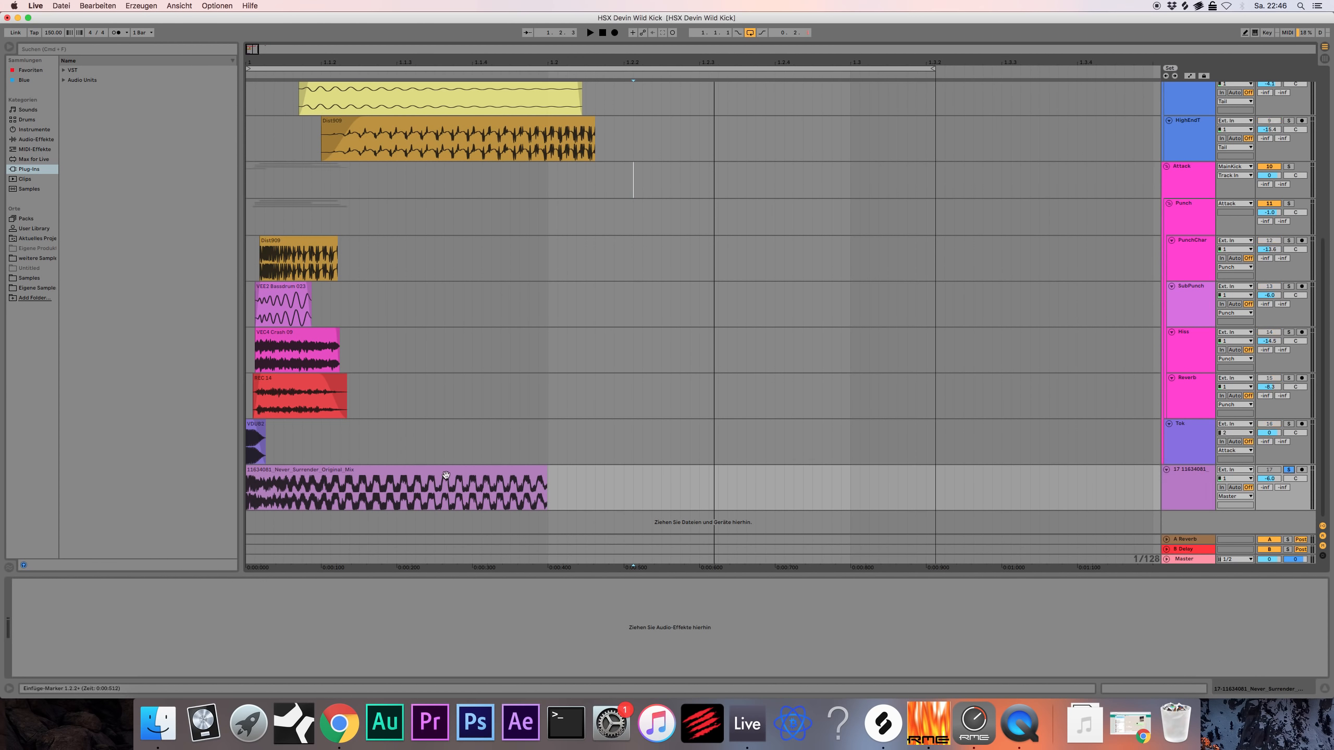
pyautogui.click(425, 476)
pyautogui.press('super+l')
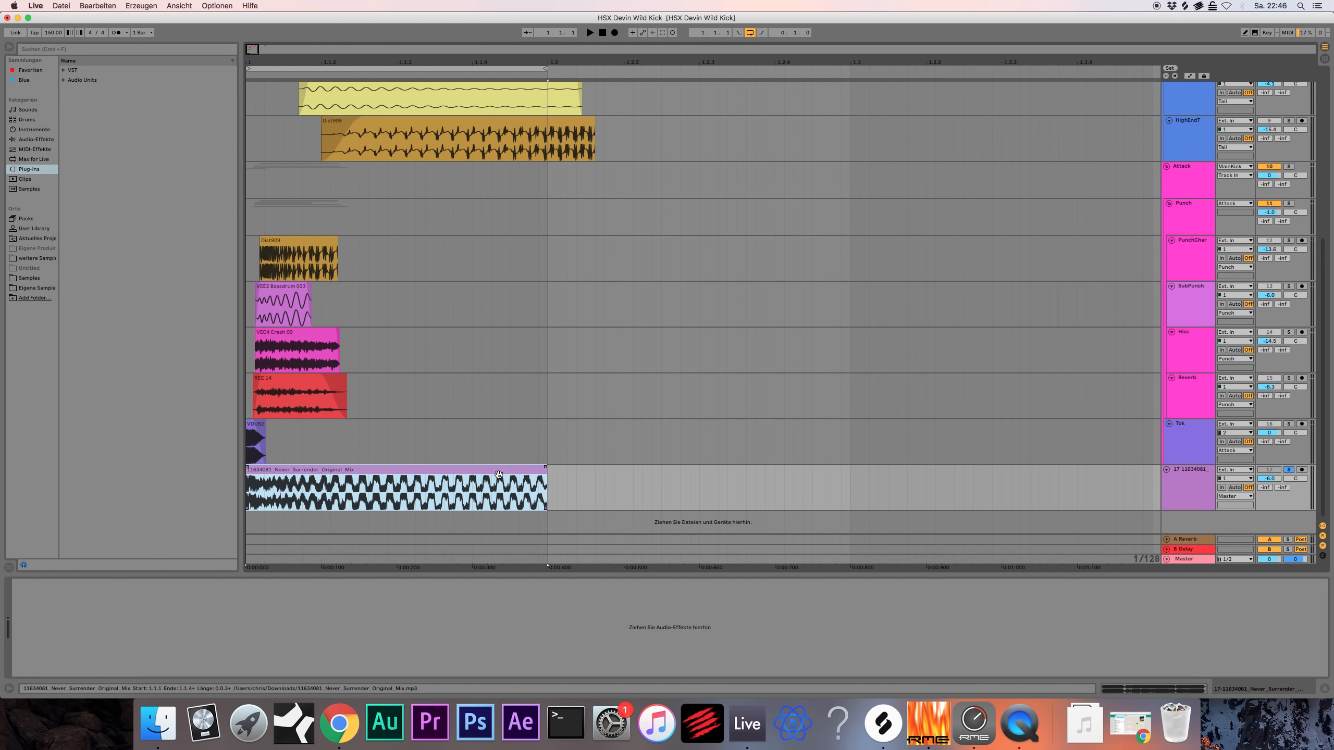
# Play the looped reference kick, stop playback and turn off the reference track's solo.
pyautogui.click(1183, 485)
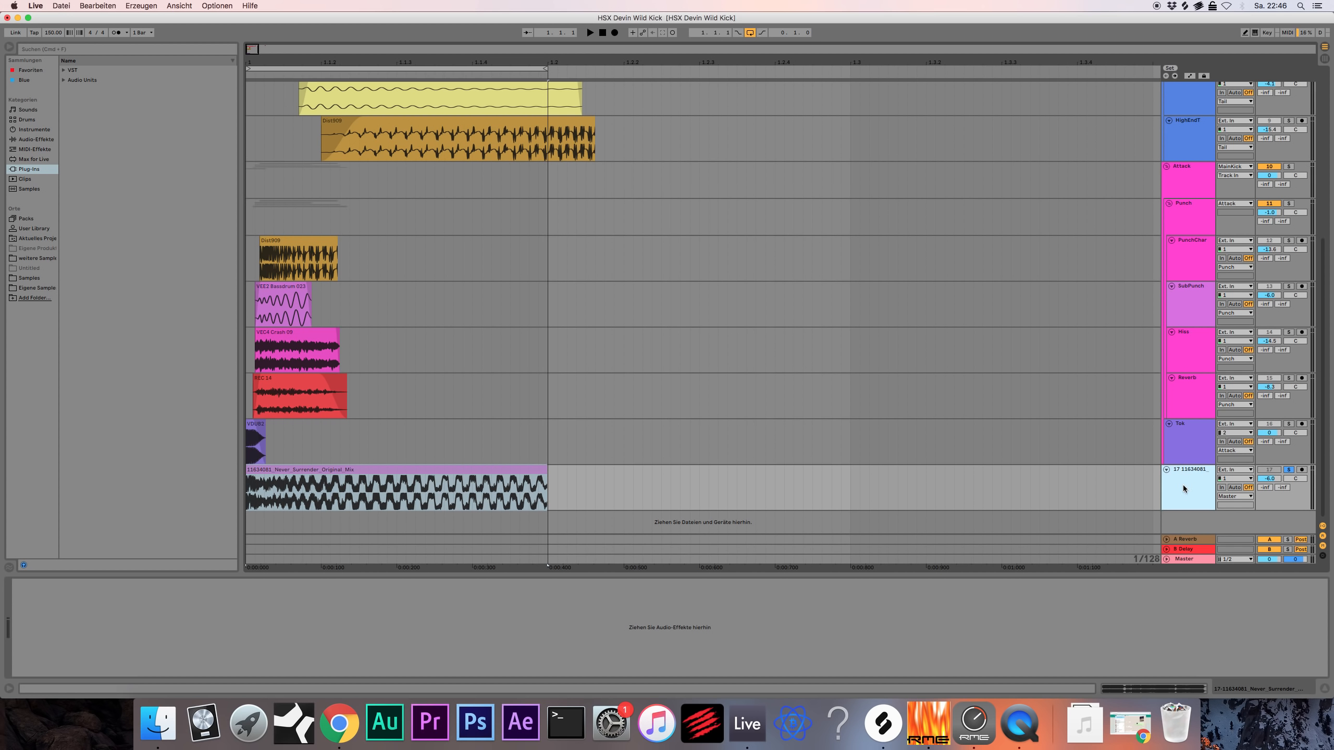
pyautogui.press('space')
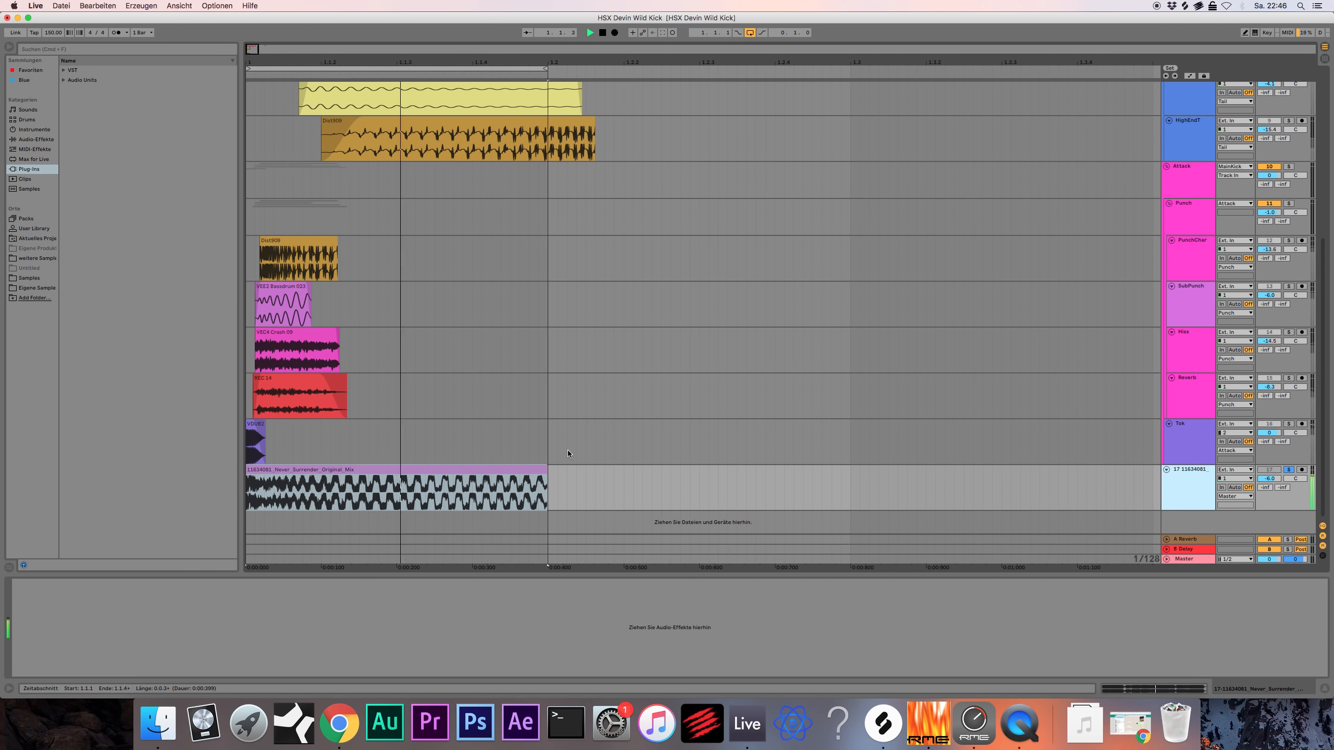
pyautogui.press('space')
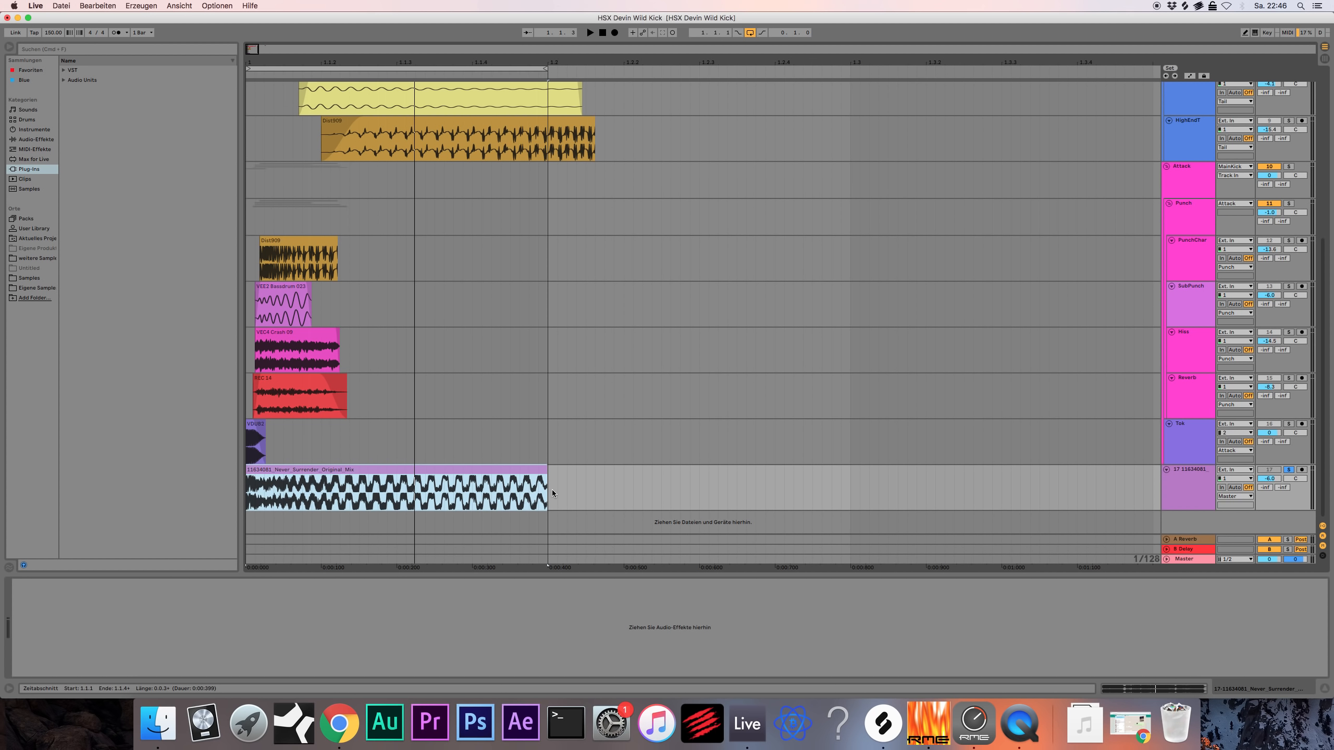
pyautogui.click(1152, 488)
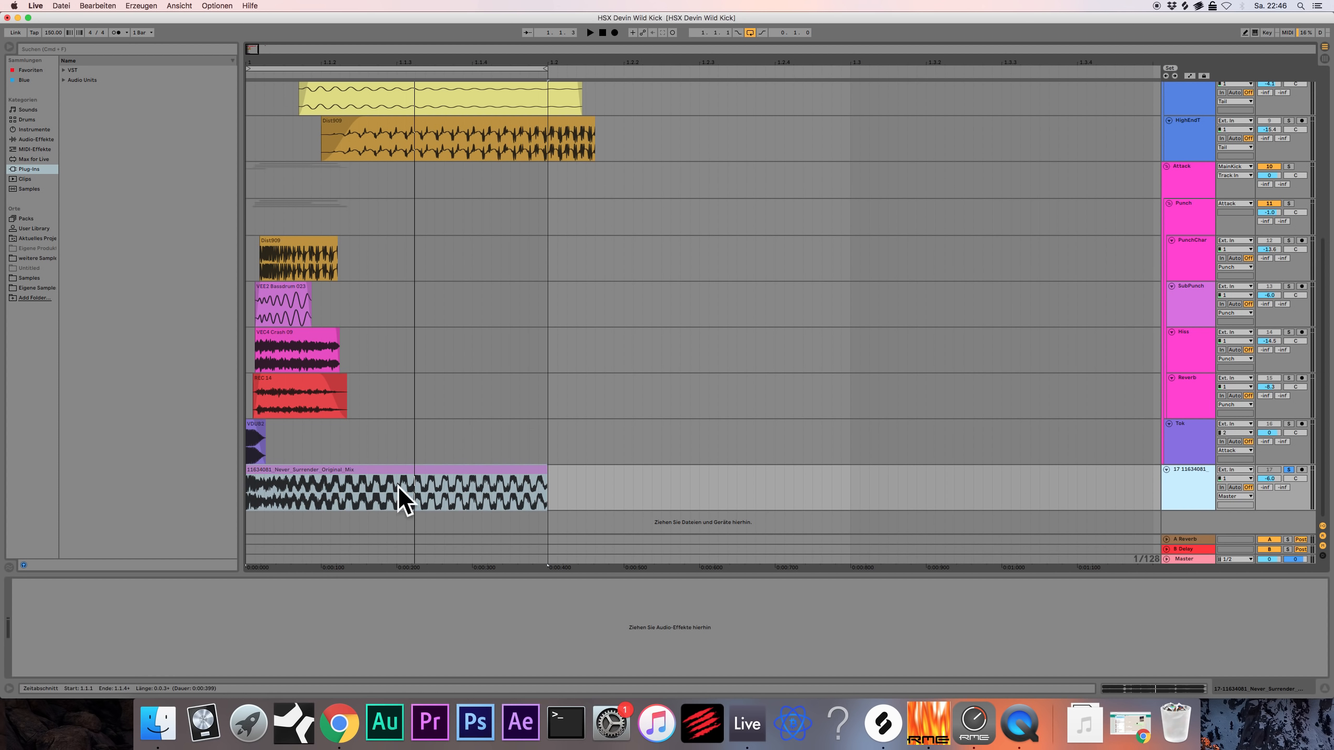
pyautogui.click(1287, 470)
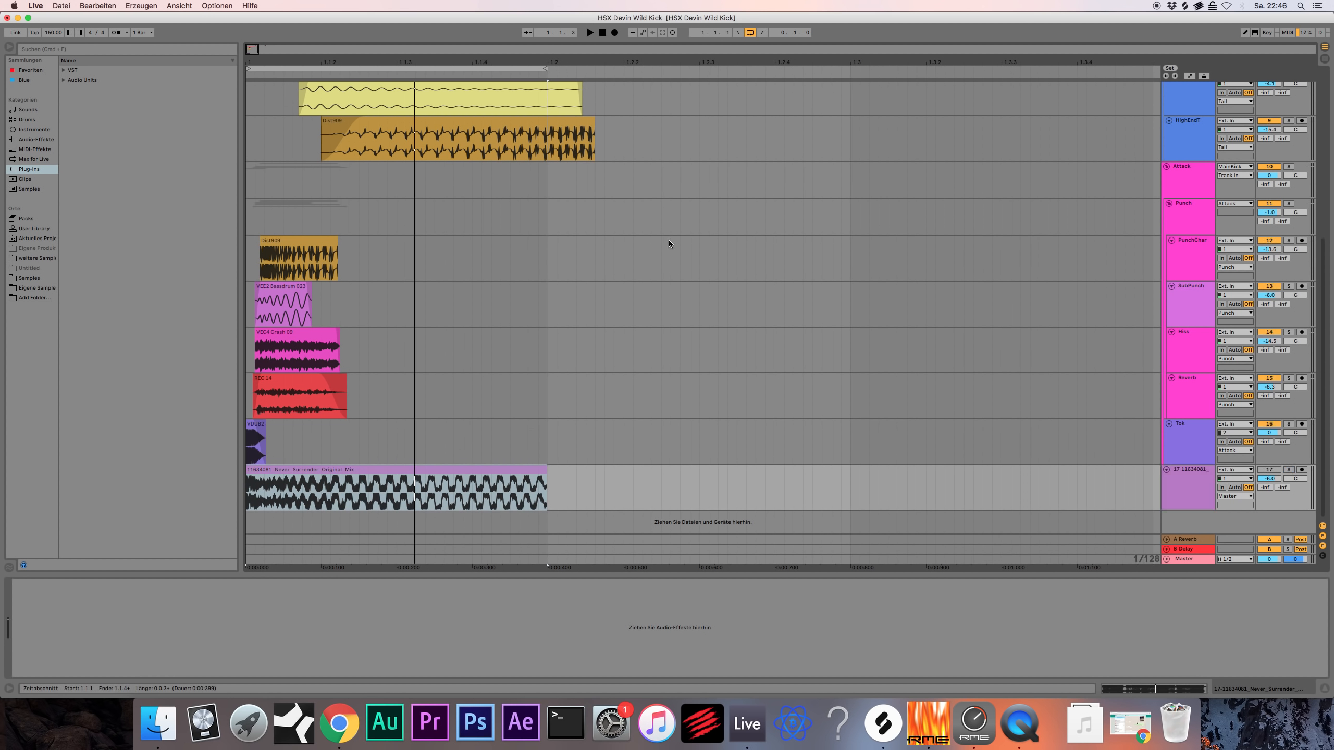
# Zoom the arrangement to the looped clip and listen to the Tok track in solo.
pyautogui.press('z')
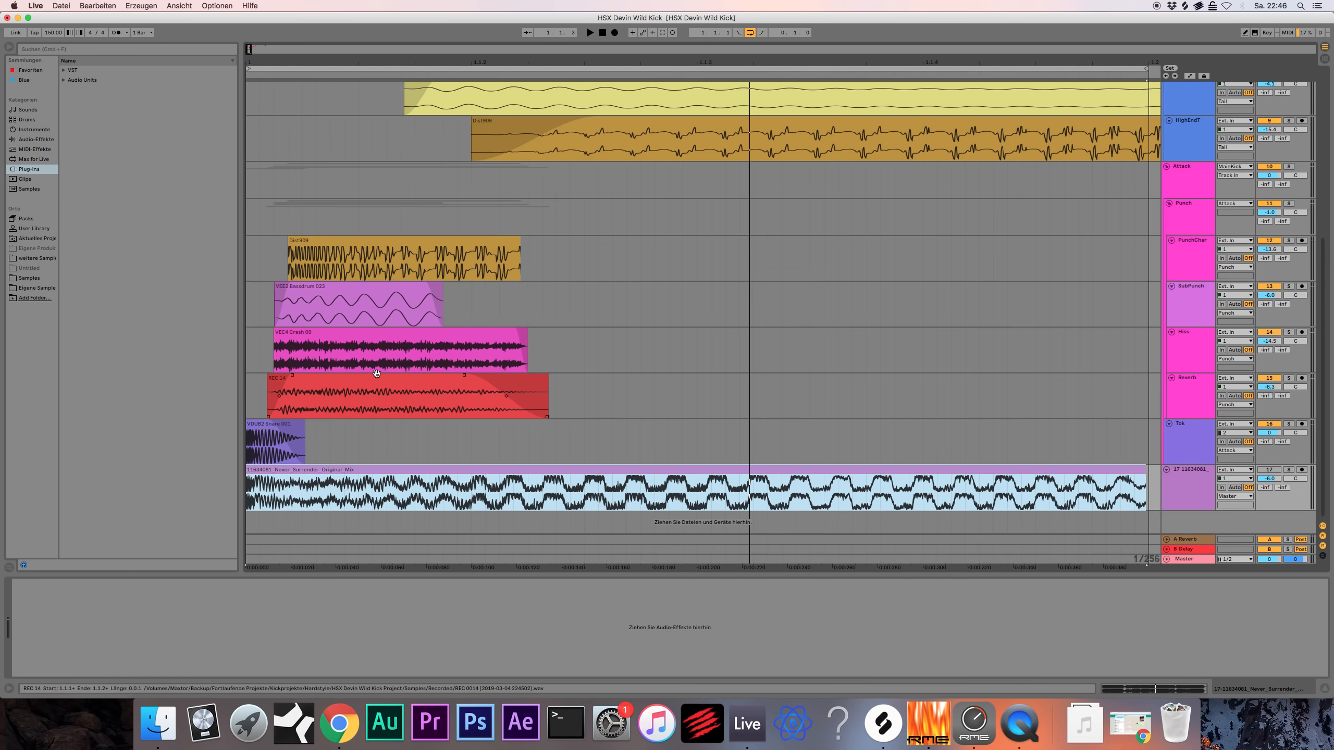
pyautogui.scroll(1, 376, 373)
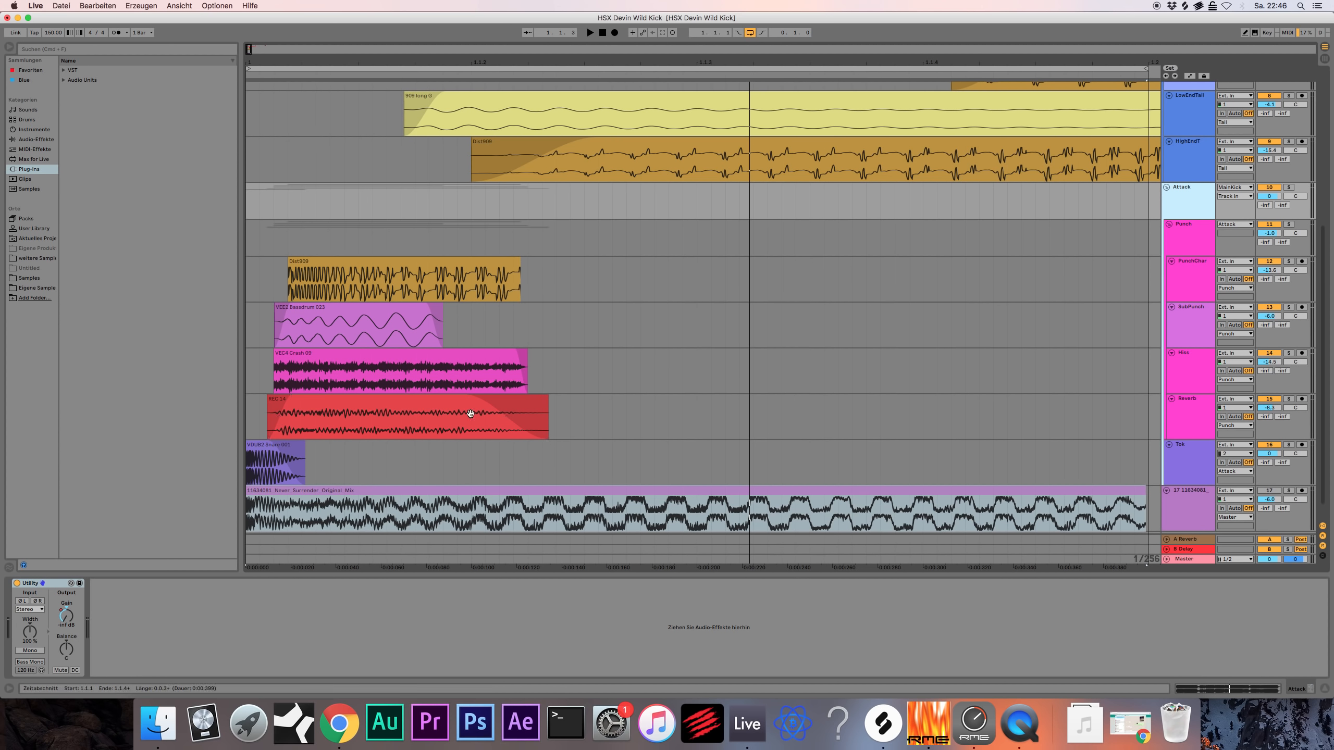
pyautogui.scroll(-1, 368, 311)
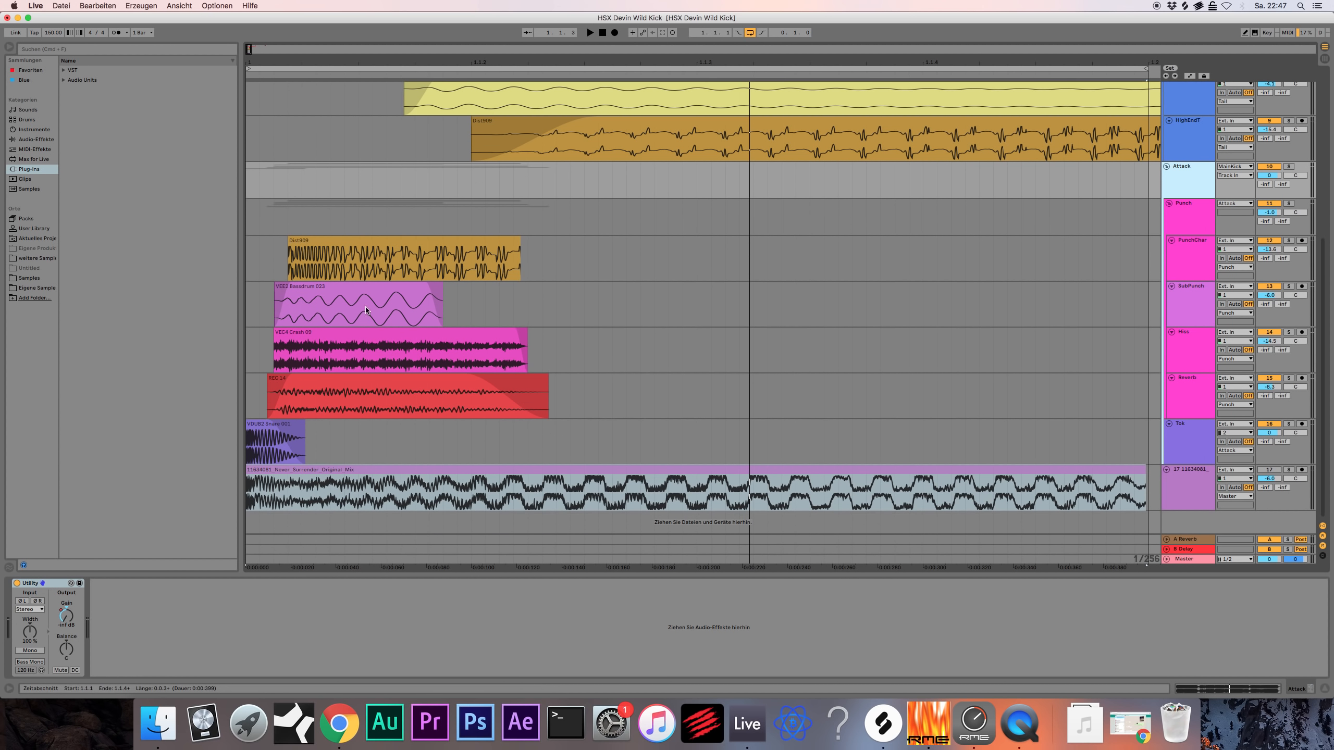
pyautogui.click(268, 435)
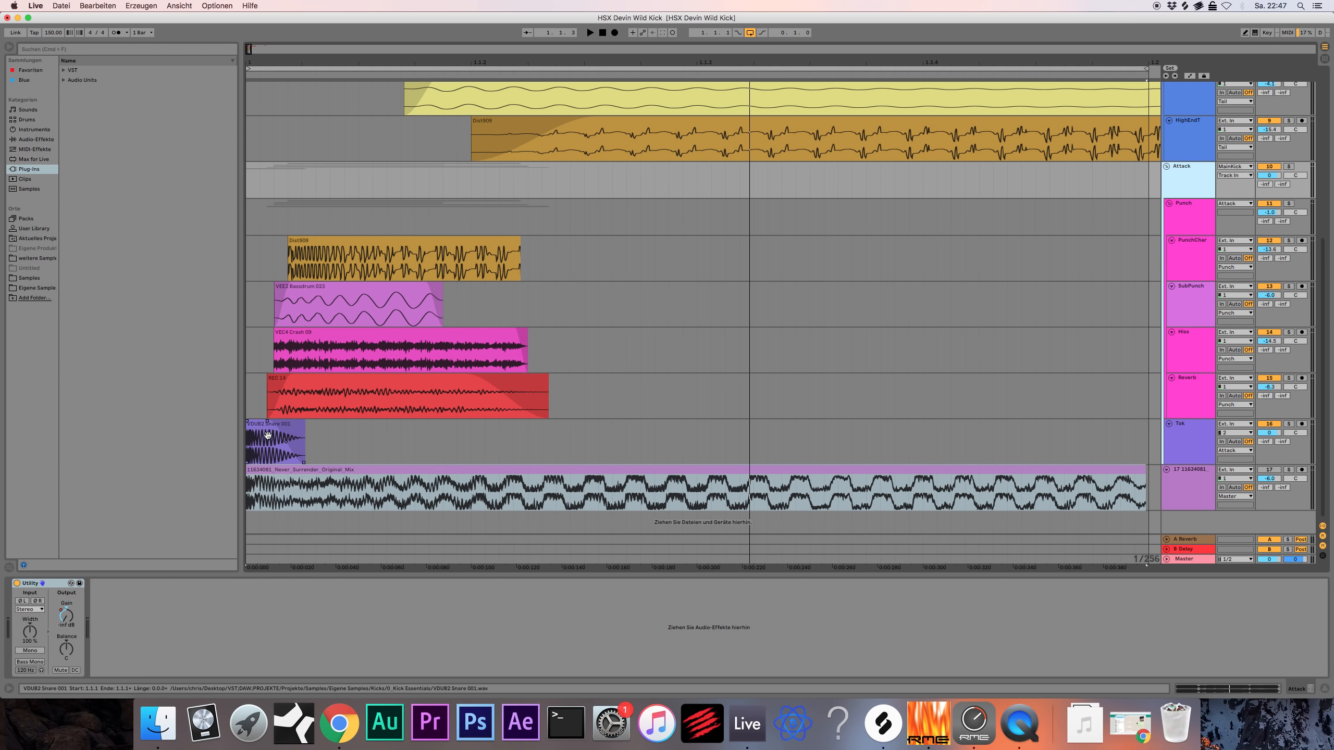
pyautogui.click(1288, 424)
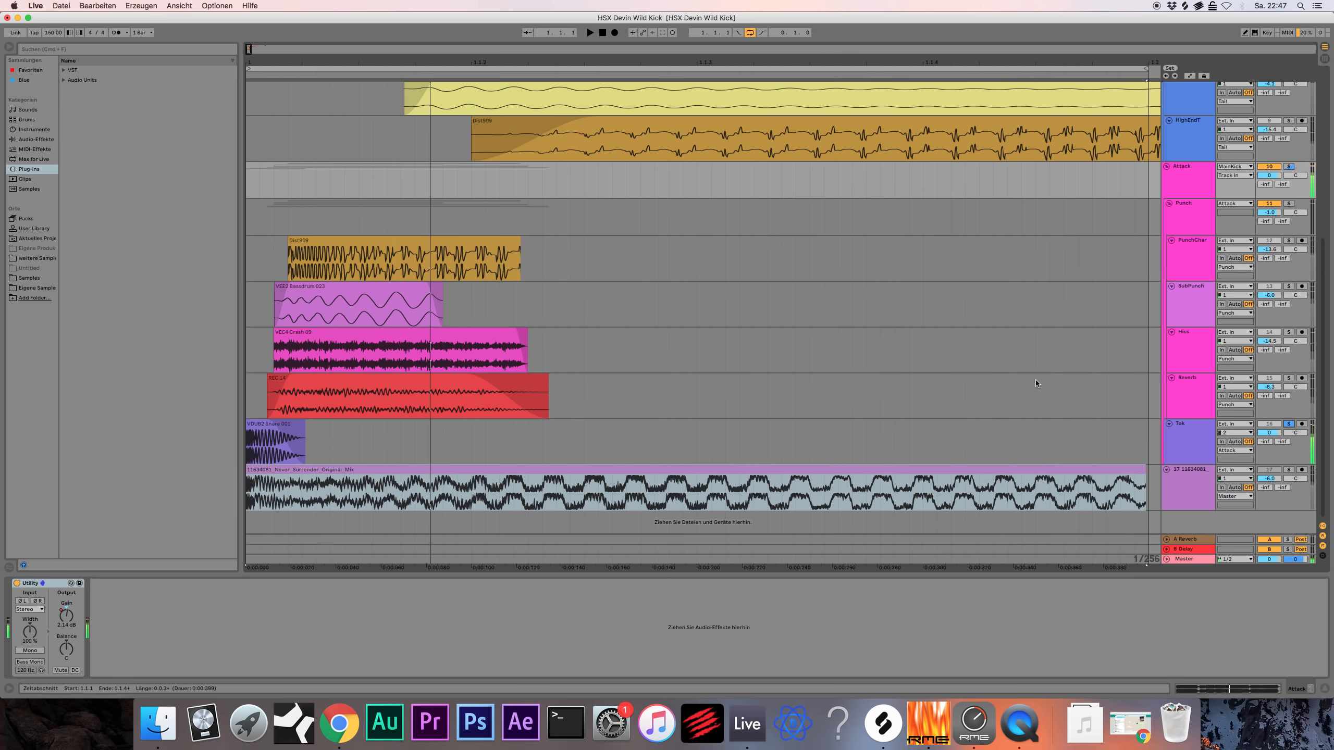
# Listen to the Punch group and the whole Attack group in solo, and turn their solos off.
pyautogui.click(1269, 212)
pyautogui.click(1289, 203)
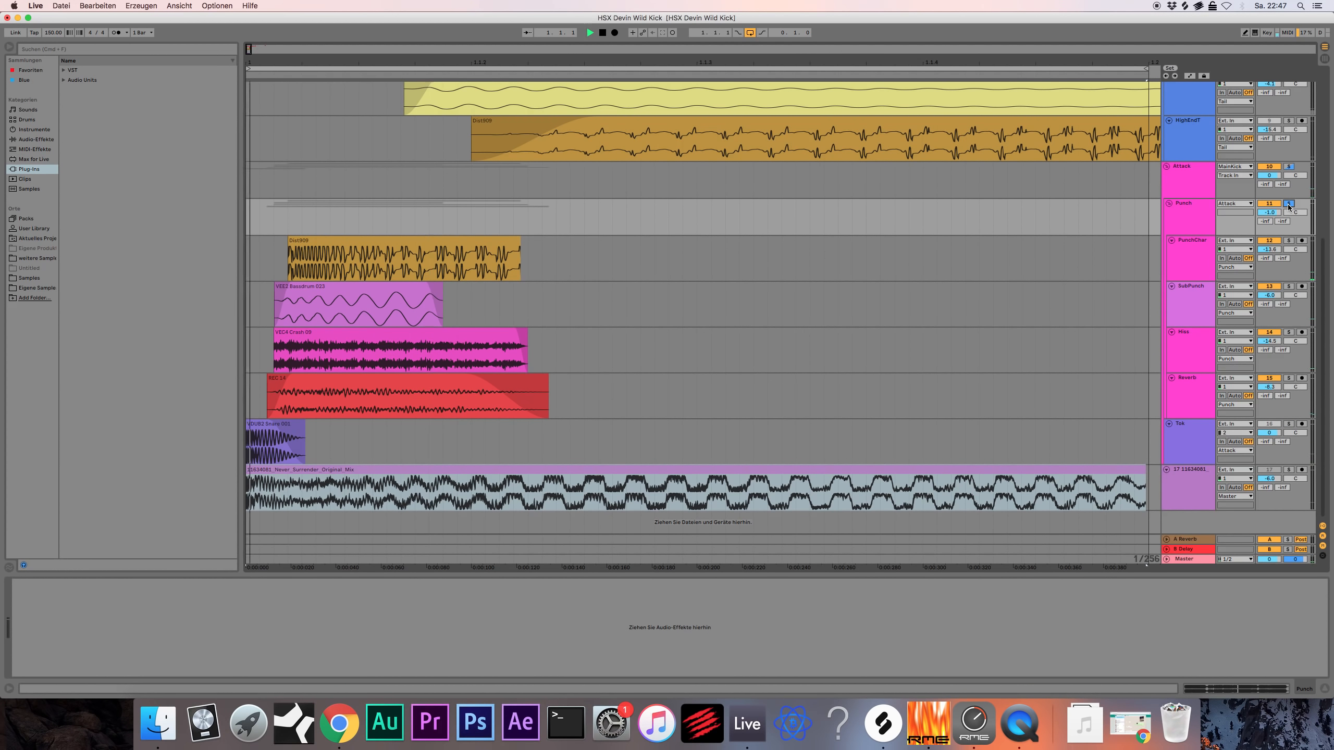
pyautogui.click(1188, 181)
pyautogui.click(1288, 166)
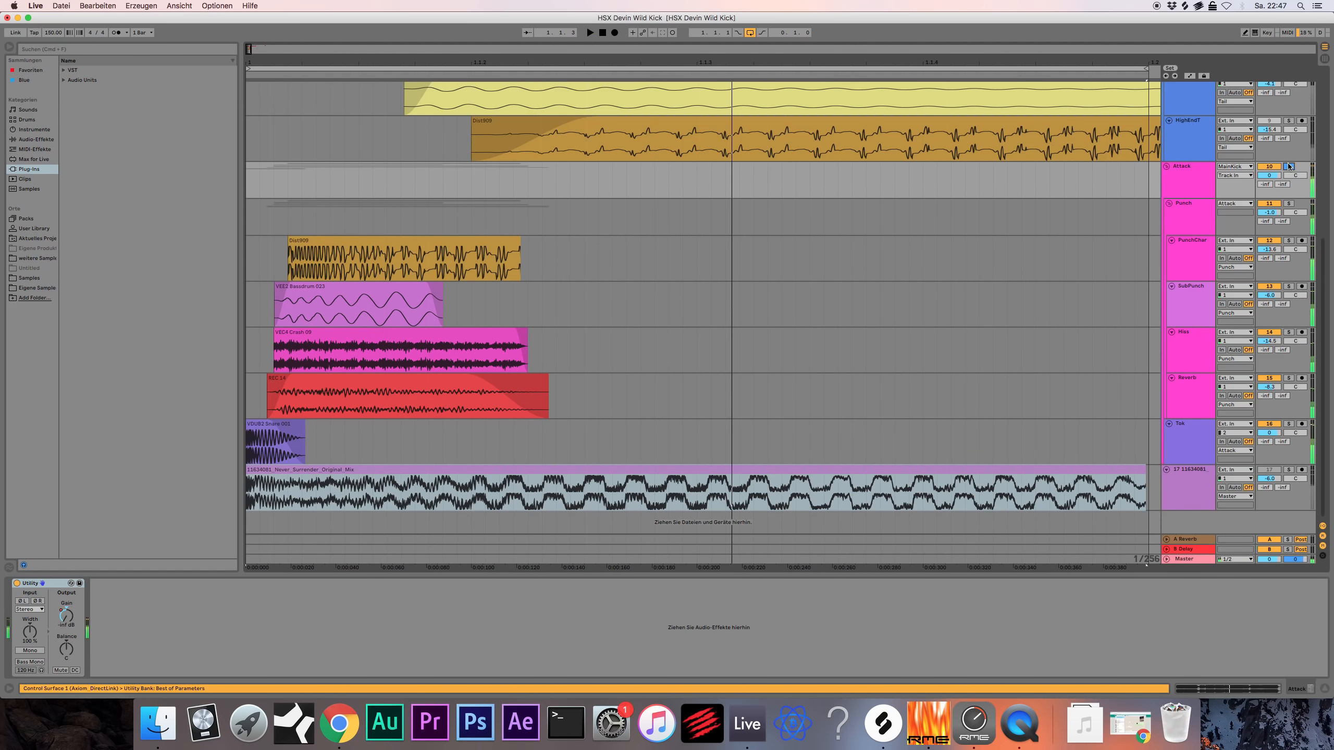
pyautogui.click(1172, 187)
pyautogui.click(1289, 167)
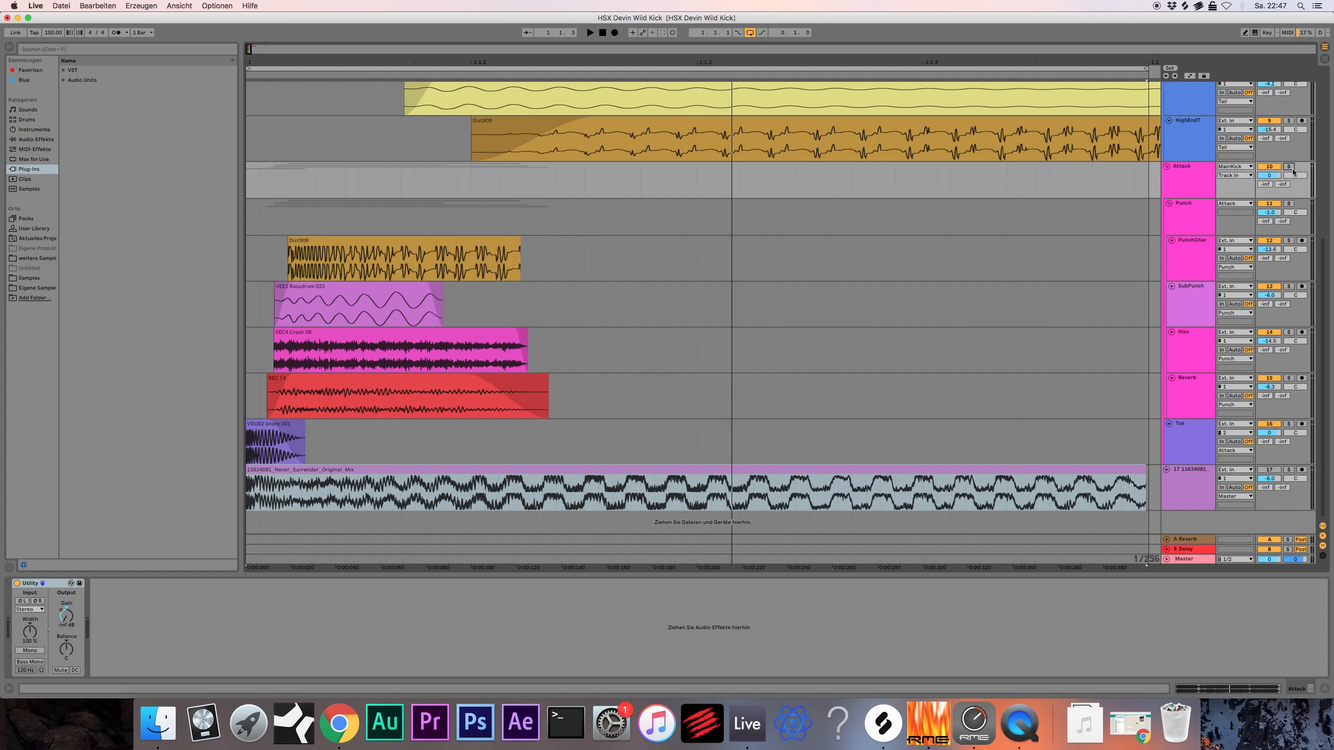
# Select the VDUB2 Snare 001 clip on the Tok track.
pyautogui.click(1171, 187)
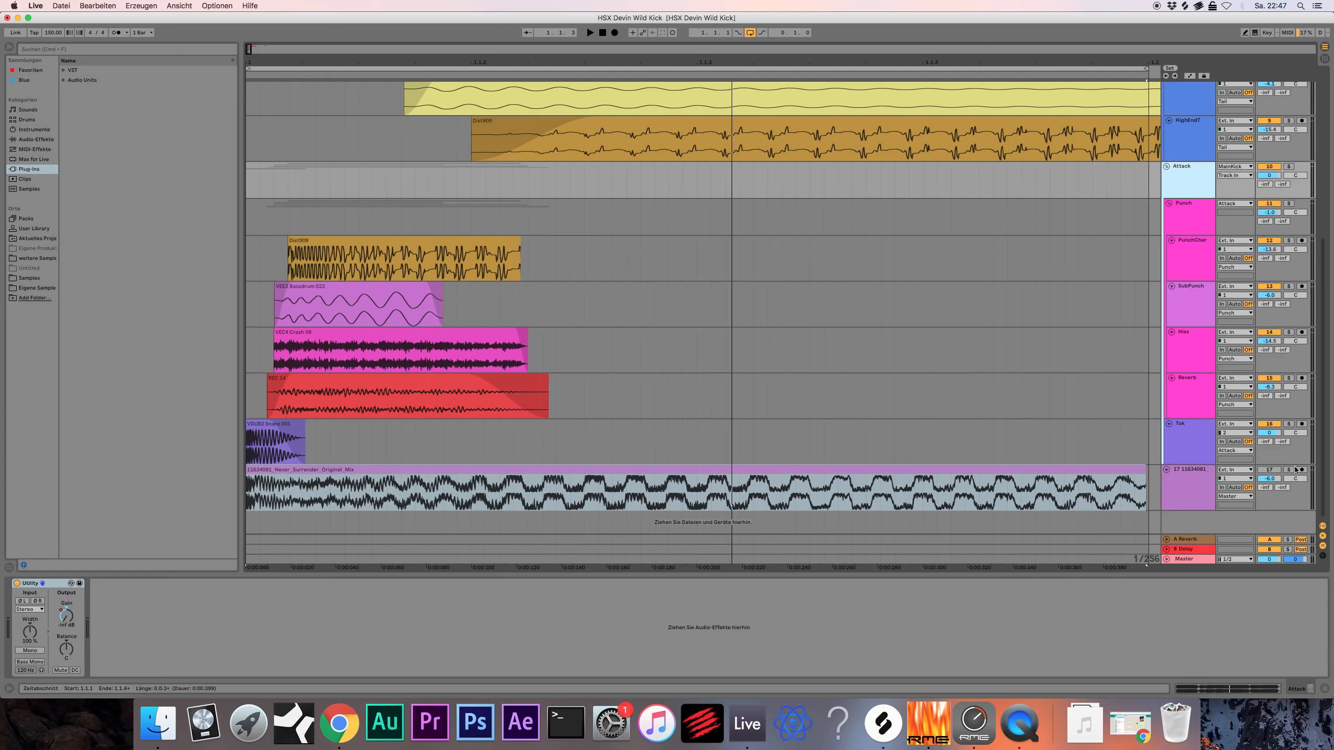
pyautogui.click(1180, 450)
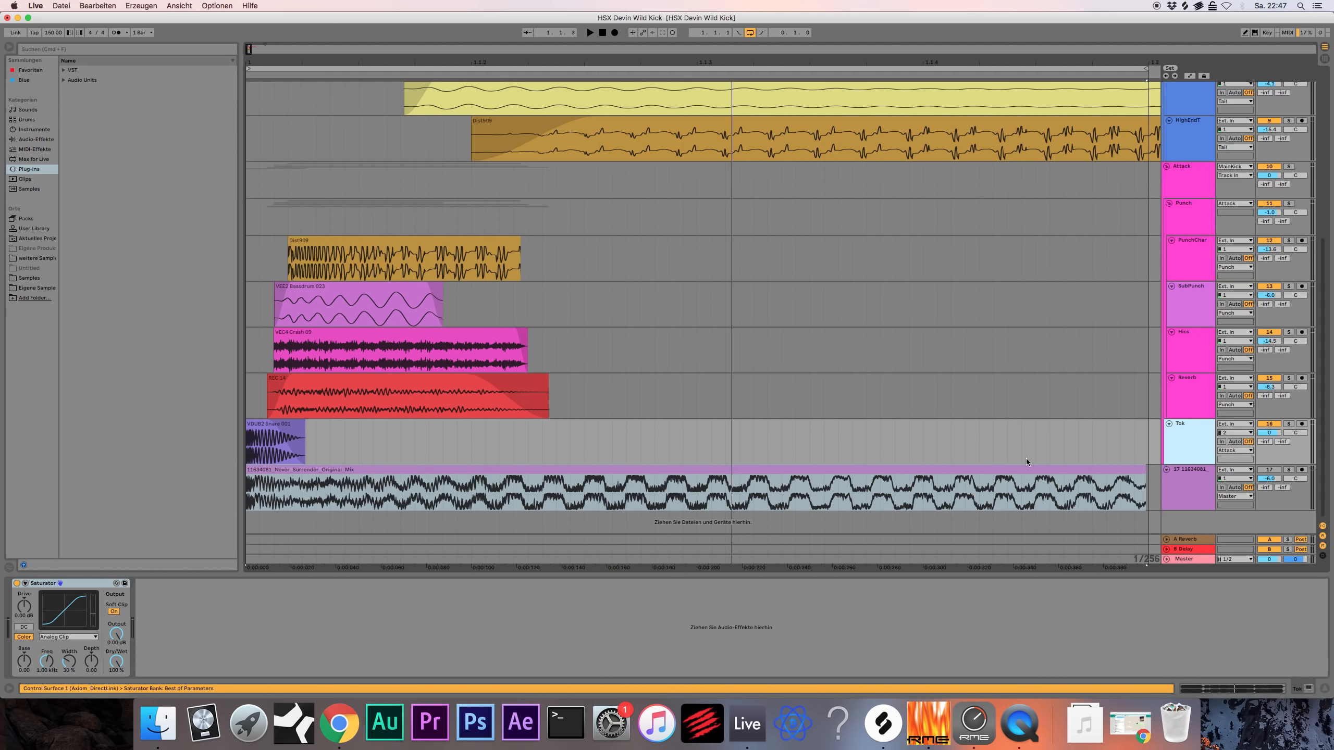
pyautogui.click(265, 429)
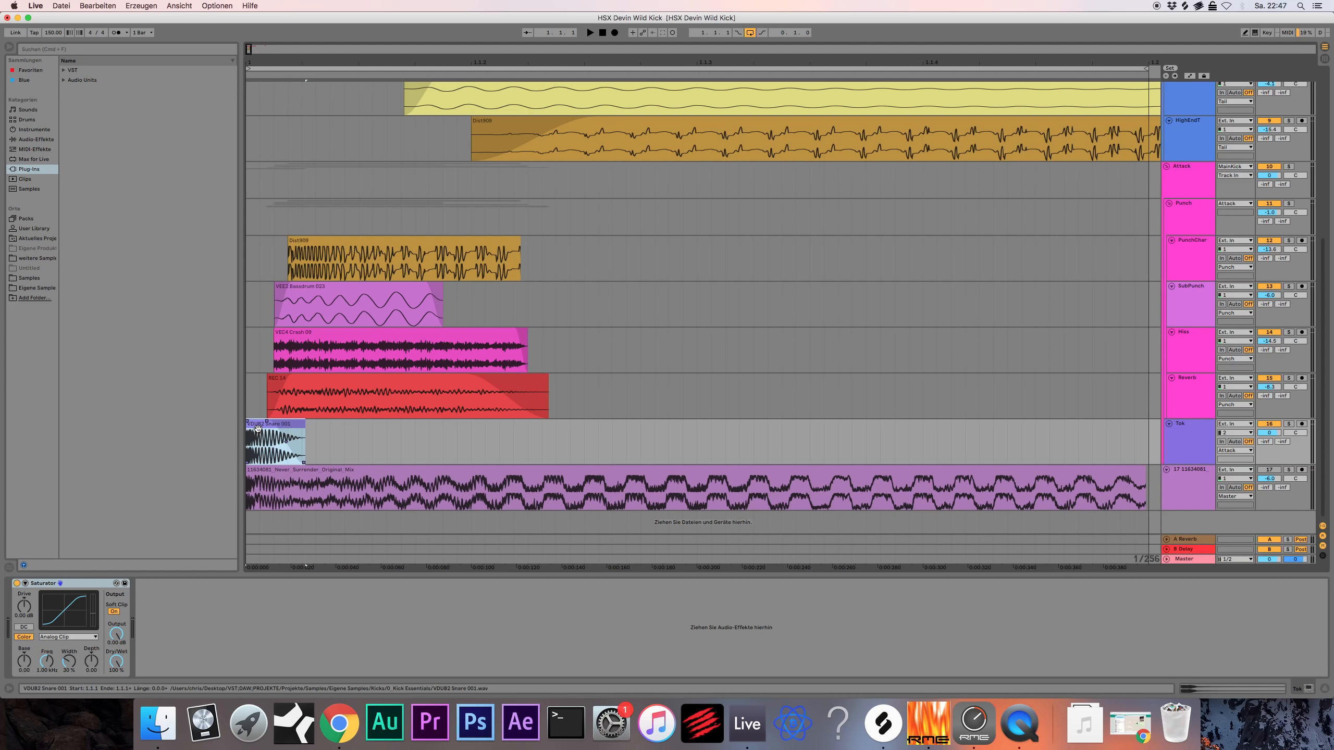
# Inspect the VDUB2 Snare 001 clip's sample settings and waveform, including its transposition, and close the clip view.
pyautogui.doubleClick(257, 427)
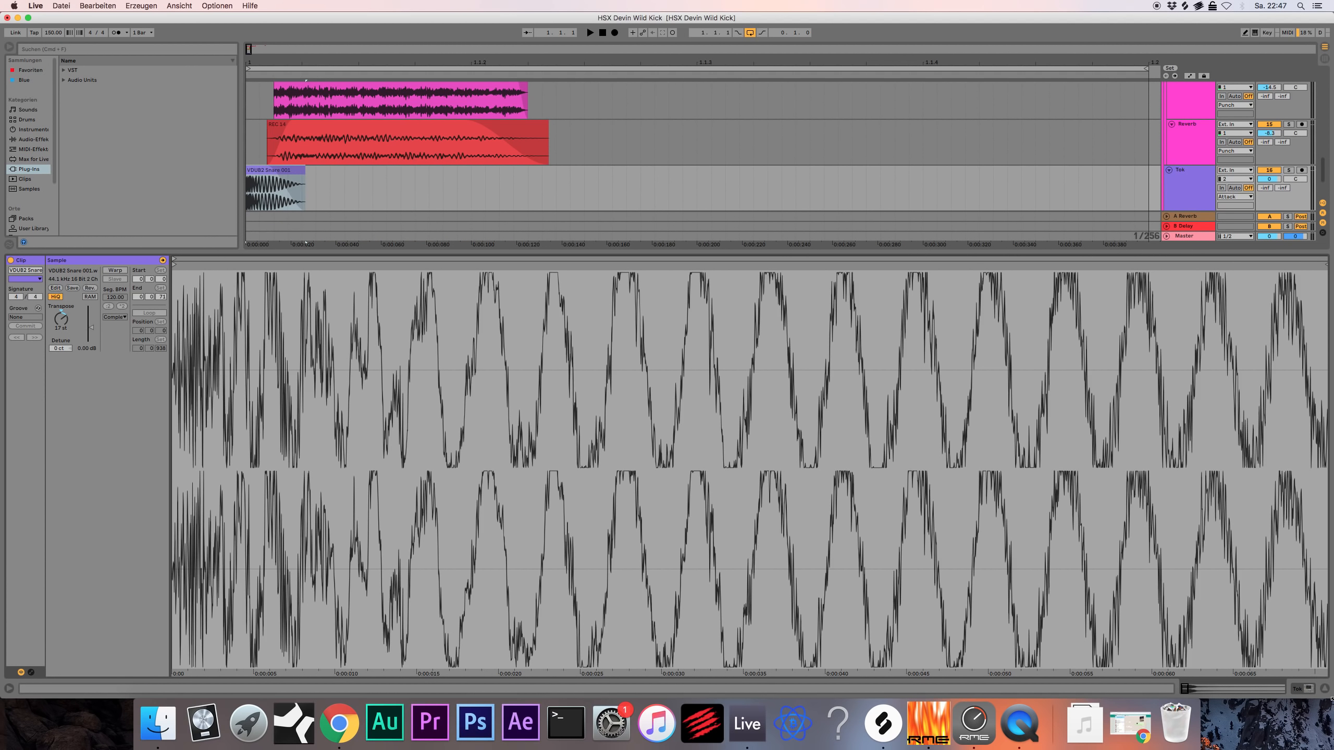
pyautogui.click(1324, 689)
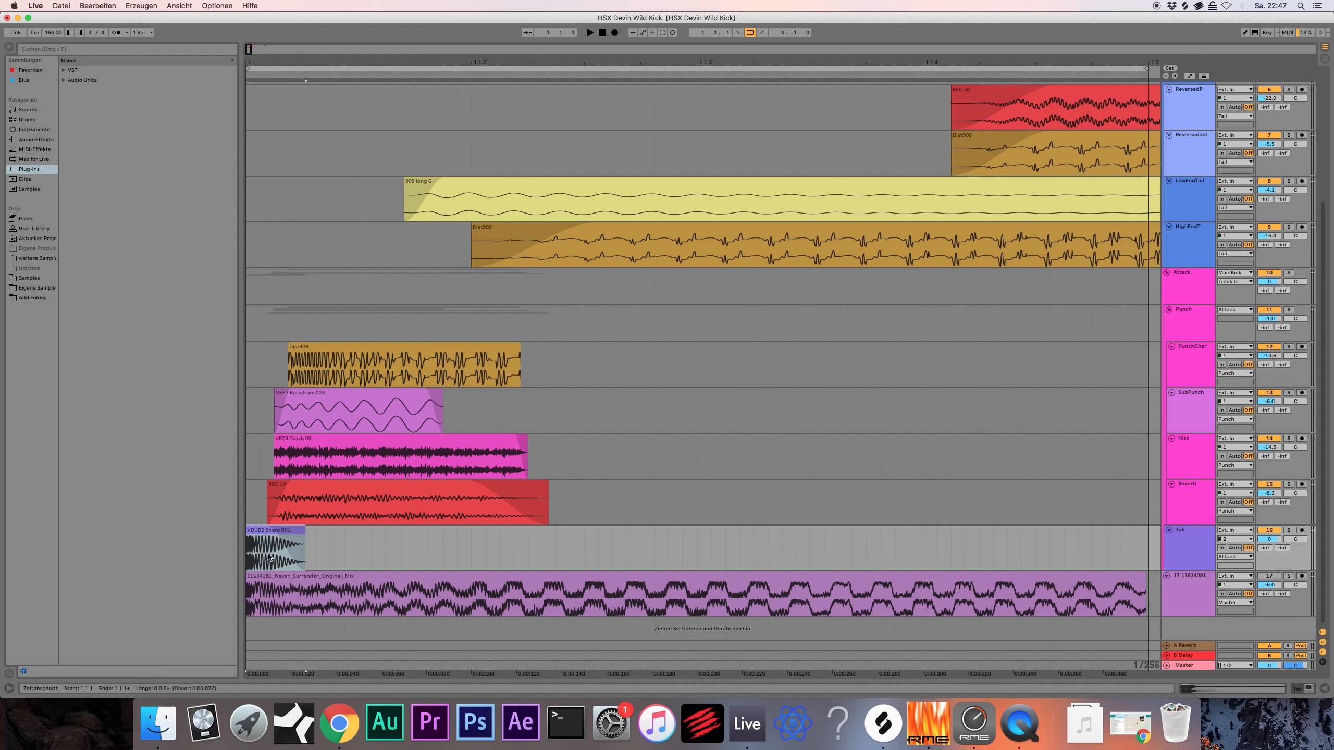
pyautogui.doubleClick(252, 549)
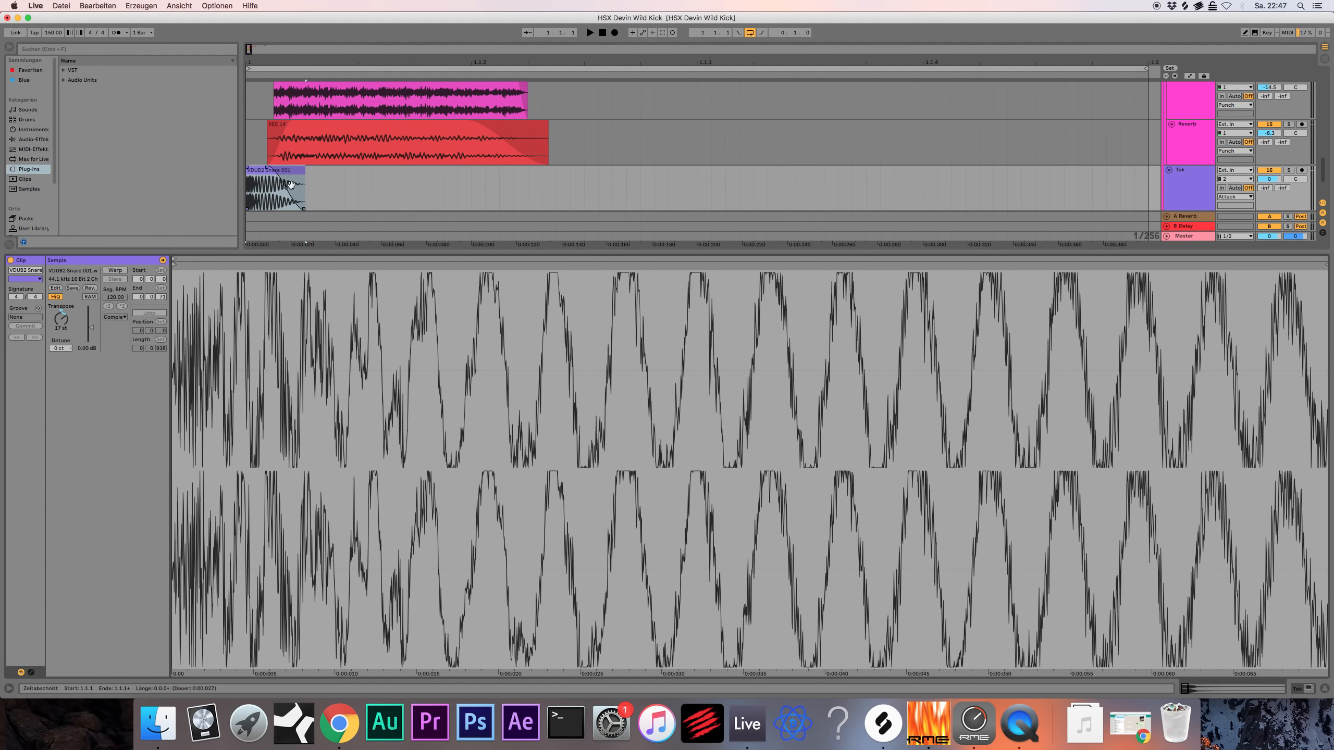
pyautogui.moveTo(61, 318)
pyautogui.mouseDown()
pyautogui.moveTo(61, 339)
pyautogui.moveTo(60, 319)
pyautogui.mouseUp()
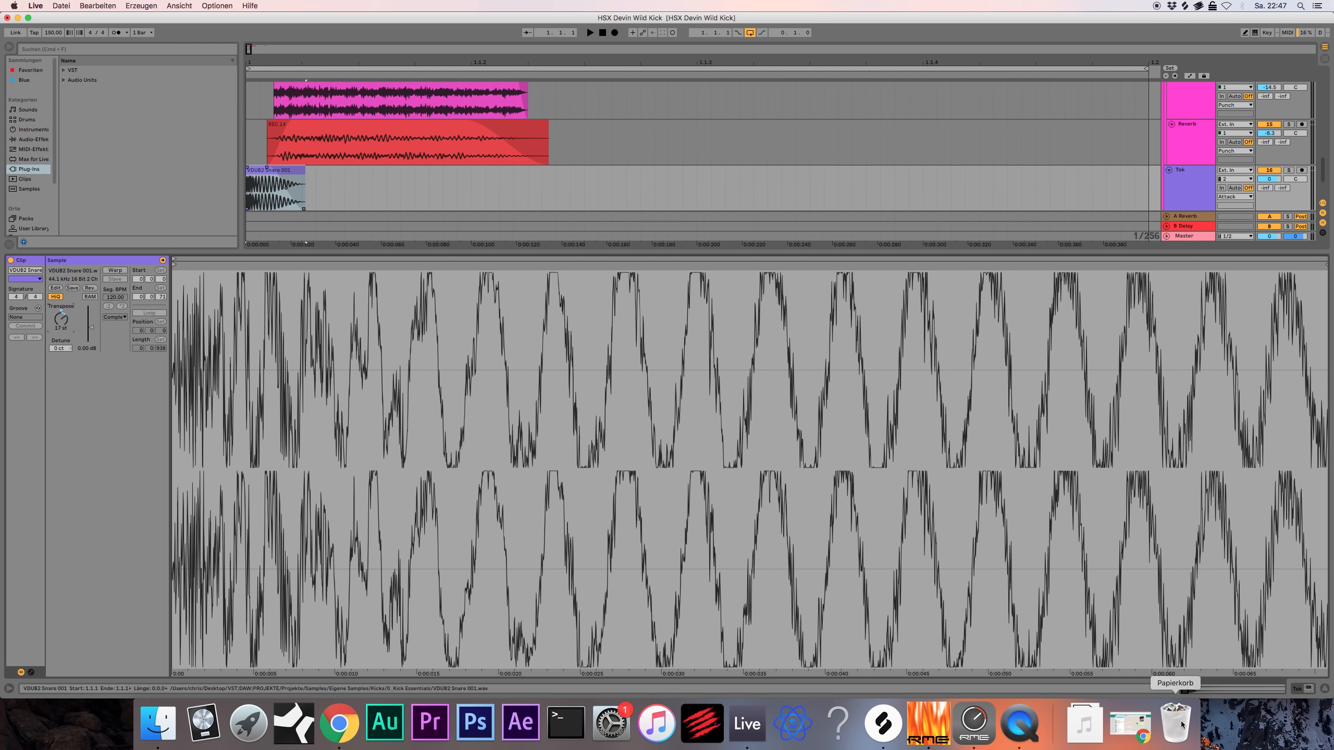
pyautogui.click(1325, 688)
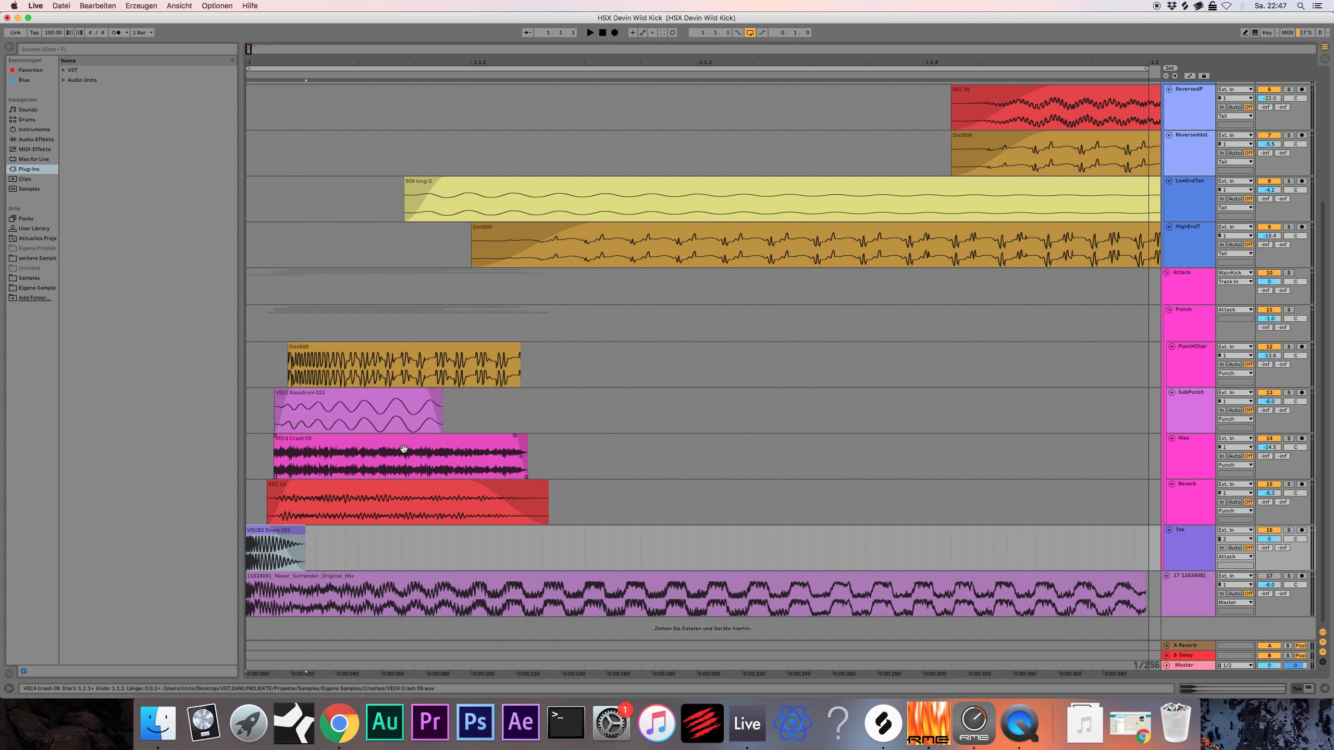
# Listen to the Tok track in solo and show its Saturator device.
pyautogui.click(970, 541)
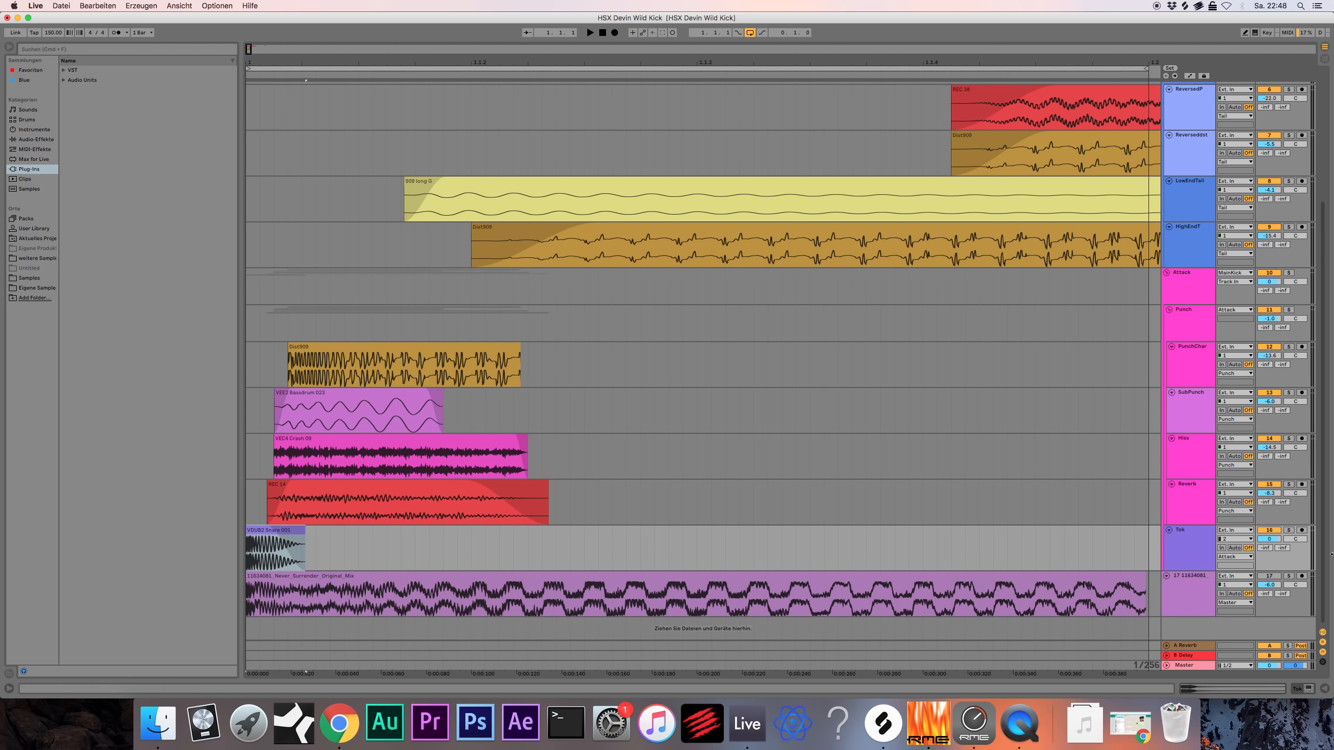
pyautogui.click(1195, 540)
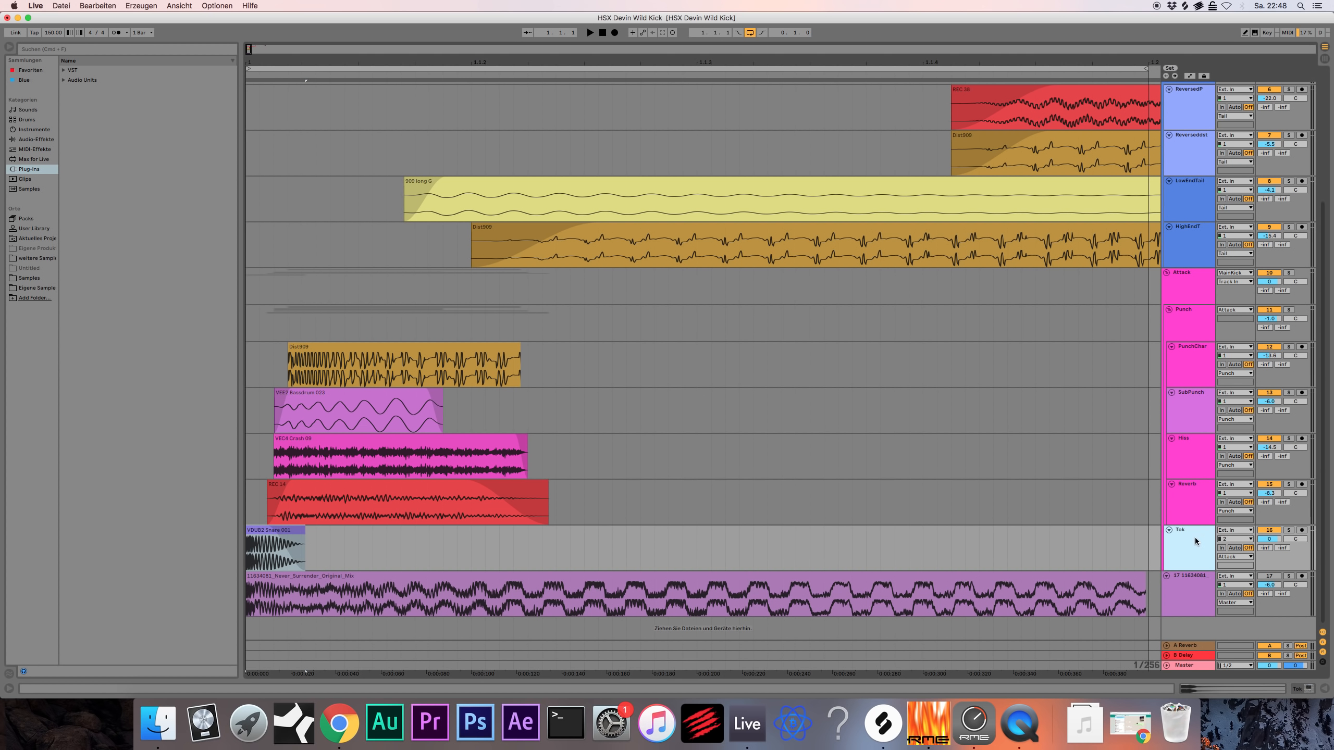
pyautogui.click(1289, 531)
pyautogui.press('space')
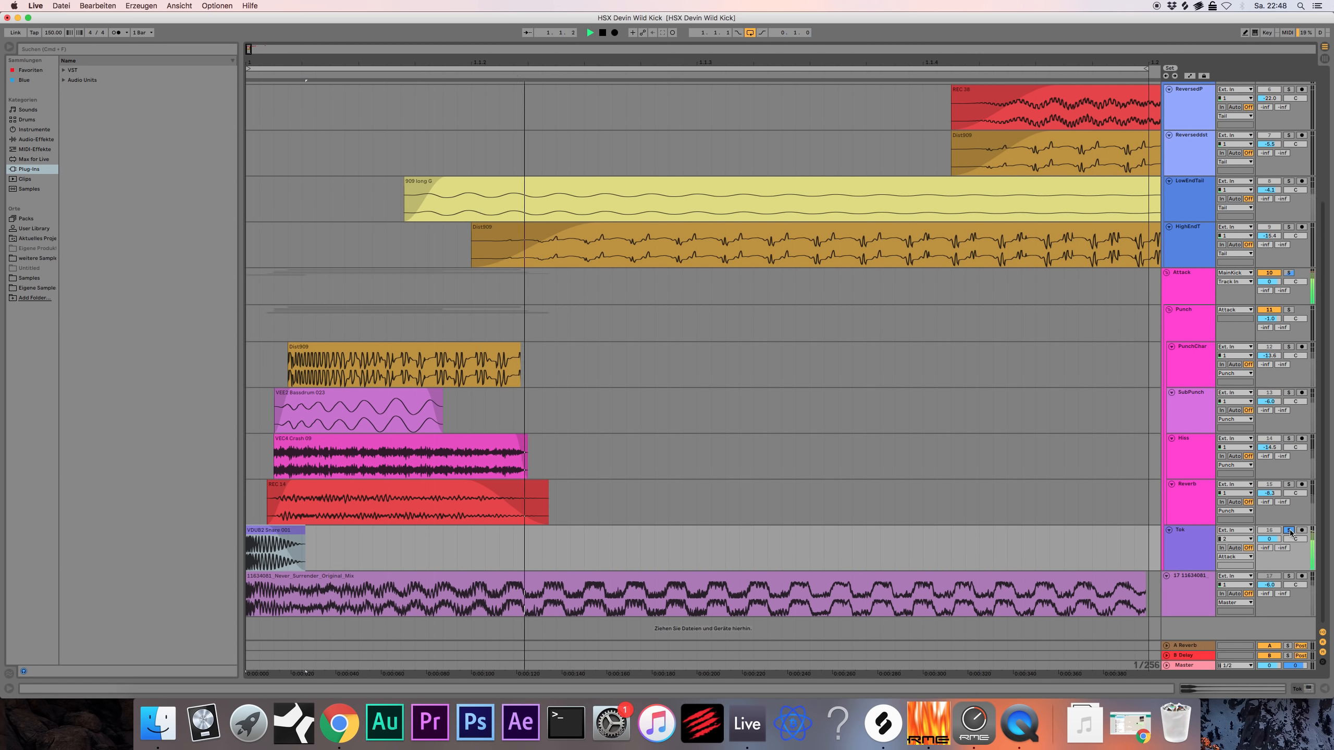
pyautogui.doubleClick(1188, 532)
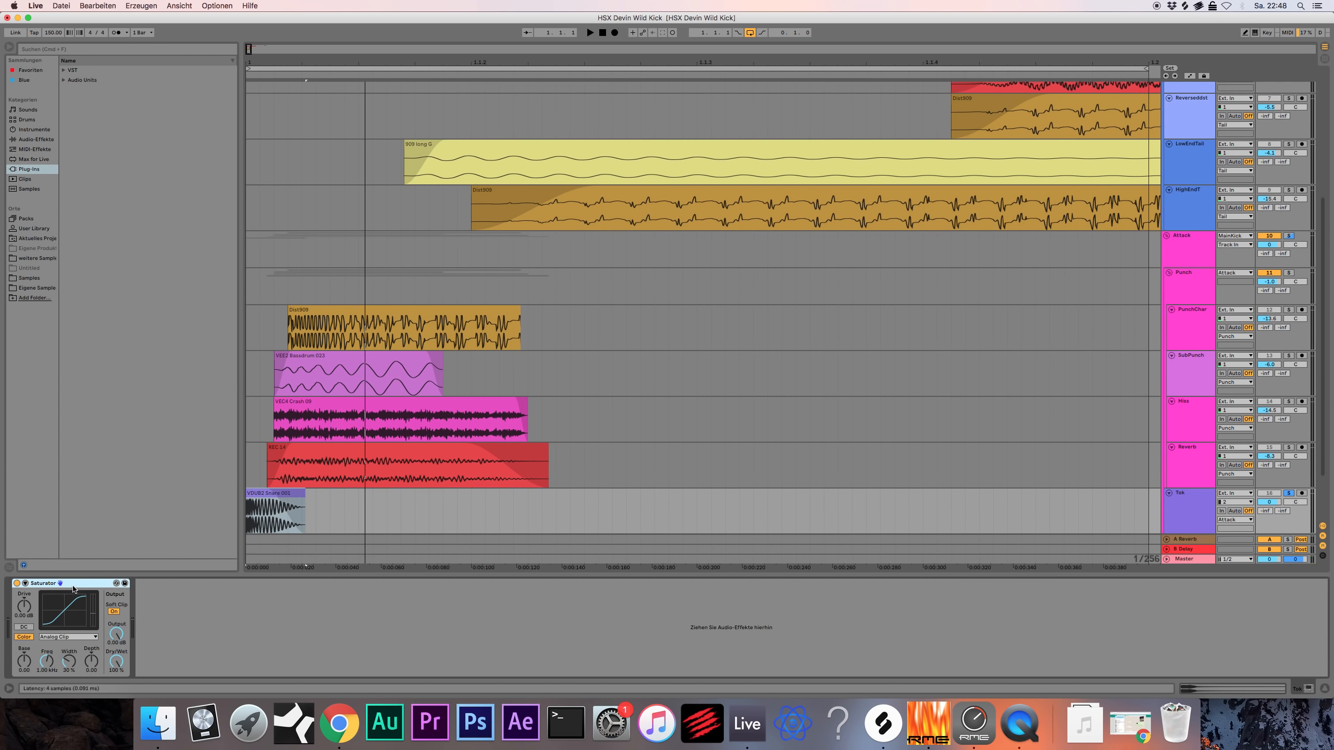
# Browse the device chains of the Punch layers and listen to the PunchChar track's Dist909 clip in solo.
pyautogui.click(1207, 469)
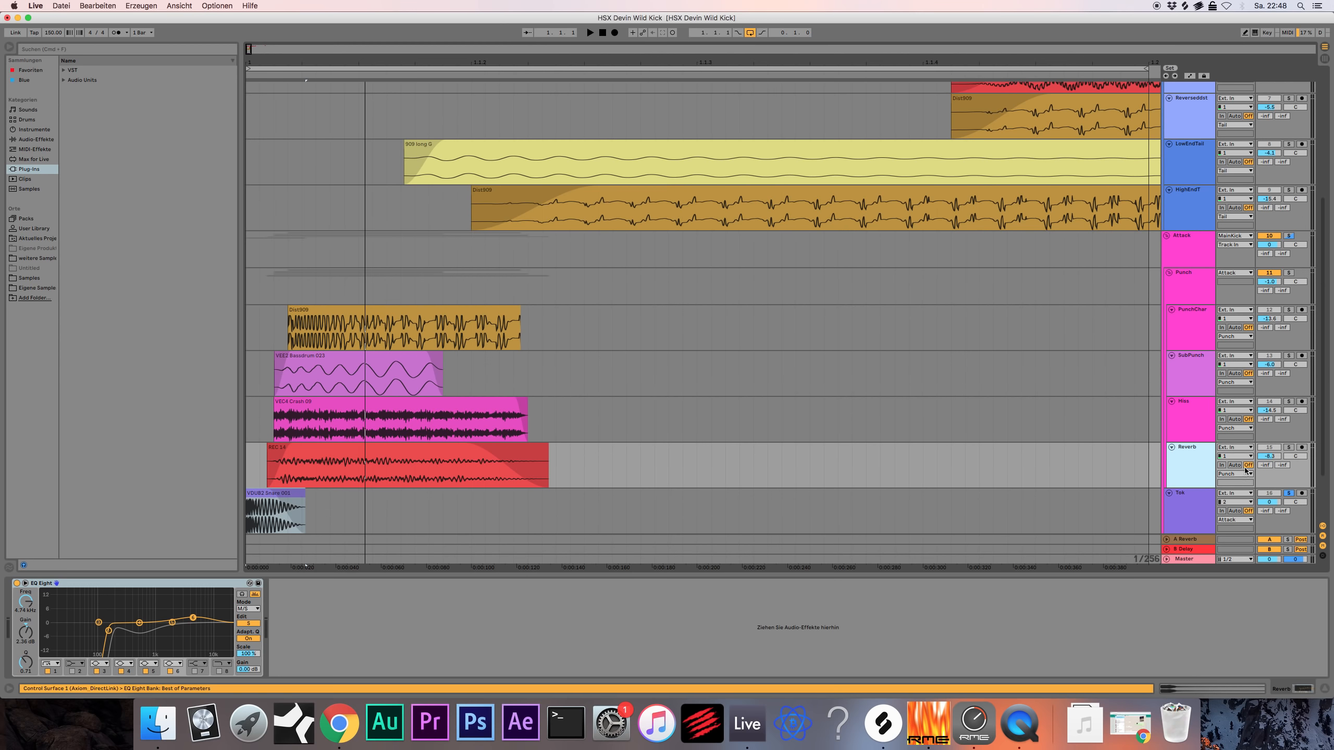
pyautogui.scroll(1, 1111, 398)
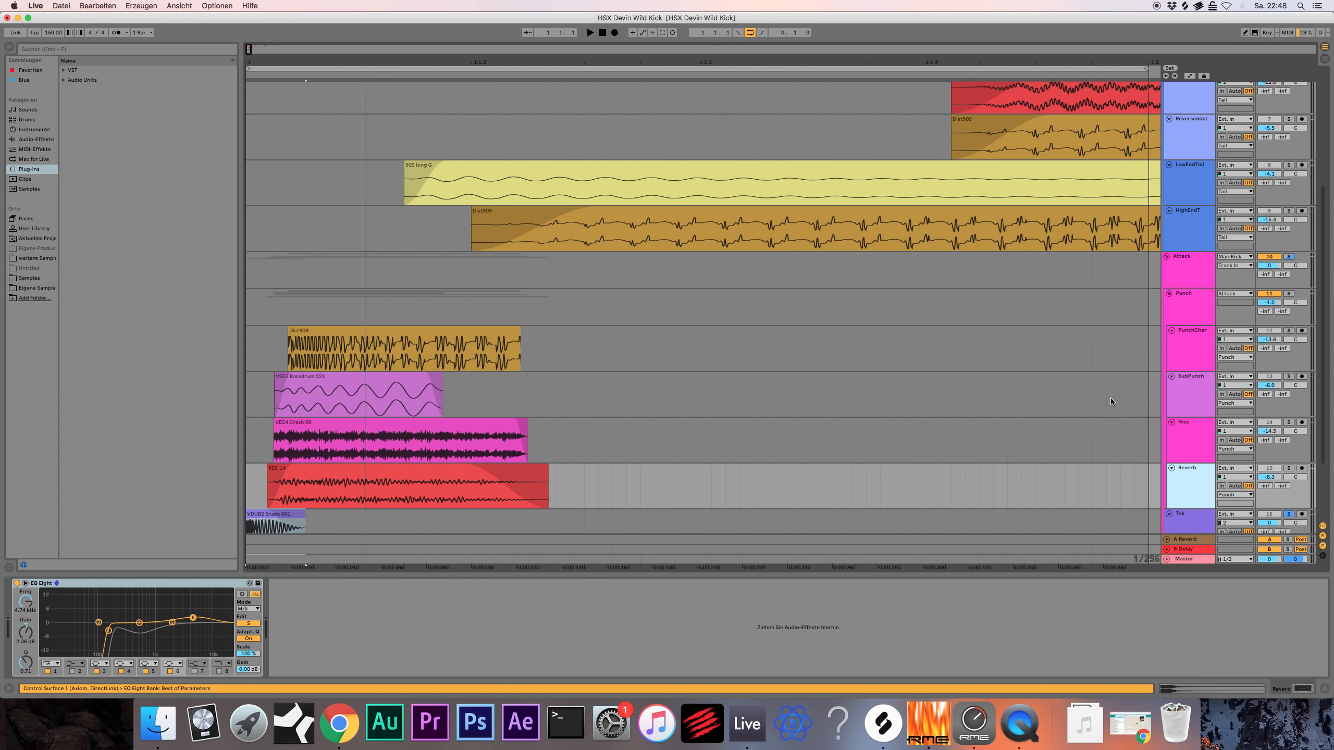
pyautogui.click(1185, 432)
pyautogui.click(1193, 335)
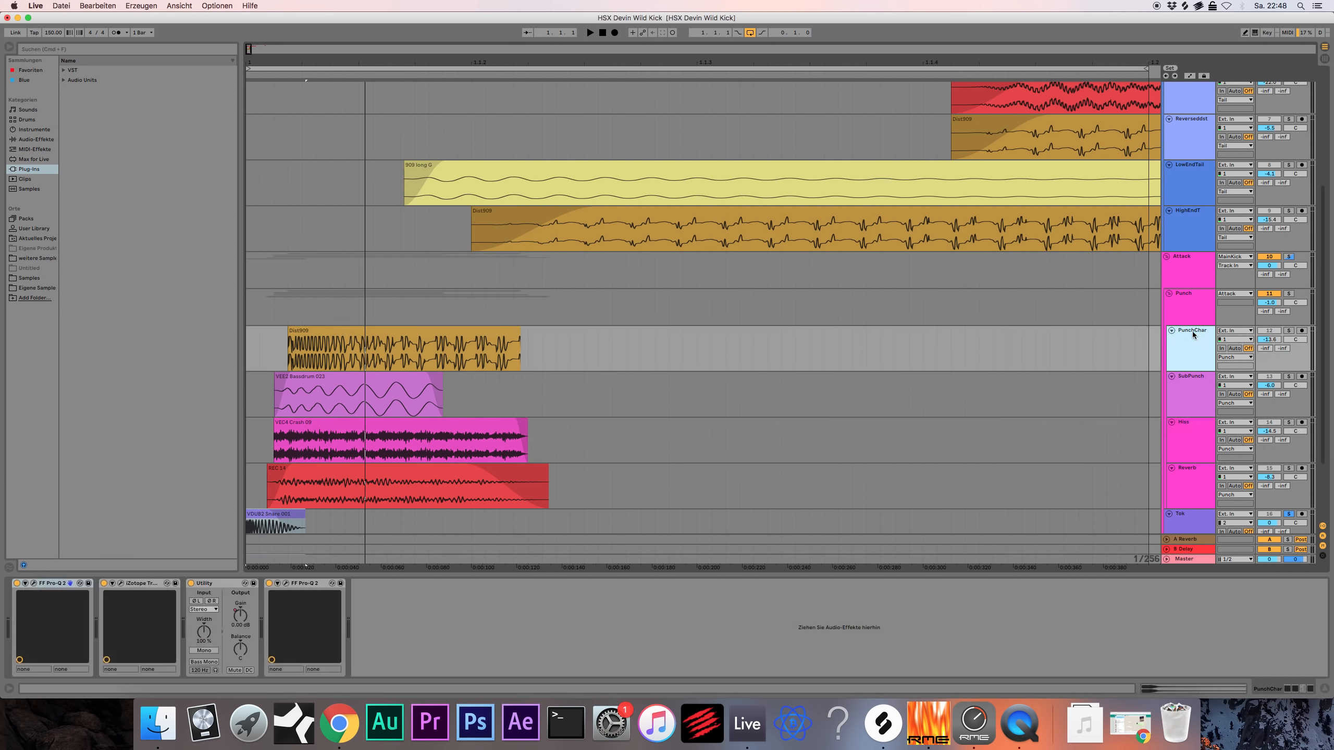
pyautogui.click(1288, 330)
pyautogui.click(460, 338)
pyautogui.press('space')
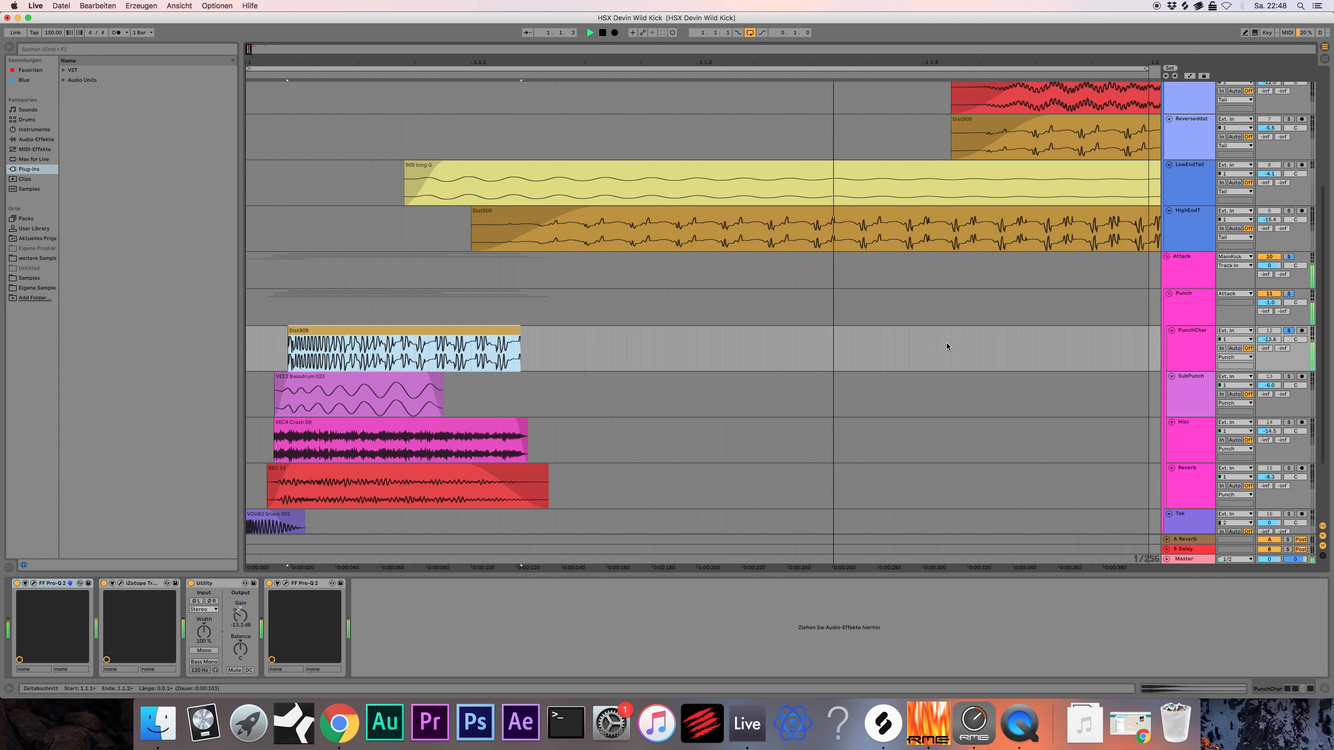
pyautogui.press('space')
# Open the first Pro-Q 2 on the PunchChar track, inspect its narrow boost, and play the loop to view the spectrum.
pyautogui.click(54, 589)
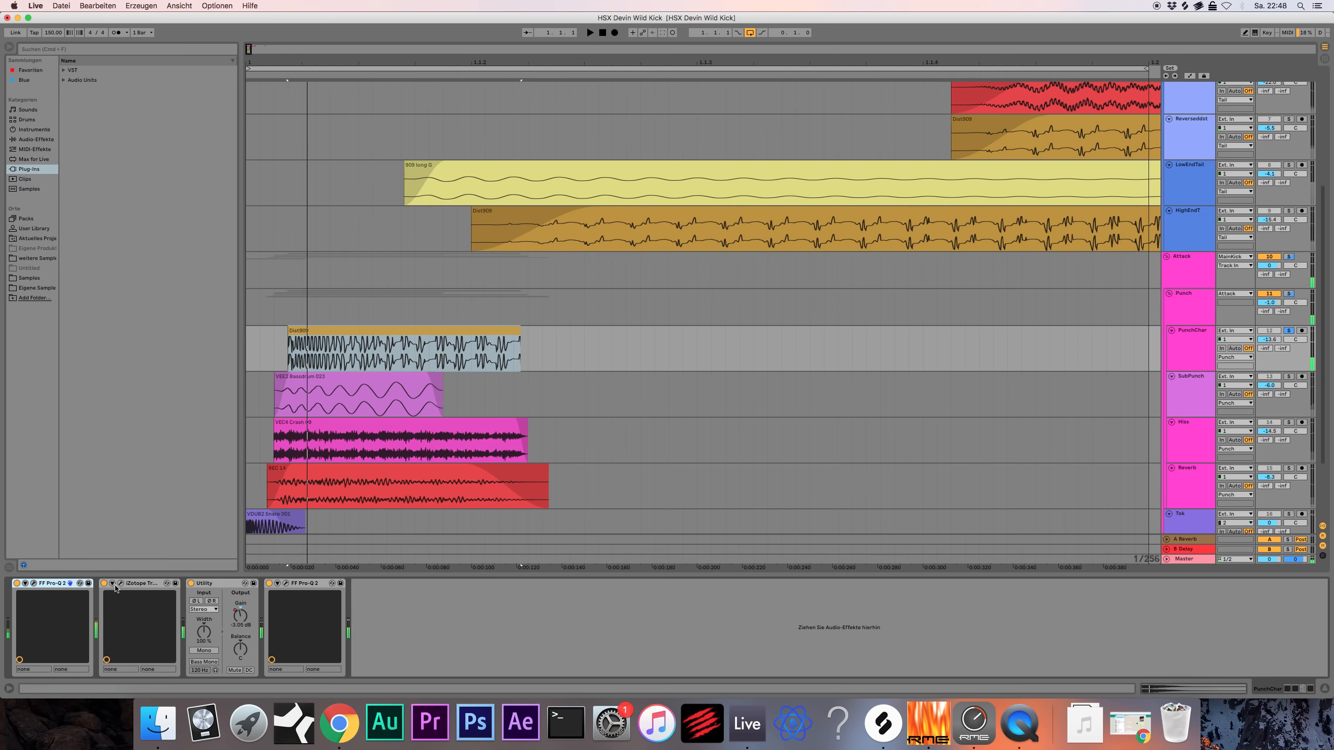
pyautogui.click(34, 583)
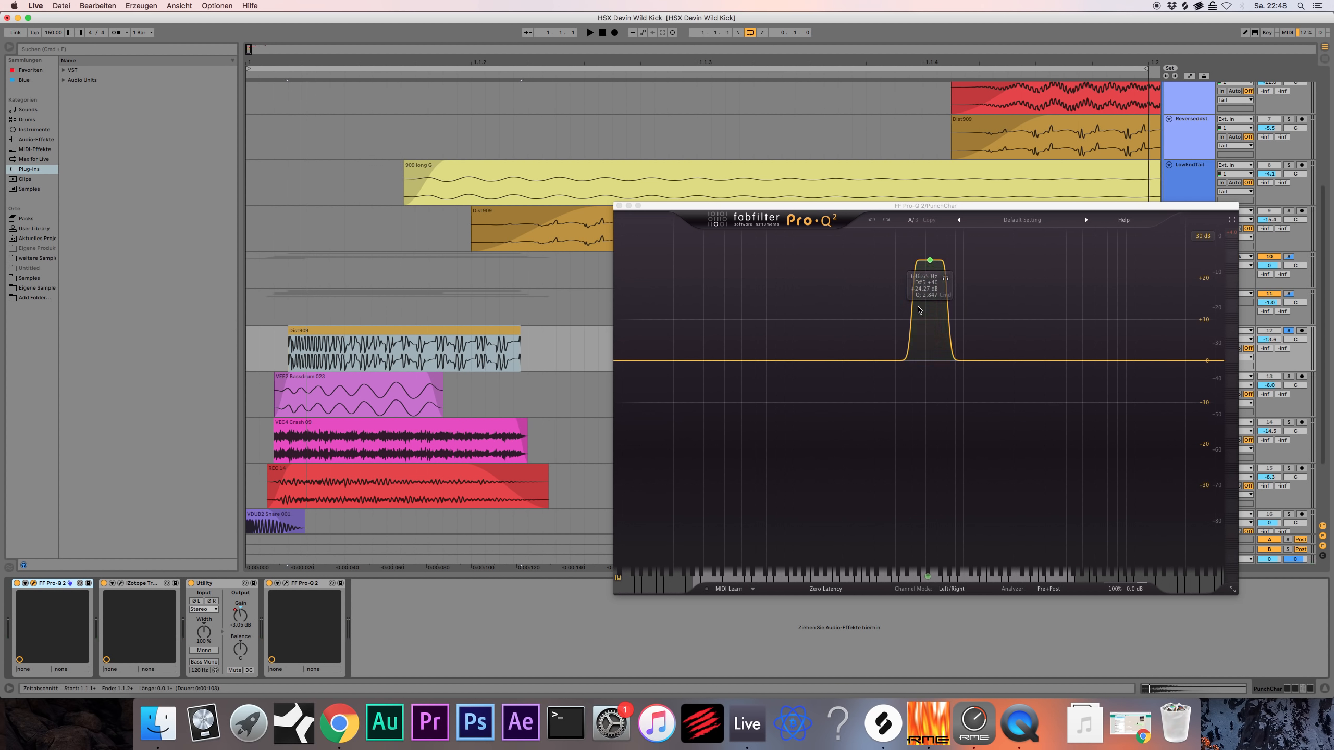
pyautogui.click(931, 263)
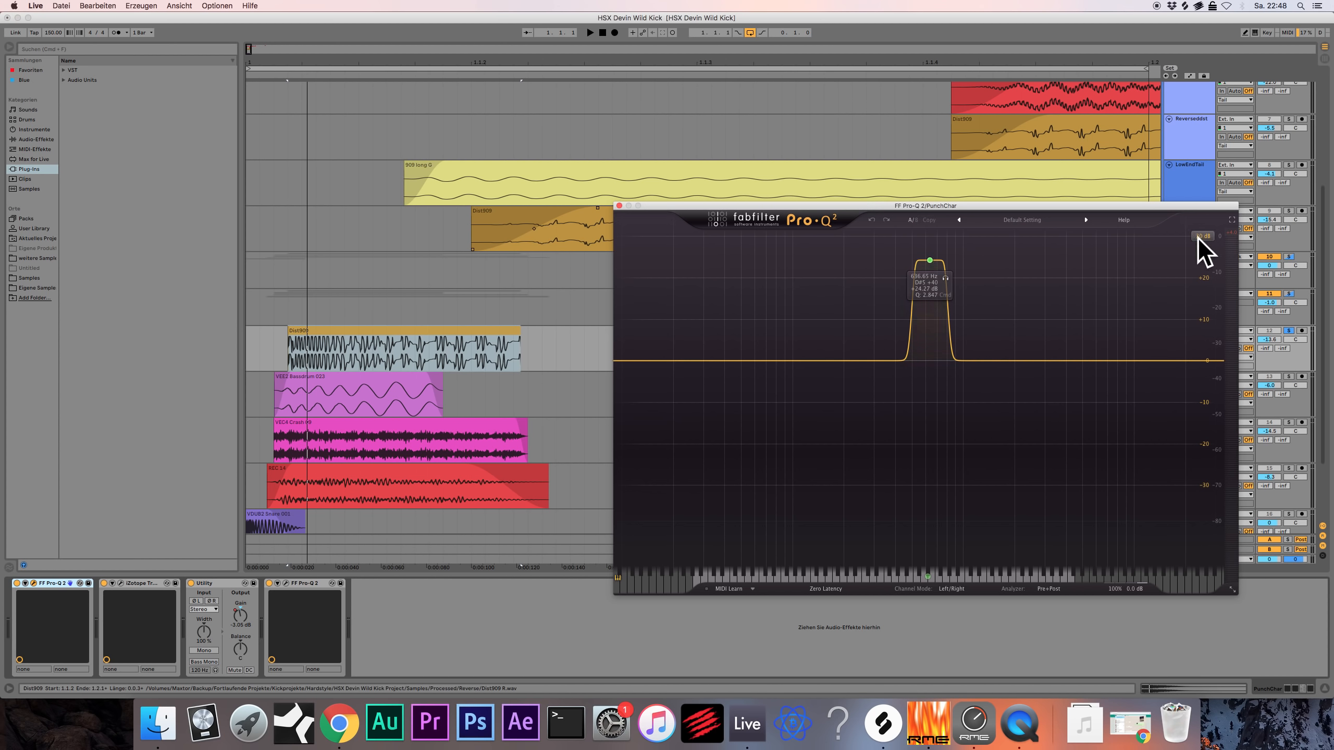
pyautogui.moveTo(885, 206); pyautogui.dragTo(826, 199)
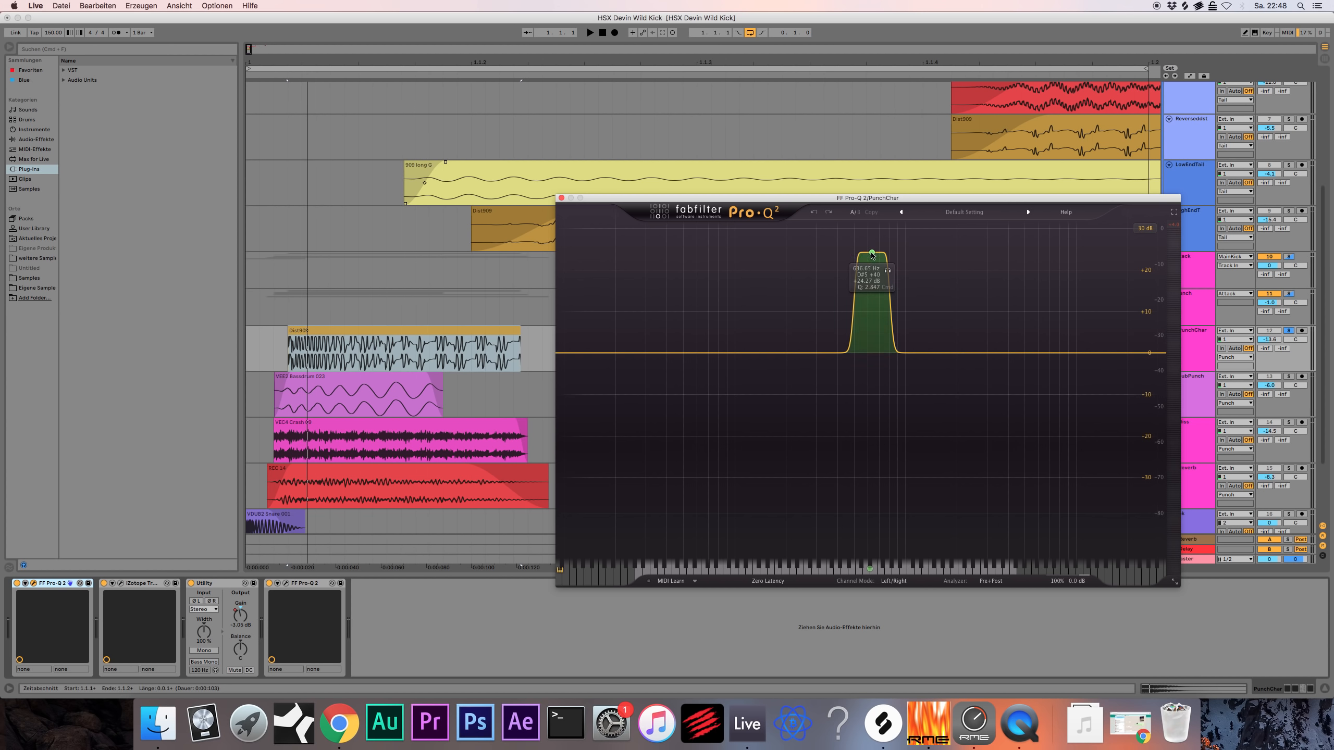
pyautogui.press('space')
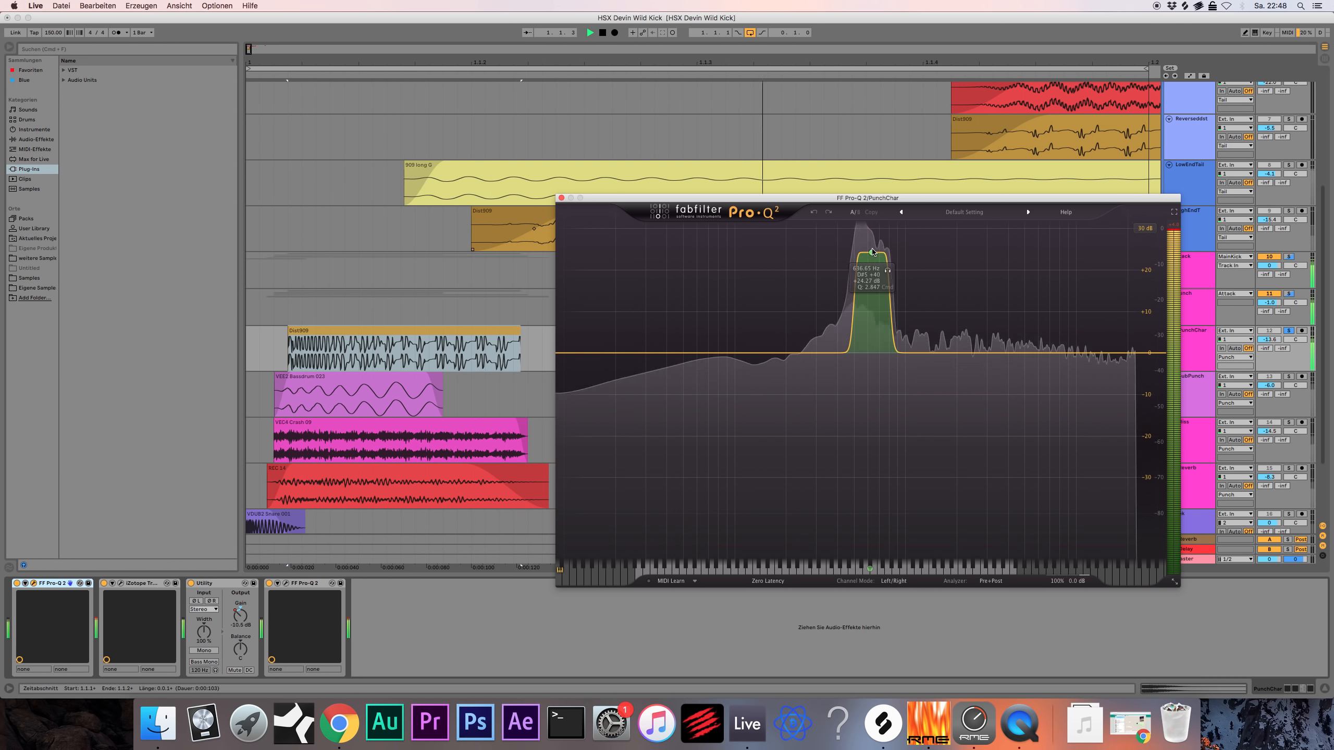
# Open iZotope Trash 2 on the PunchChar track and pull down the upper point of the Stage 1 distortion curve.
pyautogui.click(120, 587)
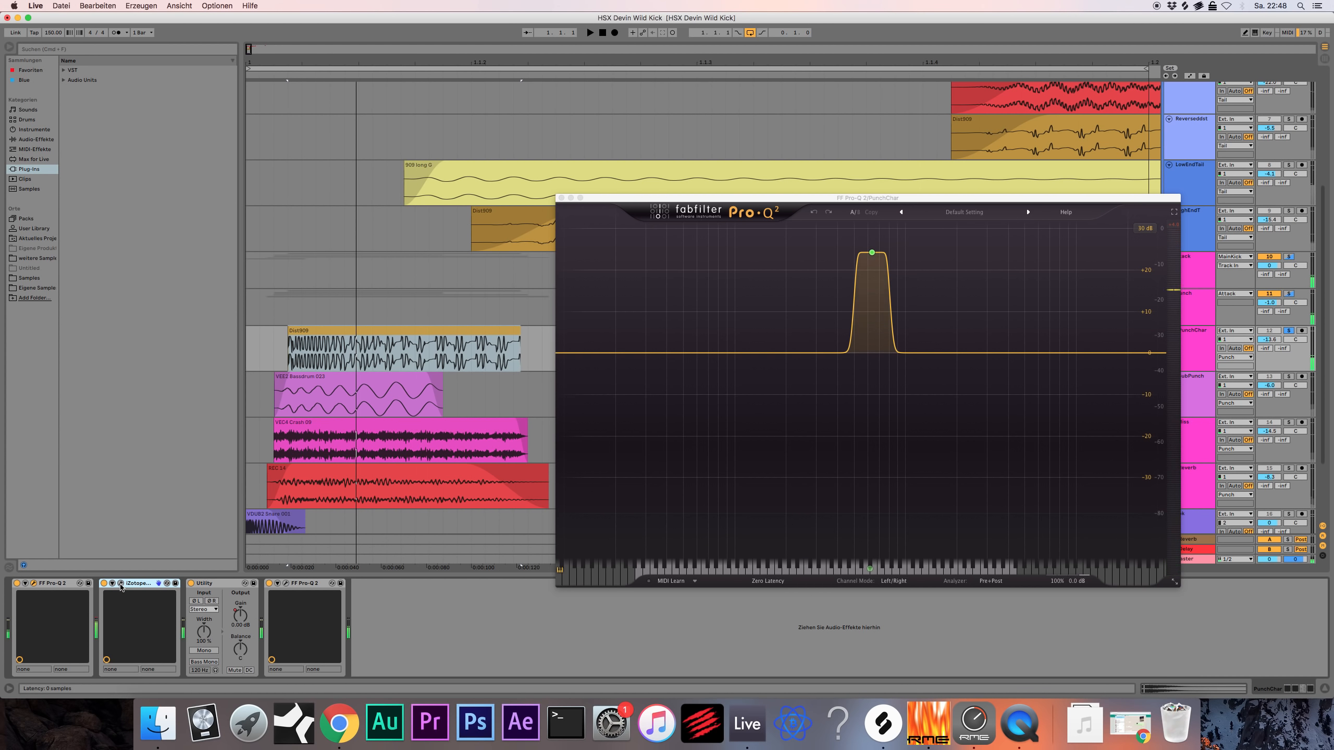
pyautogui.click(122, 584)
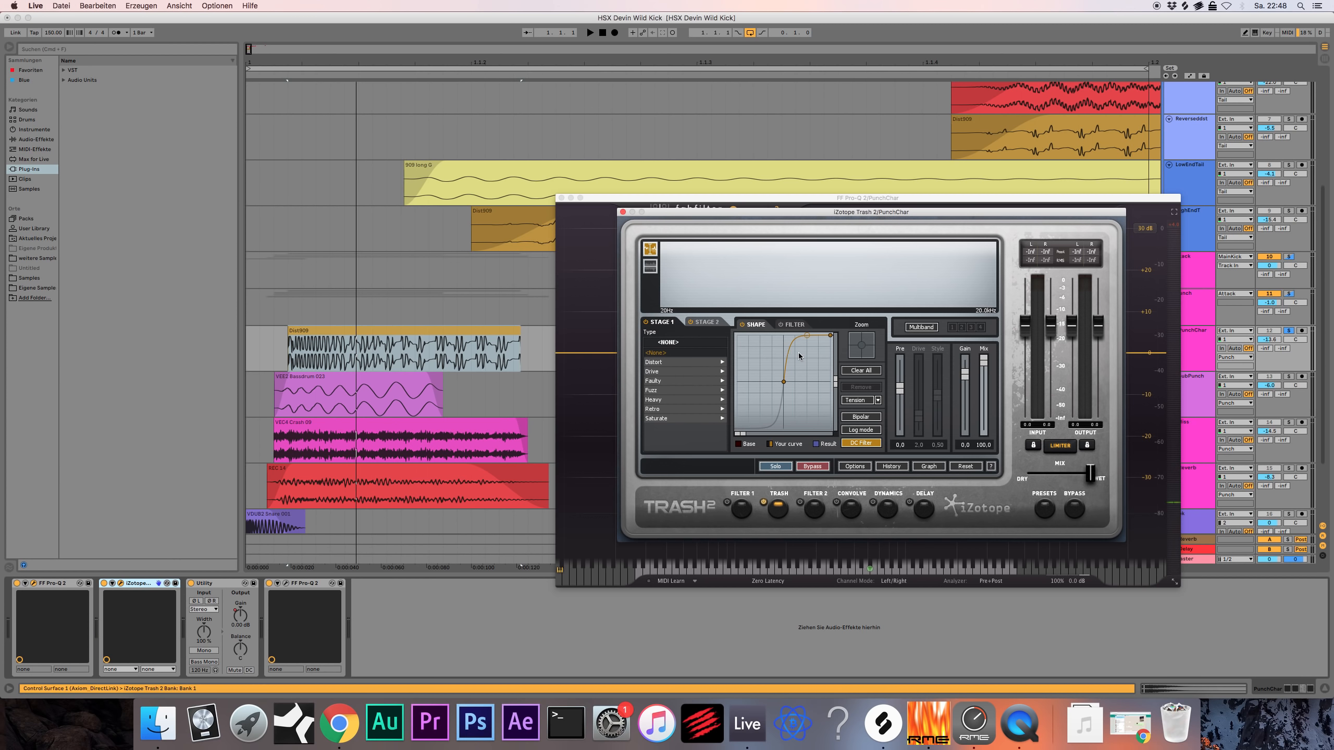
pyautogui.moveTo(807, 335); pyautogui.dragTo(801, 359)
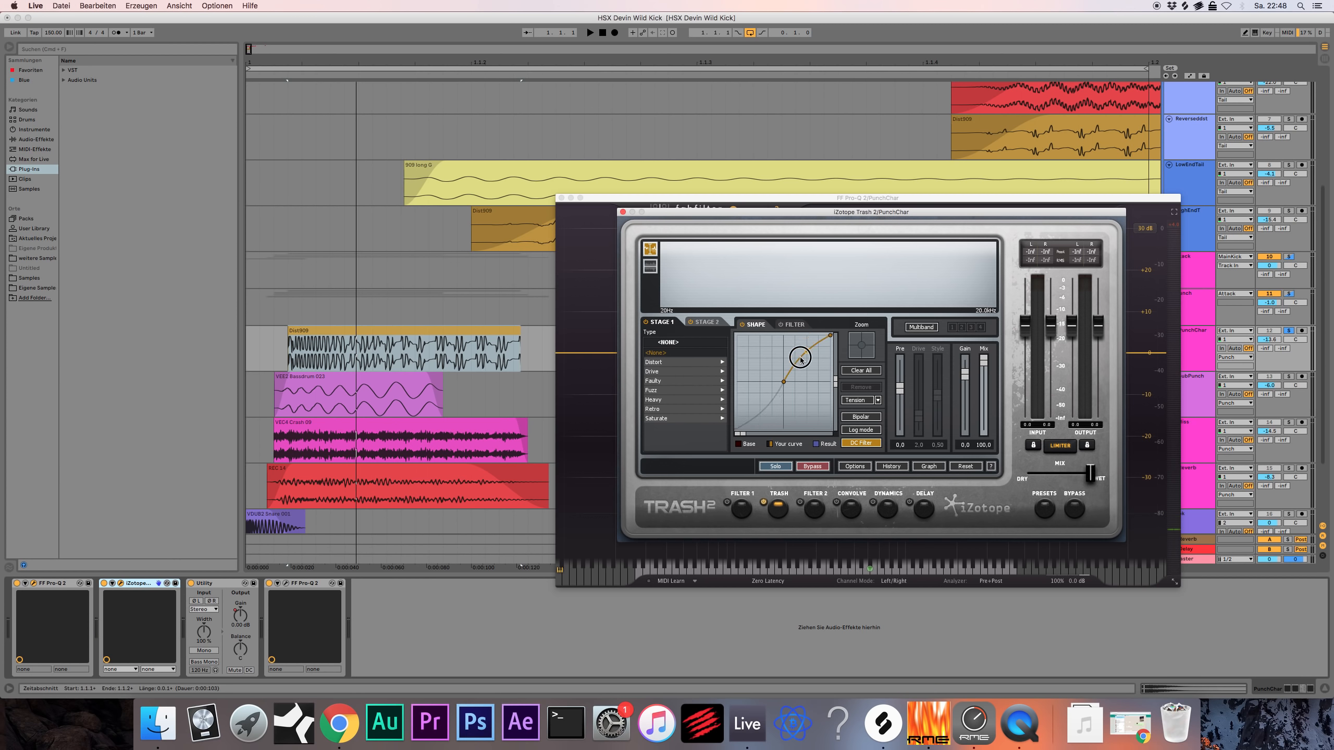
# View the Stage 2 distortion curve in Trash 2 and close both open plug-in windows.
pyautogui.click(707, 322)
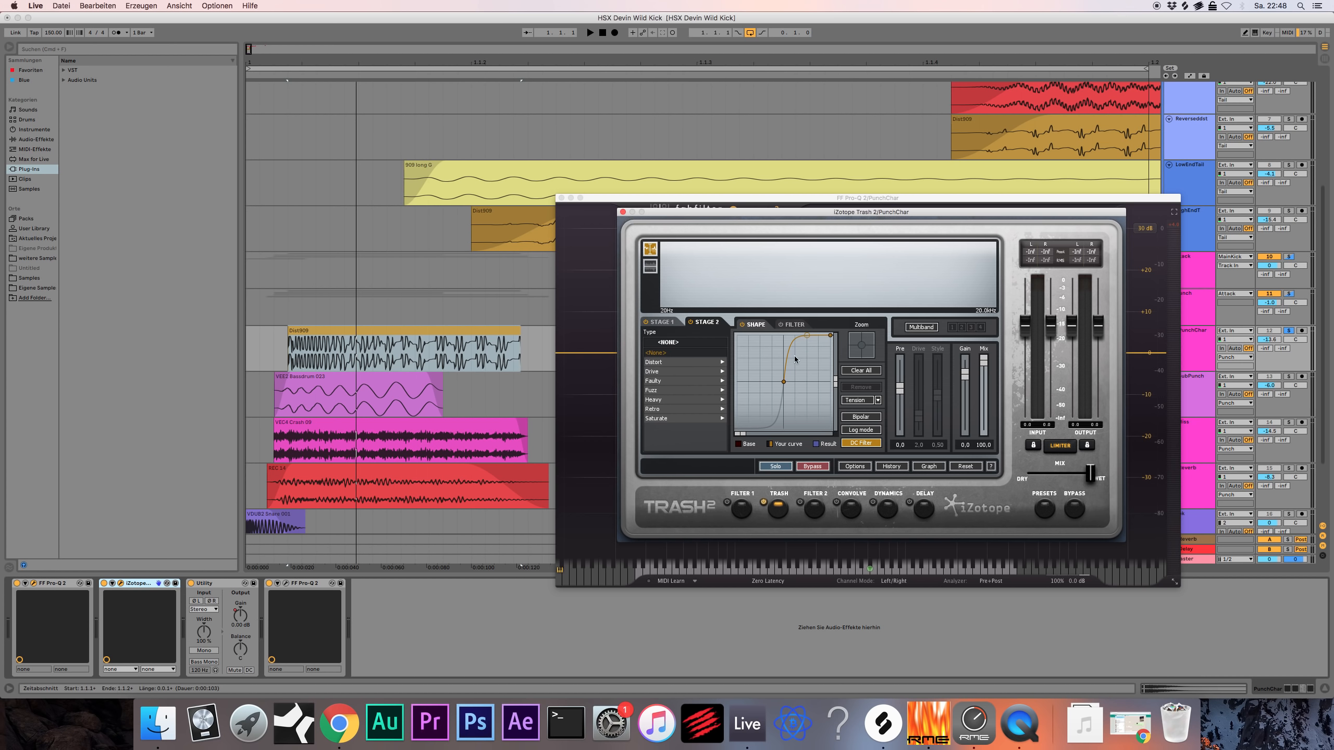
pyautogui.click(623, 211)
pyautogui.click(561, 197)
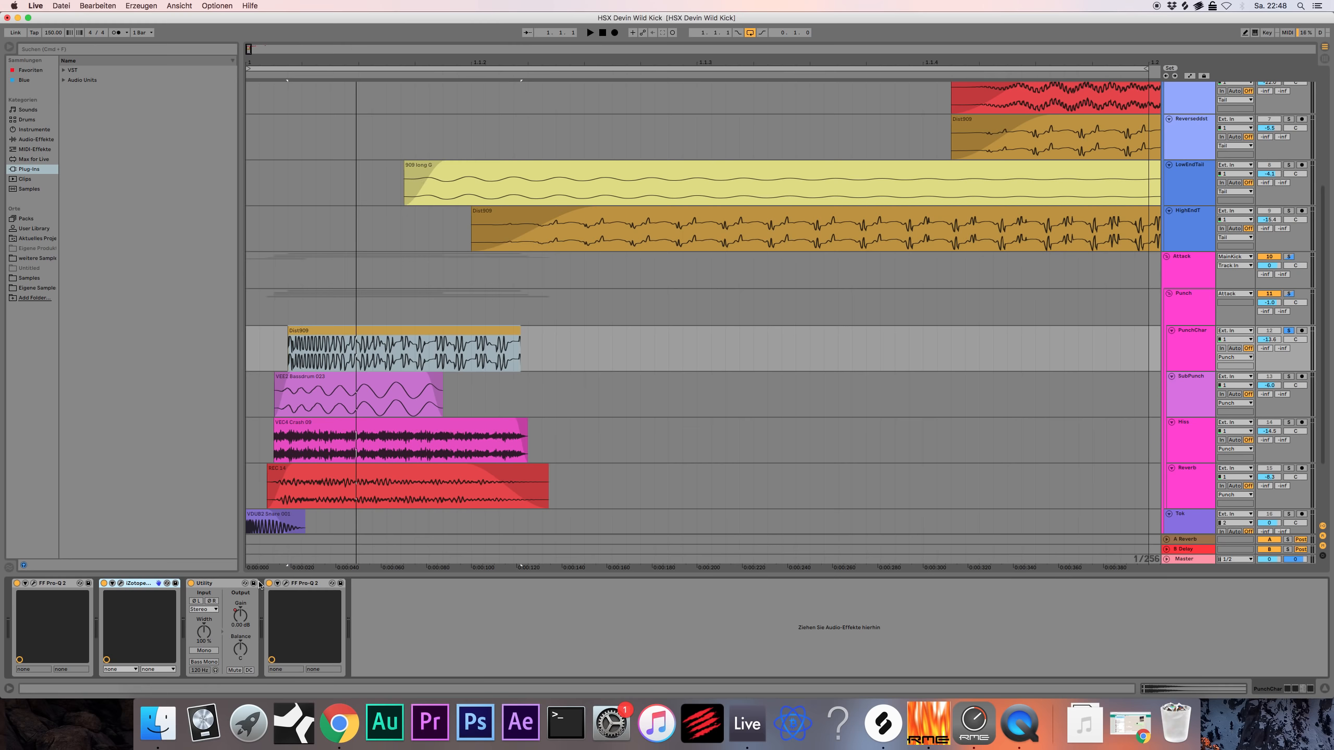
# Show the Utility gain automation of the PunchChar track across the whole kick.
pyautogui.click(241, 618)
pyautogui.rightClick(244, 622)
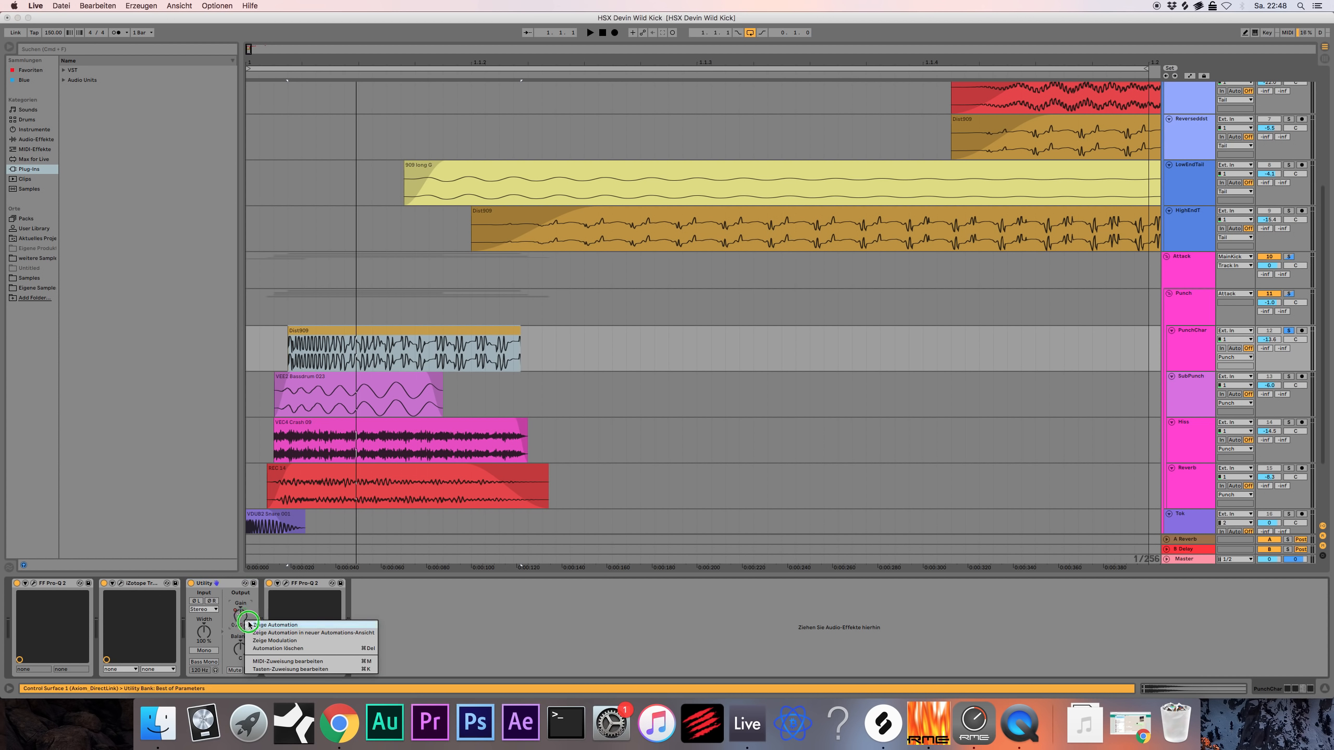
pyautogui.click(274, 625)
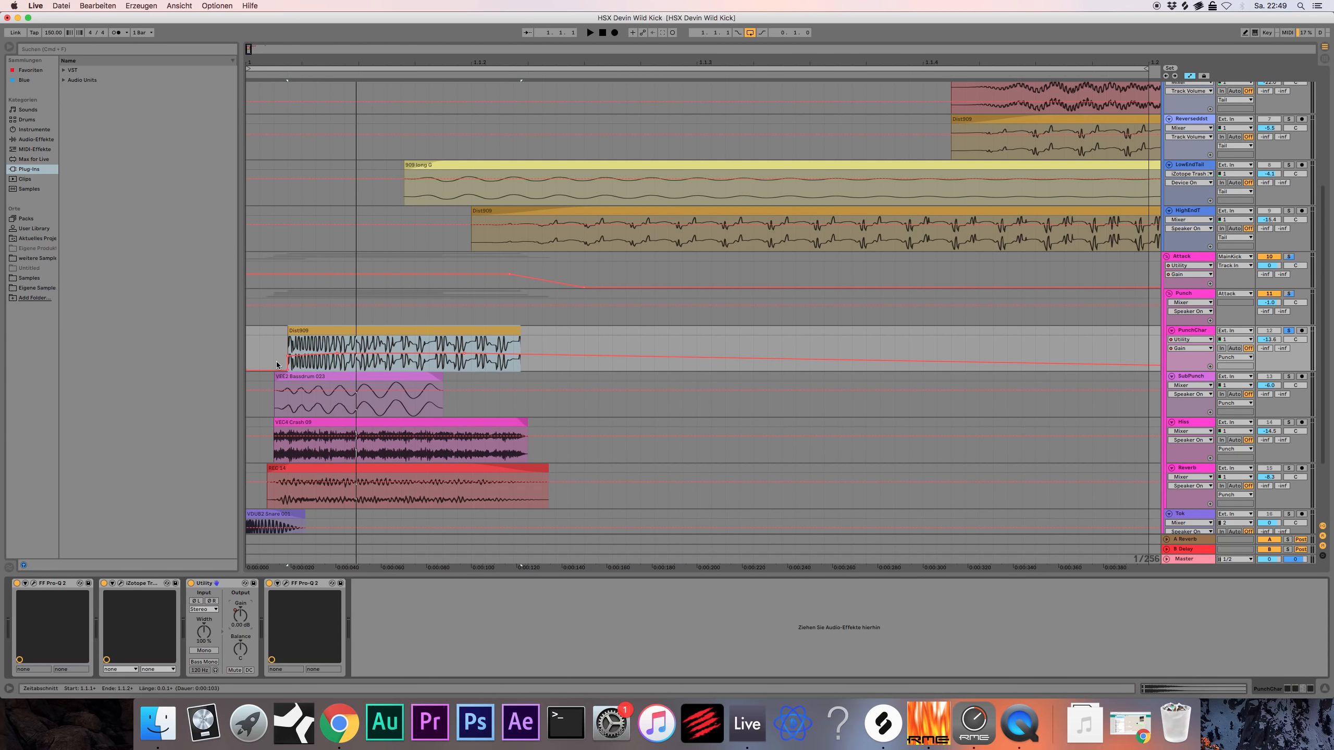
pyautogui.moveTo(249, 49)
pyautogui.mouseDown()
pyautogui.moveTo(260, 50)
pyautogui.moveTo(249, 49)
pyautogui.mouseUp()
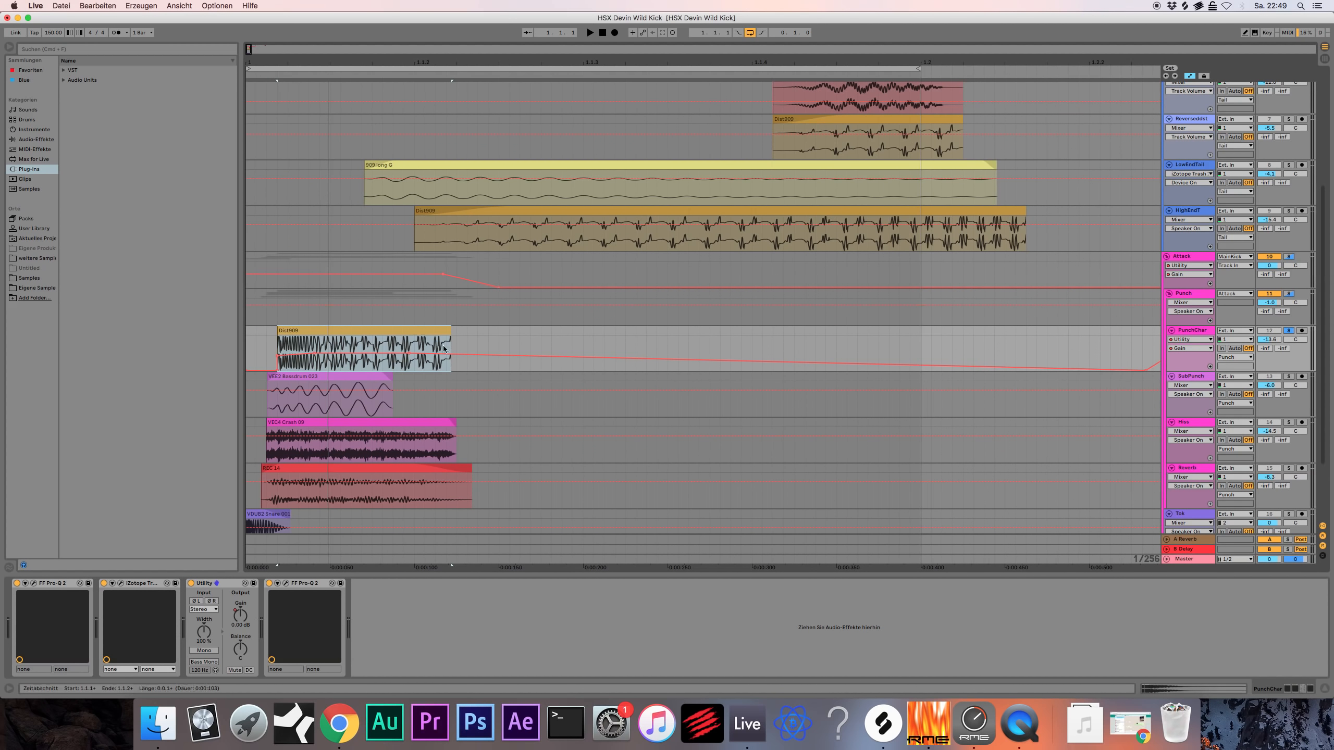
# Try dropping the PunchChar gain automation to its minimum right after the Dist909 clip, and undo the change.
pyautogui.moveTo(450, 357); pyautogui.dragTo(456, 373)
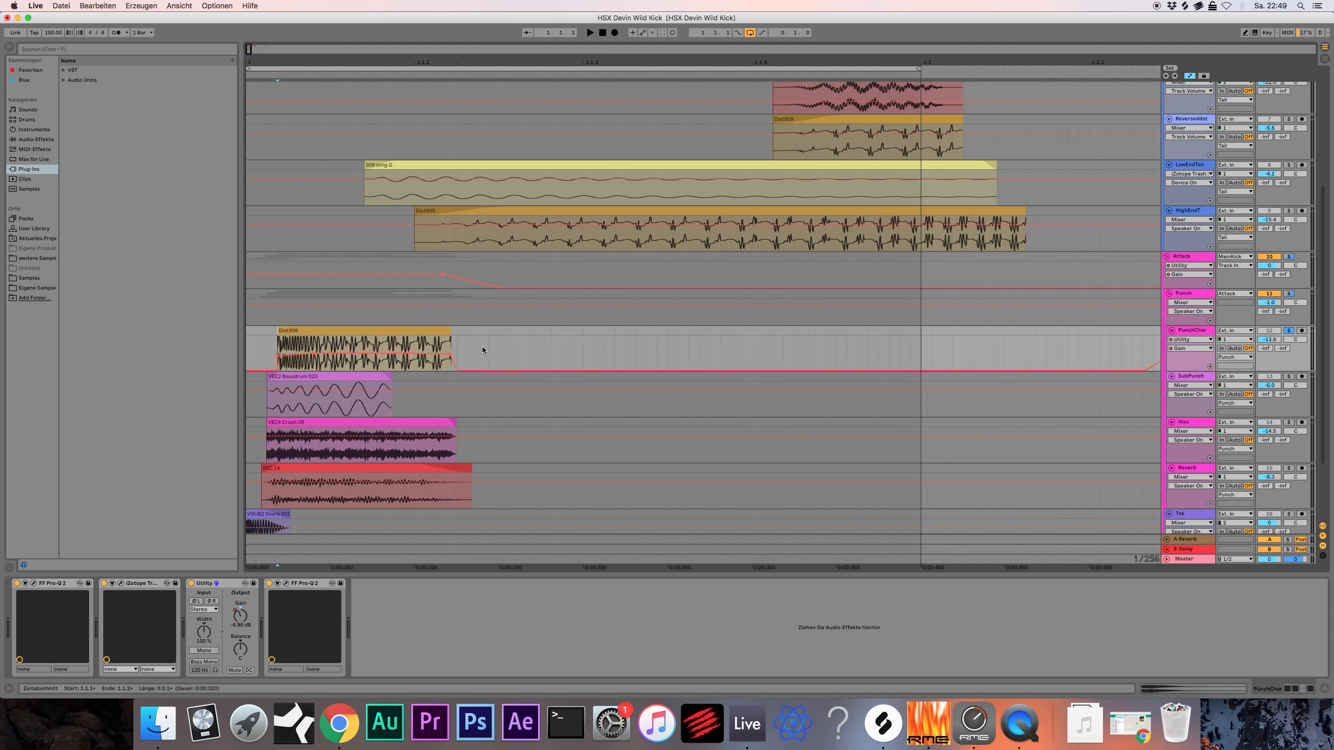
pyautogui.press('super+z')
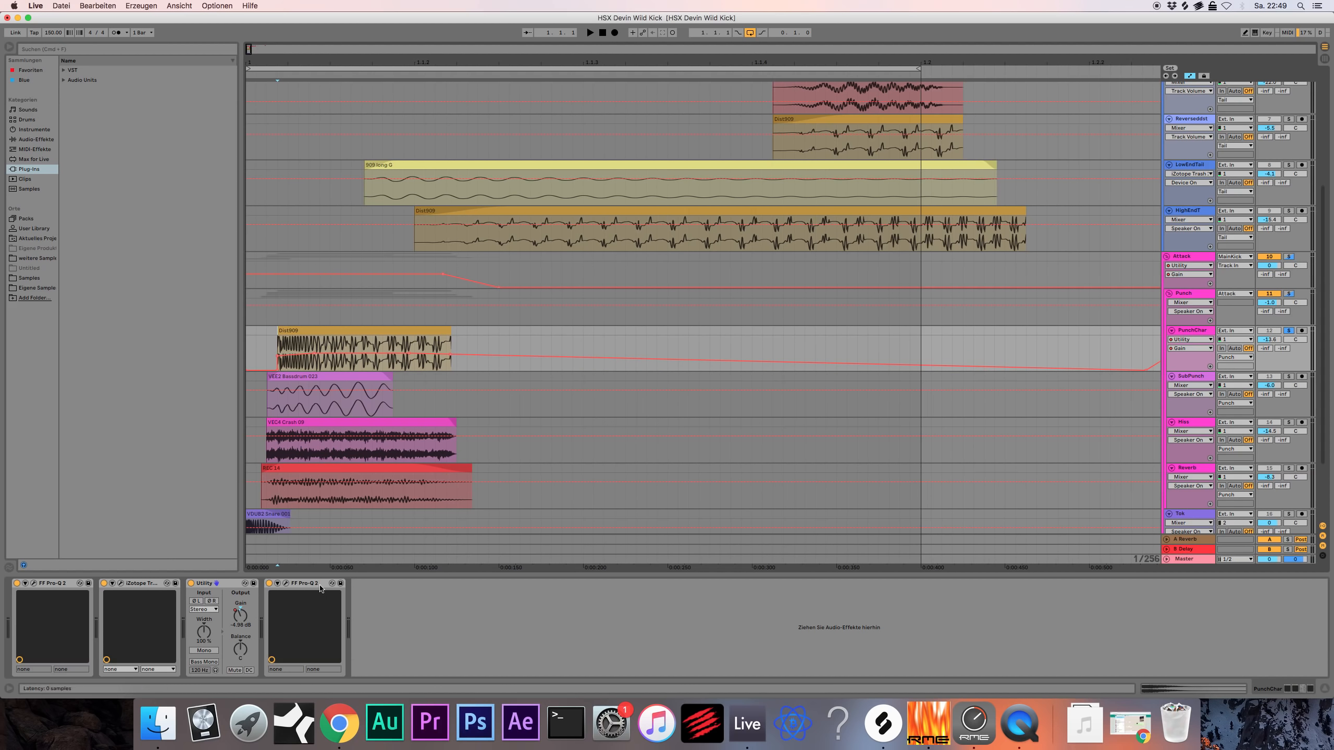
# Open the second Pro-Q 2 on the PunchChar track, audition its low-cut band during playback, and close the plug-in.
pyautogui.click(286, 583)
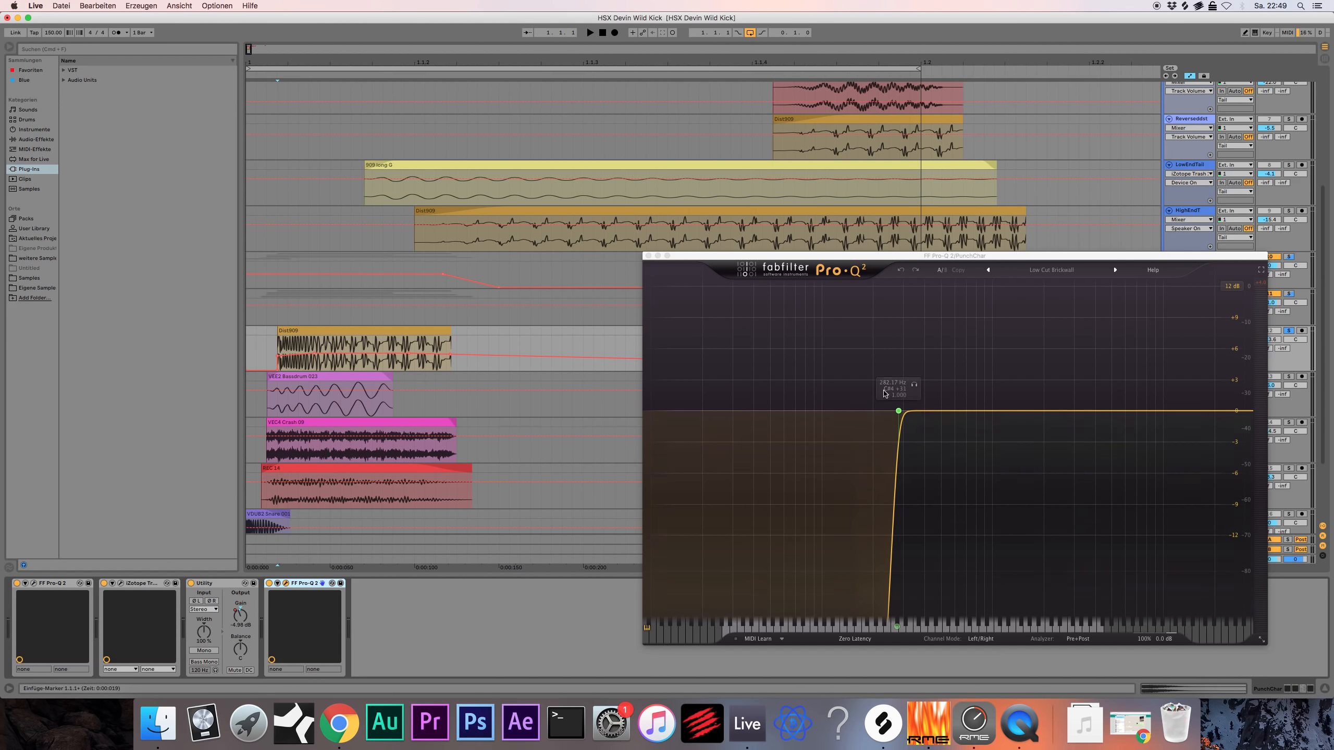
pyautogui.moveTo(864, 256); pyautogui.dragTo(707, 401)
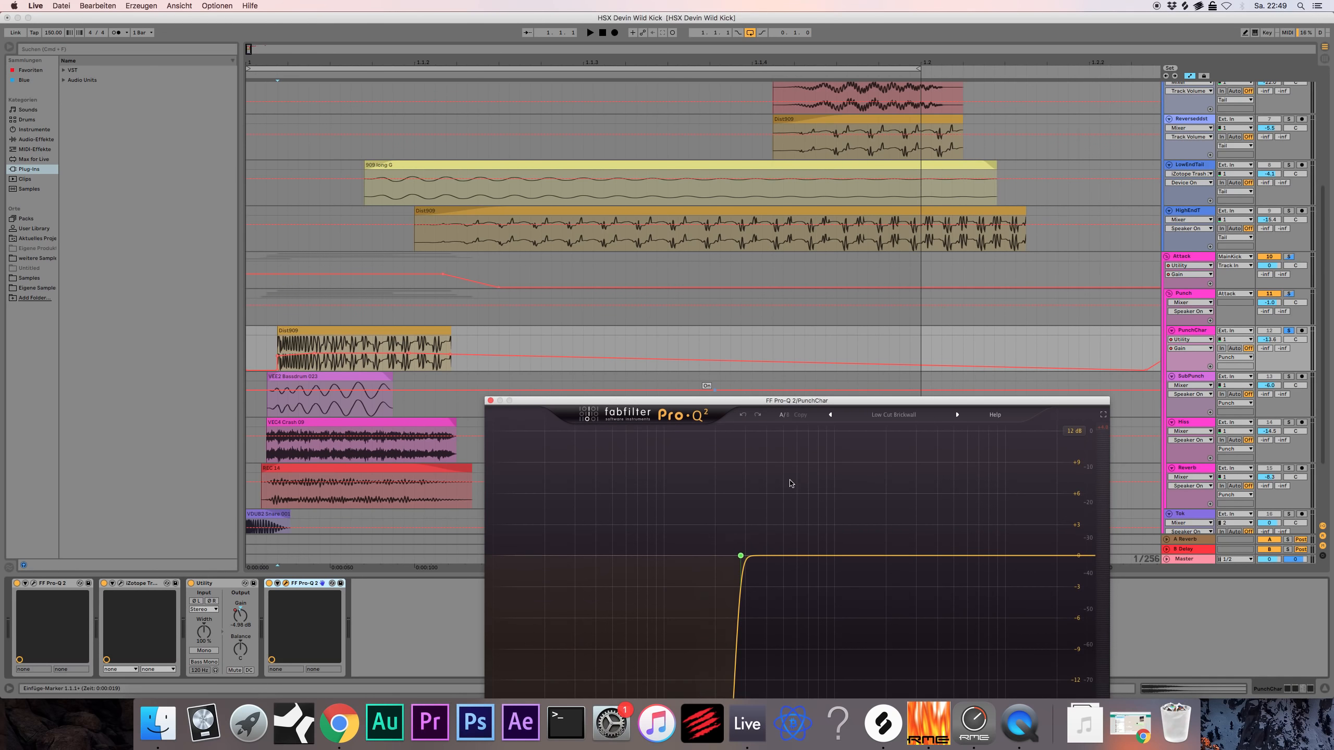
pyautogui.press('space')
pyautogui.moveTo(757, 535)
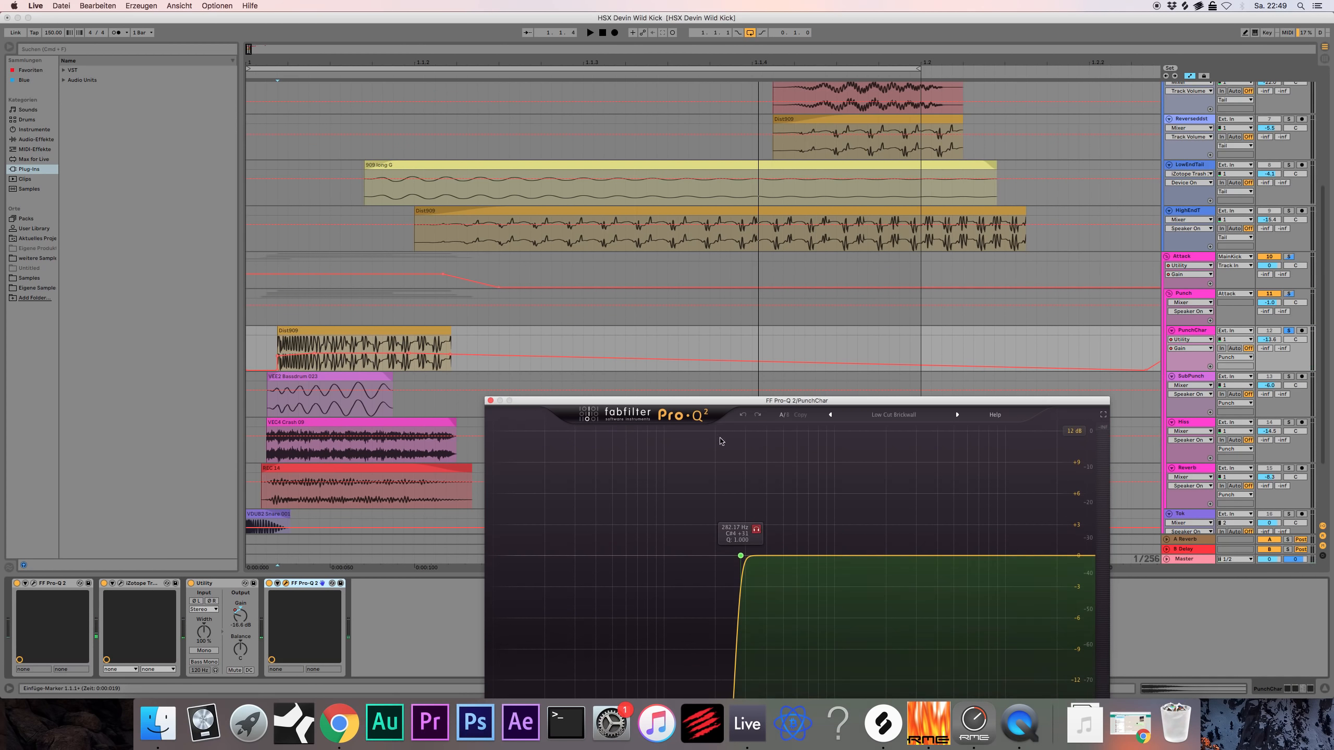
pyautogui.press('space')
pyautogui.click(756, 530)
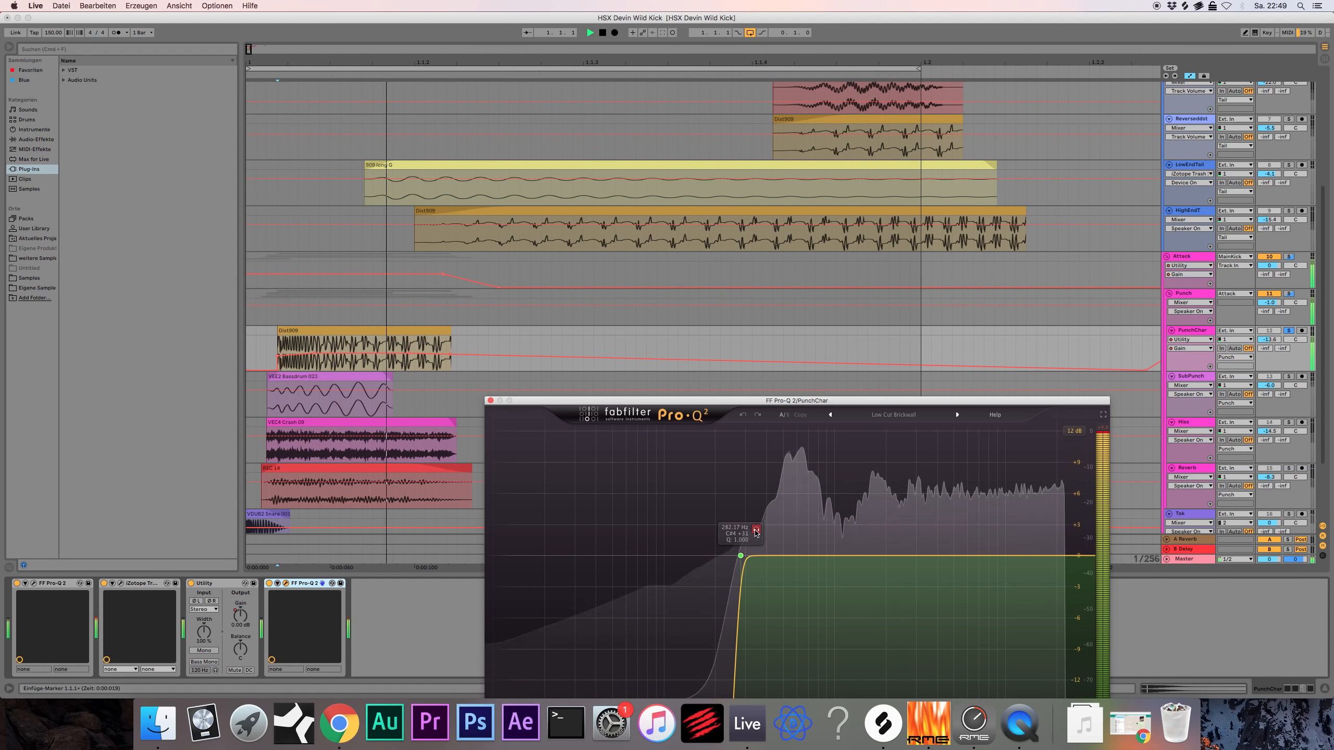
pyautogui.click(756, 530)
pyautogui.click(490, 400)
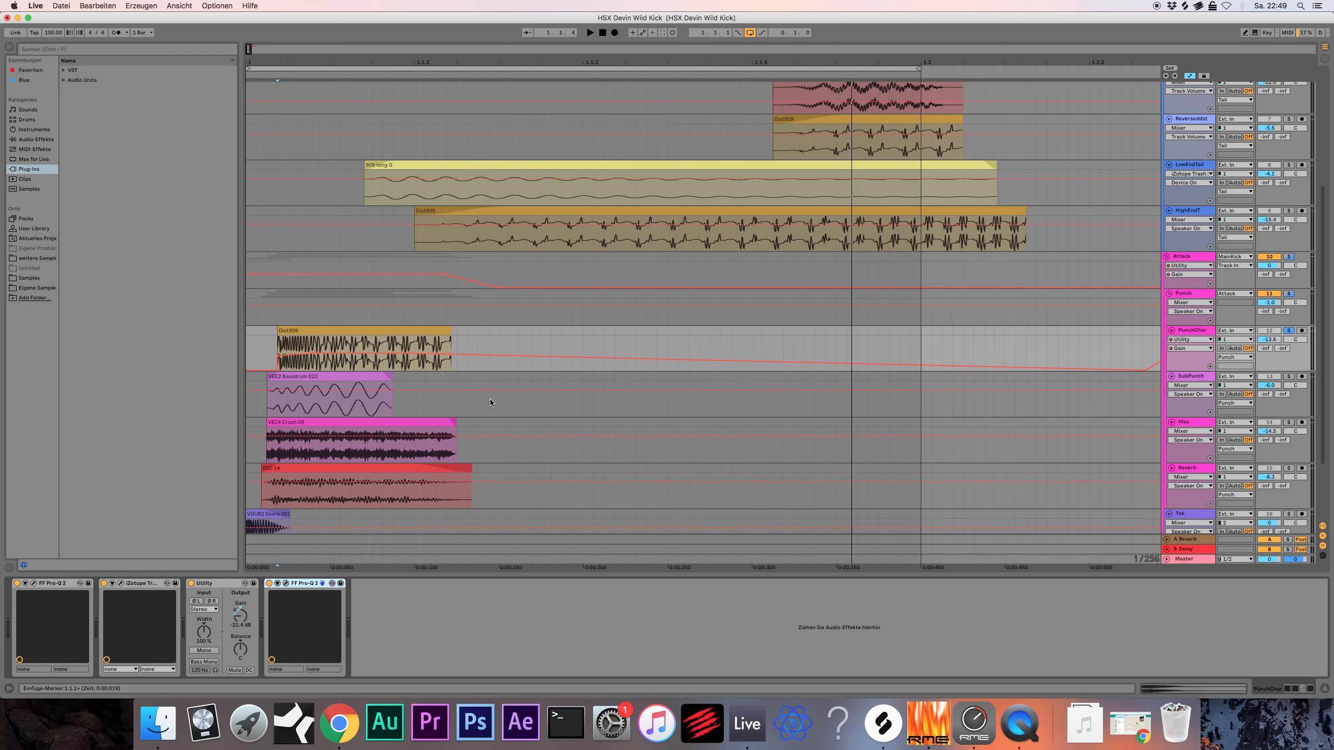
# Switch the solo from the PunchChar track to the whole Punch group.
pyautogui.click(1224, 307)
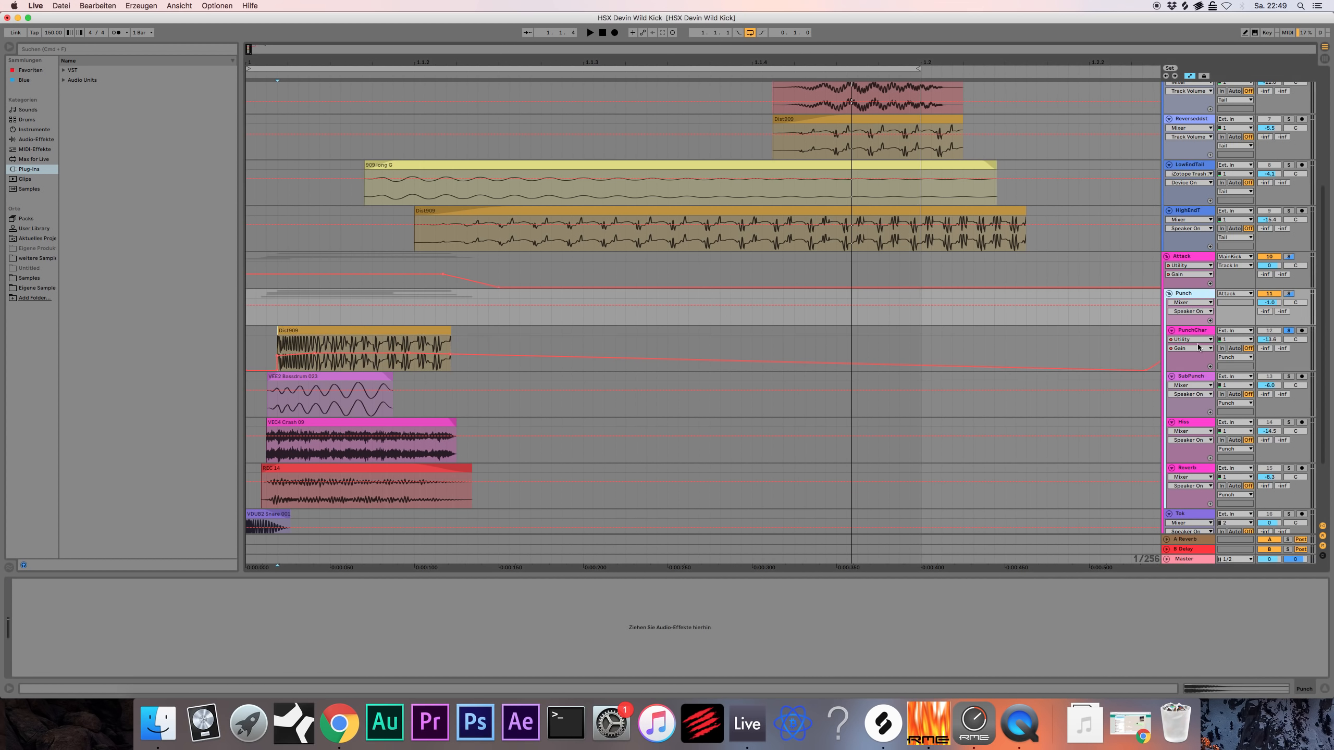
pyautogui.click(1289, 295)
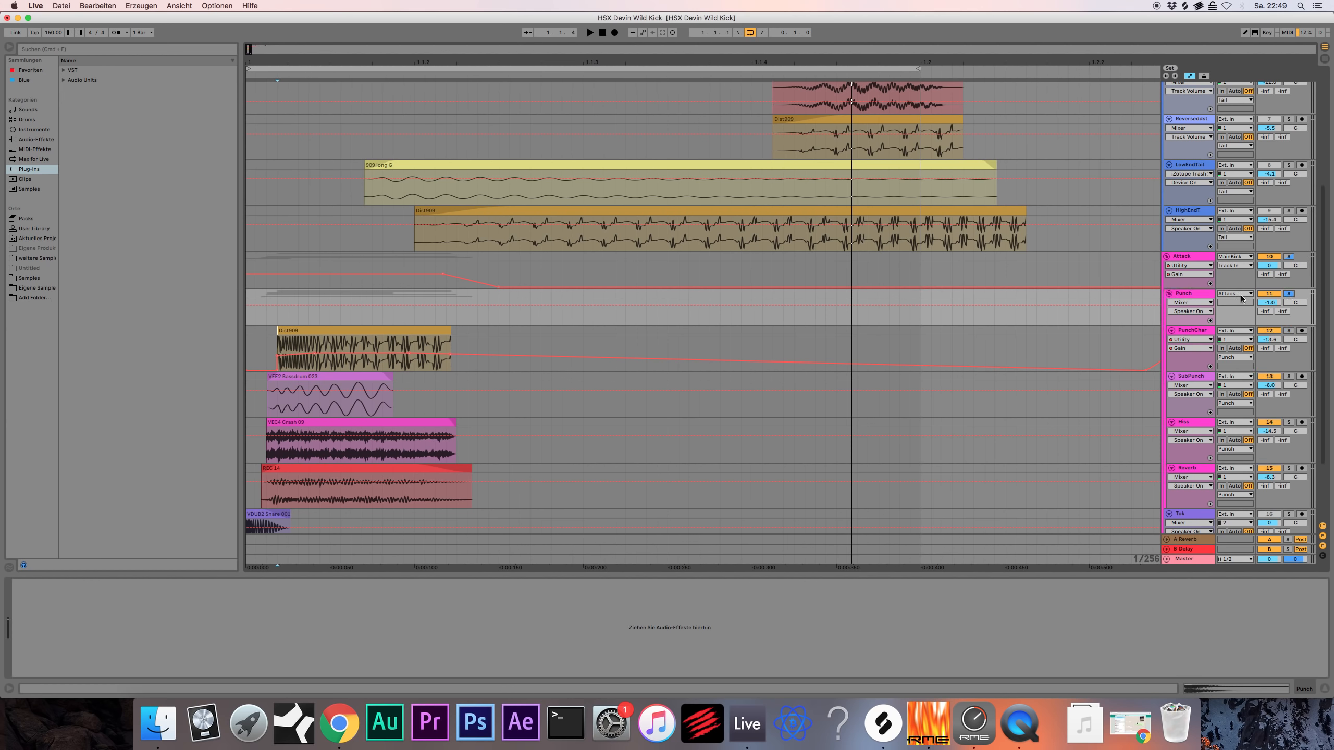
# Hide the automation in the arrangement, solo the SubPunch track and audition it.
pyautogui.scroll(-3, 922, 396)
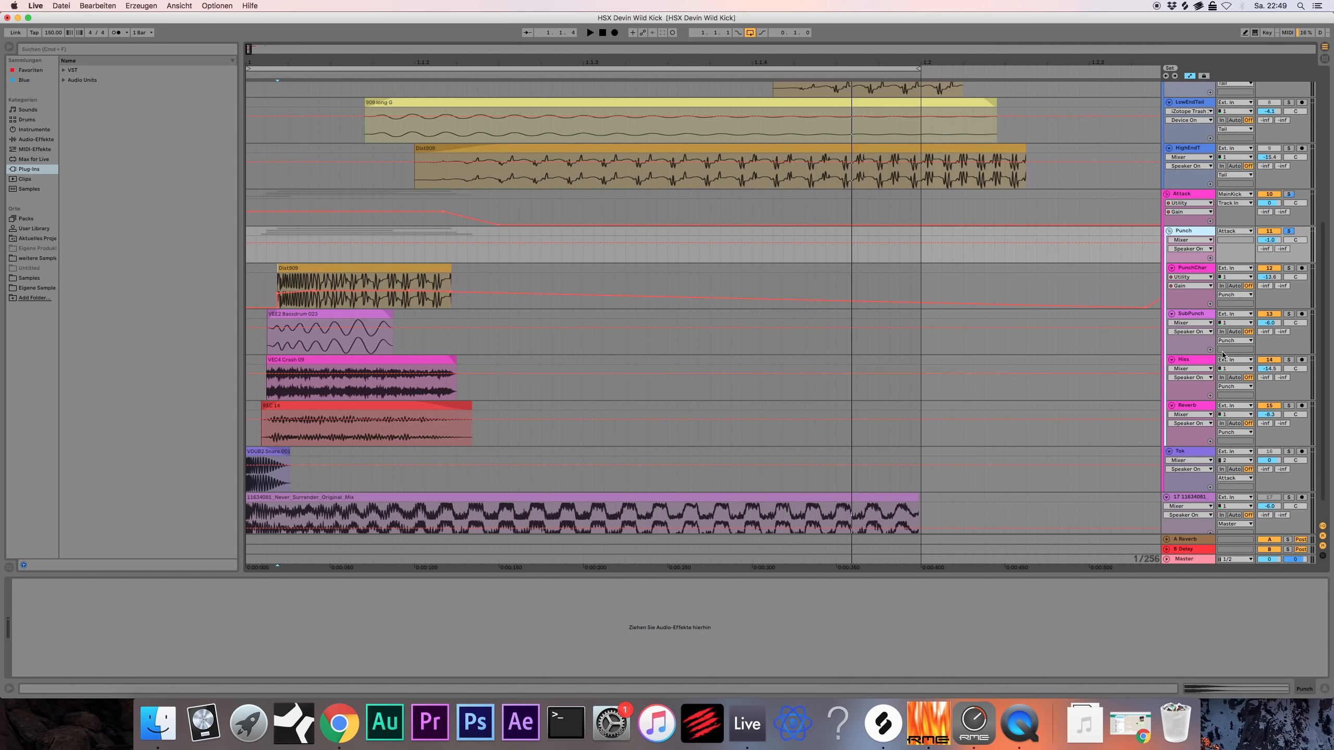
pyautogui.press('a')
pyautogui.click(1189, 292)
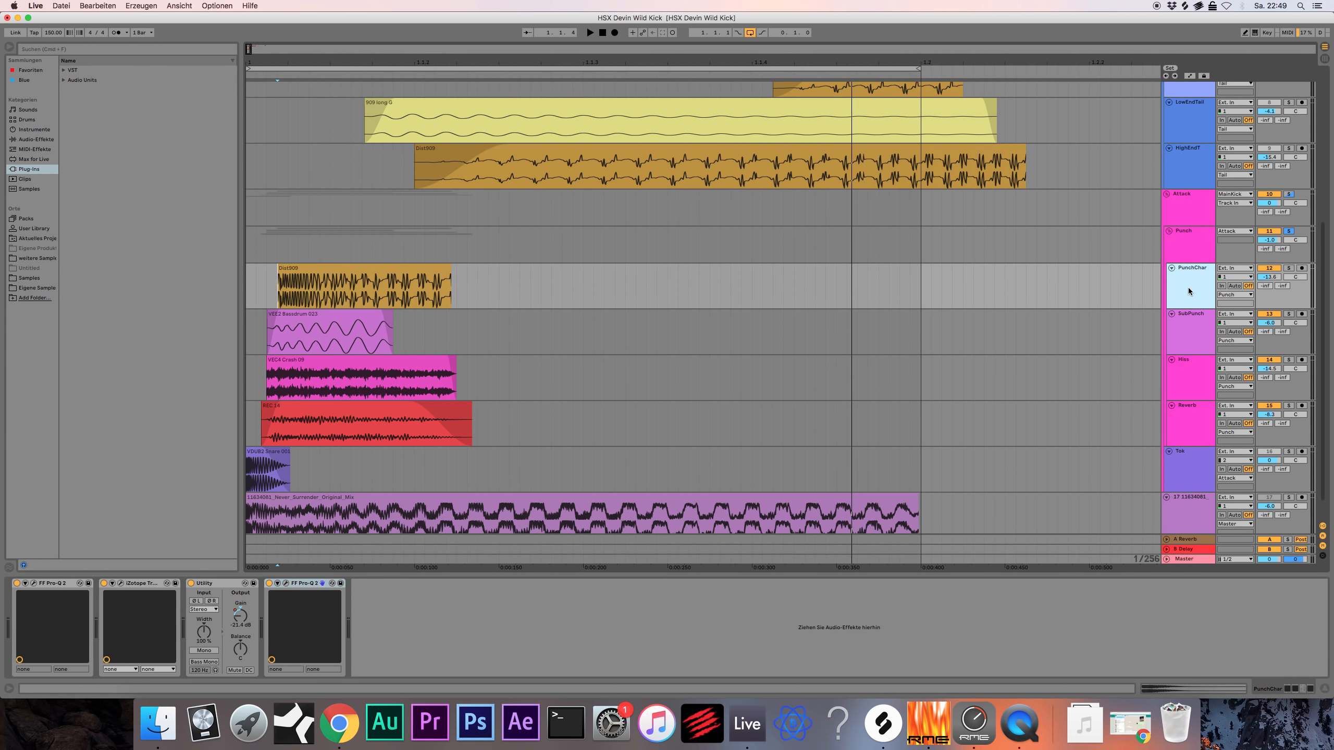
pyautogui.click(1188, 326)
pyautogui.click(1289, 315)
pyautogui.press('space')
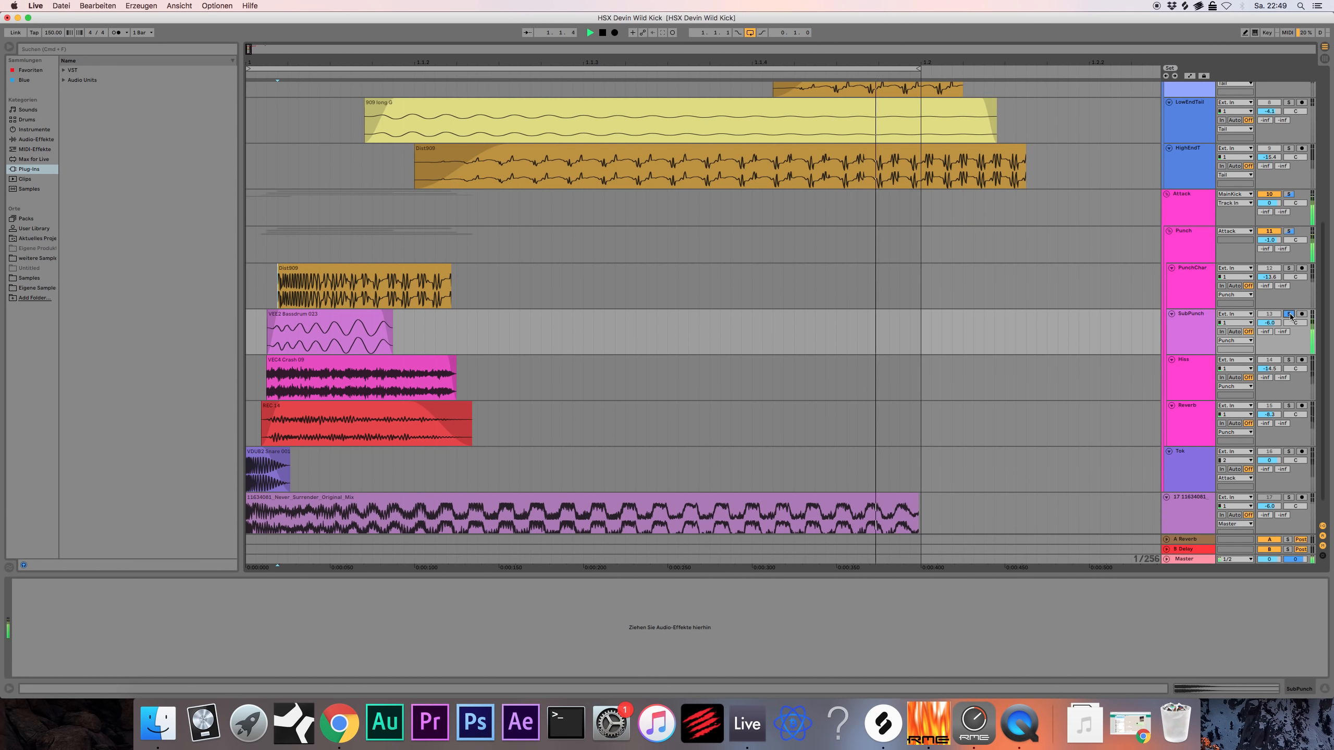
pyautogui.press('space')
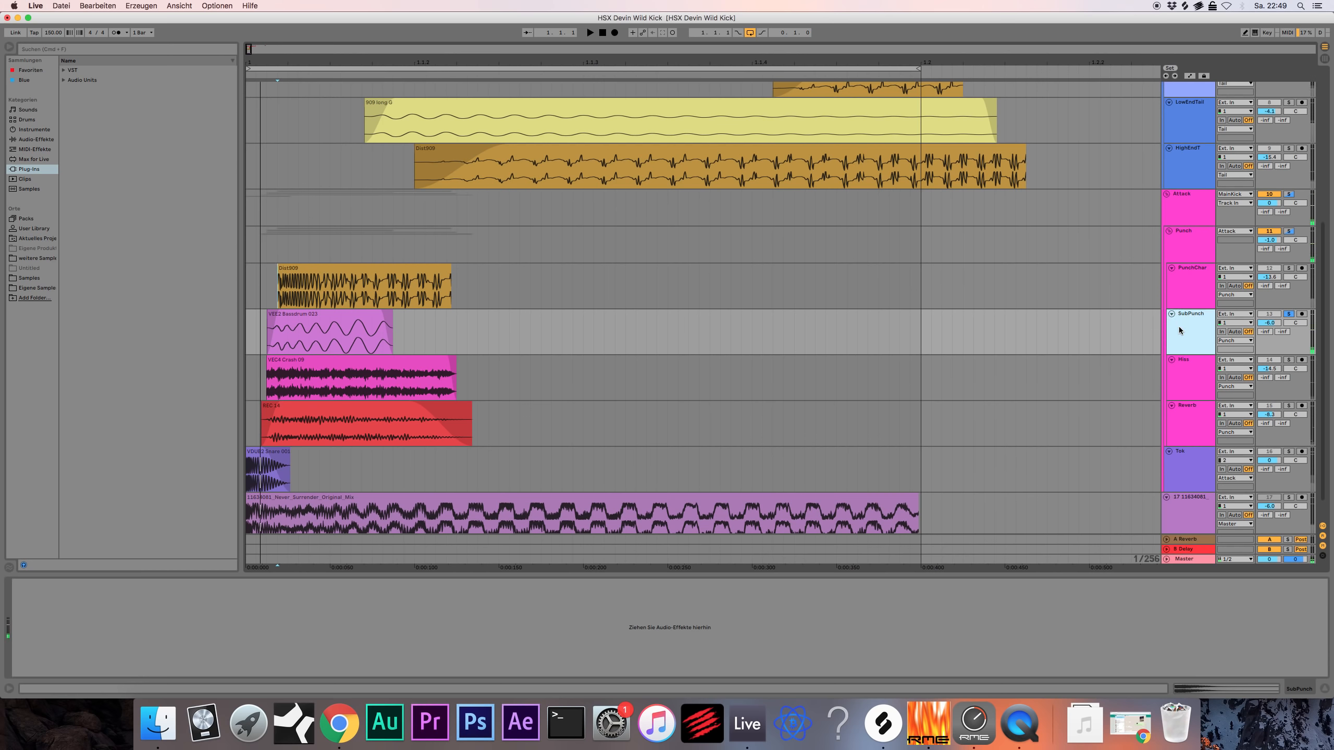
# Select the Bassdrum clip on the SubPunch track, audition it and inspect its start and end.
pyautogui.click(332, 320)
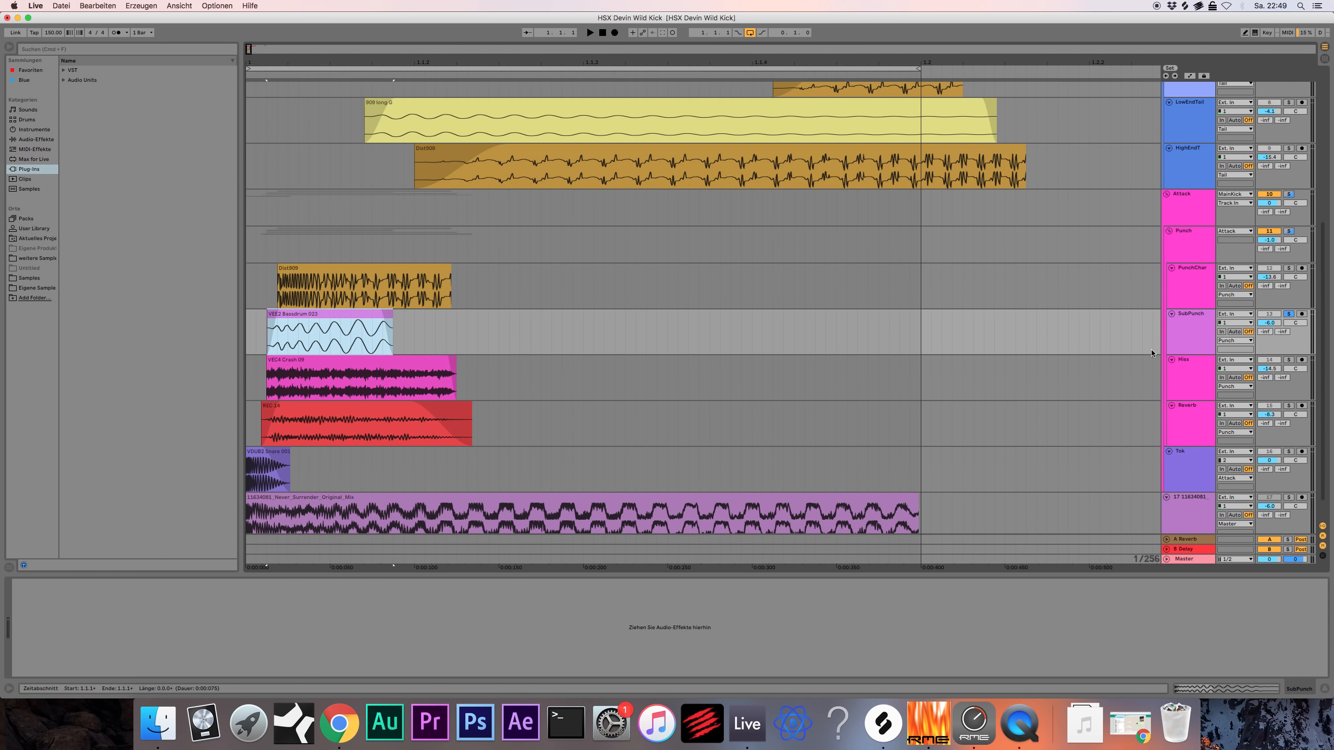
pyautogui.press('space')
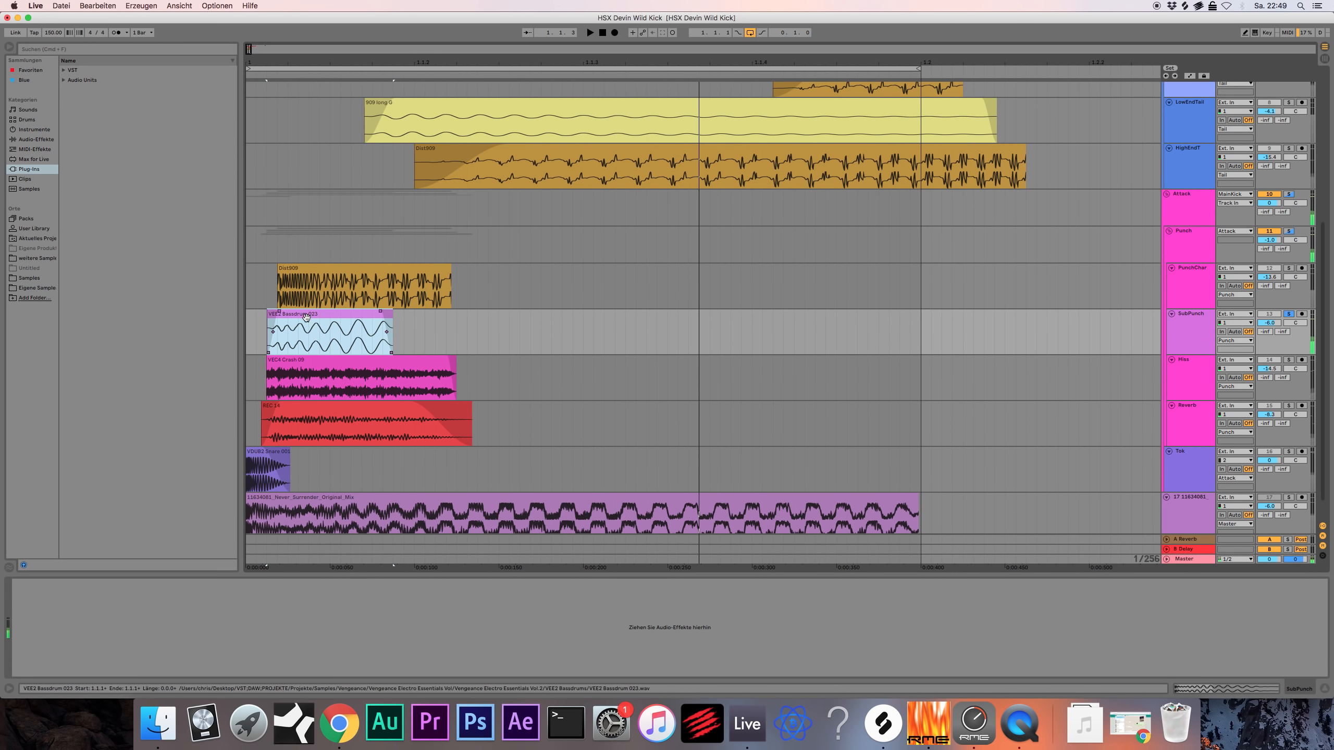
pyautogui.press('space')
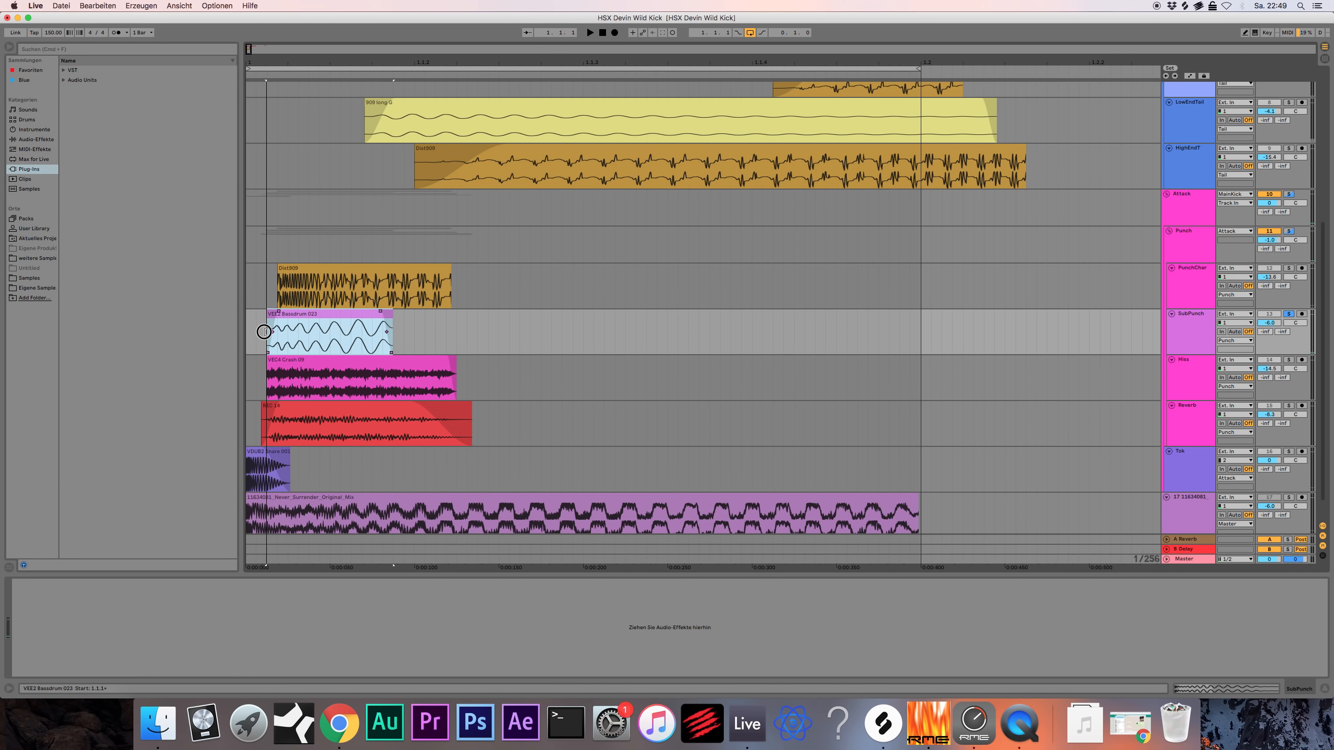
pyautogui.moveTo(393, 331)
pyautogui.mouseDown()
pyautogui.moveTo(513, 329)
pyautogui.moveTo(392, 330)
pyautogui.mouseUp()
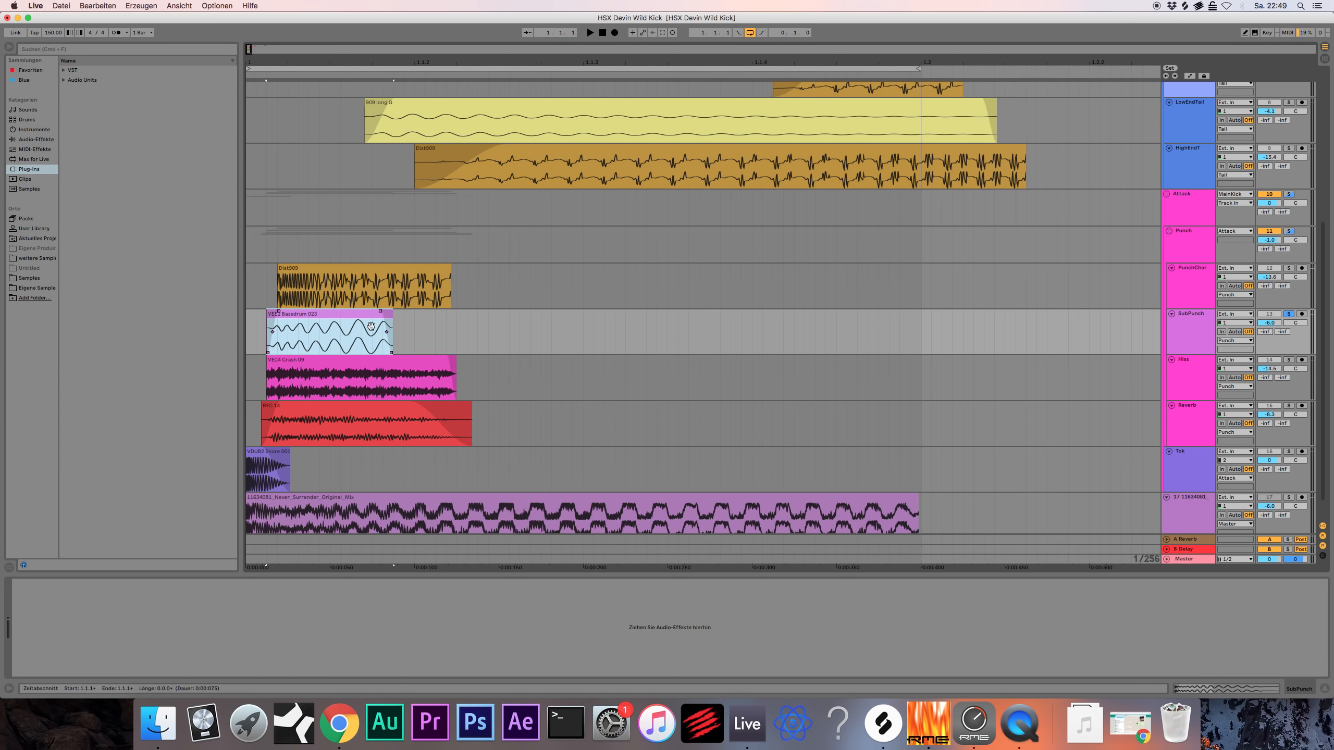
# Switch the solo to the Hiss track and audition its crash layer.
pyautogui.click(1206, 372)
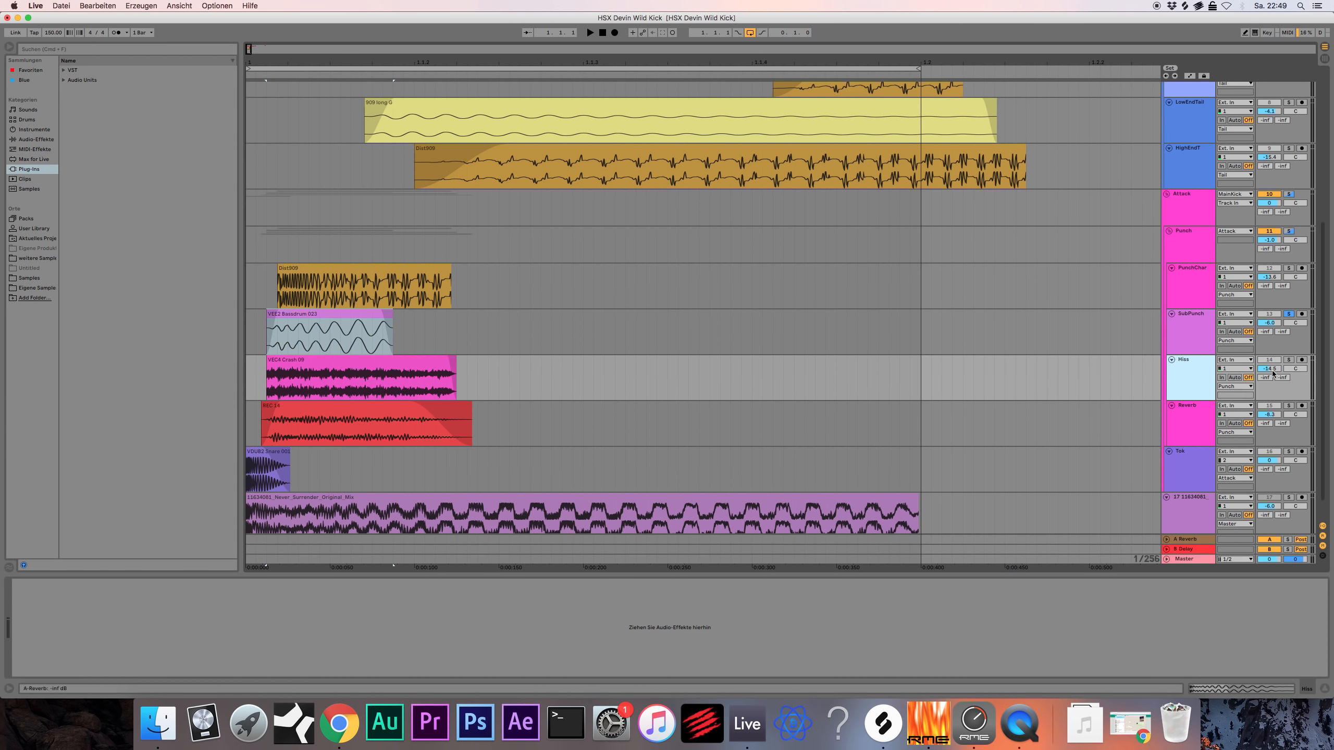
pyautogui.click(1287, 361)
pyautogui.press('space')
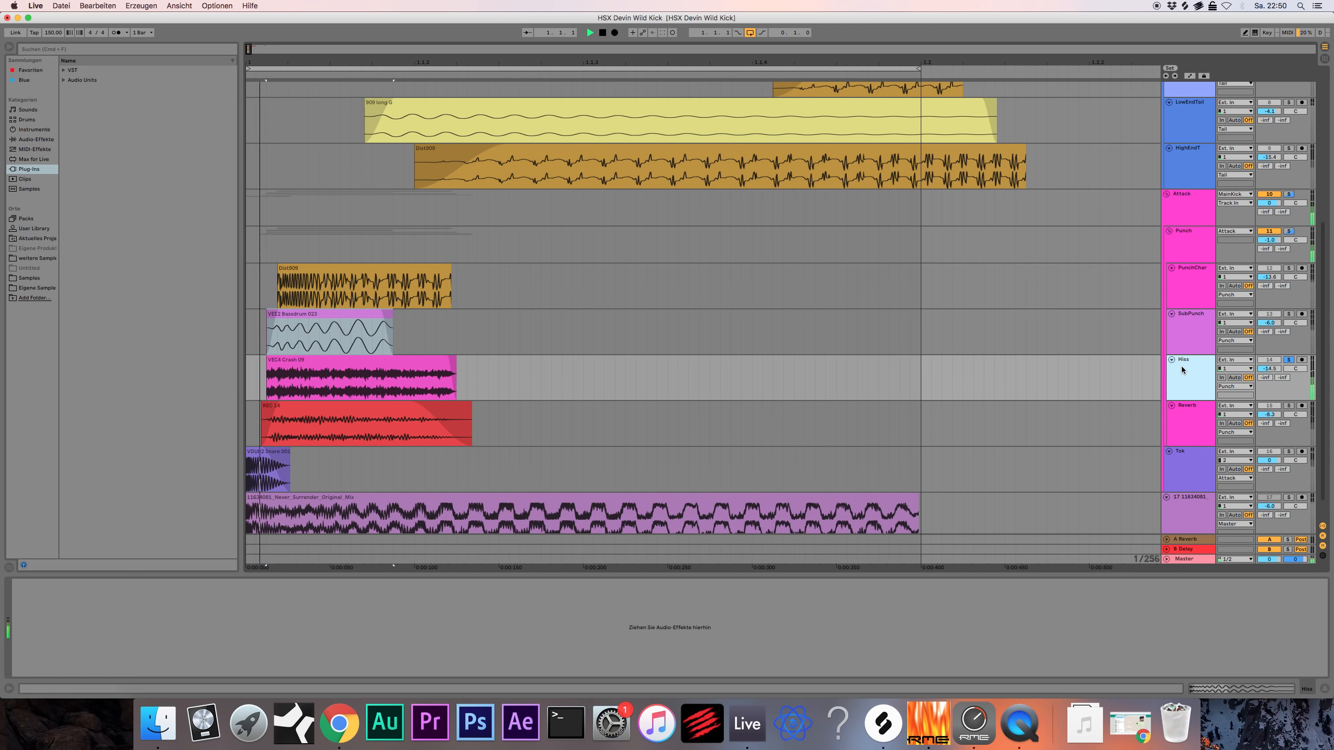
pyautogui.press('space')
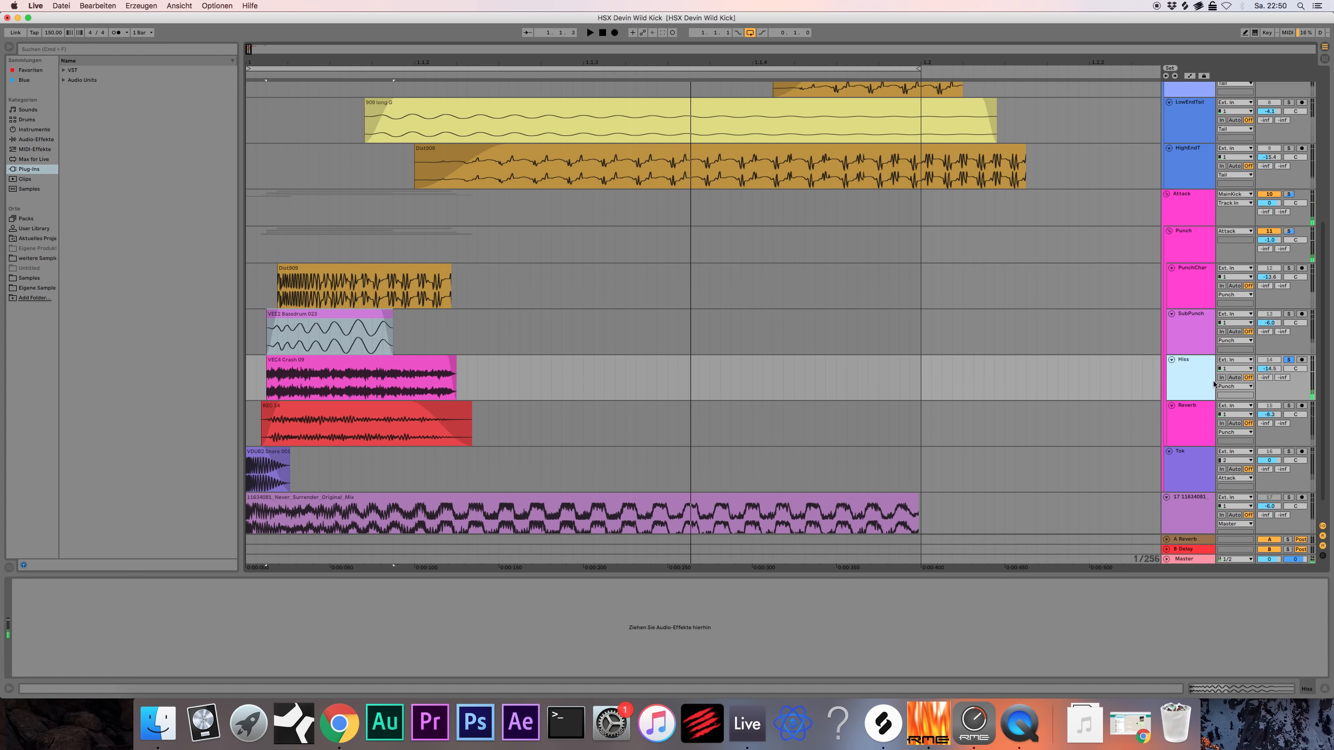
# Switch the solo to the Reverb track and audition it with its EQ Eight shown.
pyautogui.click(1195, 418)
pyautogui.click(1288, 406)
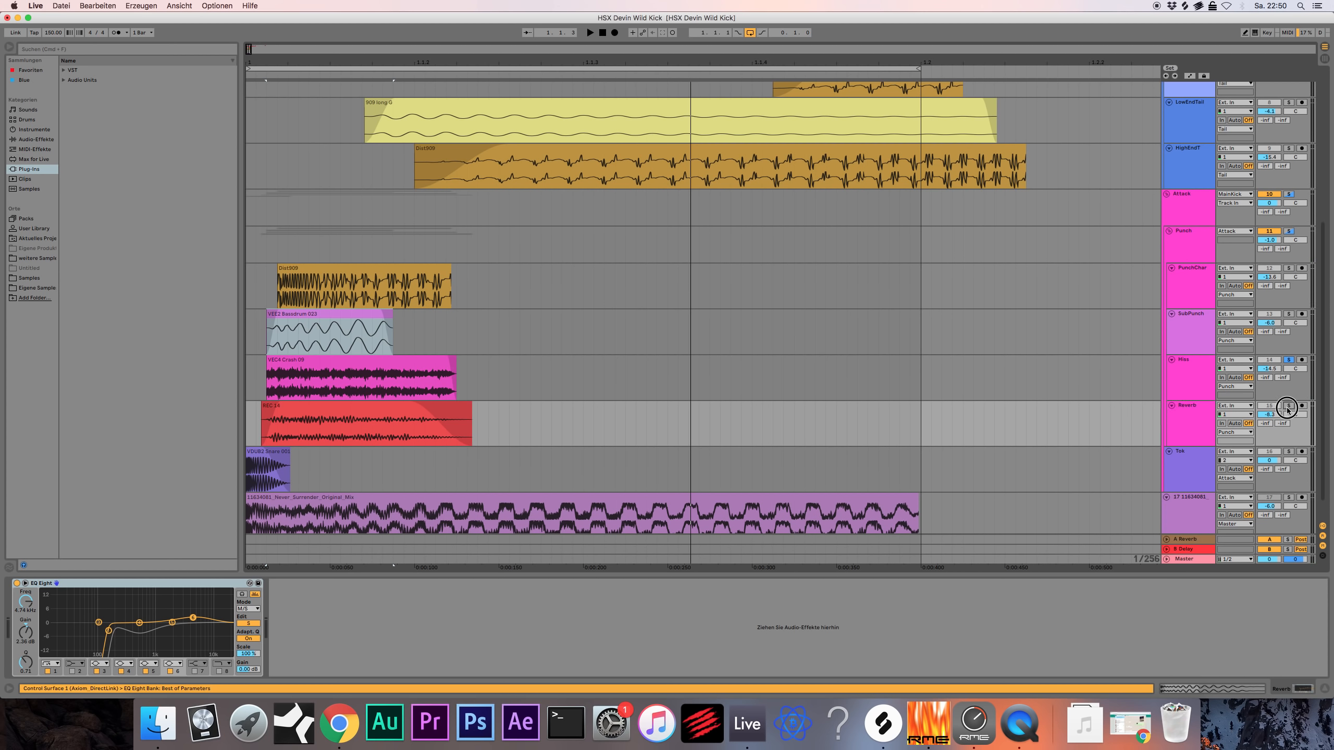
pyautogui.press('space')
pyautogui.press('space')
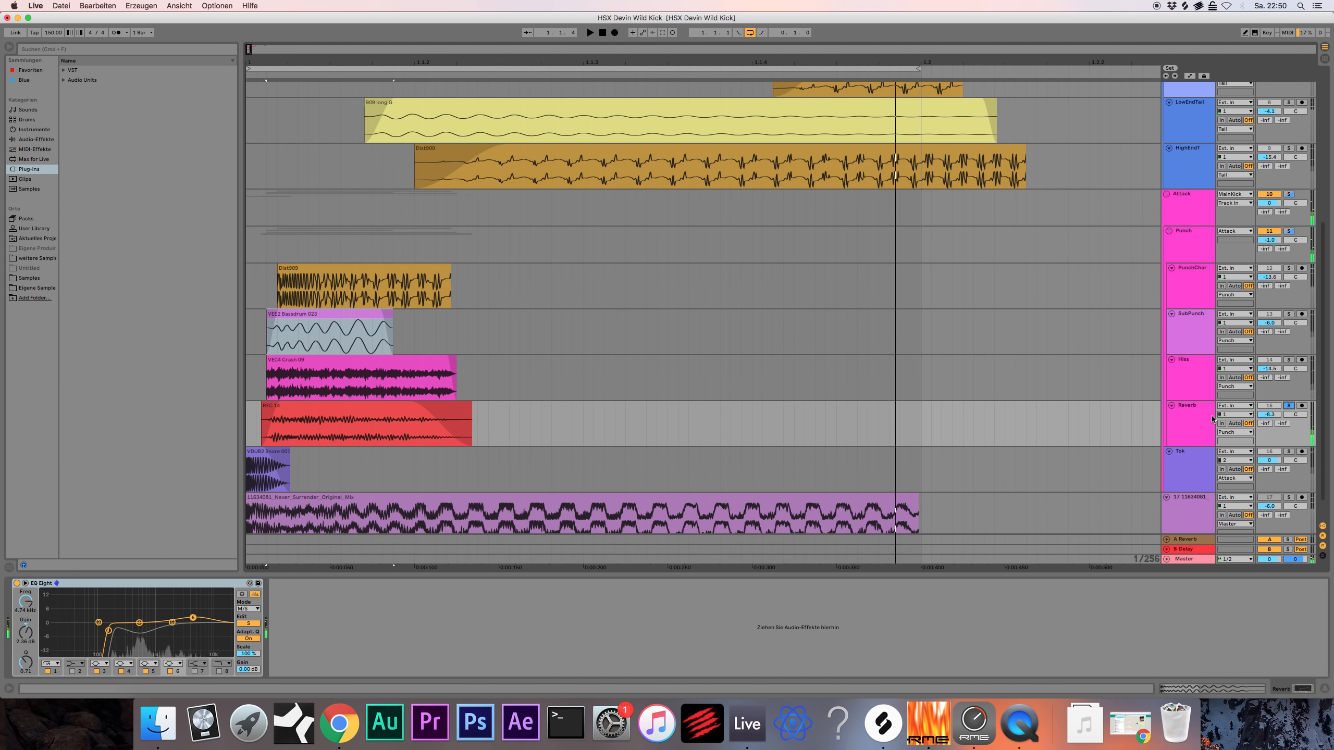
# Show the PunchChar track's Dist909 clip and the end of its device chain as the source of the reverb.
pyautogui.click(1190, 275)
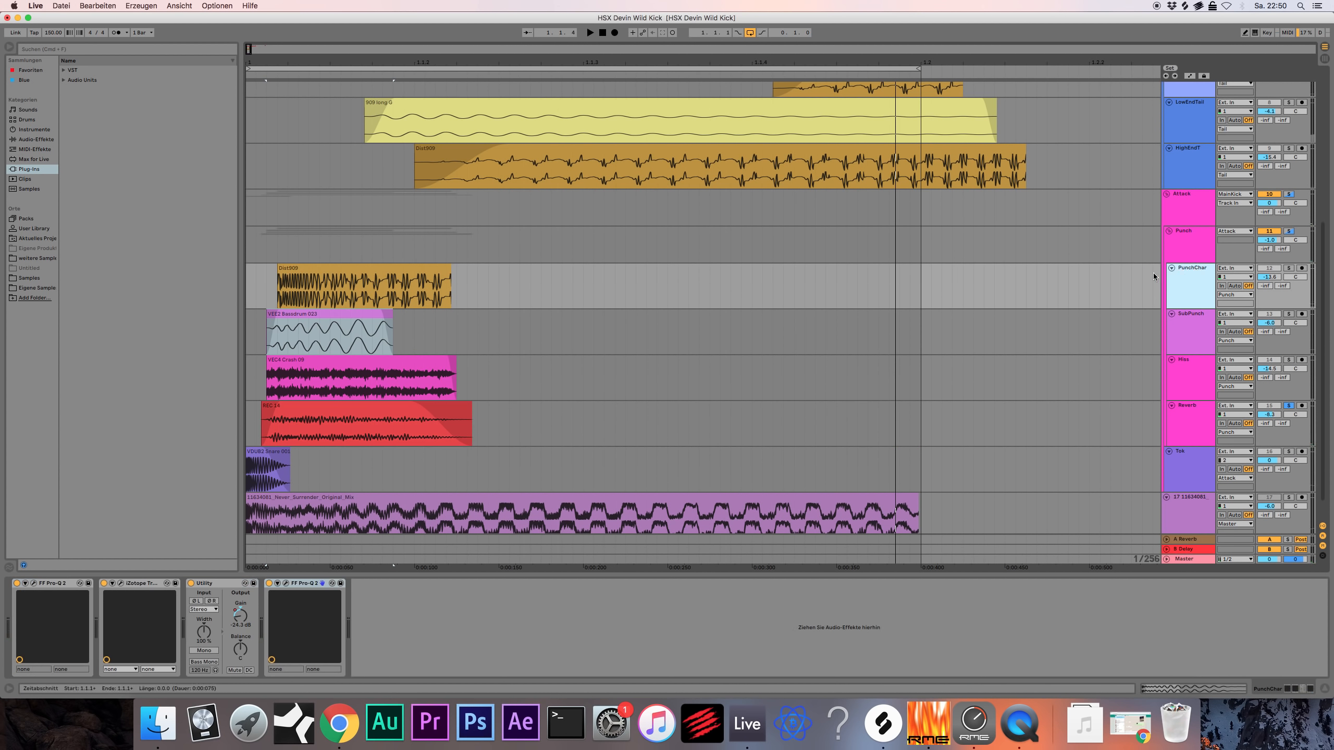
pyautogui.click(400, 273)
pyautogui.click(391, 616)
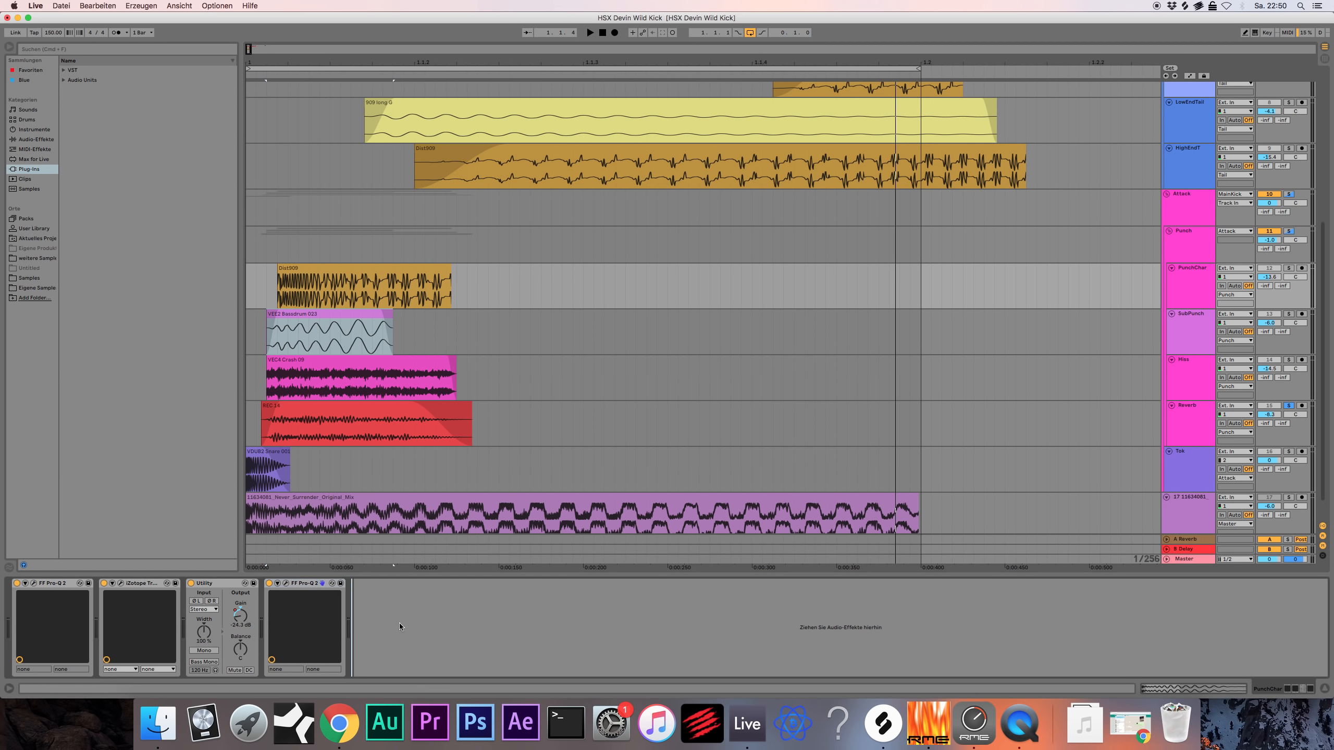
pyautogui.click(476, 272)
# Select the recorded reverb clip on the Reverb track and show the track's EQ Eight.
pyautogui.click(1188, 428)
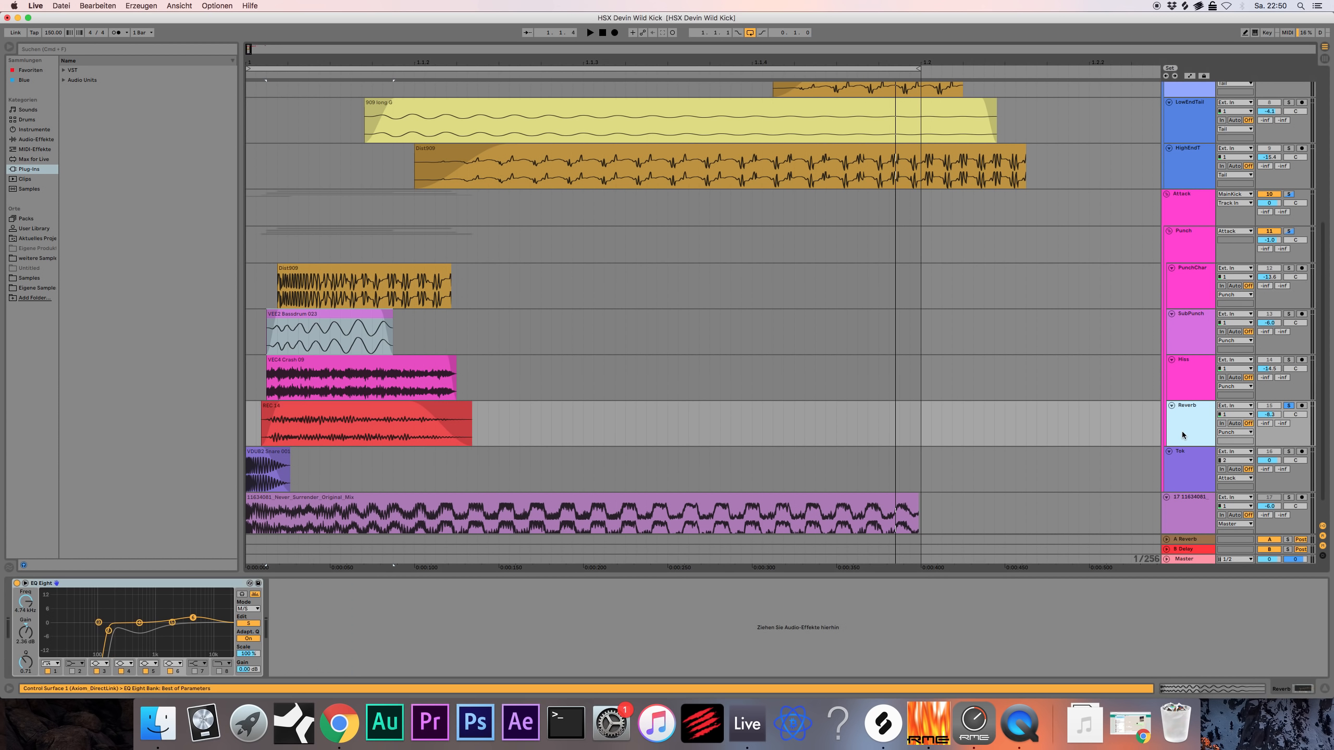
pyautogui.click(331, 412)
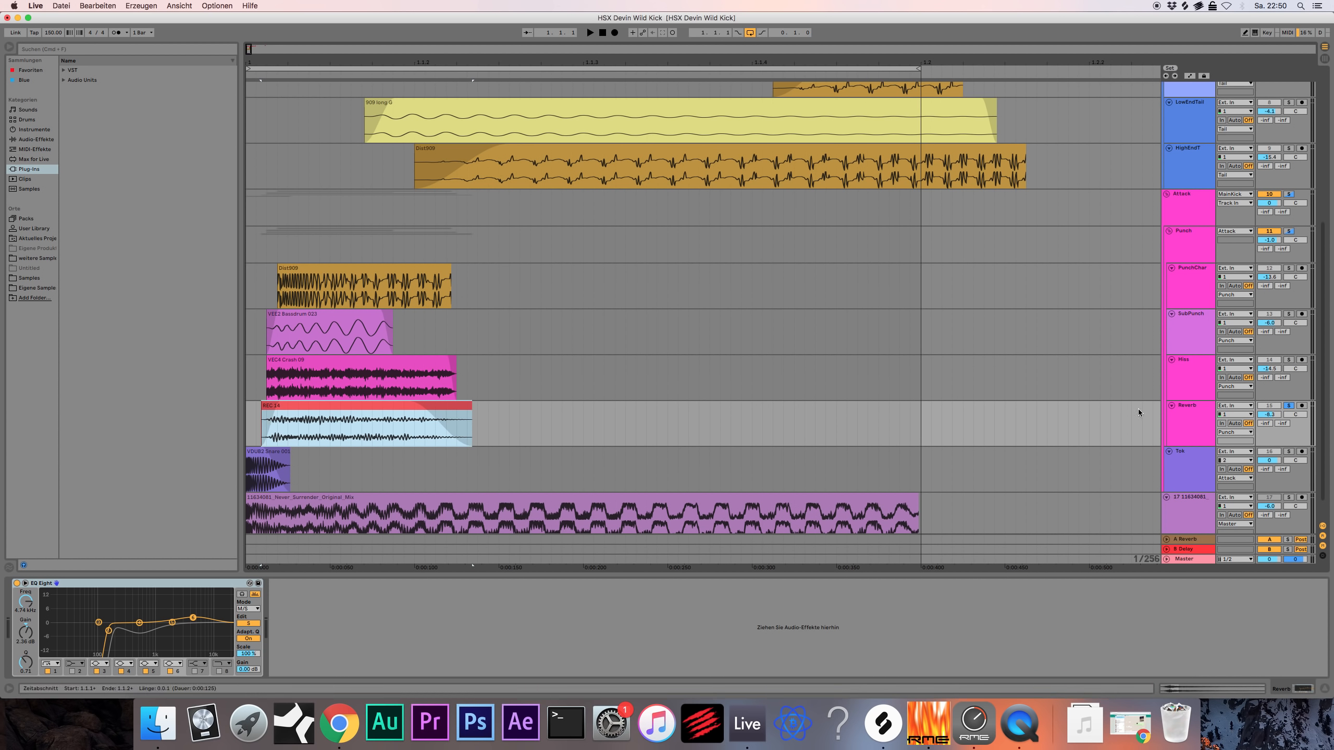
pyautogui.click(1190, 421)
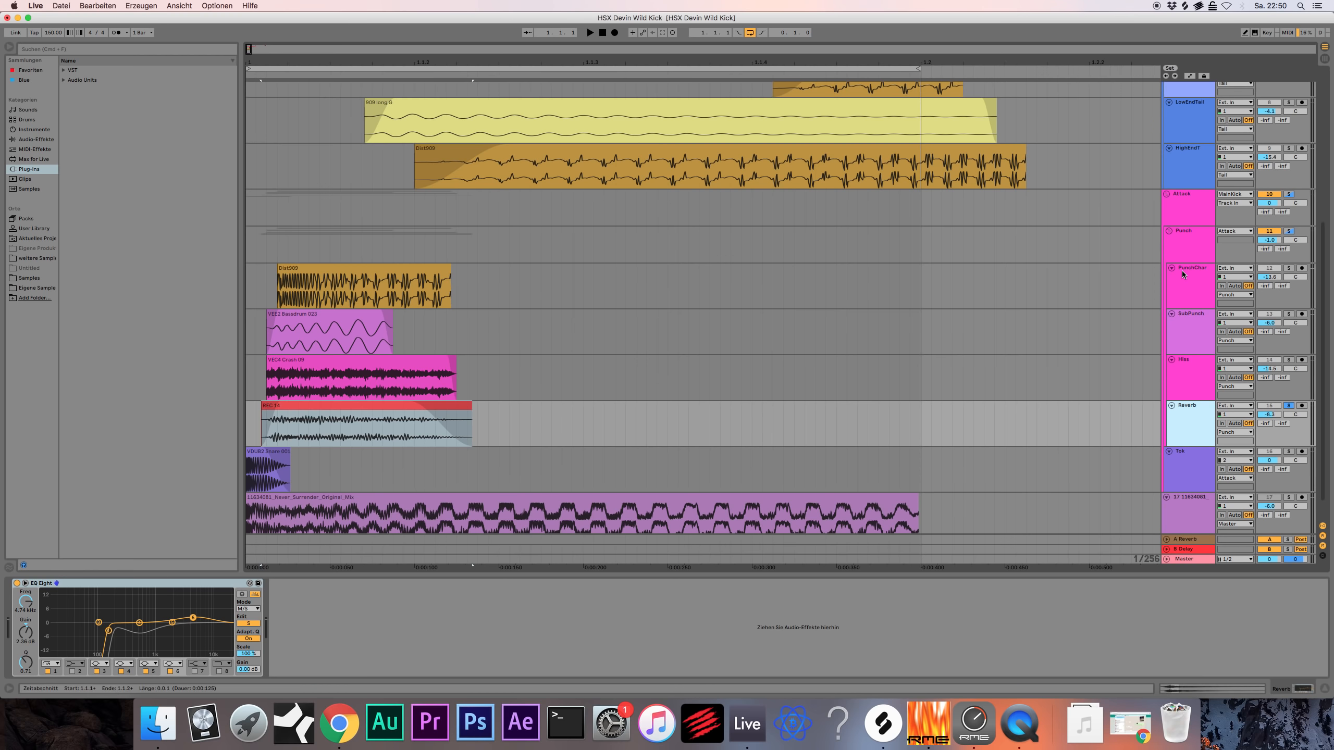
# Solo the whole Attack group and play it, comparing the sound with and without the Reverb track.
pyautogui.press('space')
pyautogui.click(1258, 212)
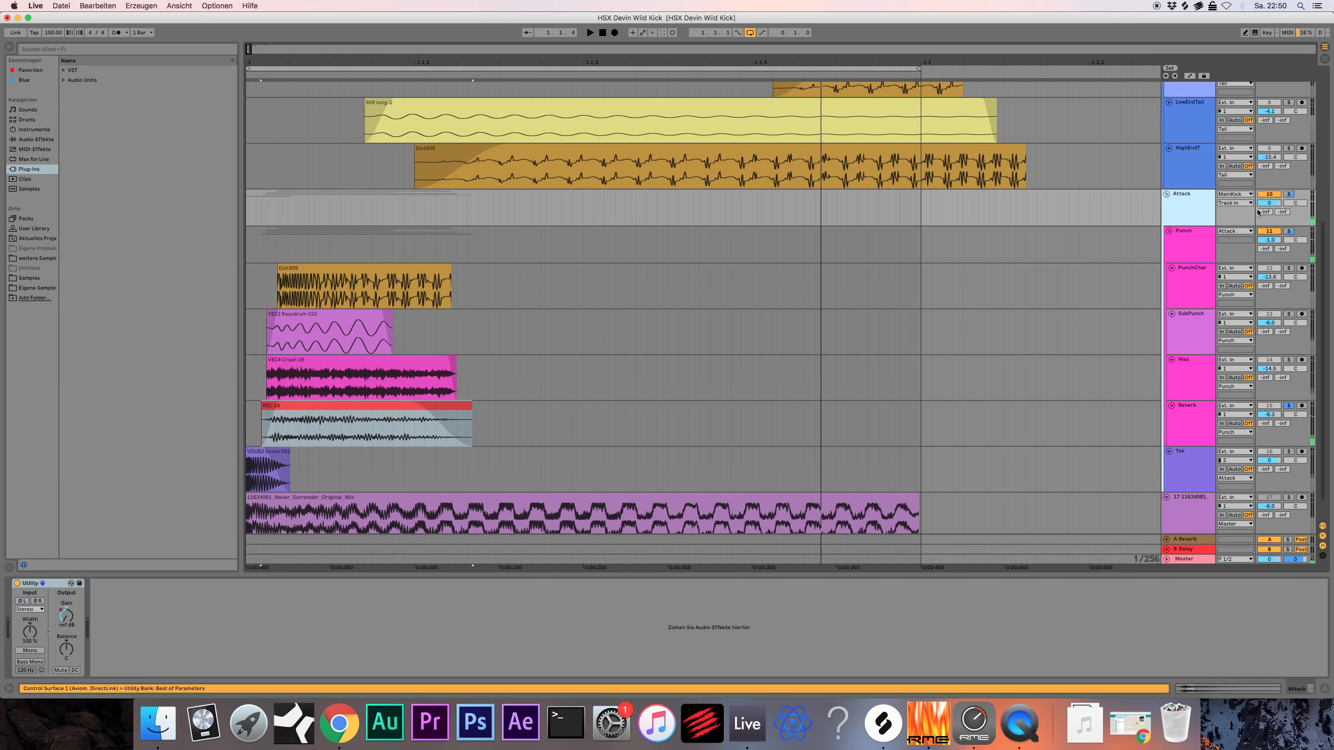
pyautogui.click(1286, 195)
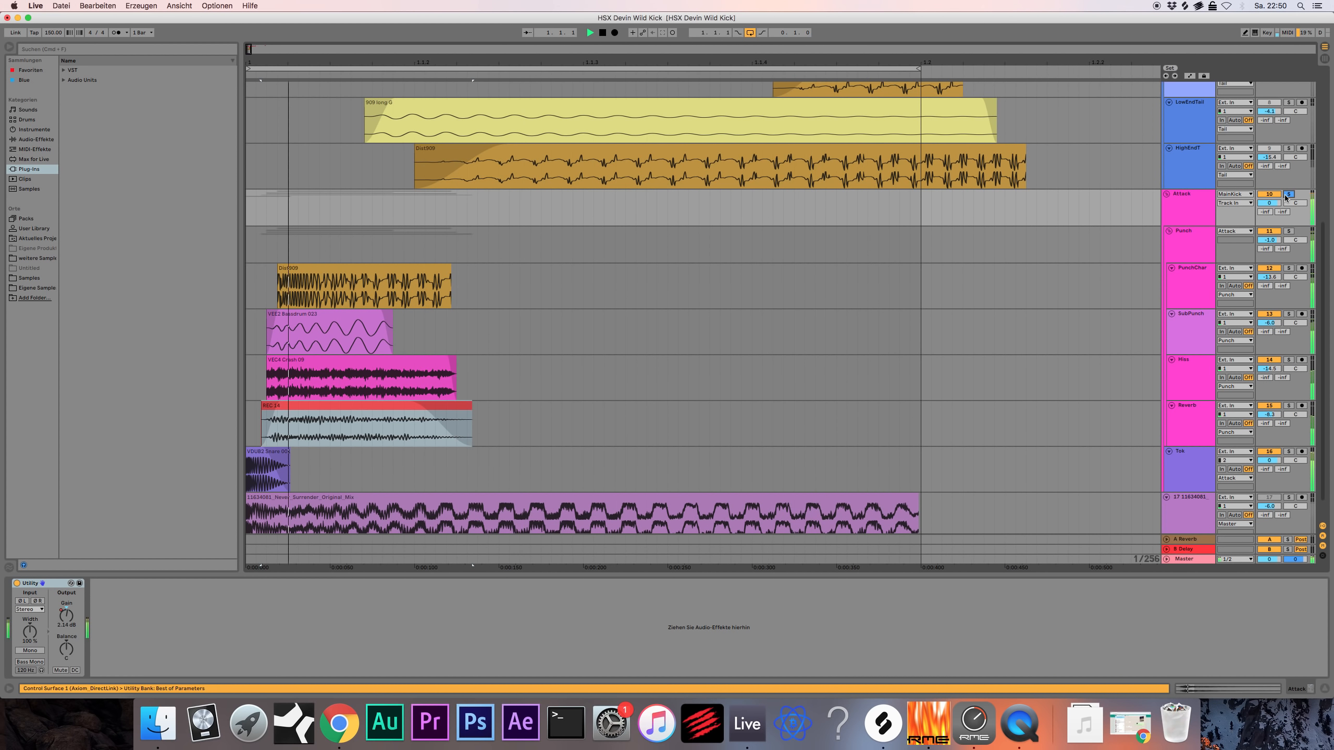
pyautogui.click(1264, 408)
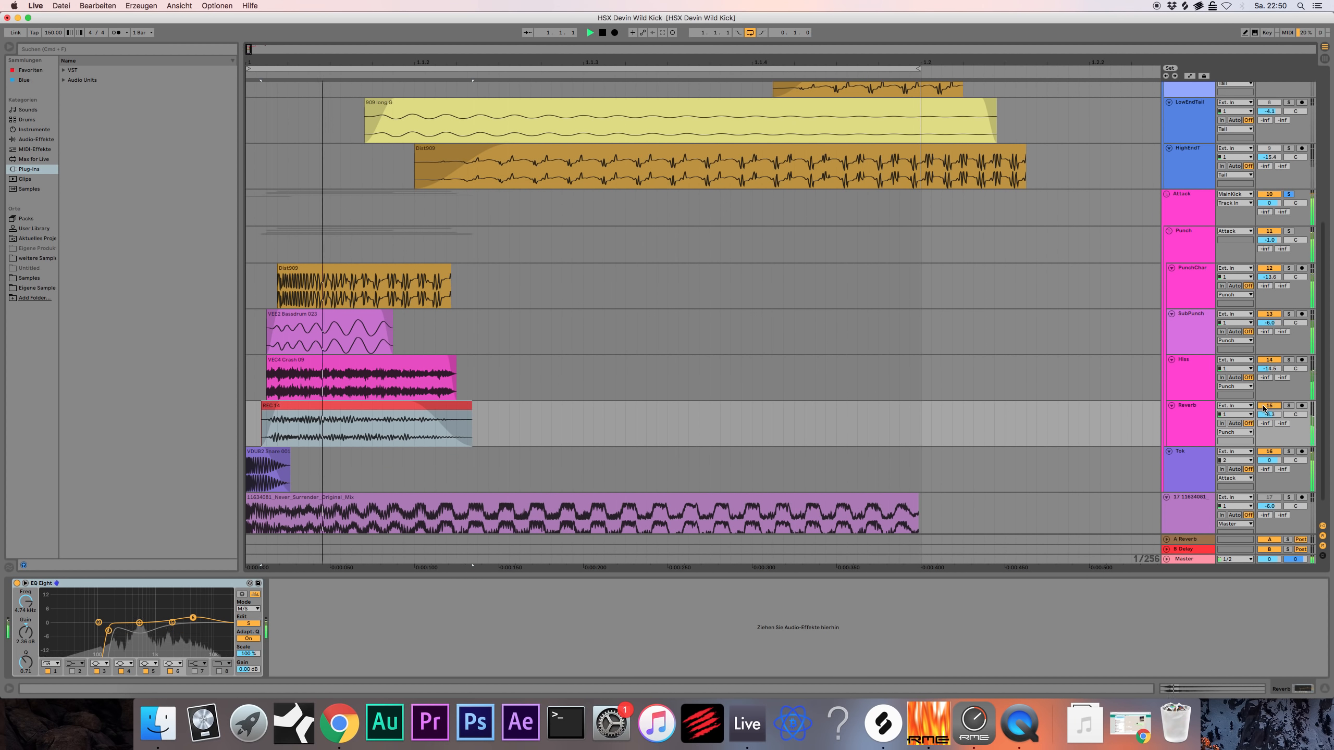
pyautogui.click(1300, 358)
pyautogui.press('space')
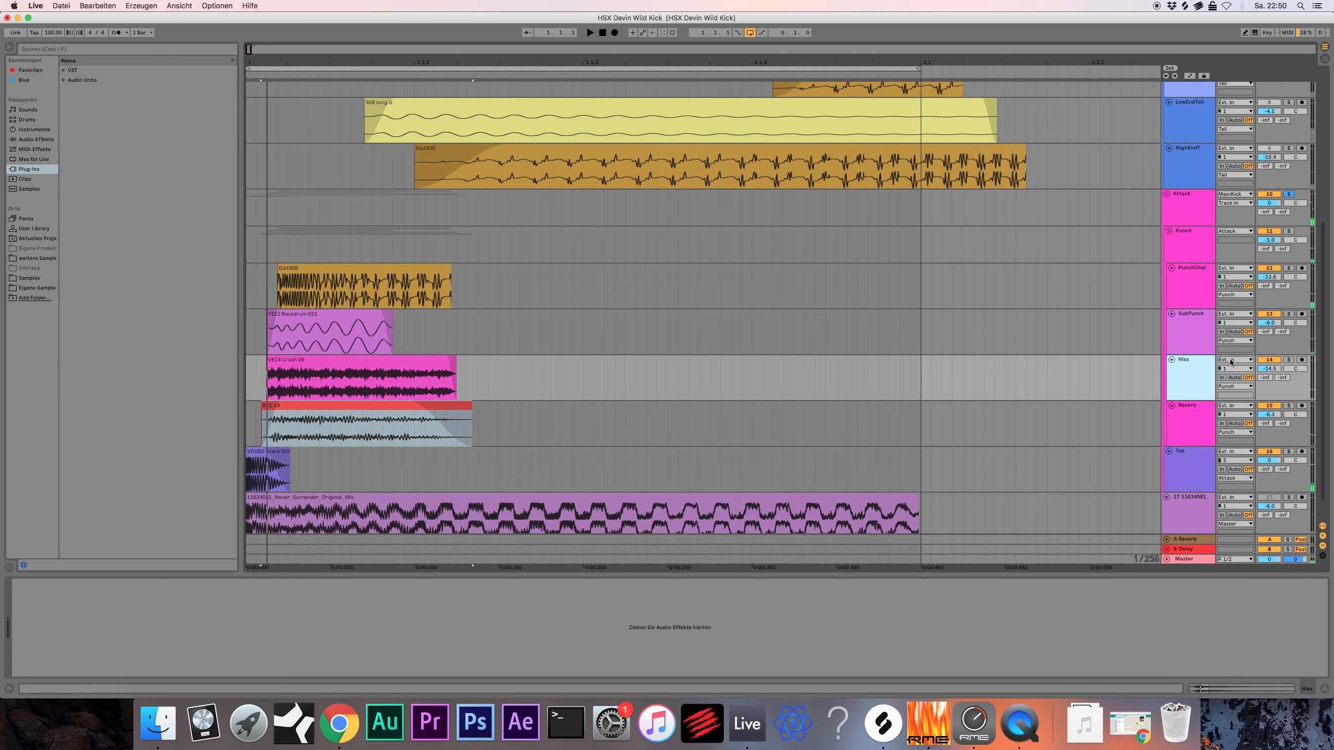
# Compare the Attack group with the Hiss track muted and unmuted during playback, leaving Hiss active.
pyautogui.press('space')
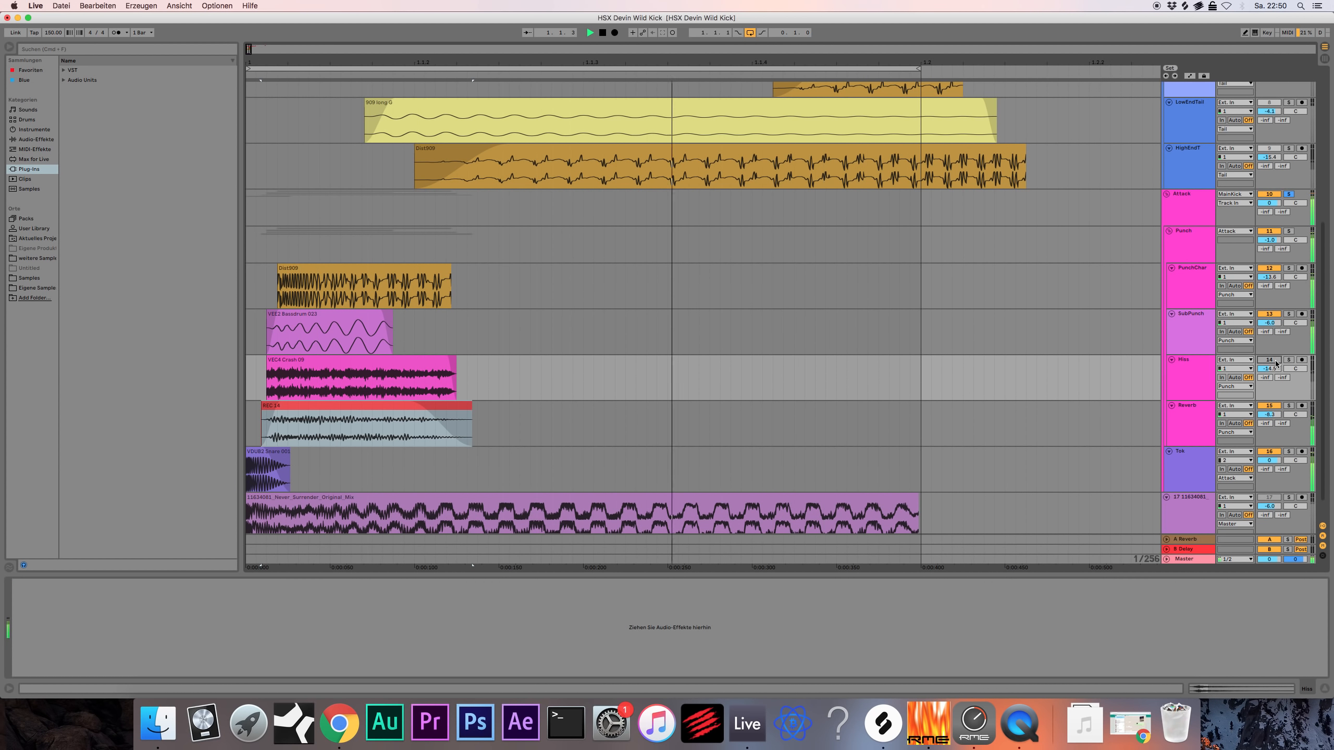
pyautogui.click(1270, 360)
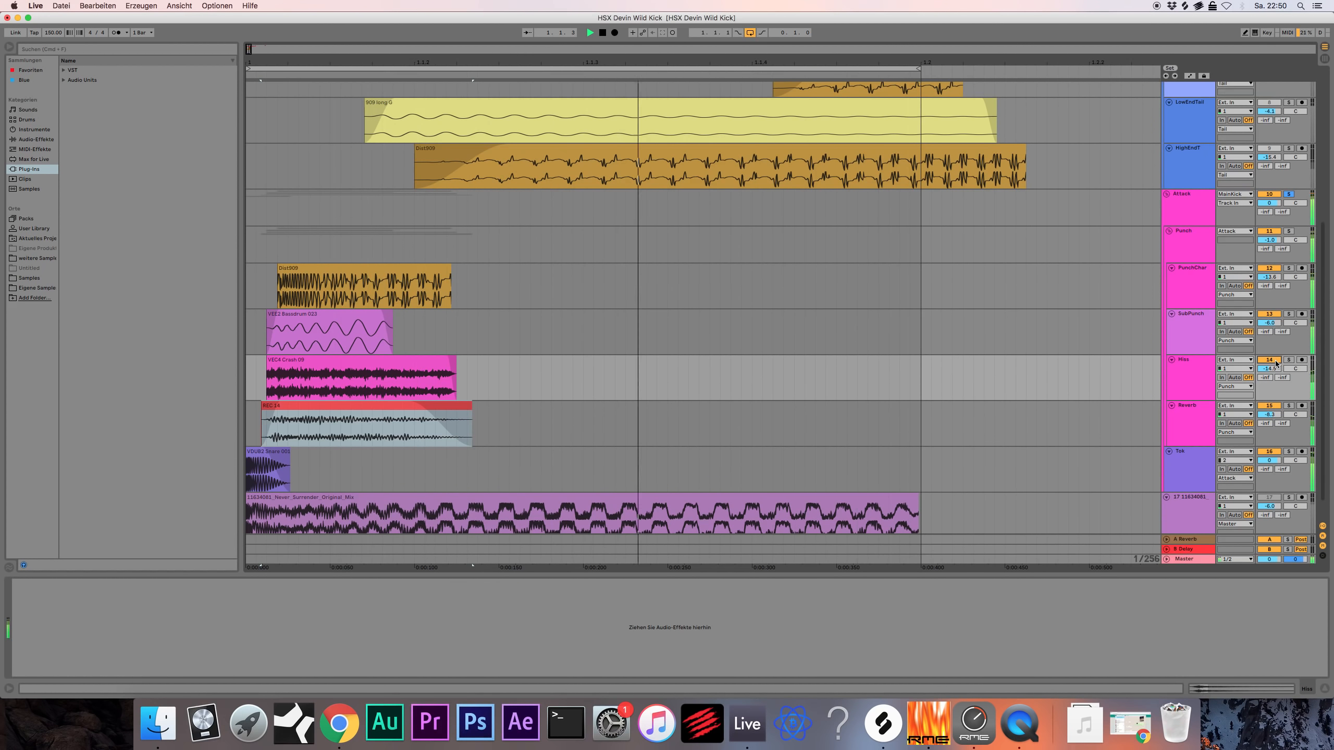
pyautogui.press('space')
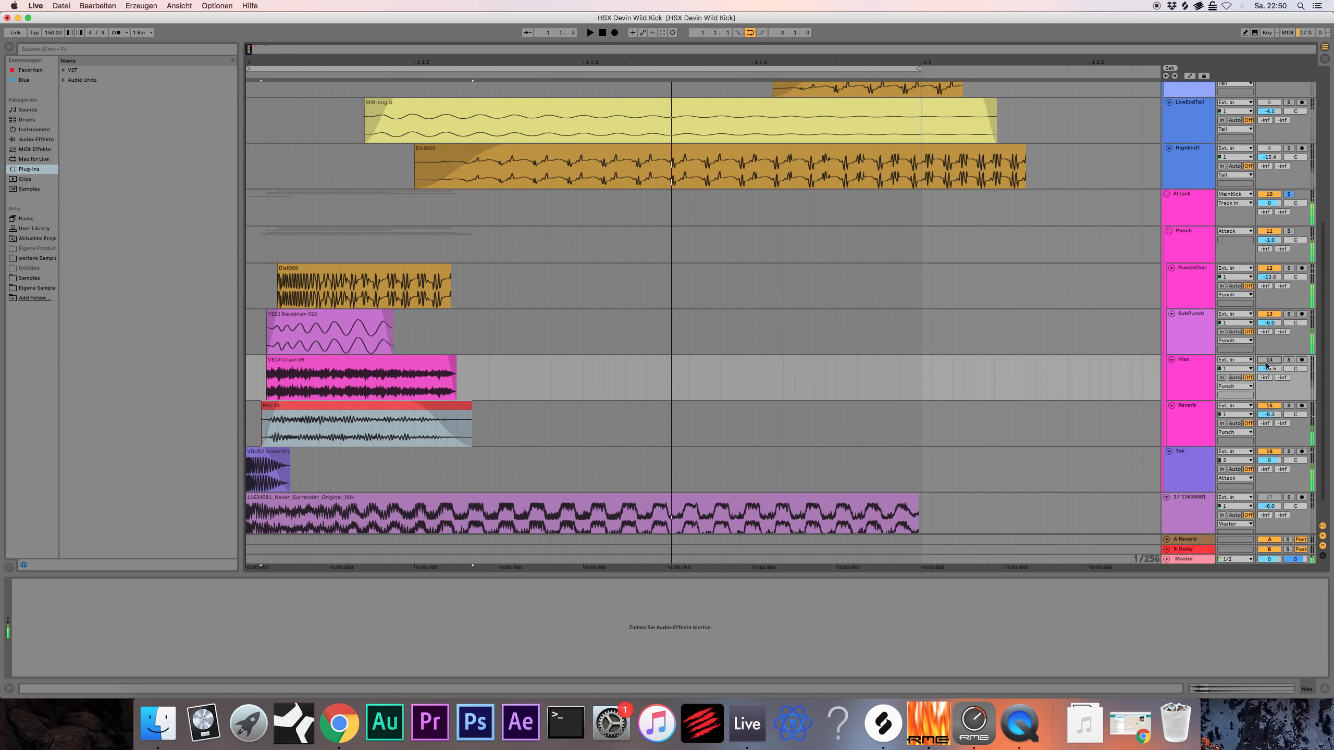
pyautogui.click(1200, 362)
pyautogui.click(1273, 361)
# Compare the Attack group with the SubPunch track muted and unmuted, leaving SubPunch active.
pyautogui.click(1215, 337)
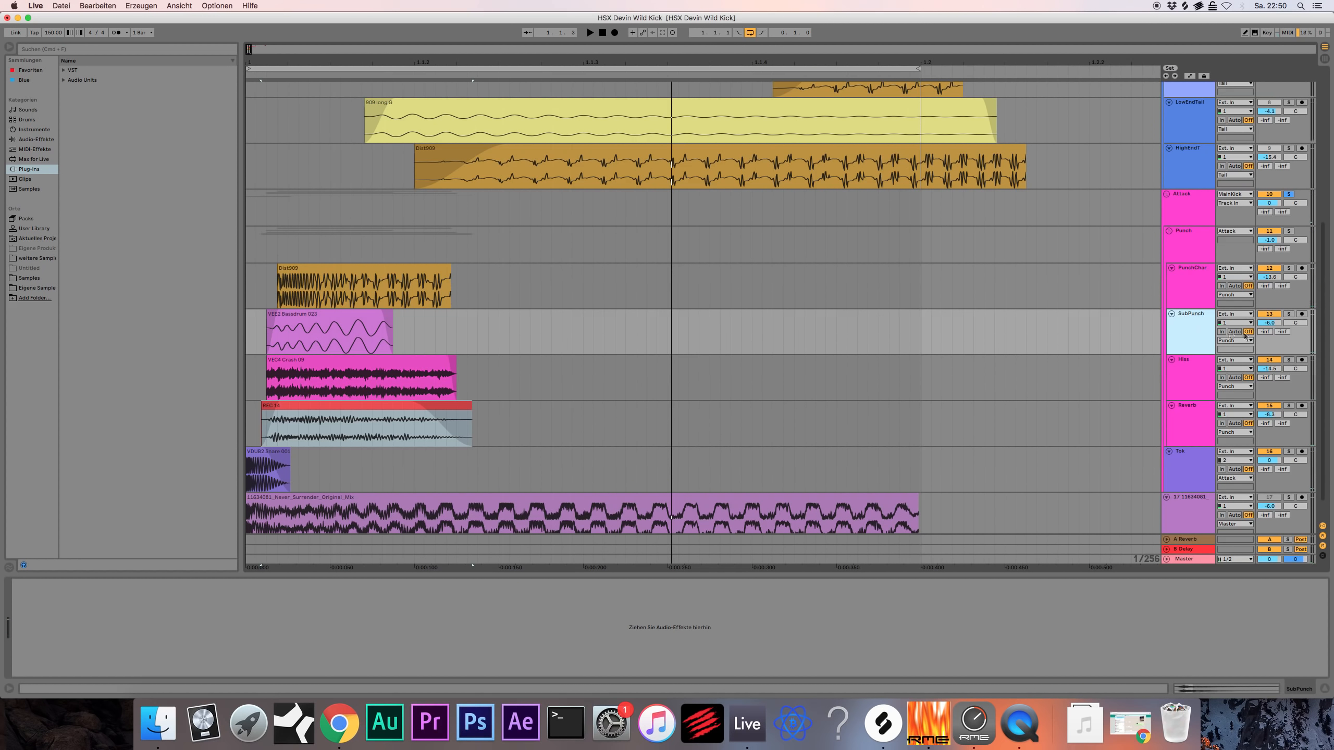
pyautogui.press('space')
pyautogui.click(1273, 314)
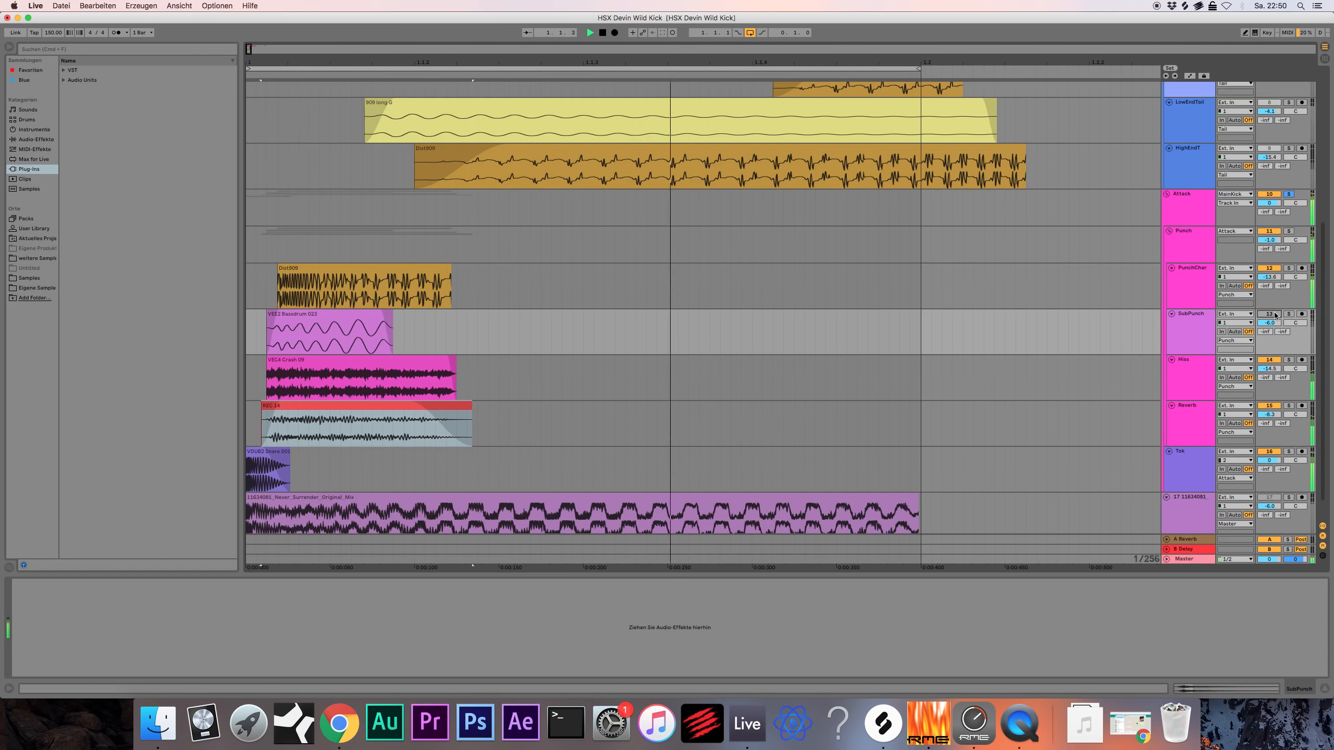
pyautogui.press('space')
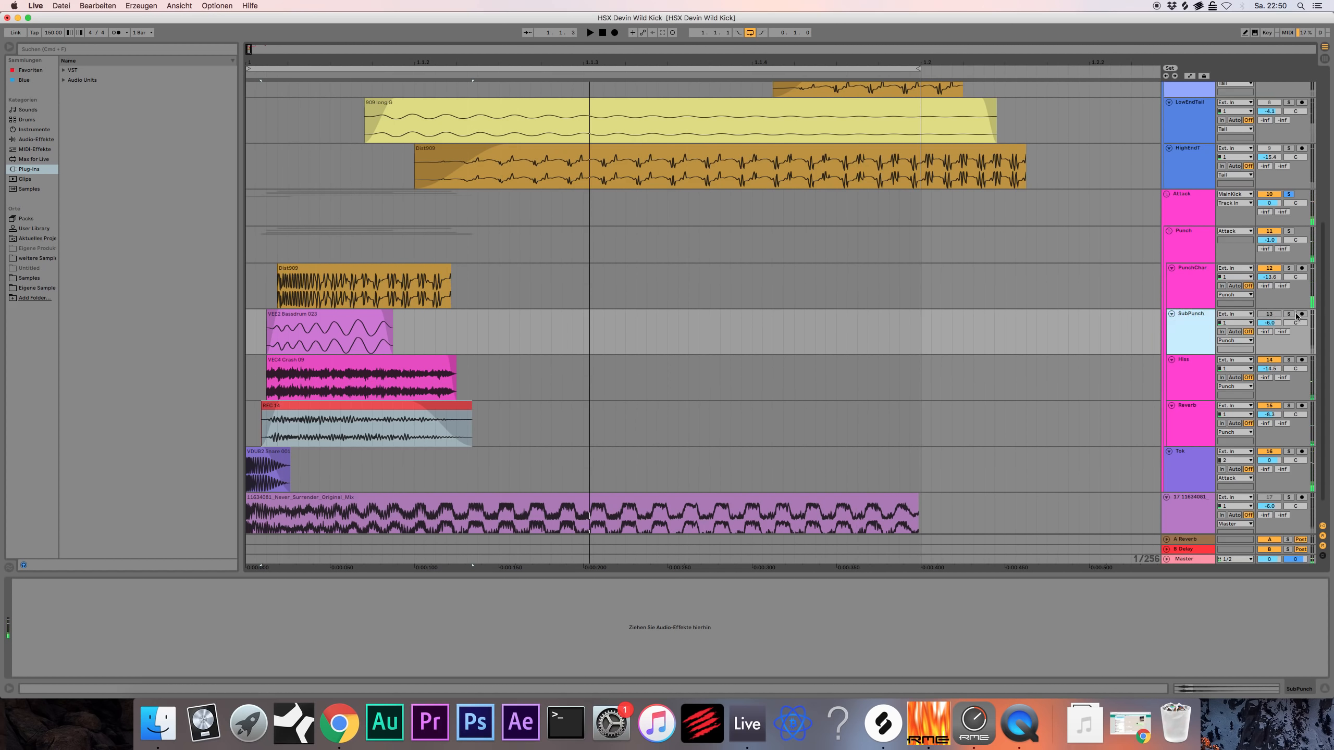
pyautogui.click(1273, 315)
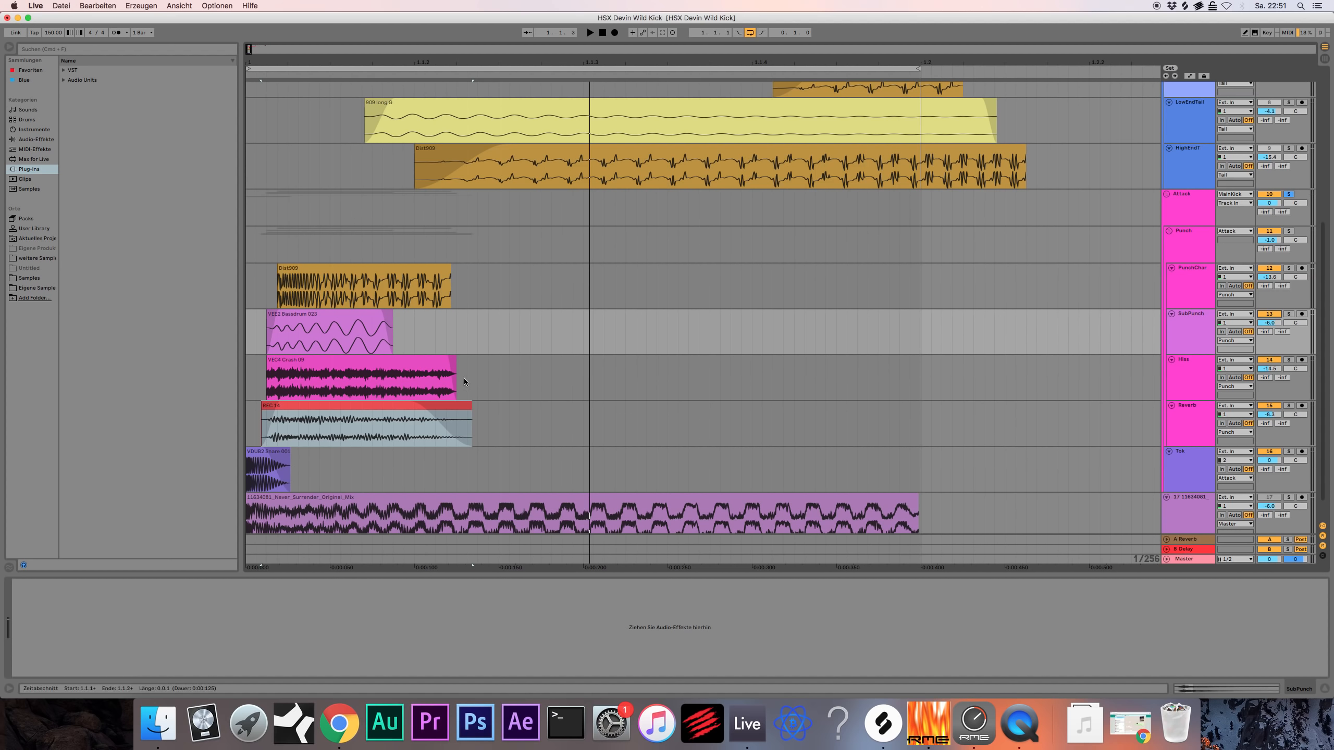
# Look over all kick layers from the TEST recording down to the Never Surrender reference clip, and set the cursor early in that clip.
pyautogui.scroll(5, 464, 382)
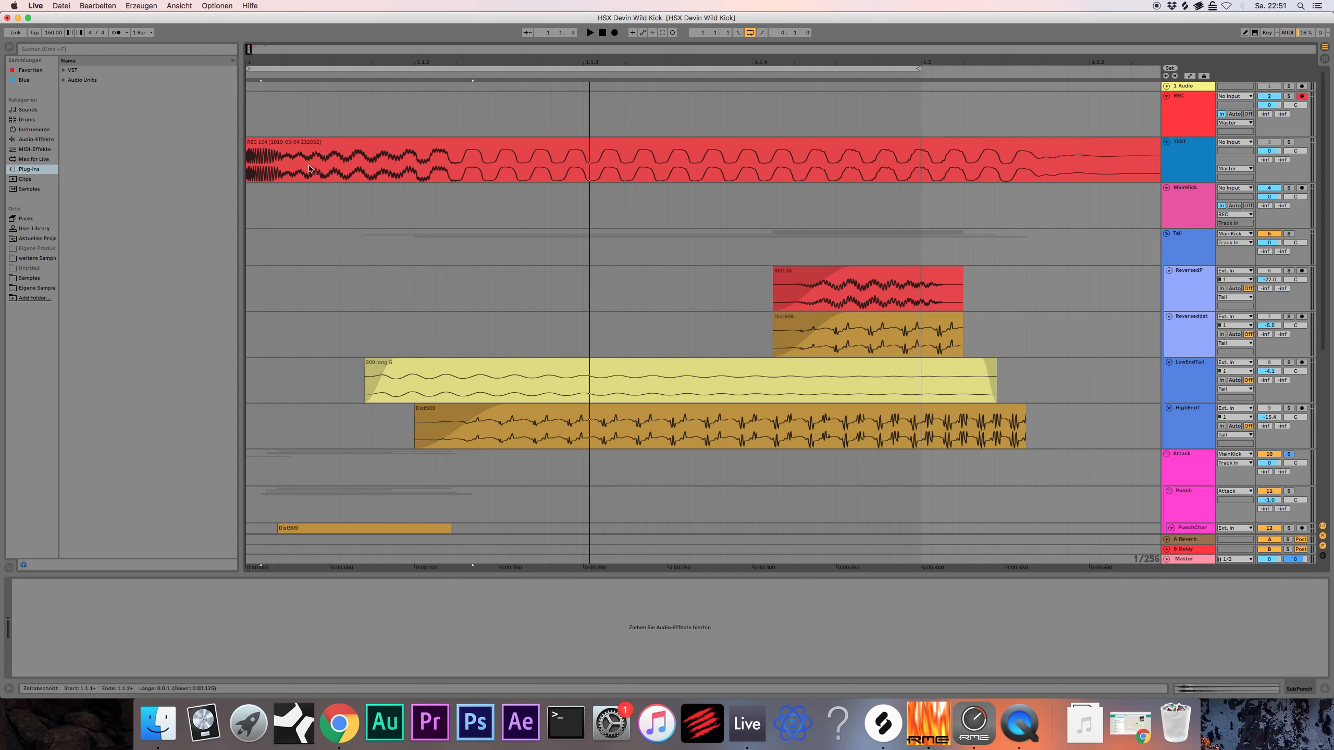
pyautogui.scroll(-1, 362, 221)
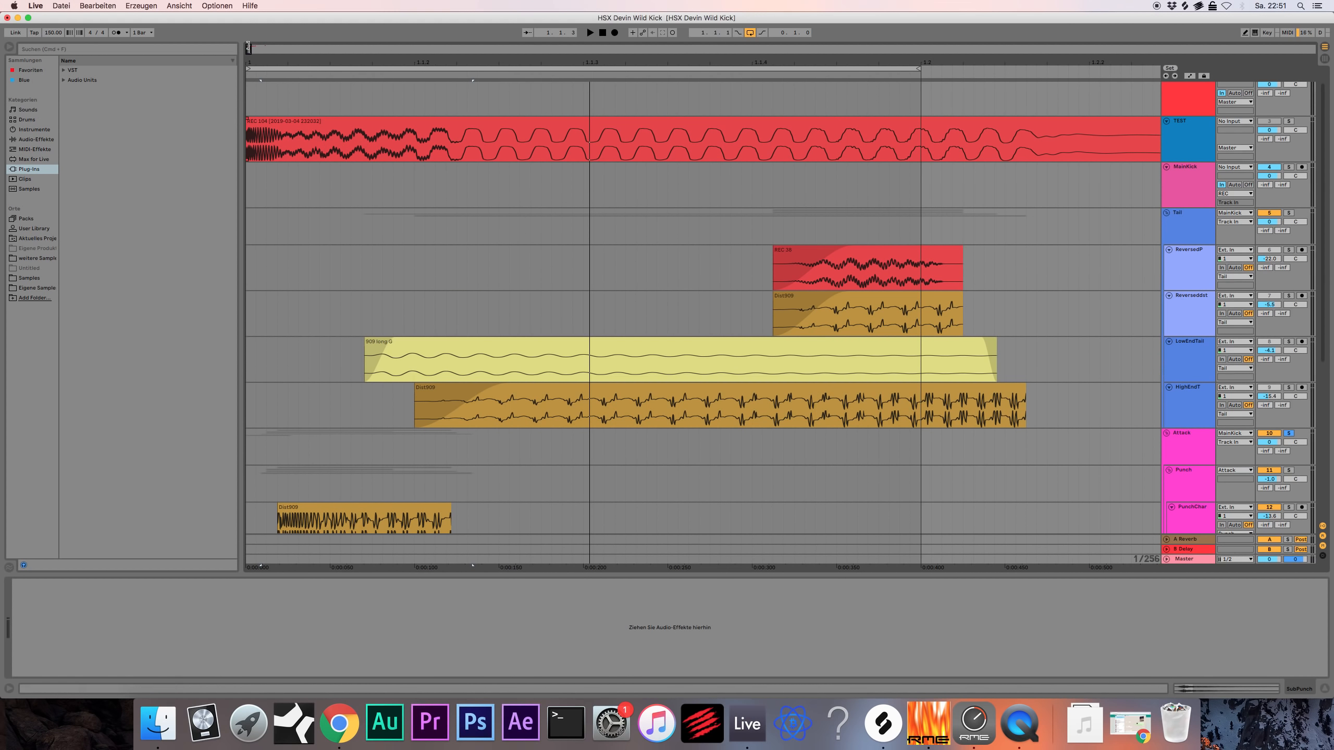
pyautogui.moveTo(273, 62); pyautogui.dragTo(273, 37)
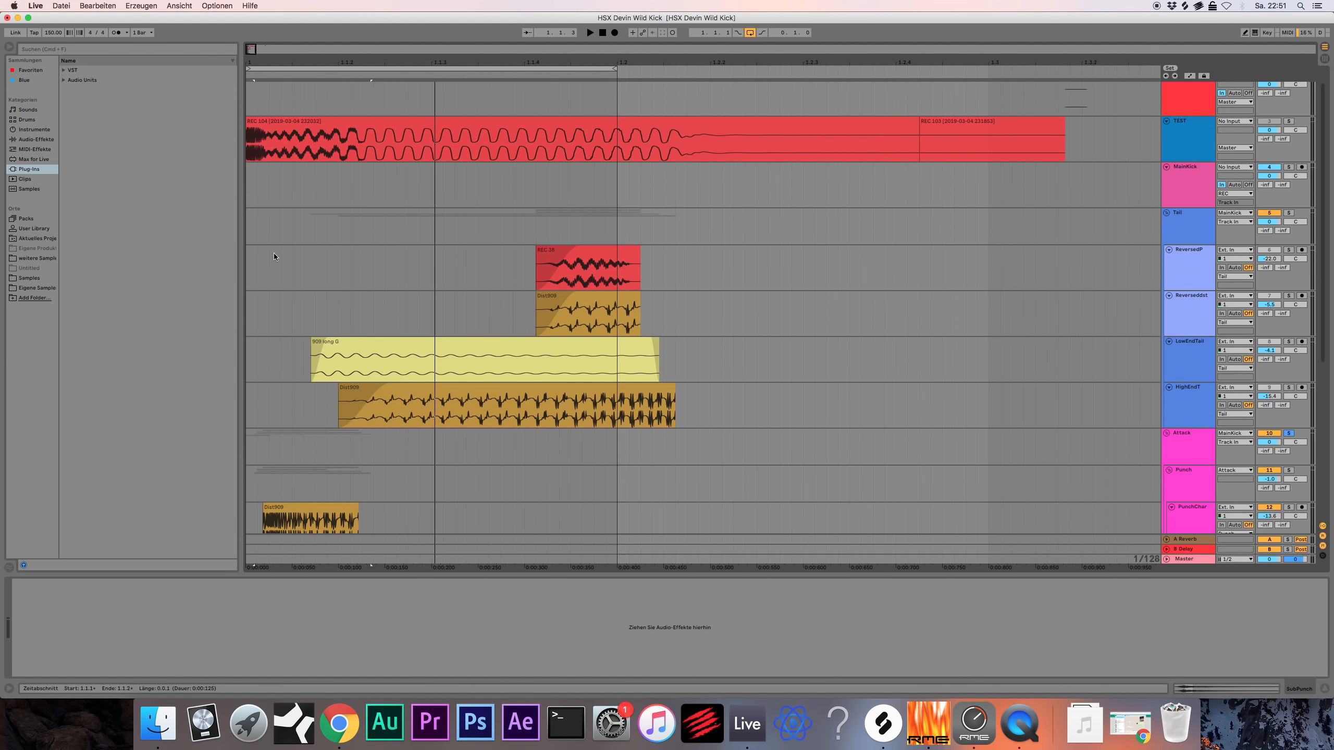
pyautogui.scroll(-7, 317, 284)
pyautogui.scroll(8, 319, 285)
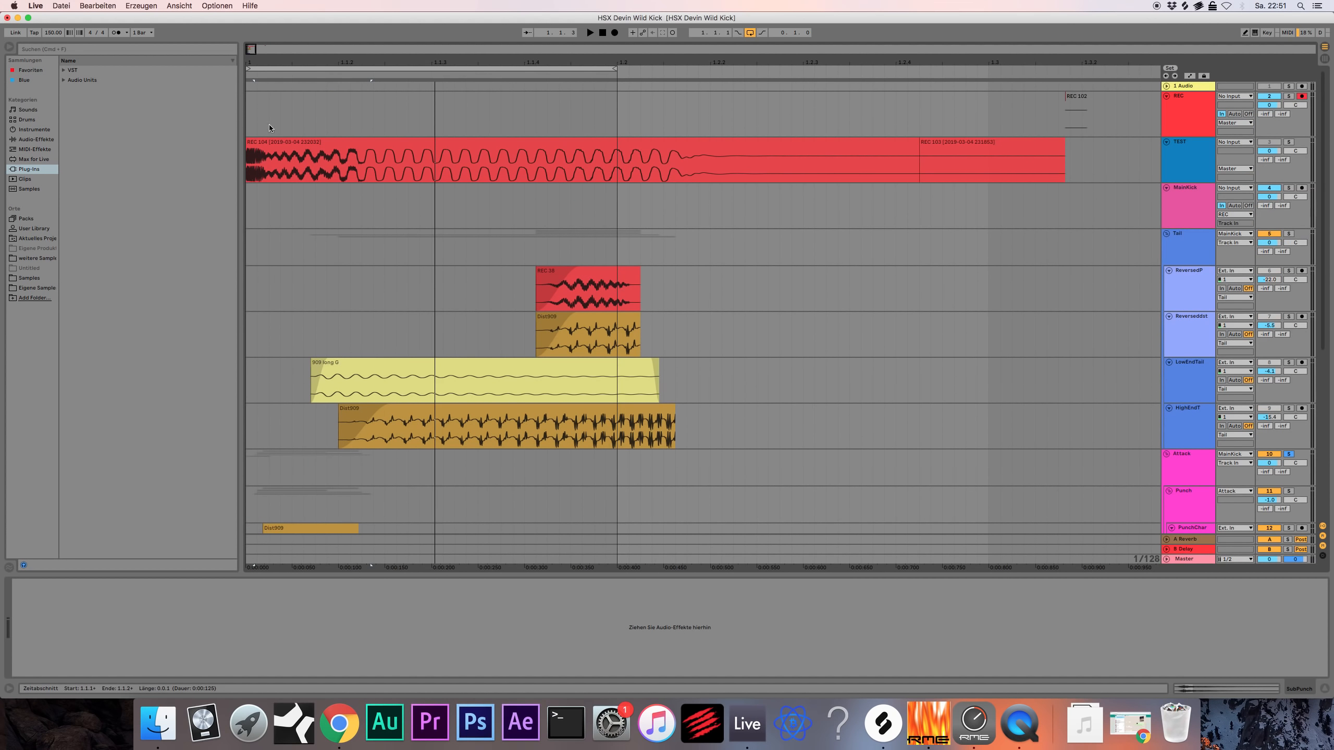
pyautogui.scroll(-12, 335, 316)
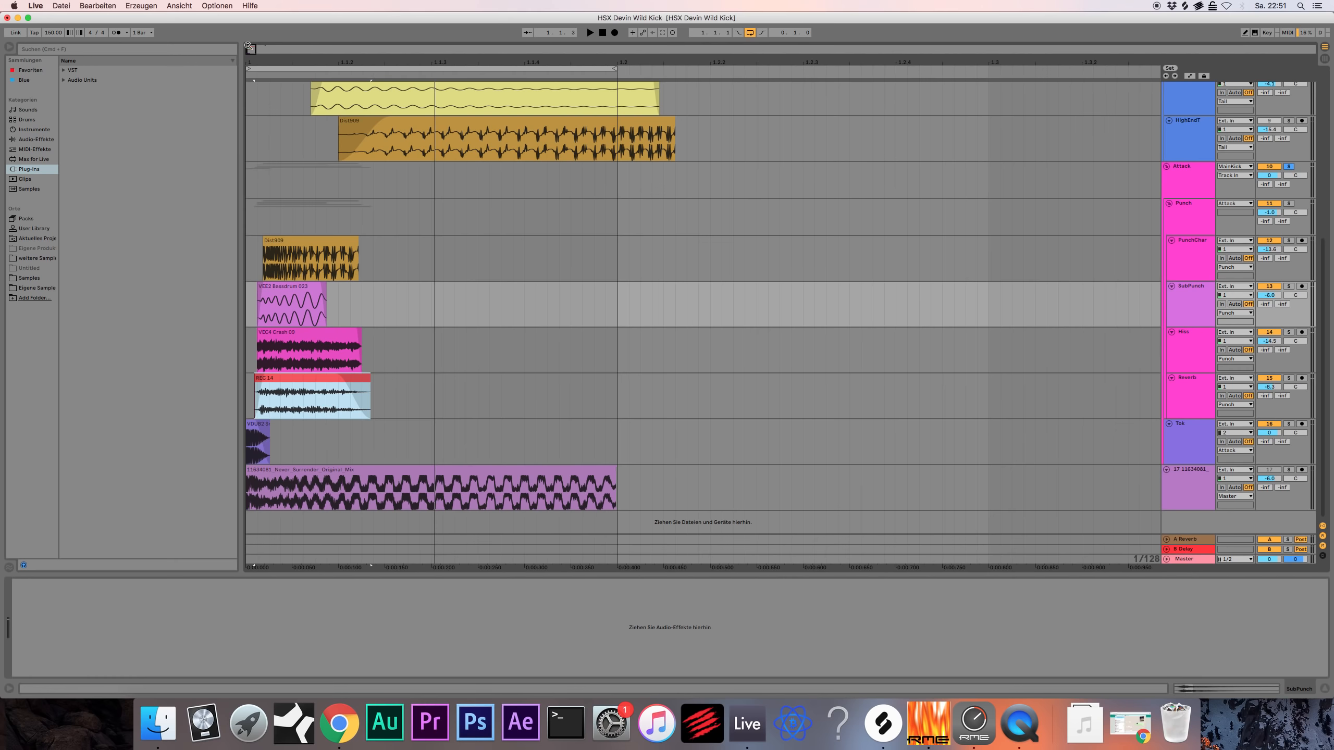
pyautogui.moveTo(248, 45); pyautogui.dragTo(248, 74)
pyautogui.click(270, 497)
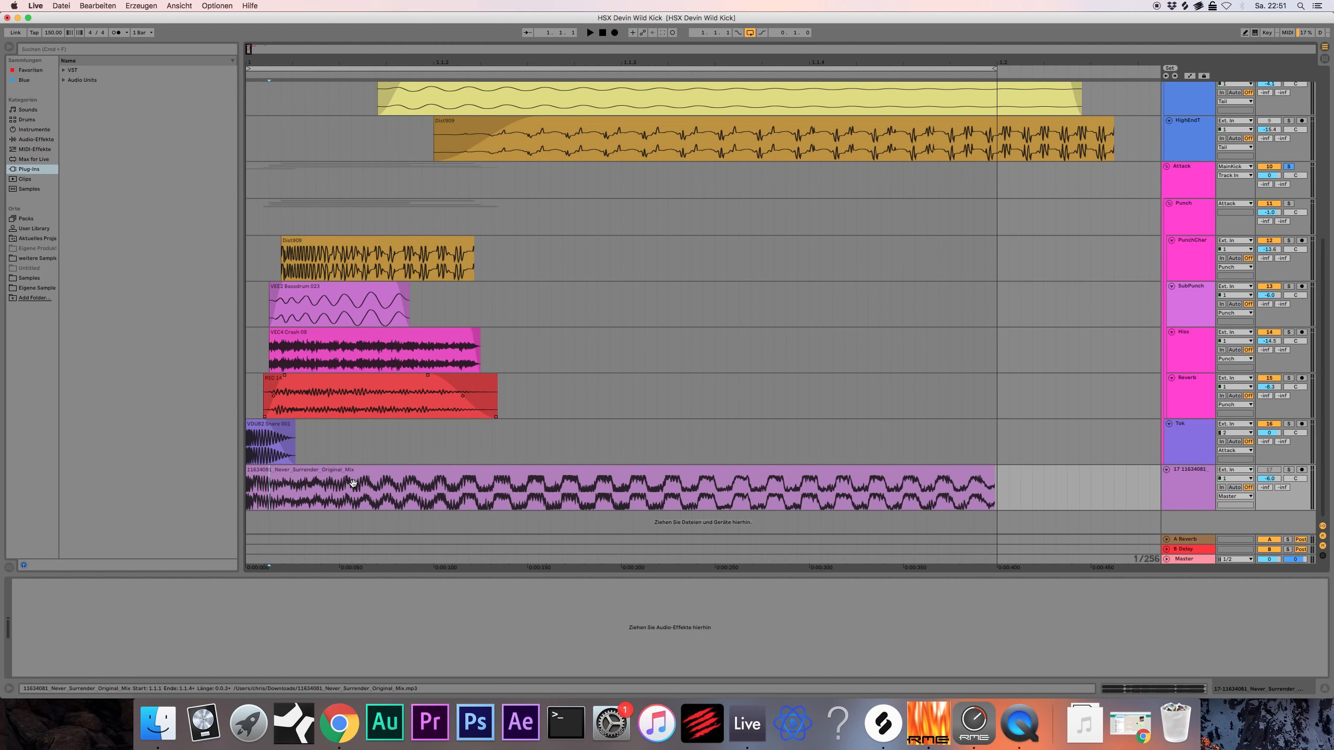
# Set the cursor at the start of the Never Surrender clip, look over the kick layers, and play the soloed Attack group.
pyautogui.click(281, 499)
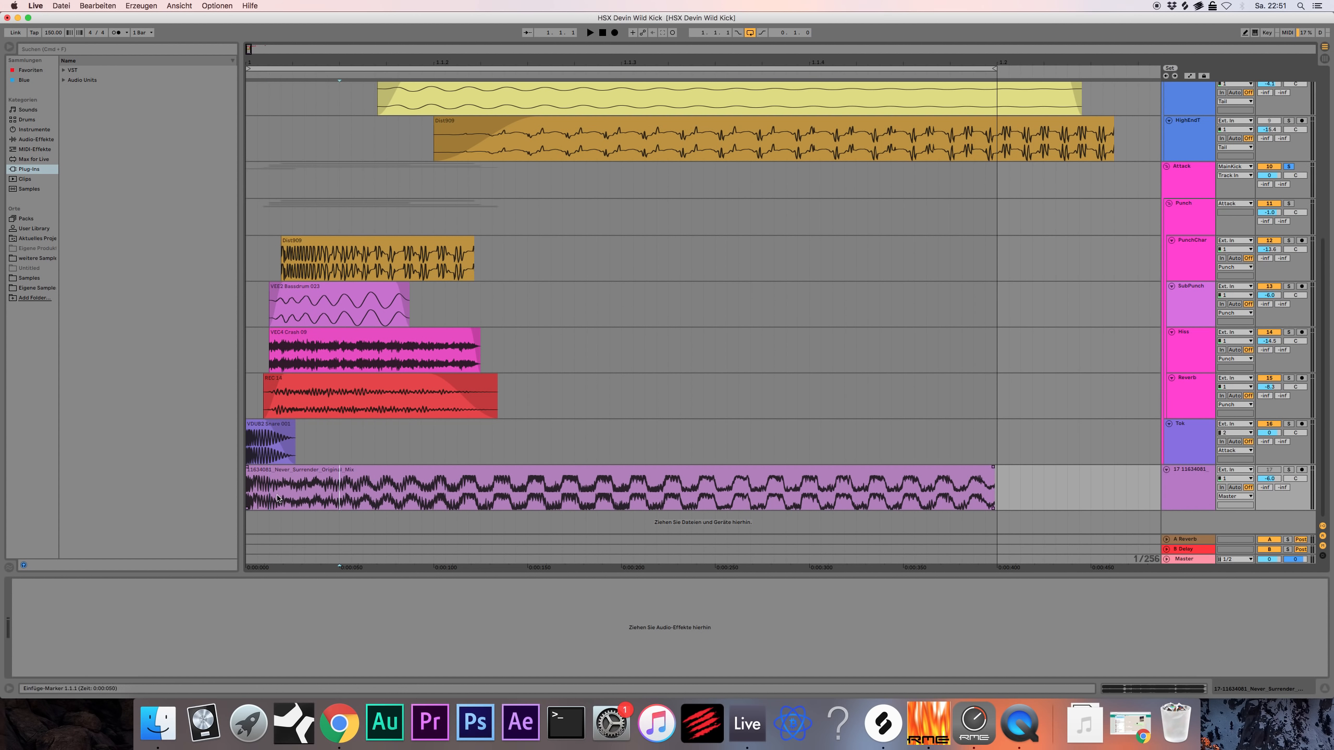
pyautogui.scroll(1, 421, 408)
pyautogui.scroll(10, 421, 408)
pyautogui.scroll(-10, 422, 409)
pyautogui.scroll(10, 436, 432)
pyautogui.scroll(-10, 440, 437)
pyautogui.scroll(10, 1103, 358)
pyautogui.click(1191, 453)
pyautogui.press('space')
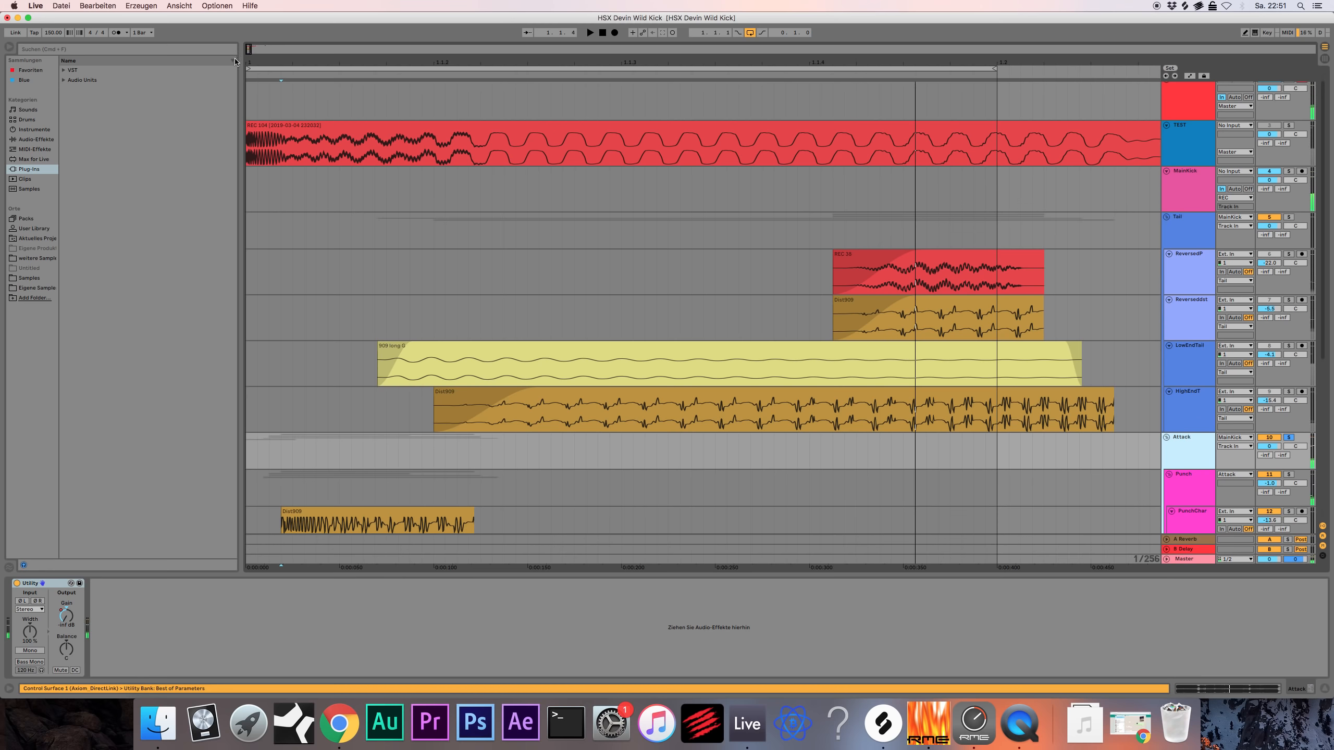
# Solo the TEST track instead of the Attack group, select its REC 104 clip and play the recorded kick.
pyautogui.moveTo(249, 51); pyautogui.dragTo(253, 52)
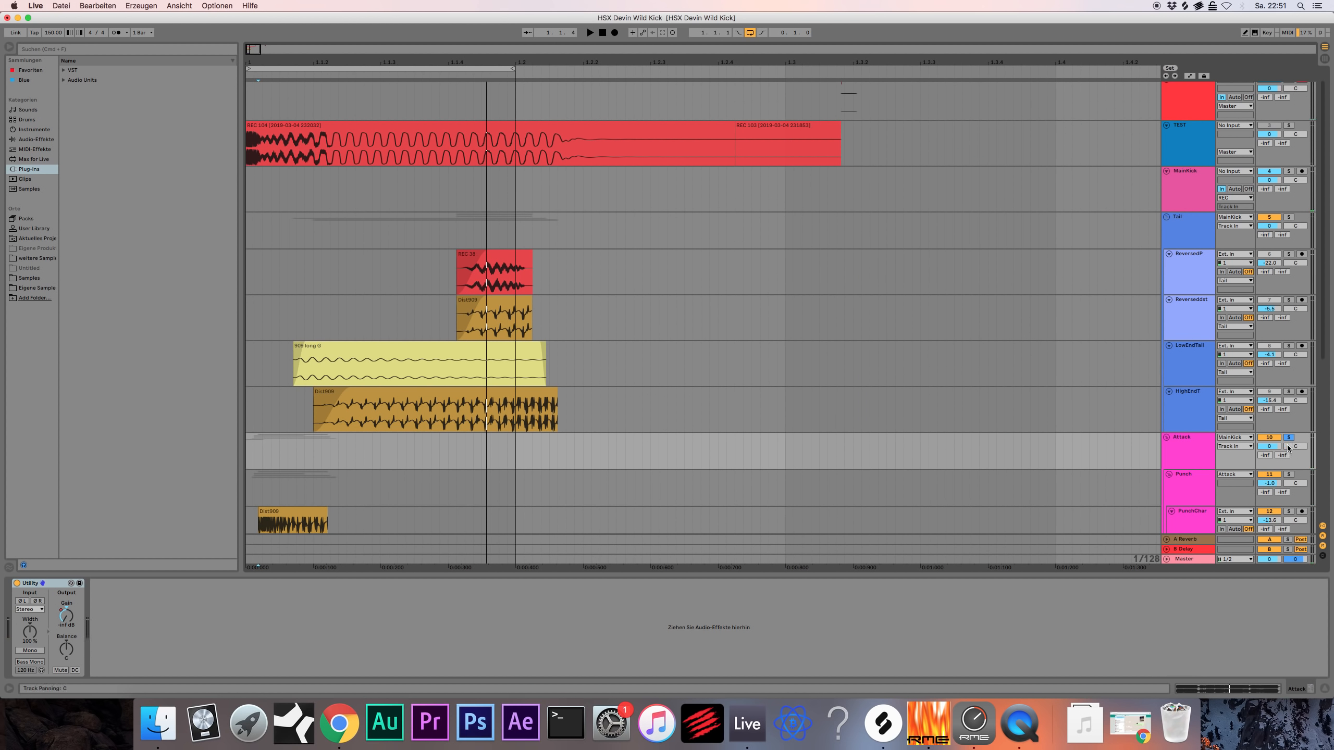
pyautogui.click(1194, 158)
pyautogui.click(1289, 127)
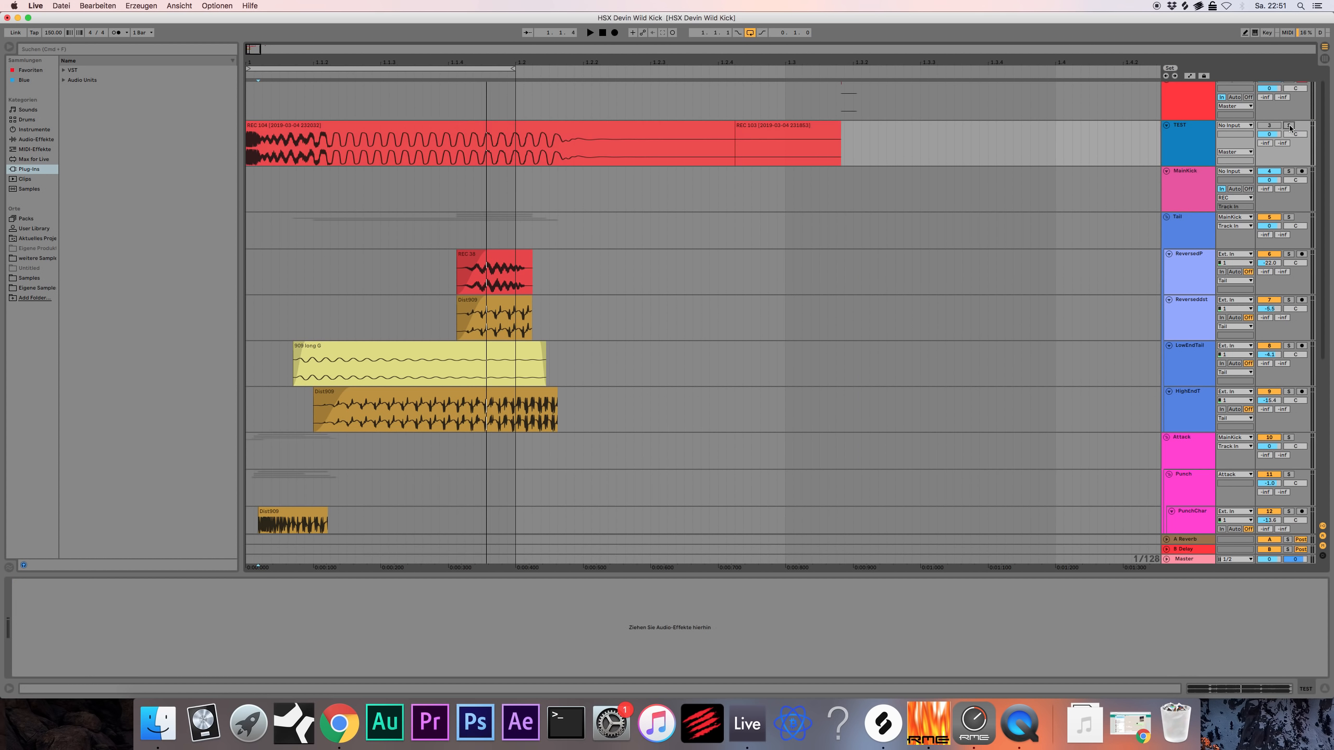
pyautogui.click(1186, 146)
pyautogui.moveTo(347, 62); pyautogui.dragTo(379, 149)
pyautogui.click(373, 126)
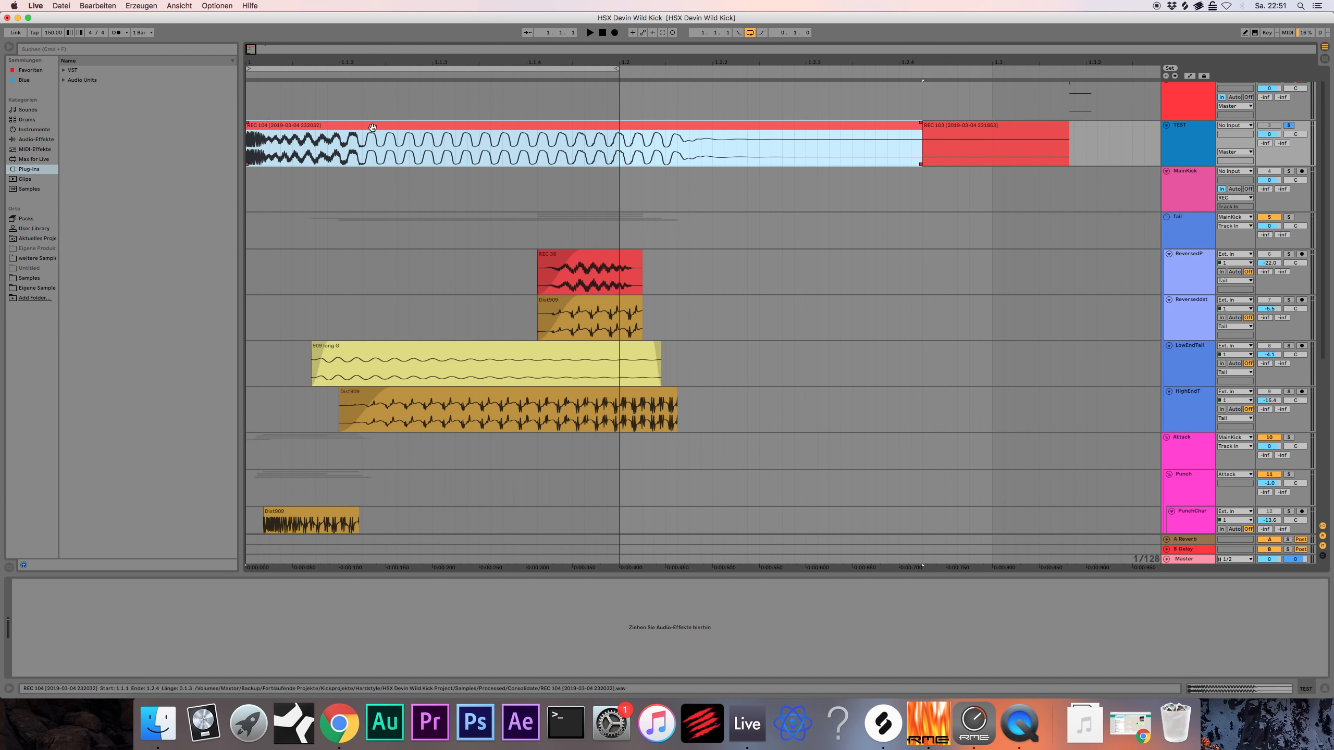
pyautogui.moveTo(710, 62); pyautogui.dragTo(816, 78)
pyautogui.press('space')
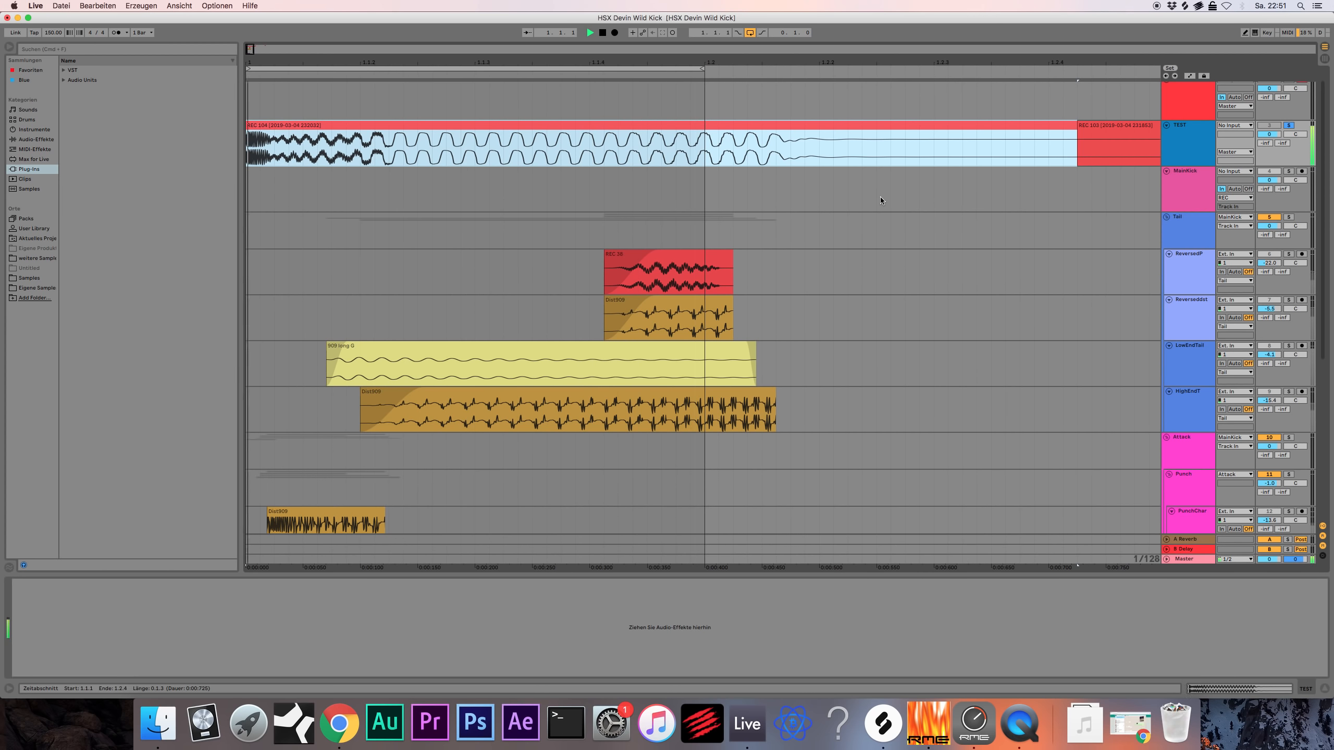
pyautogui.press('space')
# Clear the TEST solo and look through the device chains of the Tail group and its two reversed tracks.
pyautogui.click(1202, 131)
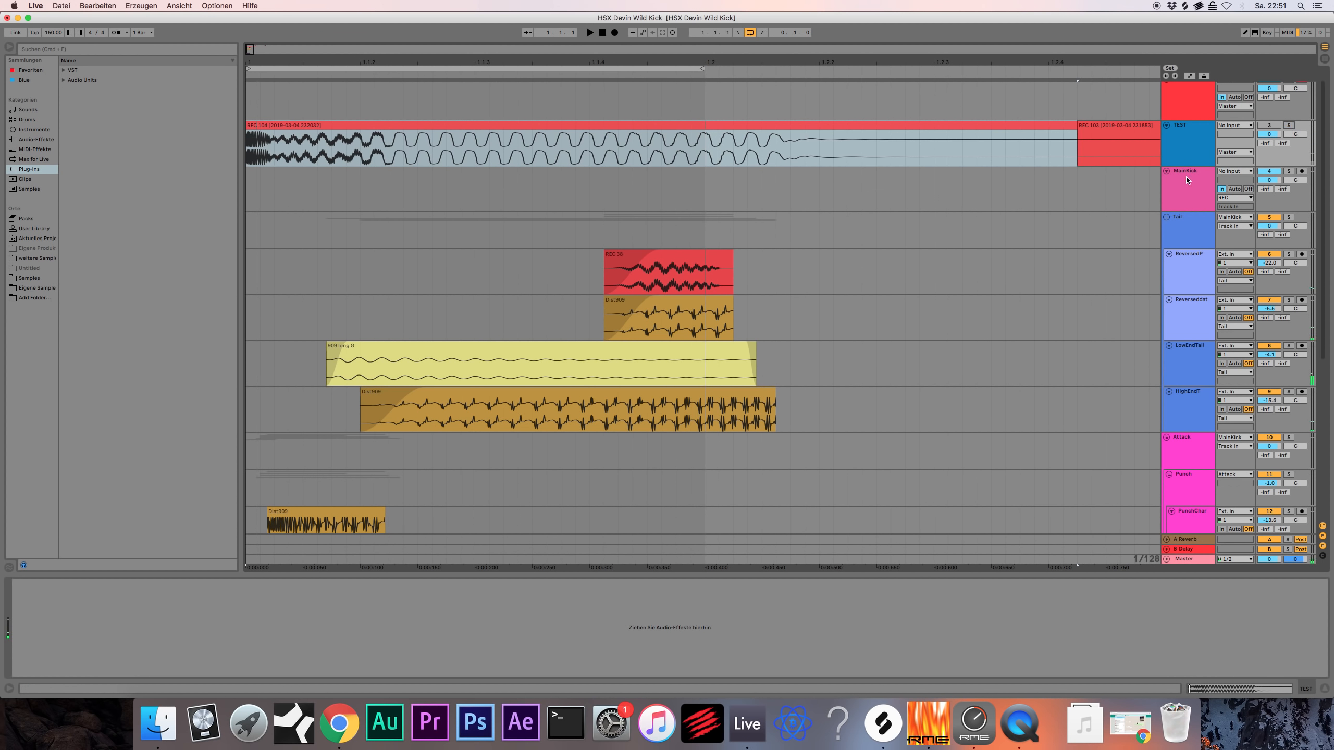
pyautogui.click(1198, 205)
pyautogui.click(1187, 241)
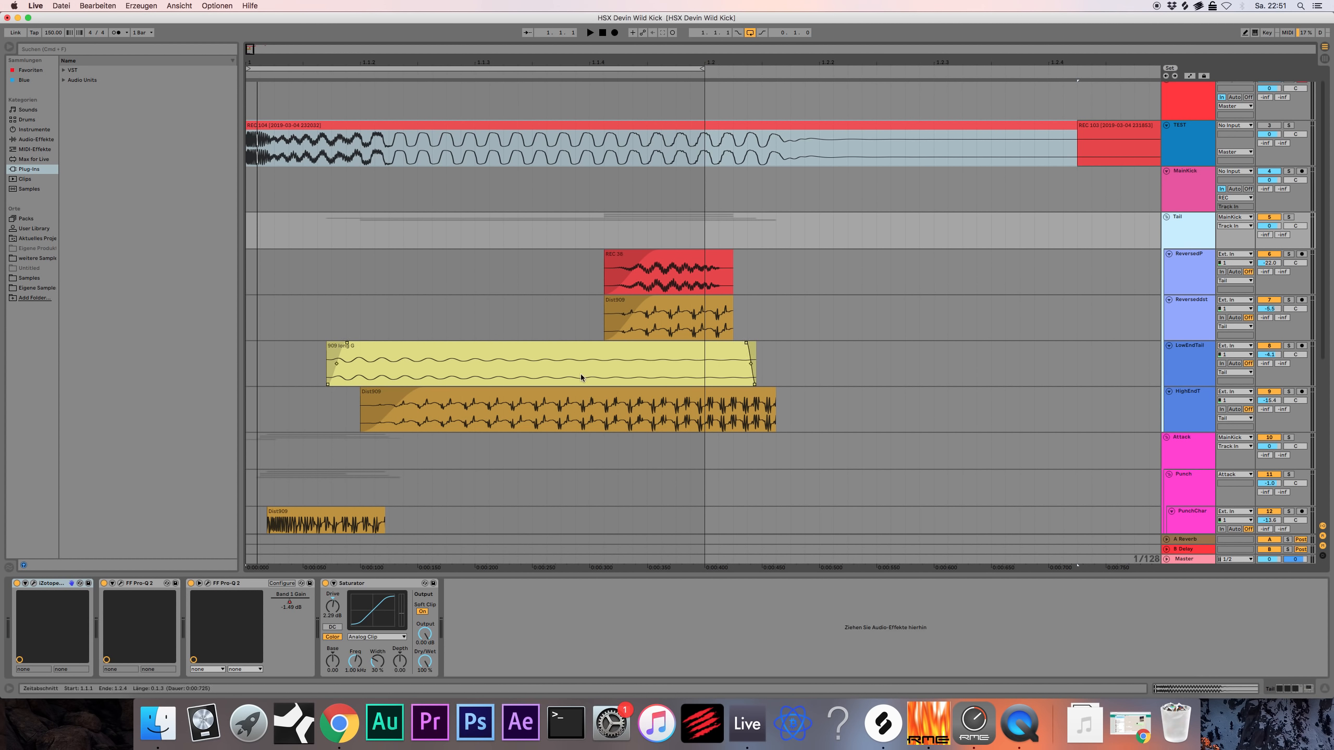
pyautogui.click(1192, 253)
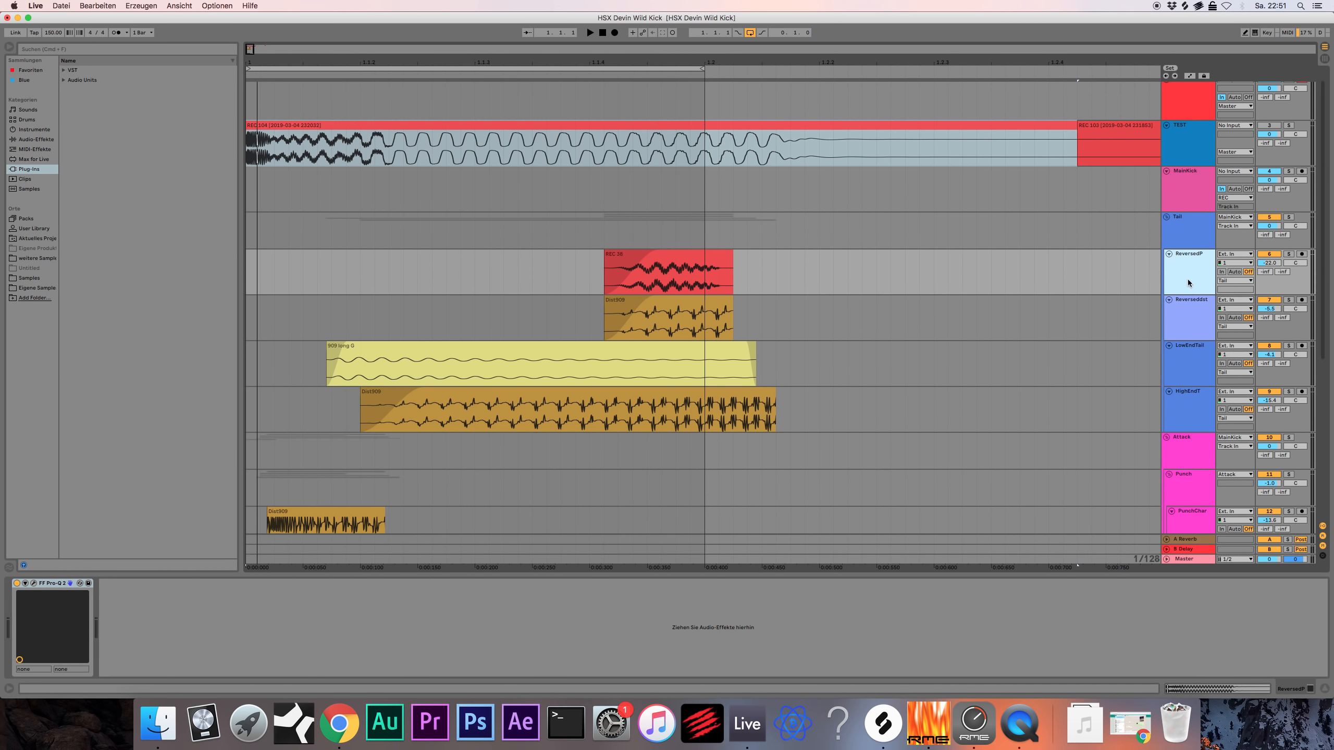
pyautogui.scroll(-1, 1177, 286)
pyautogui.click(1178, 289)
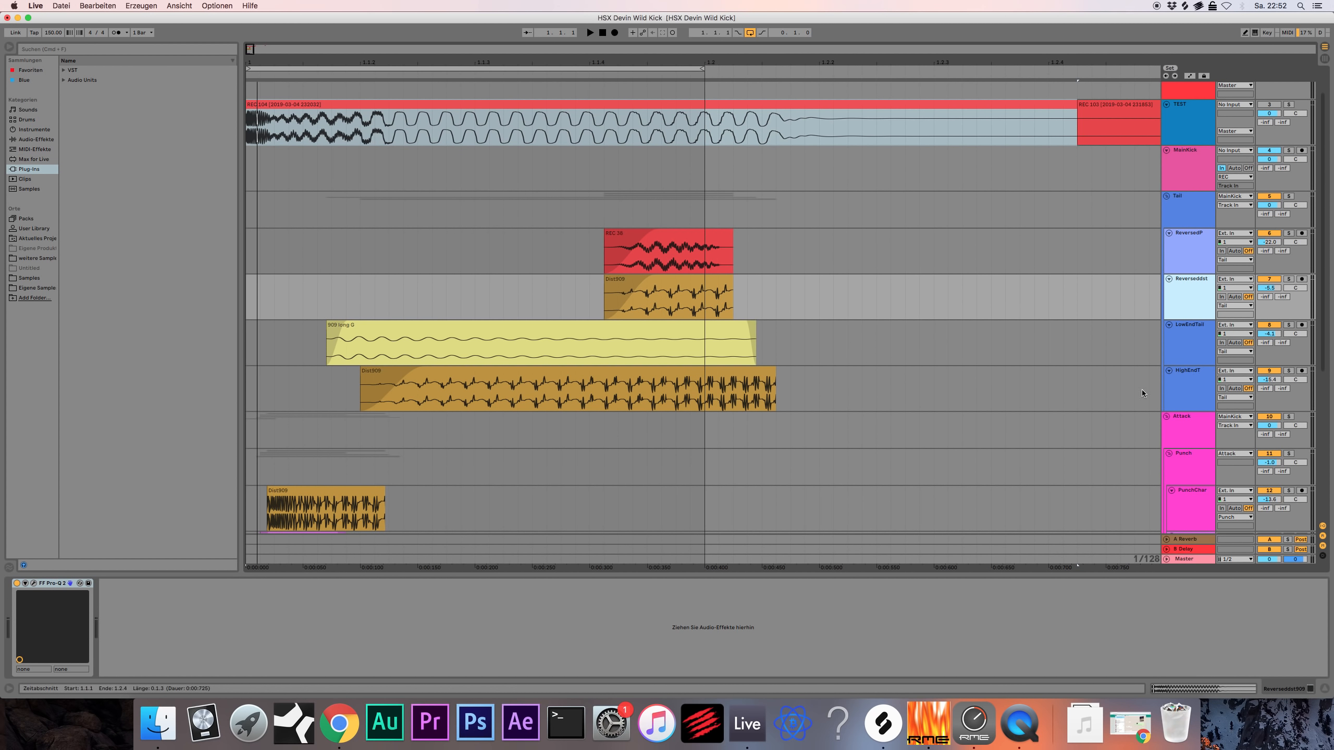
# Solo the HighEndT track, play it, and inspect the low-cut curve in its FF Pro-Q 2.
pyautogui.click(1188, 389)
pyautogui.click(1288, 371)
pyautogui.press('space')
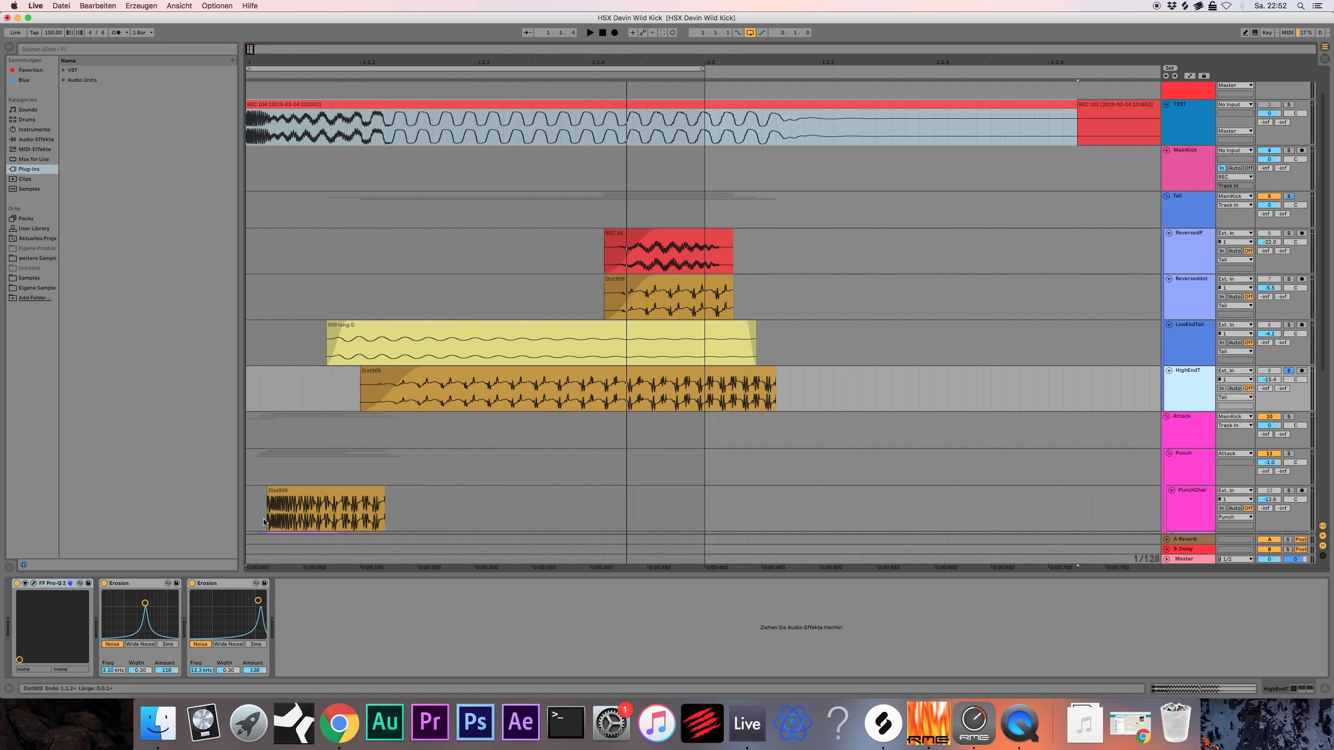
pyautogui.click(34, 583)
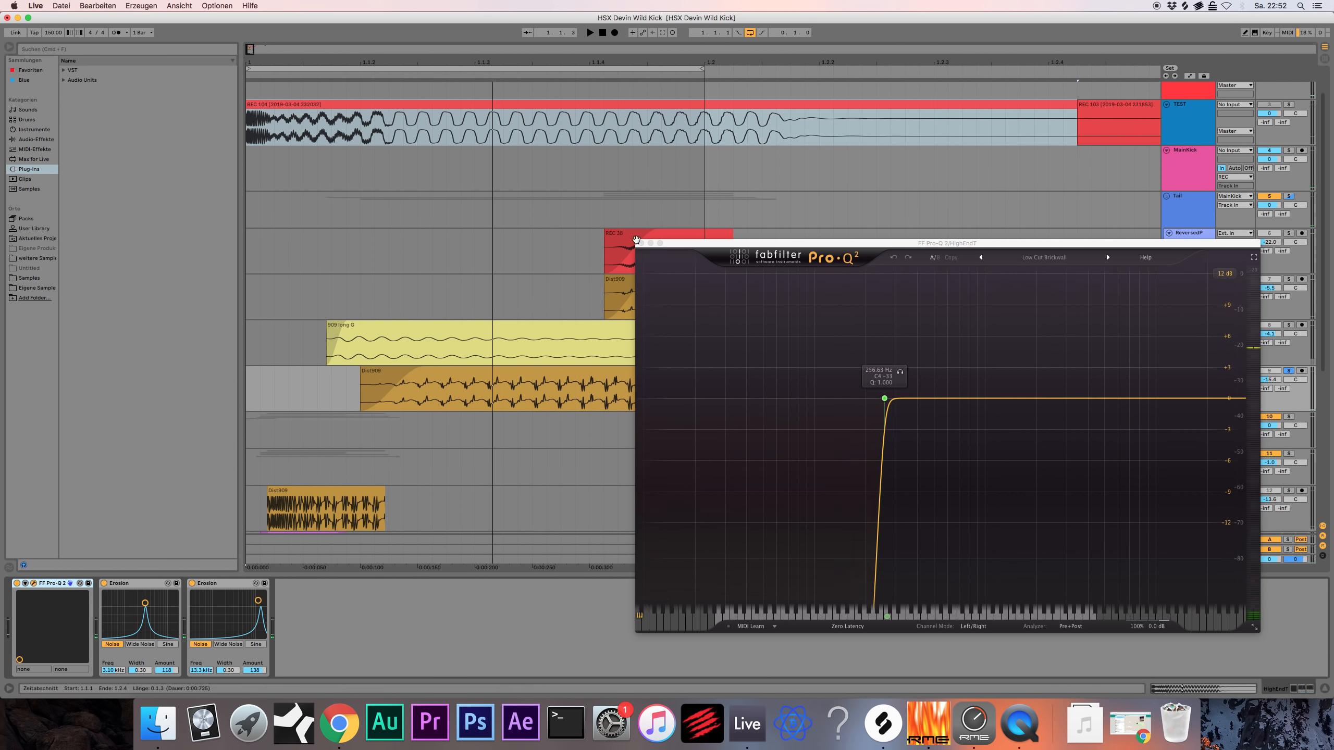
pyautogui.click(34, 583)
# Compare HighEndT during playback with its two Erosion effects bypassed and active, leaving both switched on.
pyautogui.press('space')
pyautogui.click(192, 584)
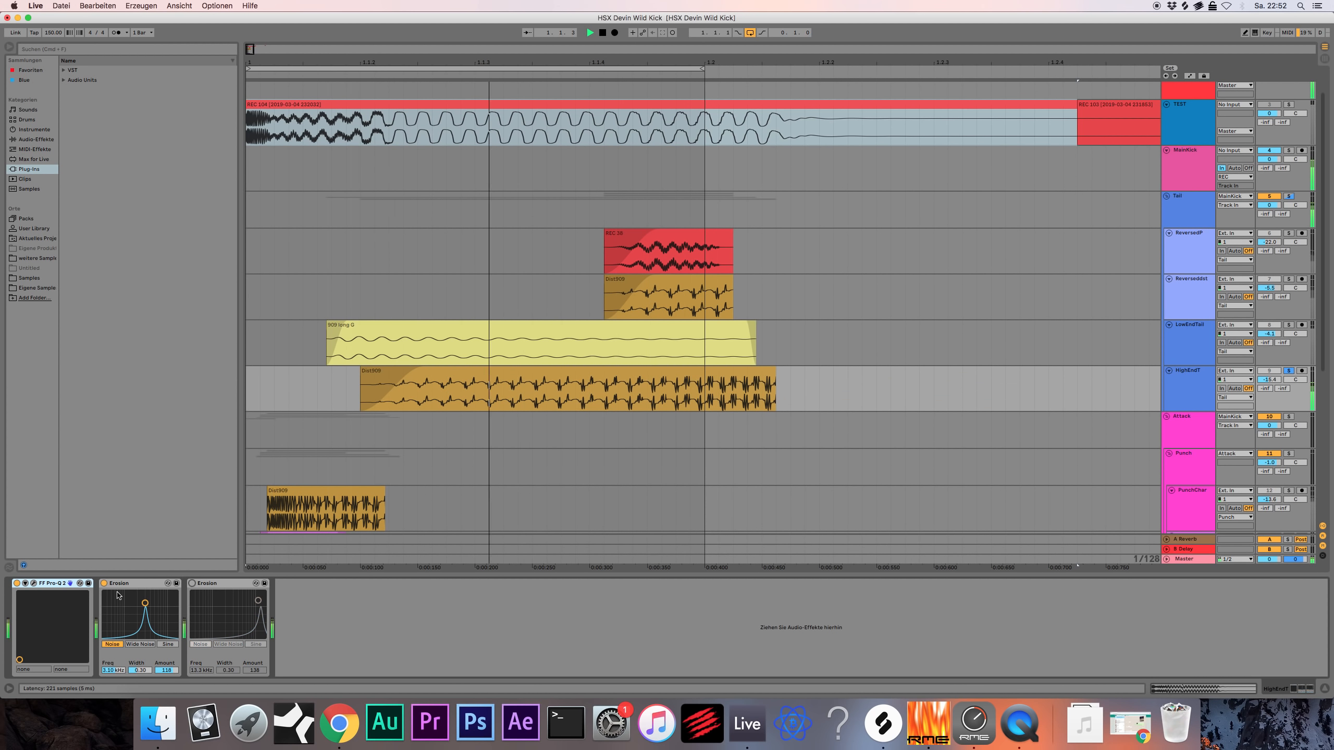
pyautogui.click(104, 583)
pyautogui.click(113, 581)
pyautogui.click(104, 583)
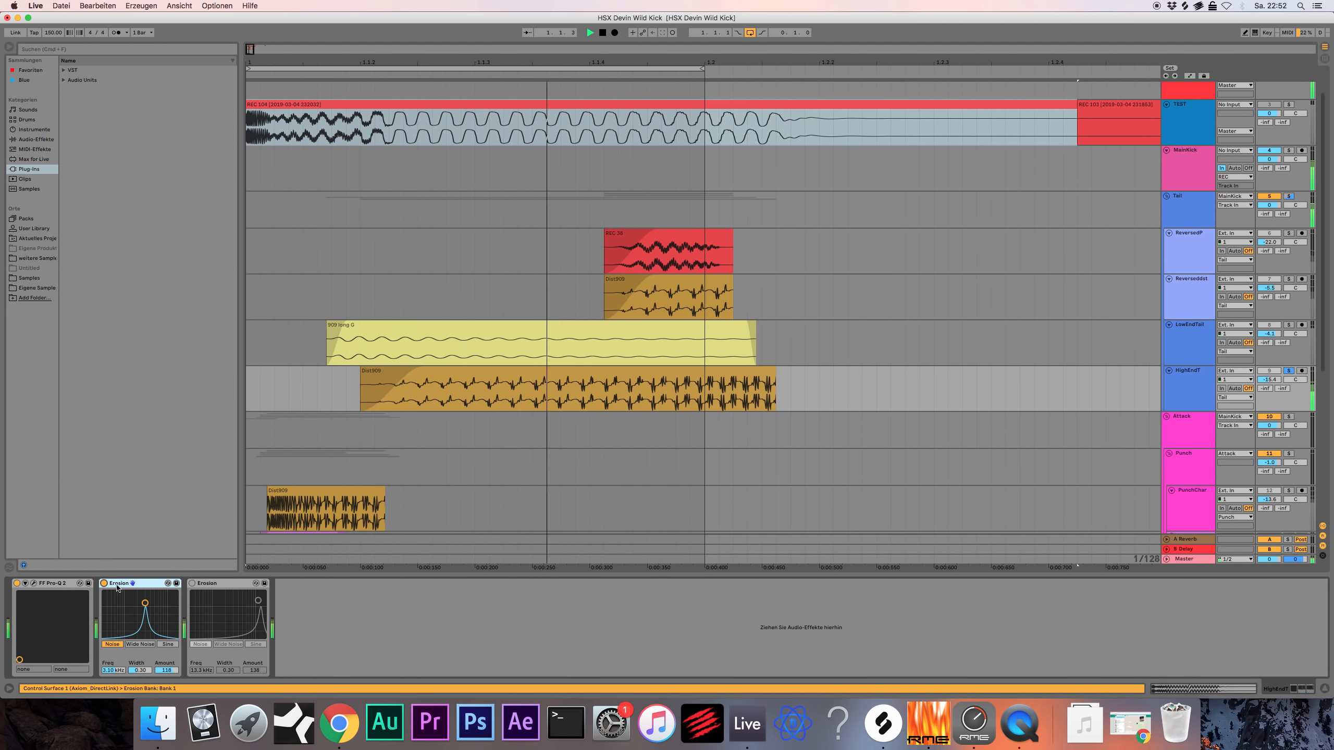
pyautogui.click(192, 583)
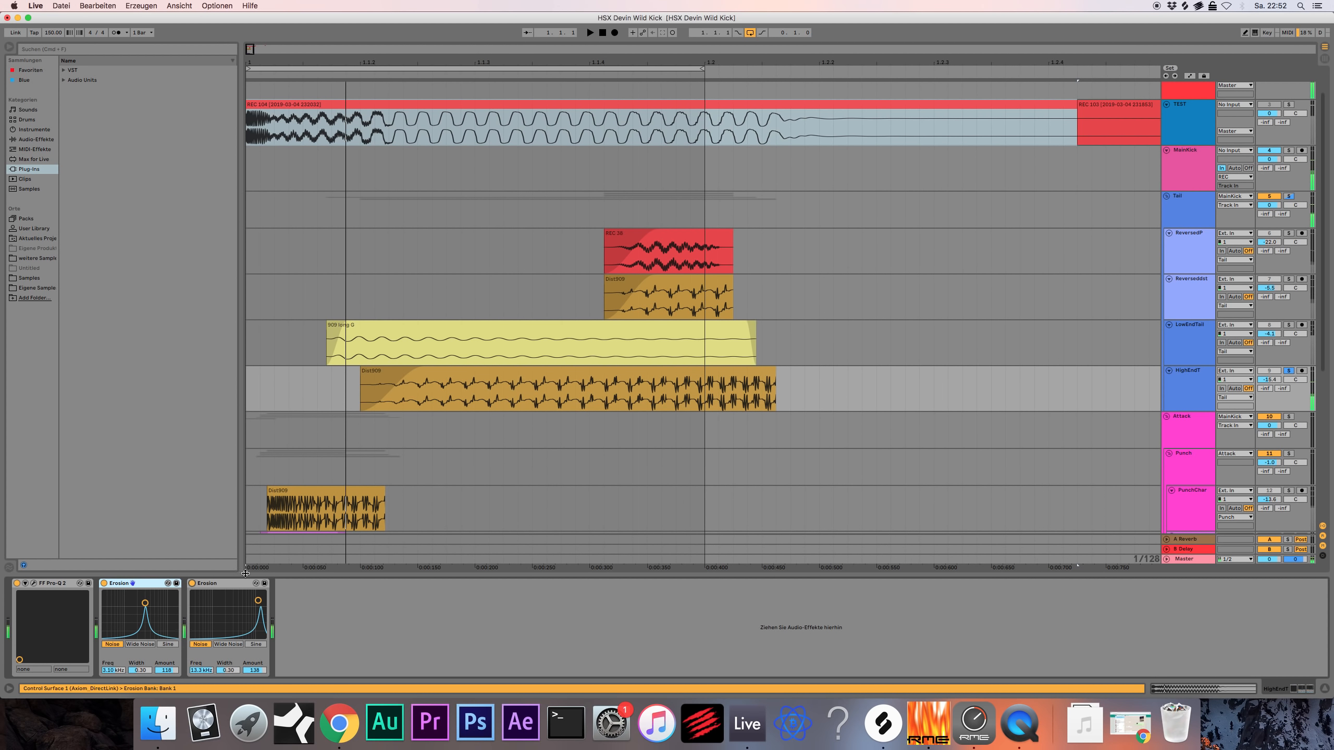
# Examine the second Erosion effect and the Dist909 clip on HighEndT alongside the tail and punch layers.
pyautogui.click(212, 583)
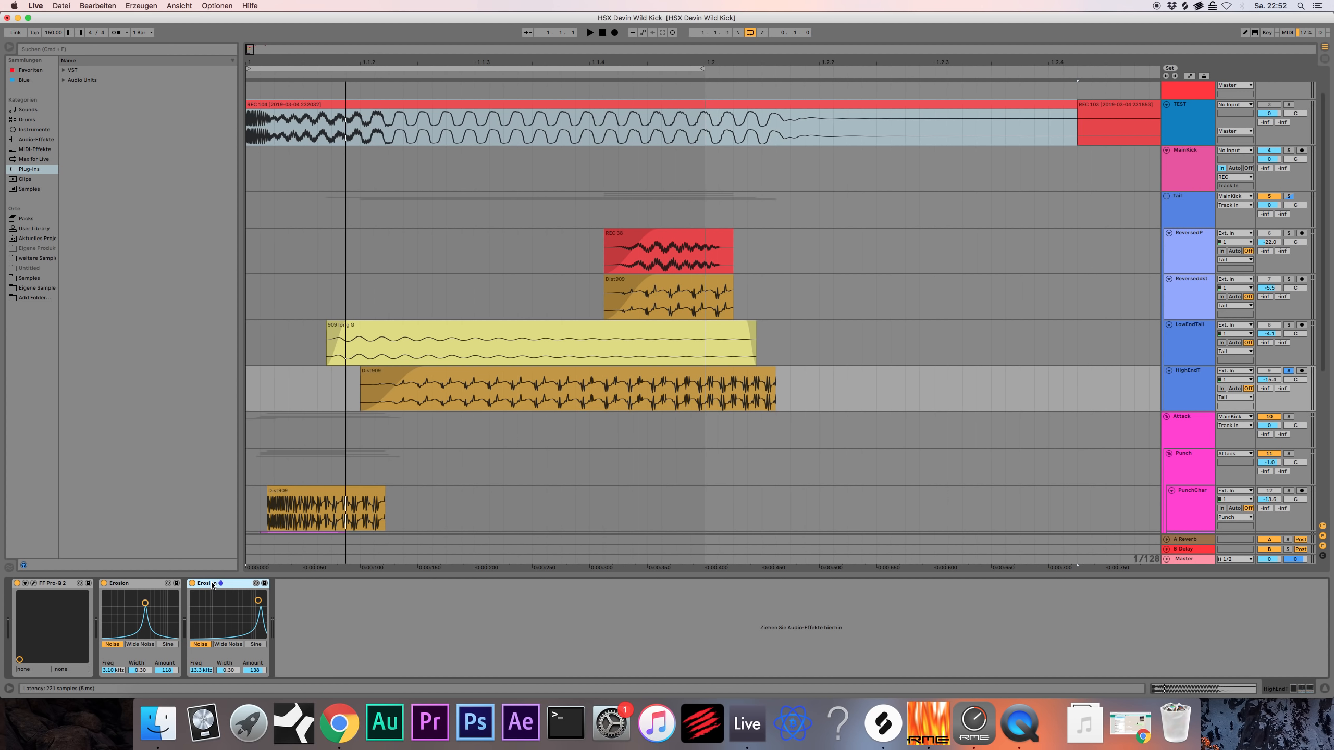
pyautogui.click(657, 386)
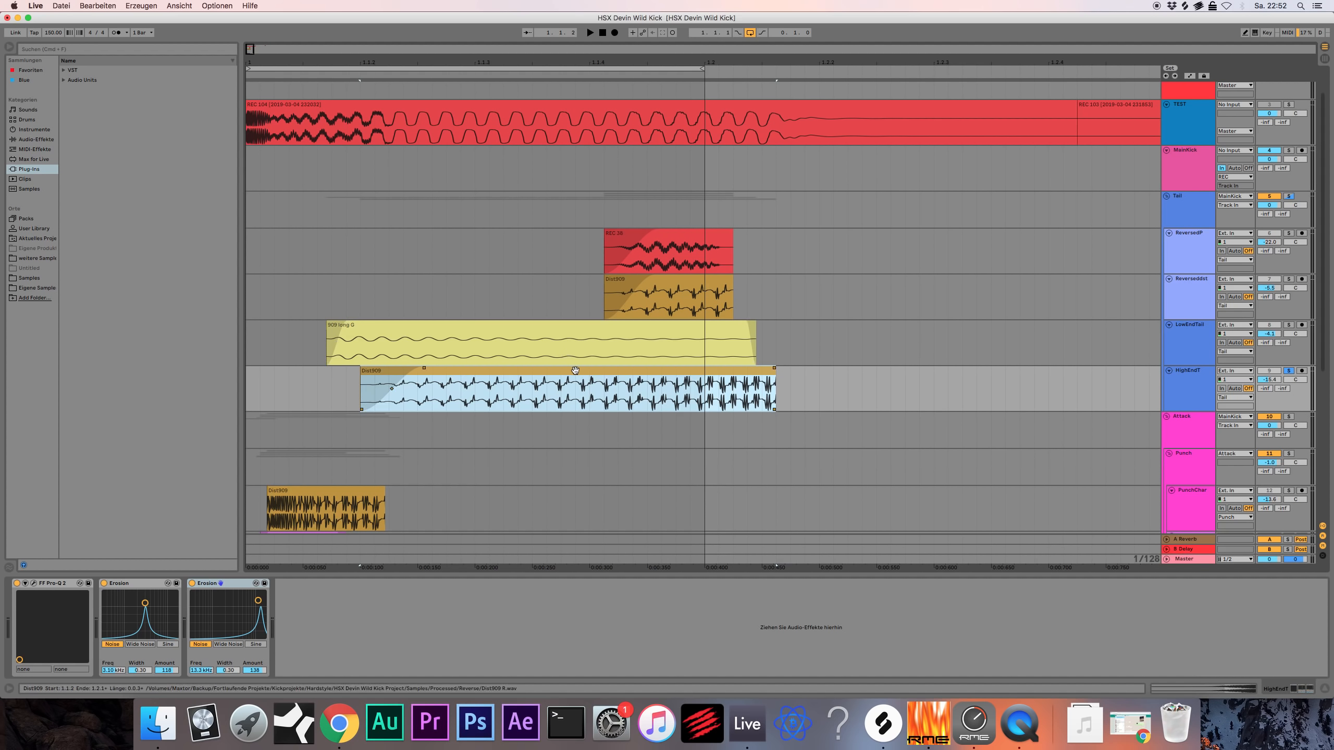
pyautogui.click(228, 583)
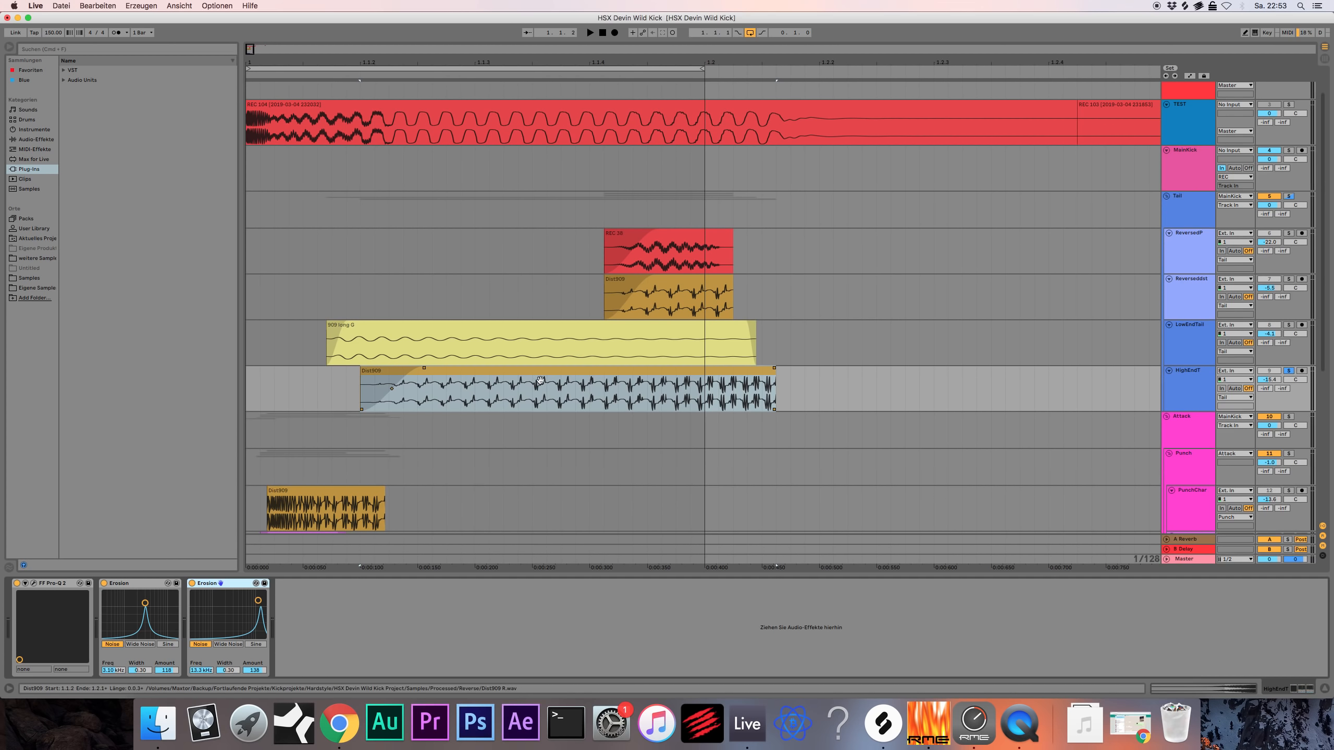
pyautogui.click(670, 335)
pyautogui.click(654, 374)
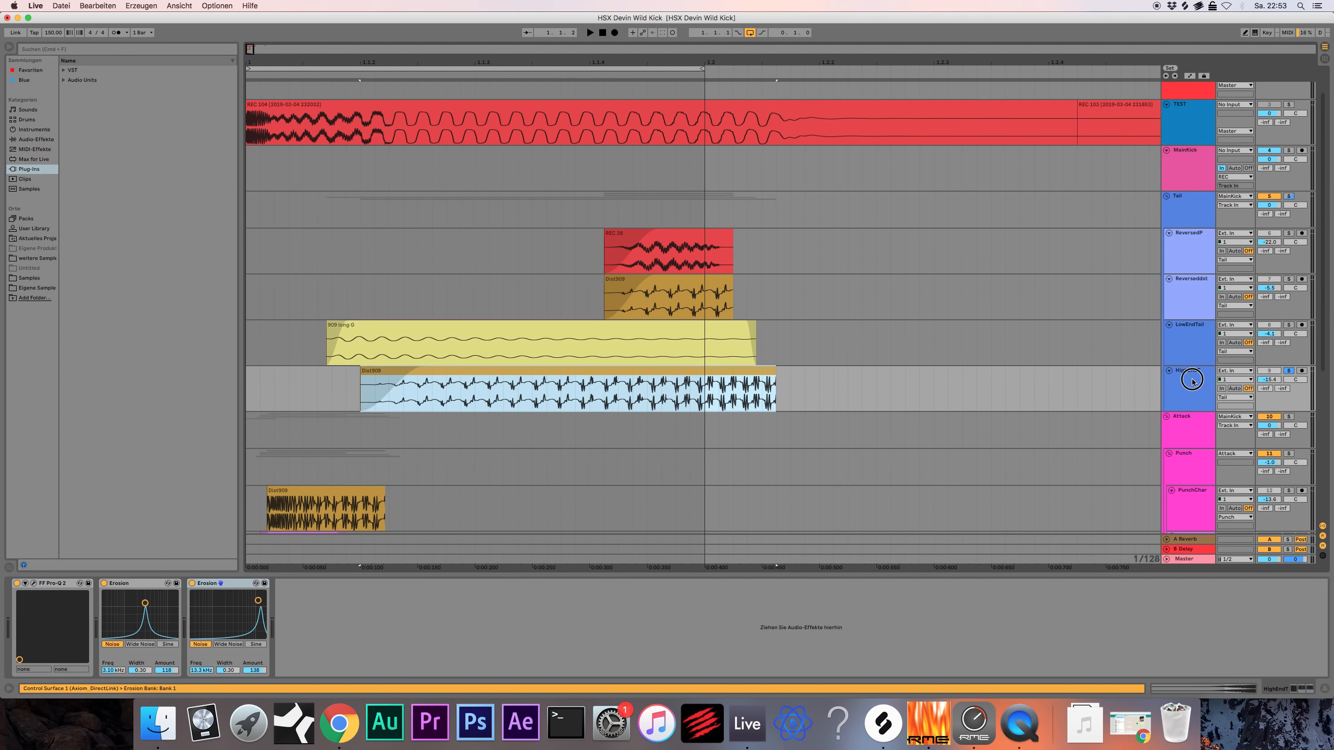
pyautogui.scroll(-8, 526, 429)
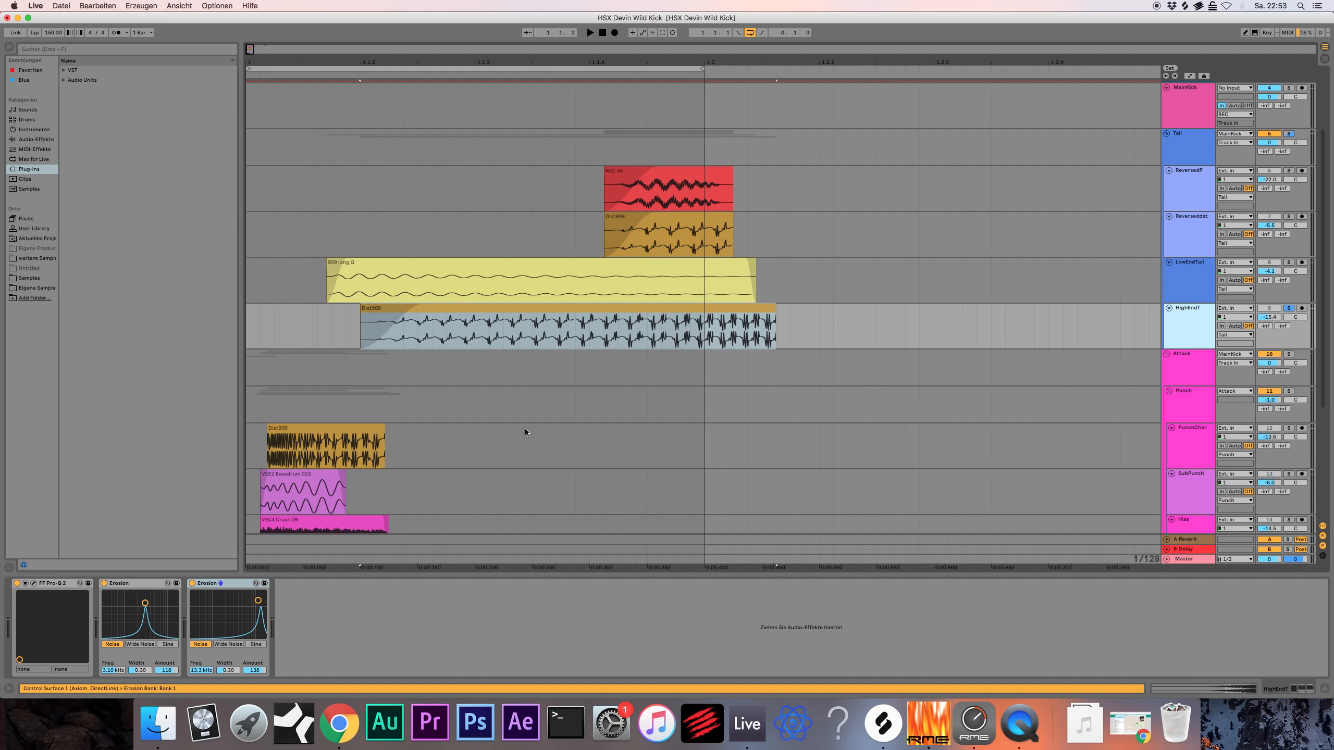
pyautogui.scroll(2, 469, 420)
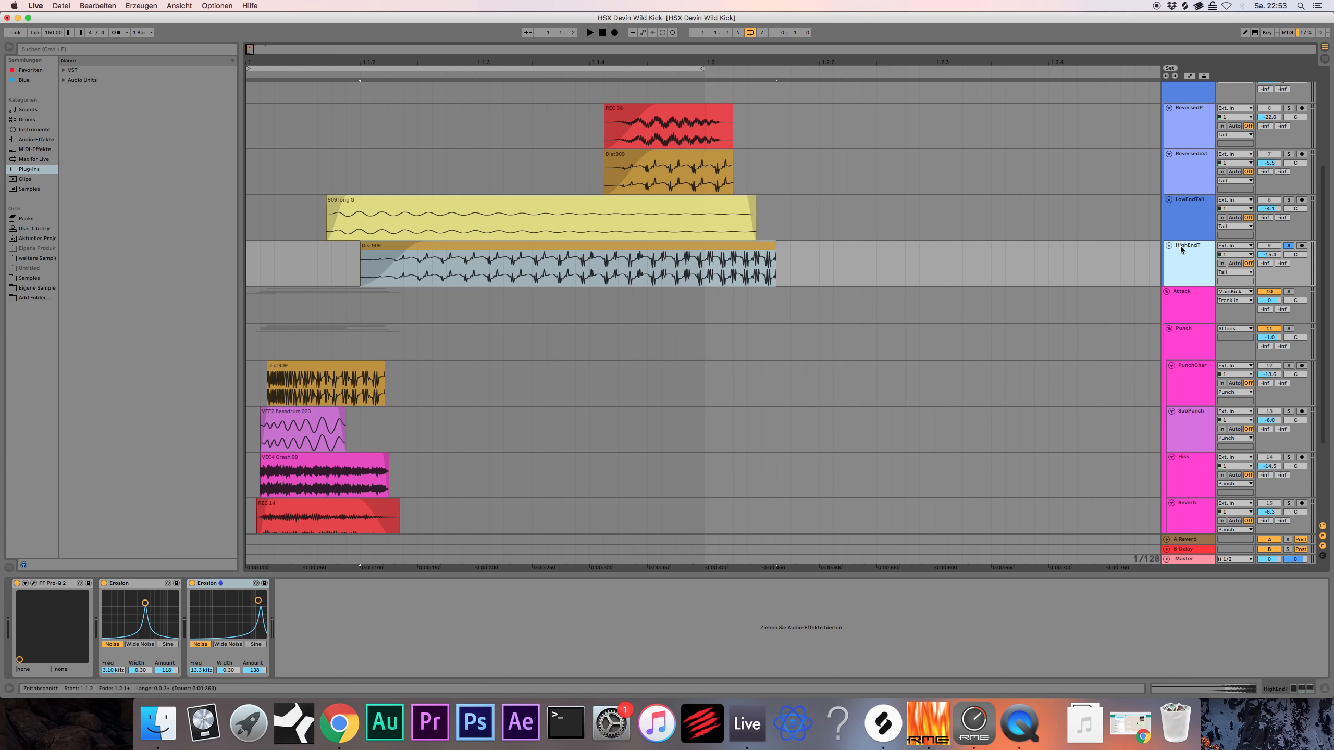
# Solo the LowEndTail track, select its 909 long G clip and play it.
pyautogui.click(1185, 226)
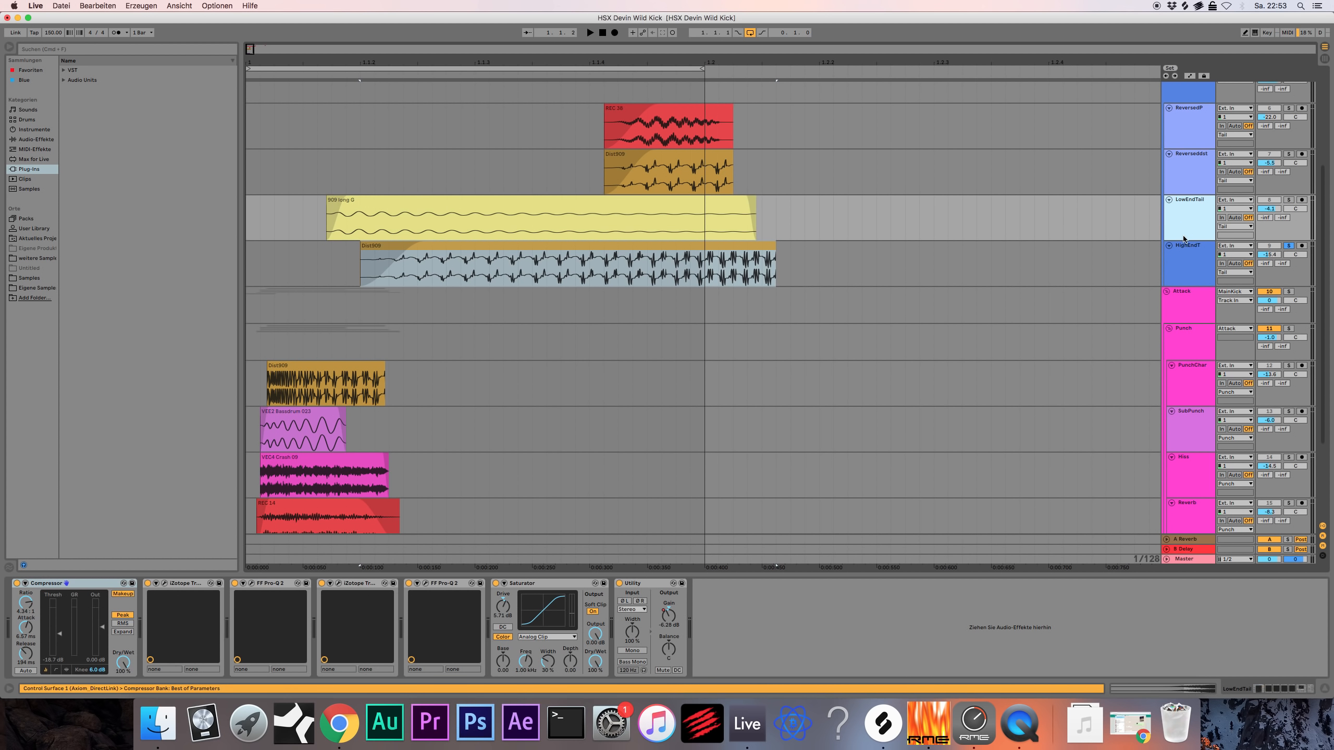
pyautogui.scroll(5, 1182, 238)
pyautogui.click(1182, 284)
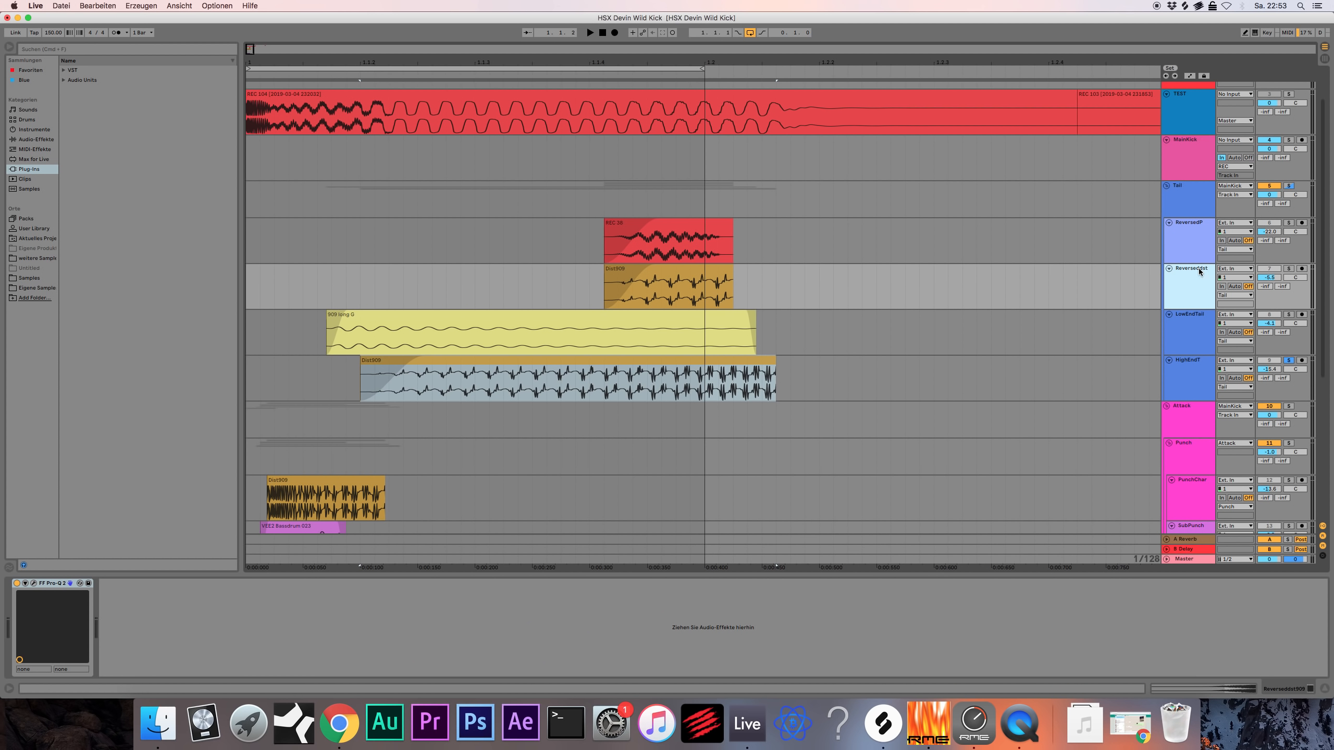
pyautogui.click(1289, 269)
pyautogui.click(1185, 288)
pyautogui.click(1192, 325)
pyautogui.click(1288, 314)
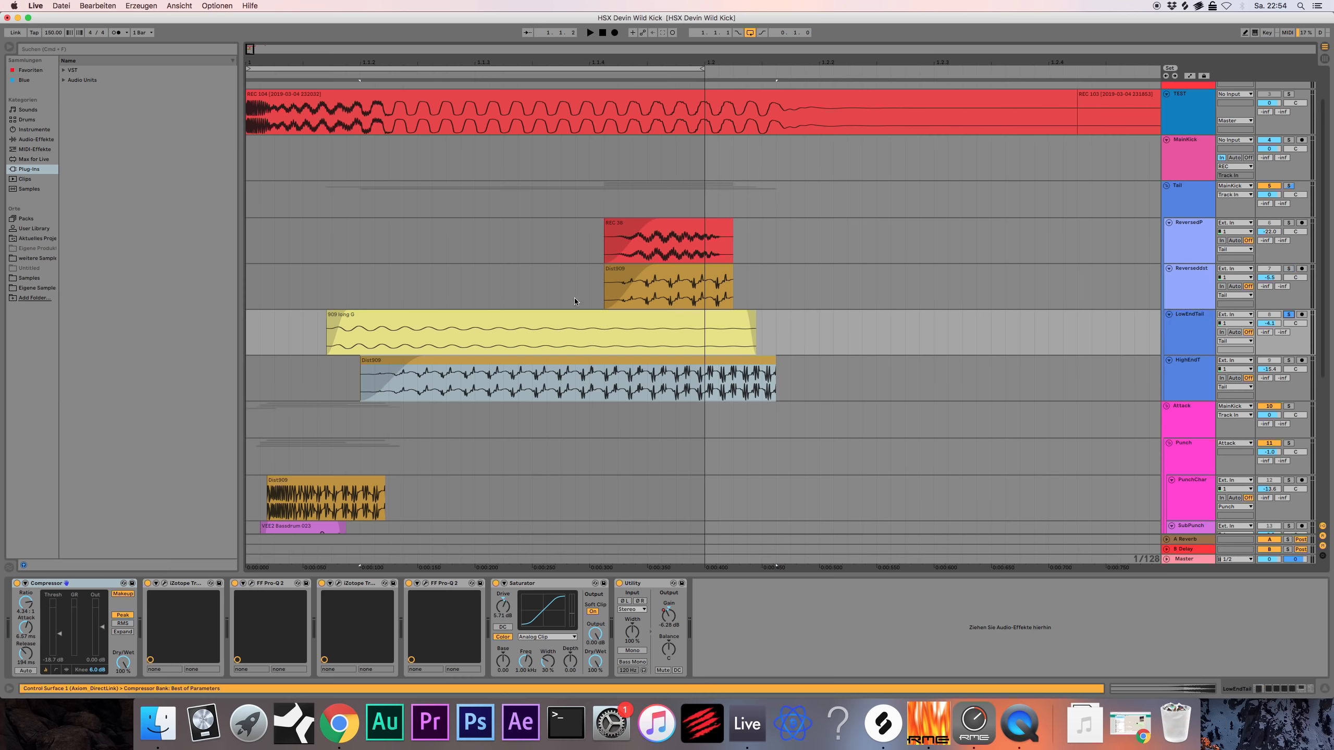
pyautogui.click(575, 316)
pyautogui.press('space')
pyautogui.press('space')
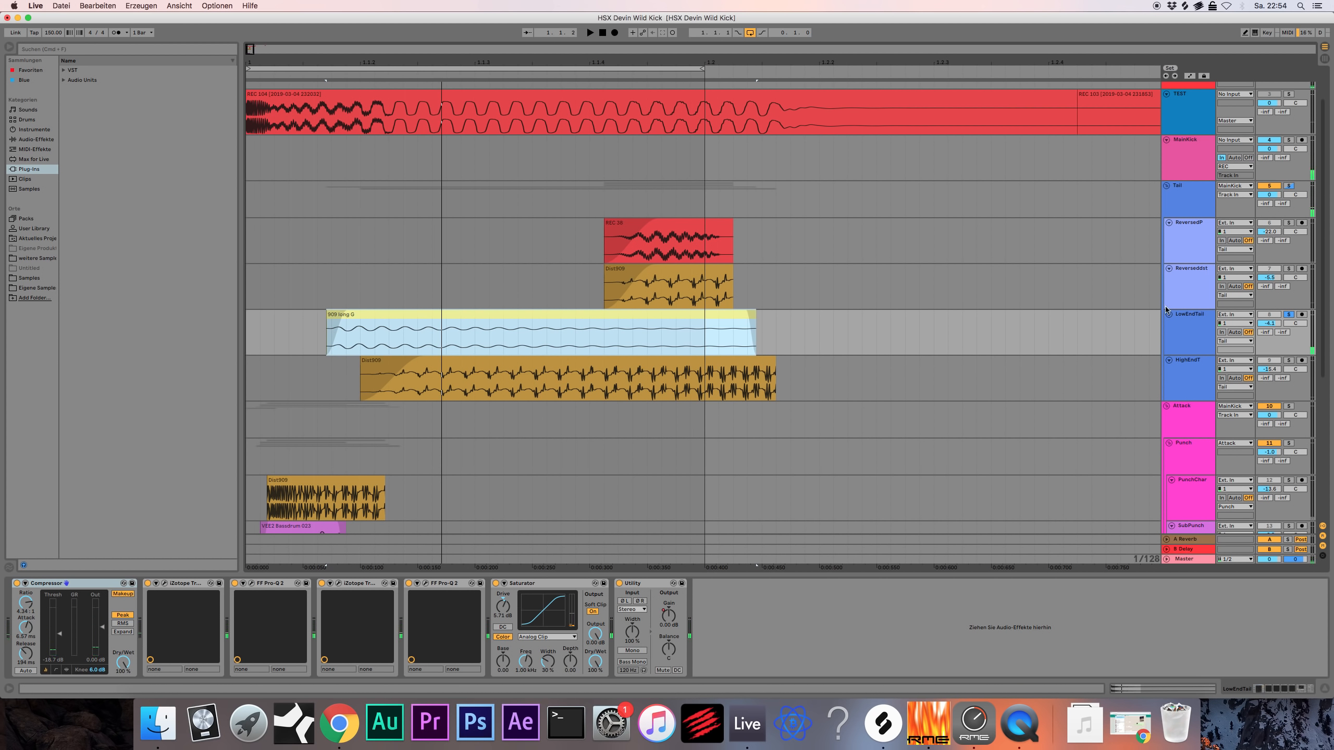
# Inspect the Stage 1 and Stage 2 distortion settings in LowEndTail's first iZotope Trash 2, and close the plug-in window.
pyautogui.click(1201, 329)
pyautogui.click(164, 583)
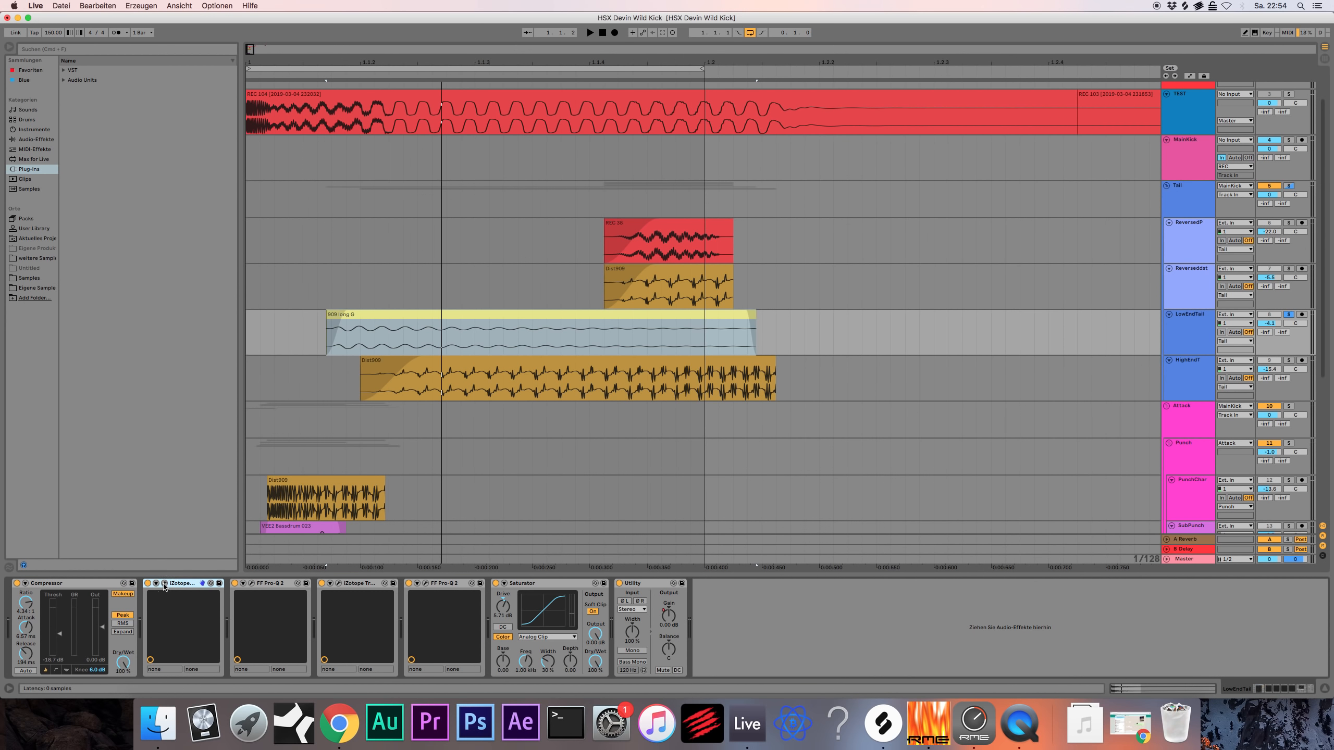
pyautogui.click(705, 333)
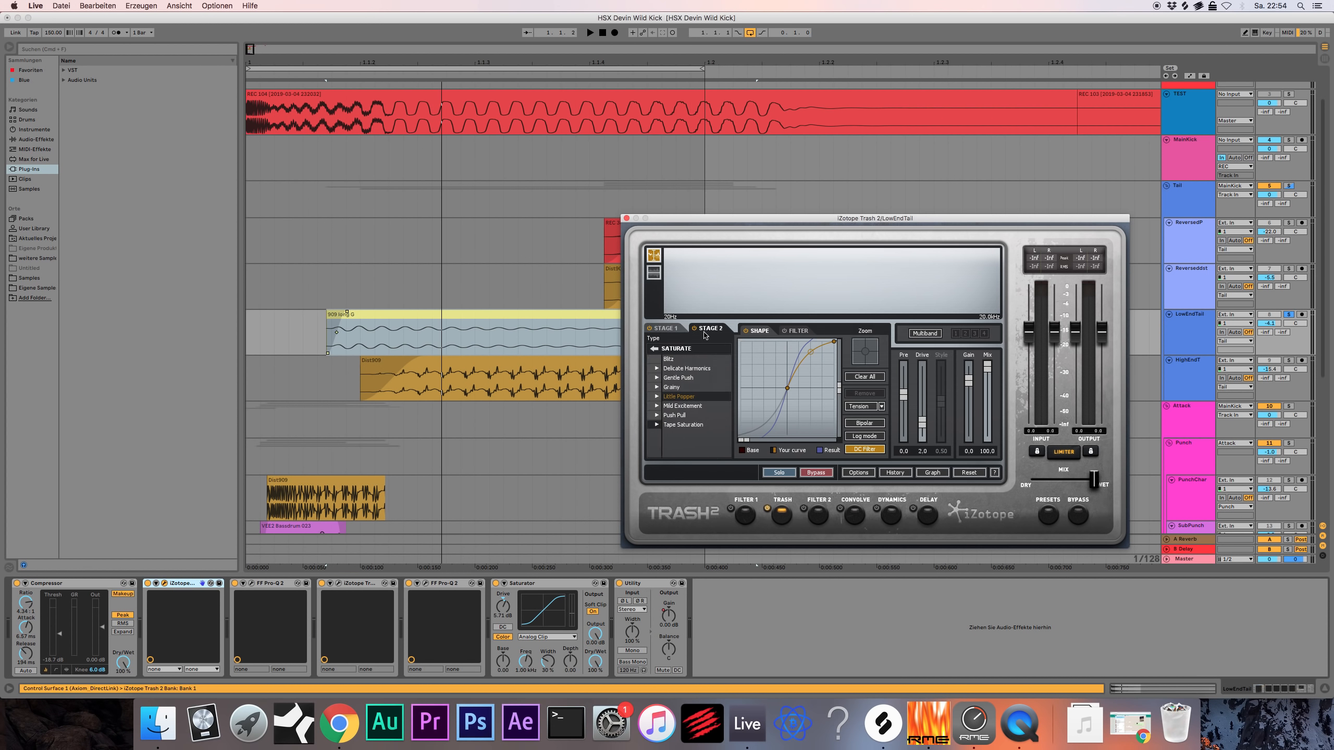
pyautogui.click(662, 330)
pyautogui.click(706, 329)
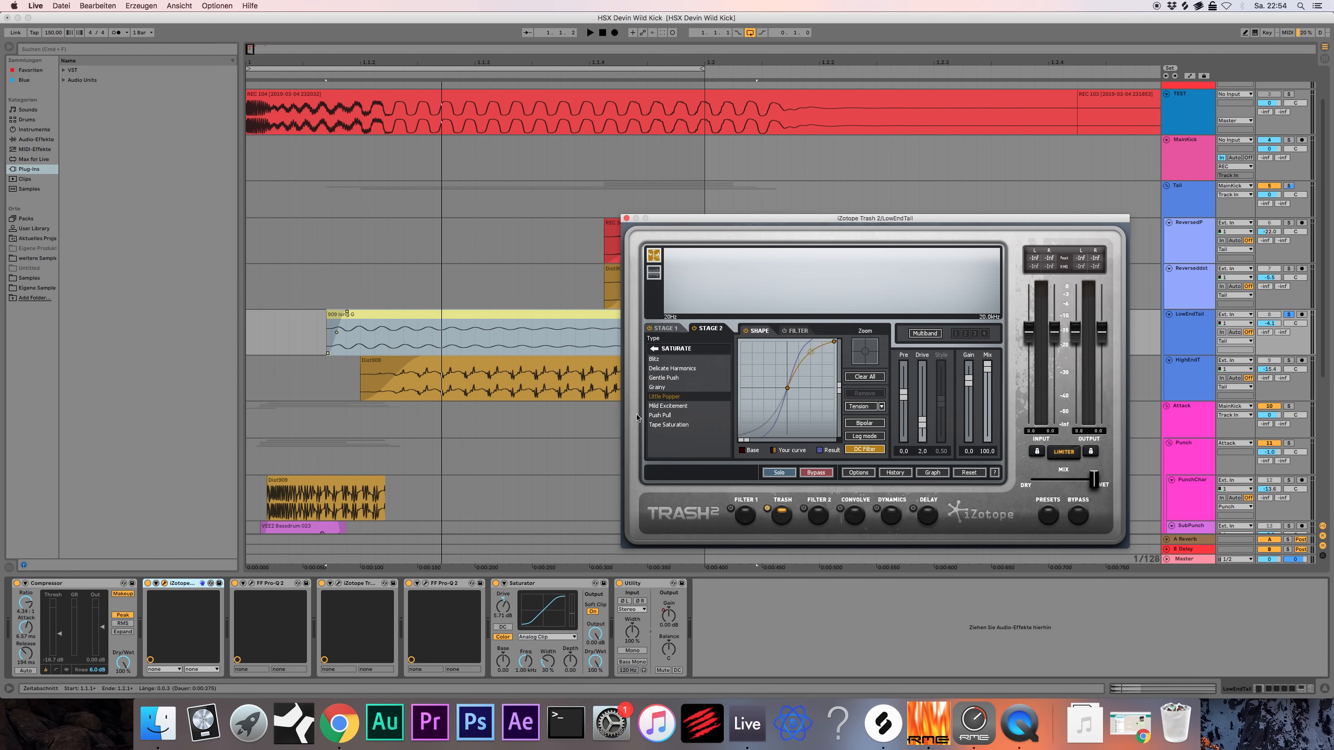
pyautogui.click(625, 218)
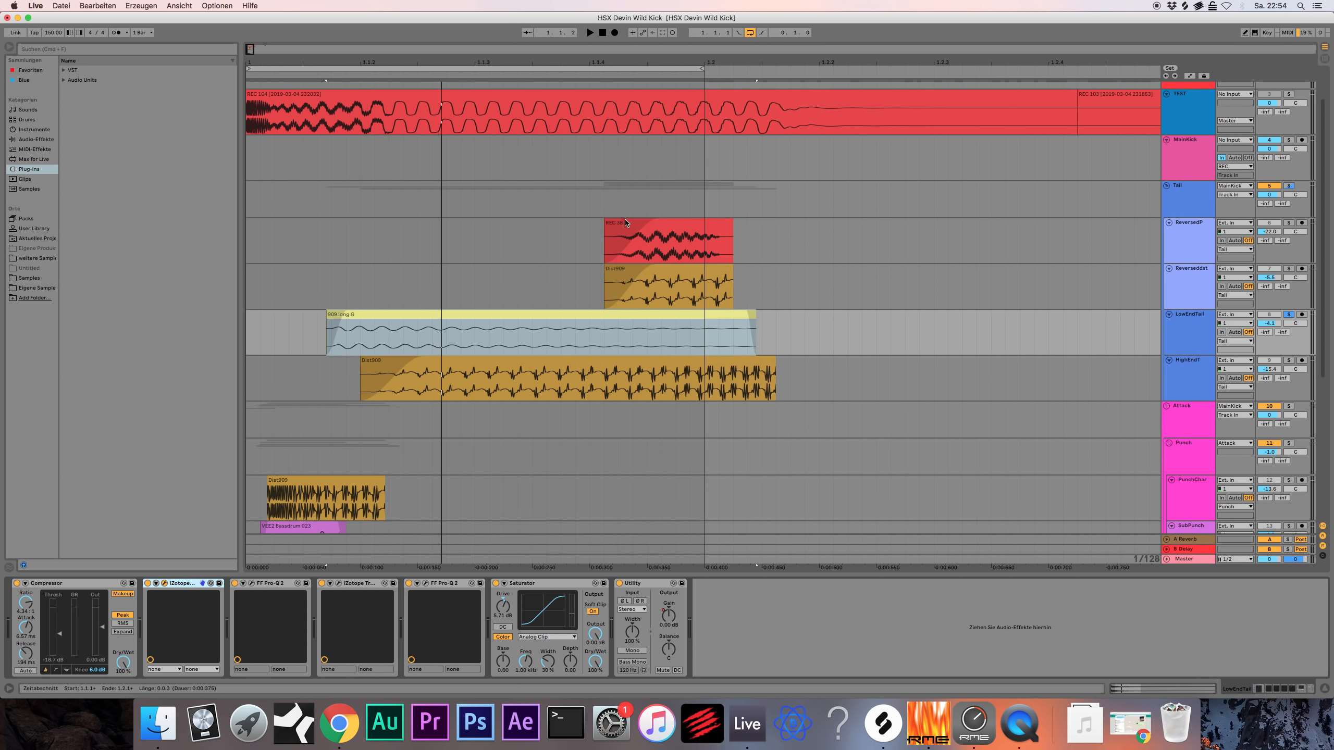
# Inspect the high cut in LowEndTail's first FF Pro-Q 2 and the Stage 1 drive in its second Trash 2.
pyautogui.click(257, 586)
pyautogui.click(252, 583)
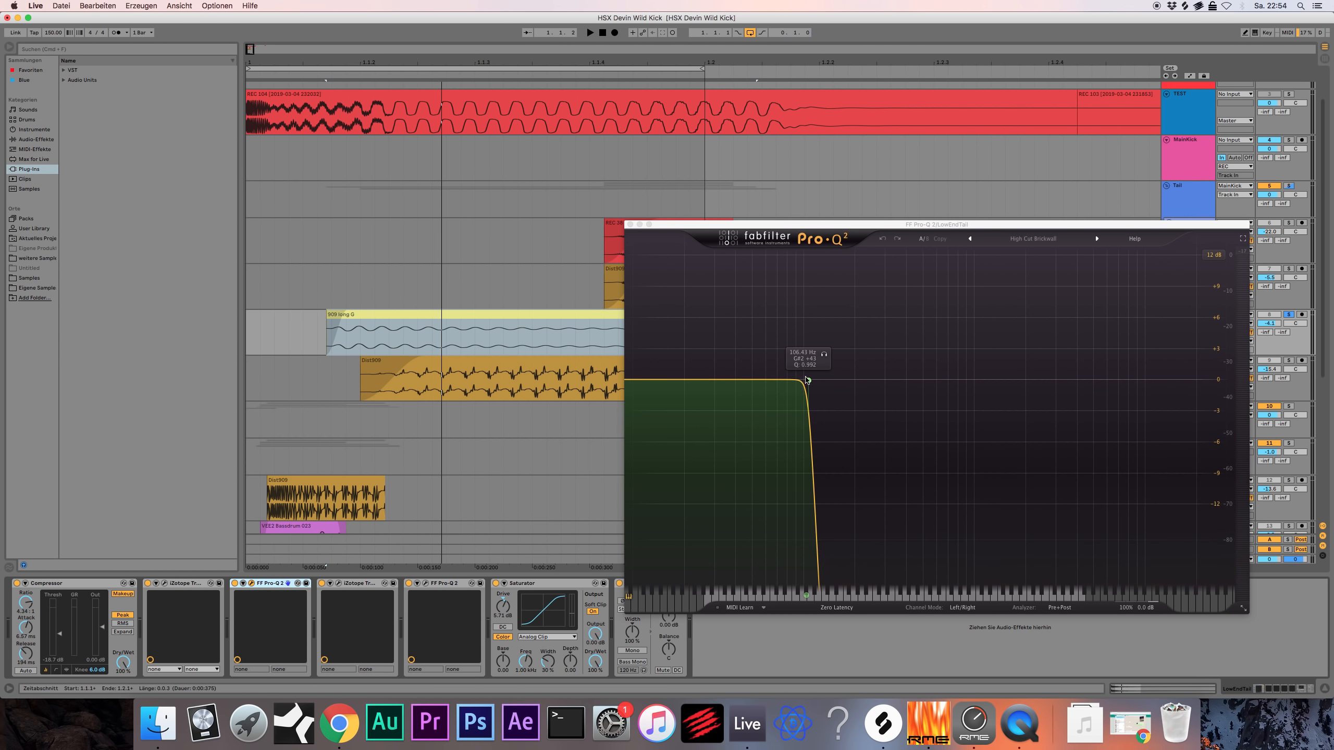
pyautogui.click(630, 225)
pyautogui.click(339, 584)
pyautogui.click(338, 583)
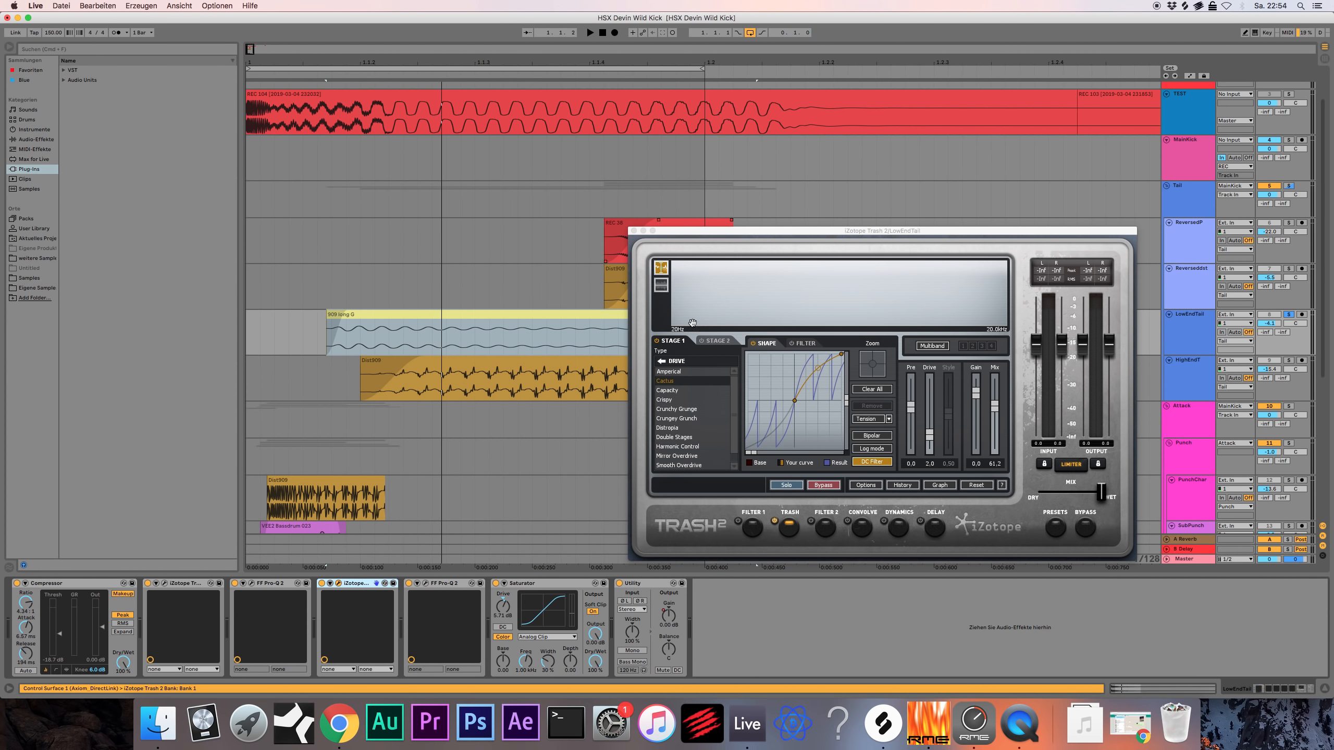
pyautogui.click(632, 232)
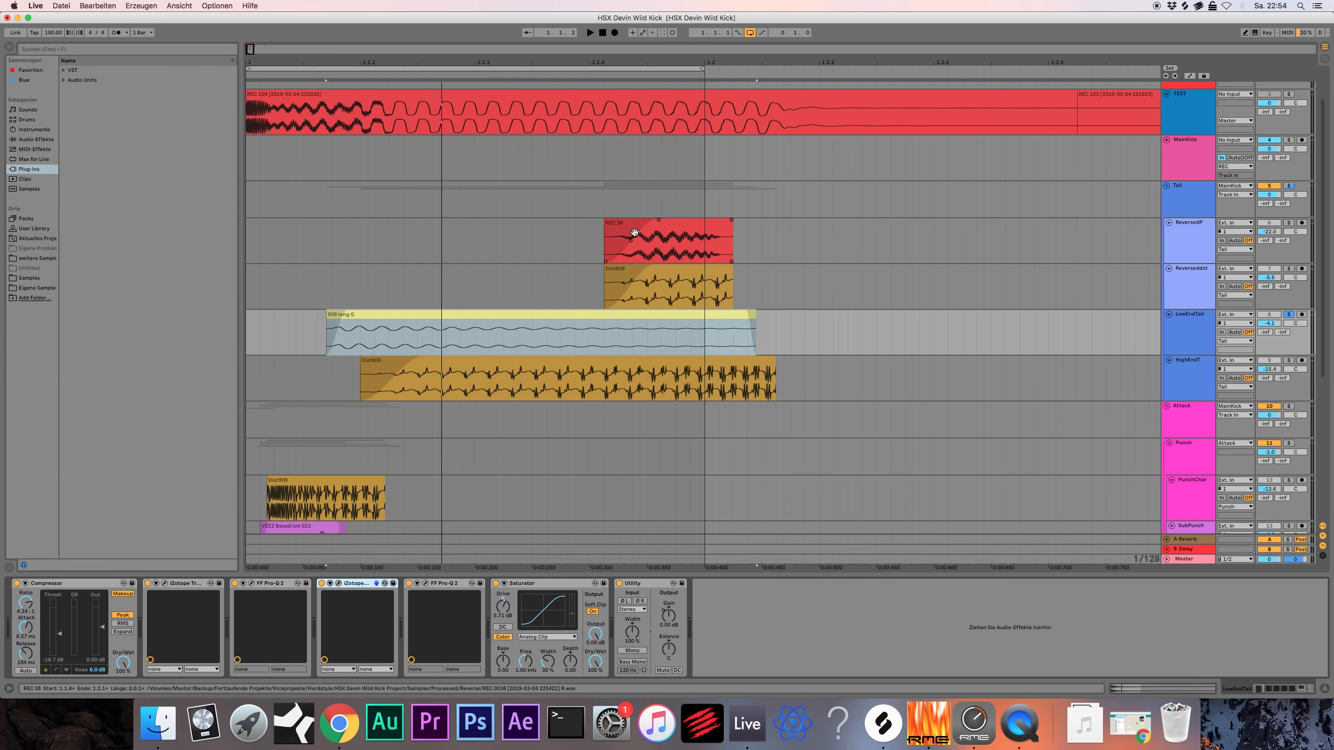
# Inspect the high cut in LowEndTail's second FF Pro-Q 2, close it, and select the Saturator for review.
pyautogui.click(426, 585)
pyautogui.click(426, 584)
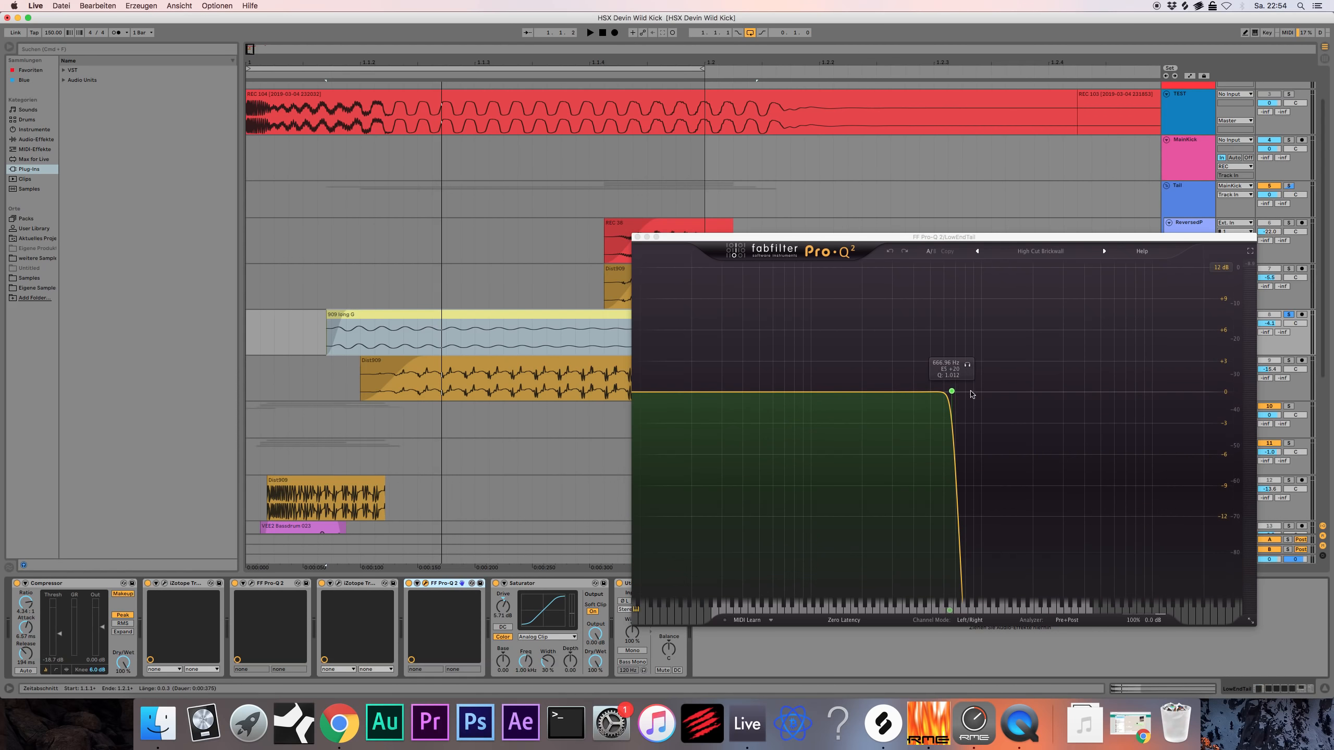
pyautogui.click(637, 237)
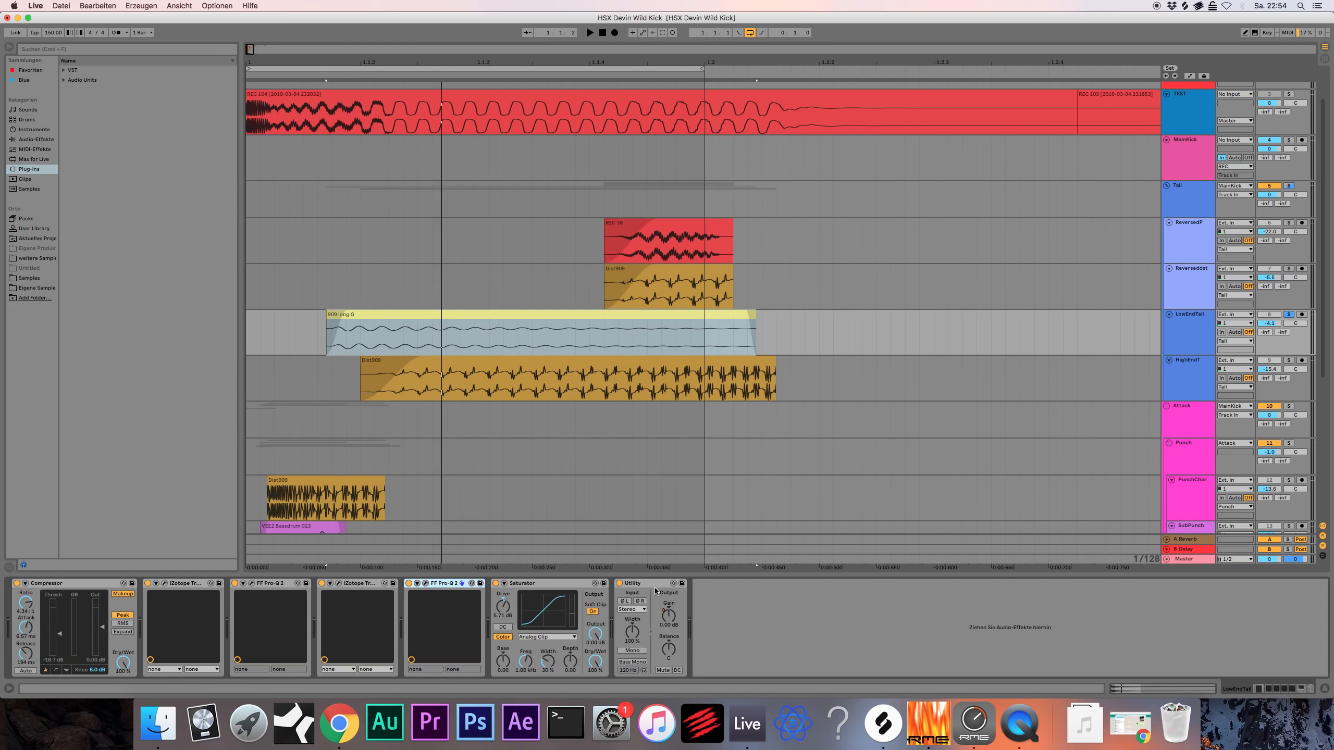
pyautogui.click(516, 608)
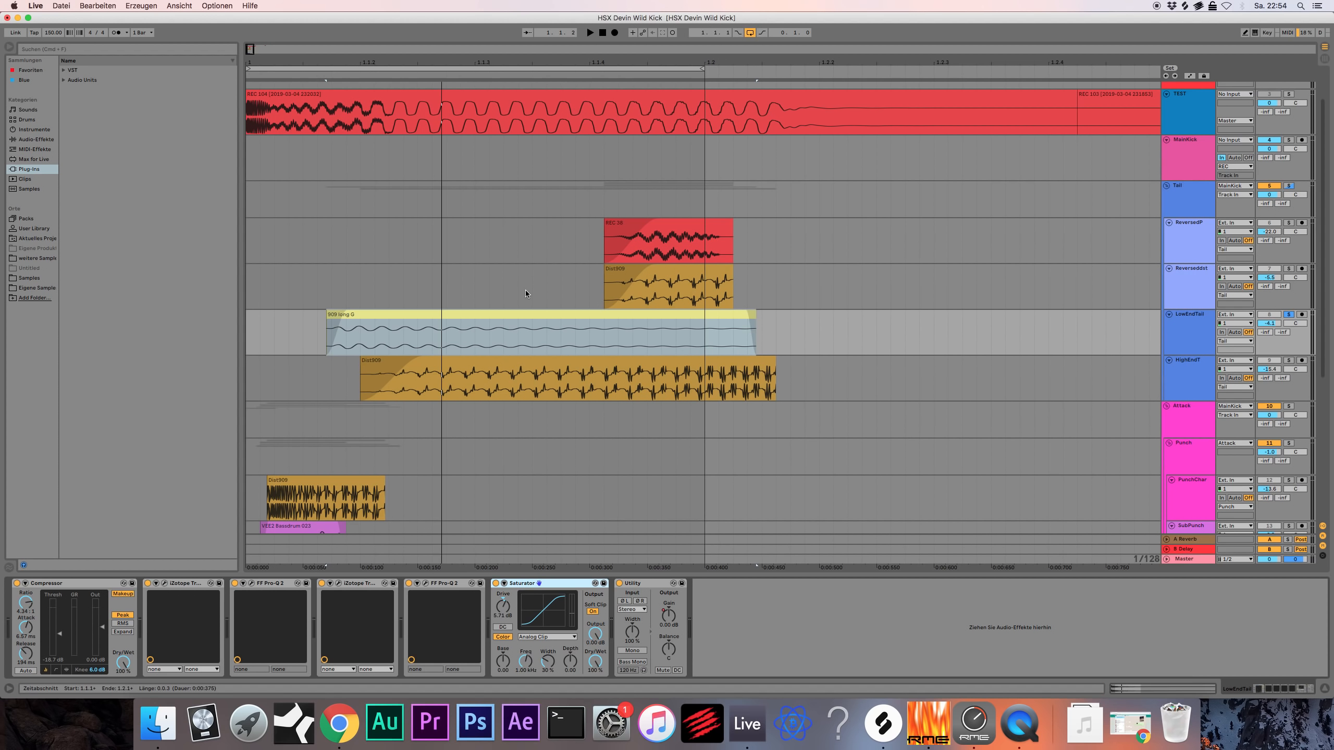
# Show the Utility gain automation of the LowEndTail track and play the soloed layer.
pyautogui.scroll(1, 525, 291)
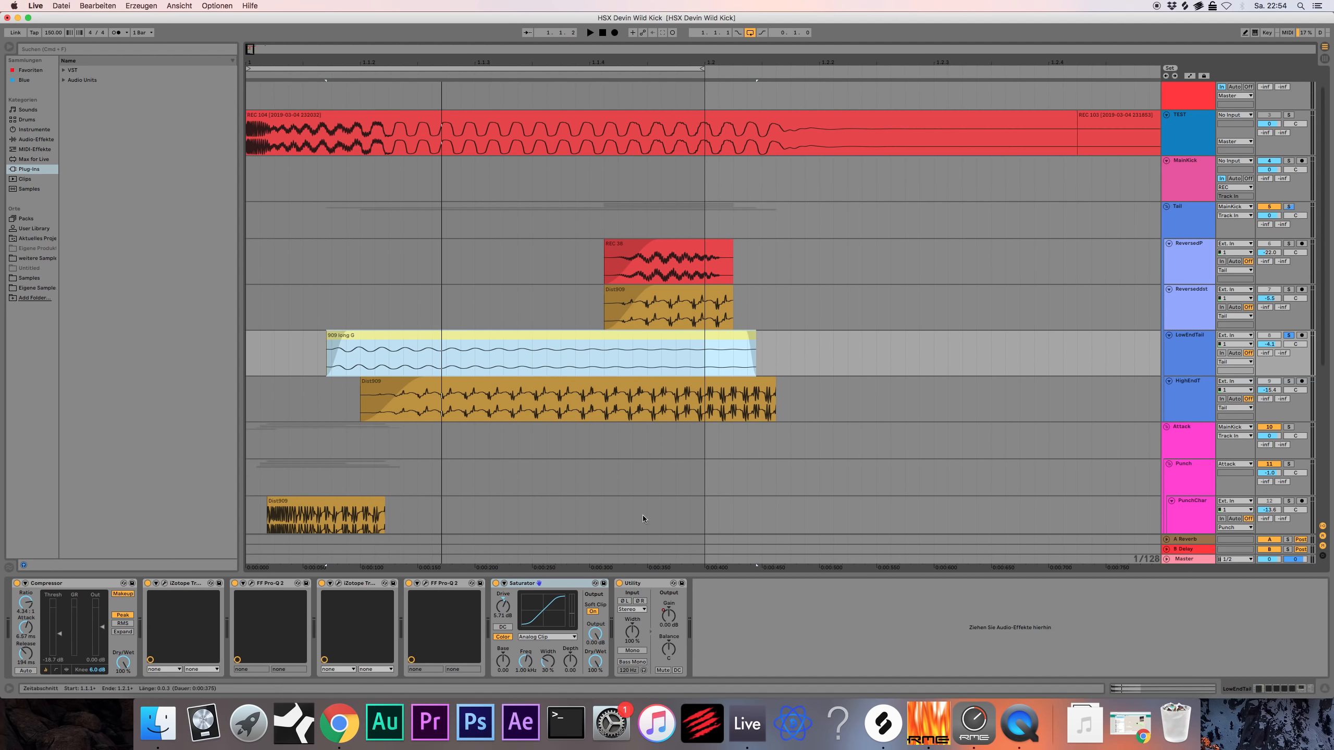
pyautogui.click(648, 583)
pyautogui.rightClick(668, 616)
pyautogui.click(683, 622)
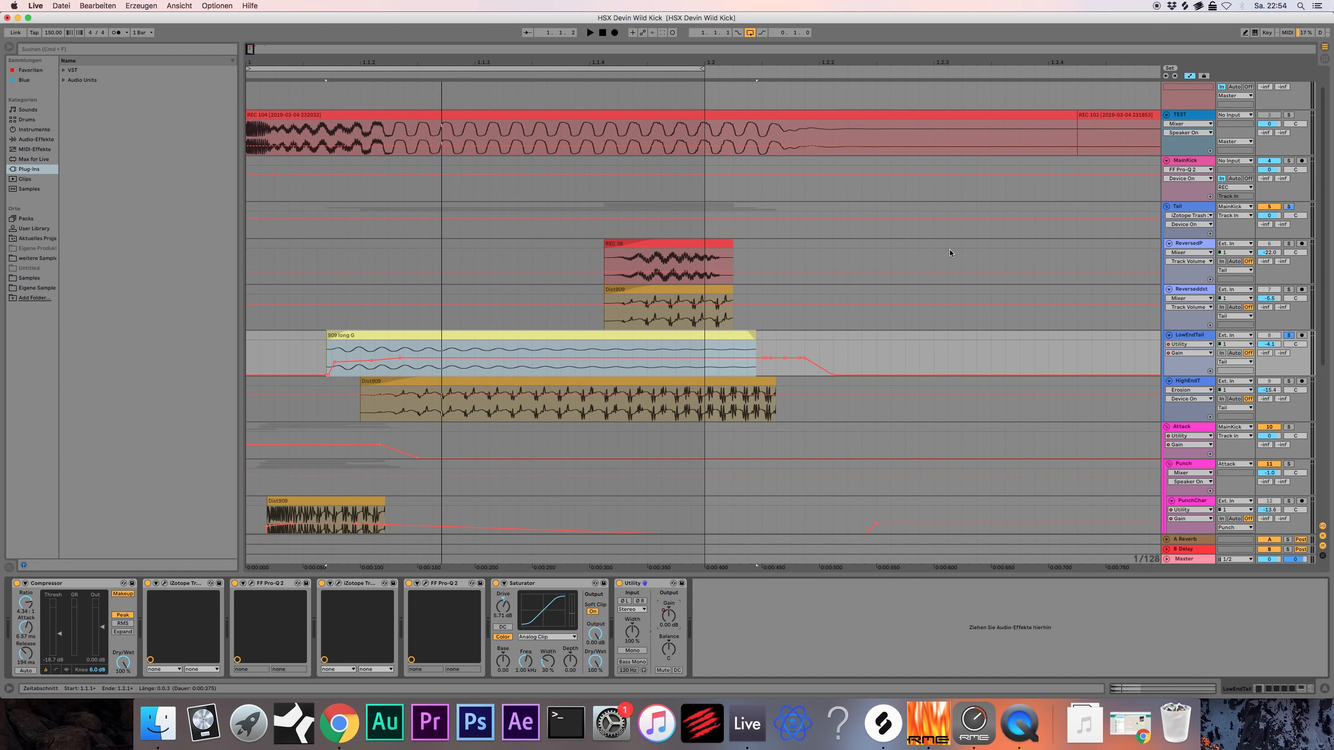
pyautogui.scroll(2, 949, 253)
pyautogui.press('space')
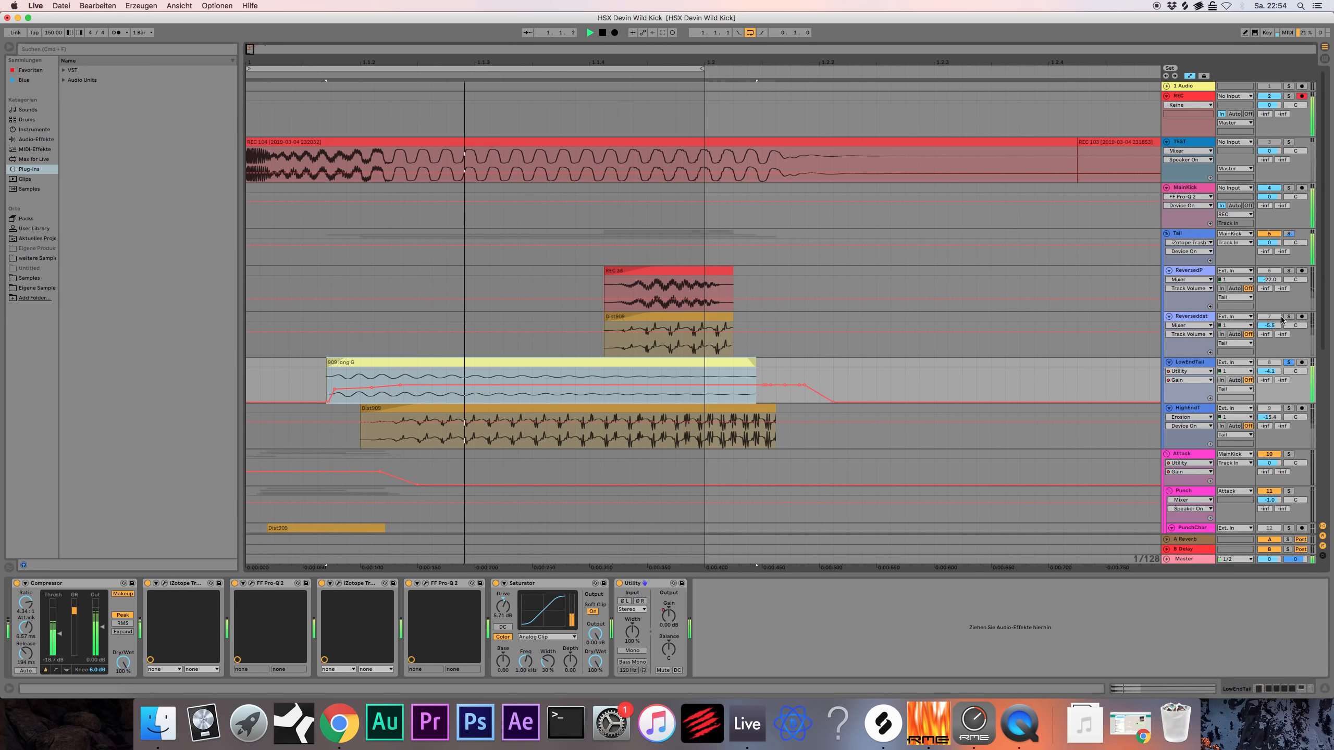
# Solo the ReversedDist track, select its Dist909 clip and play it.
pyautogui.click(1282, 317)
pyautogui.press('space')
pyautogui.click(705, 312)
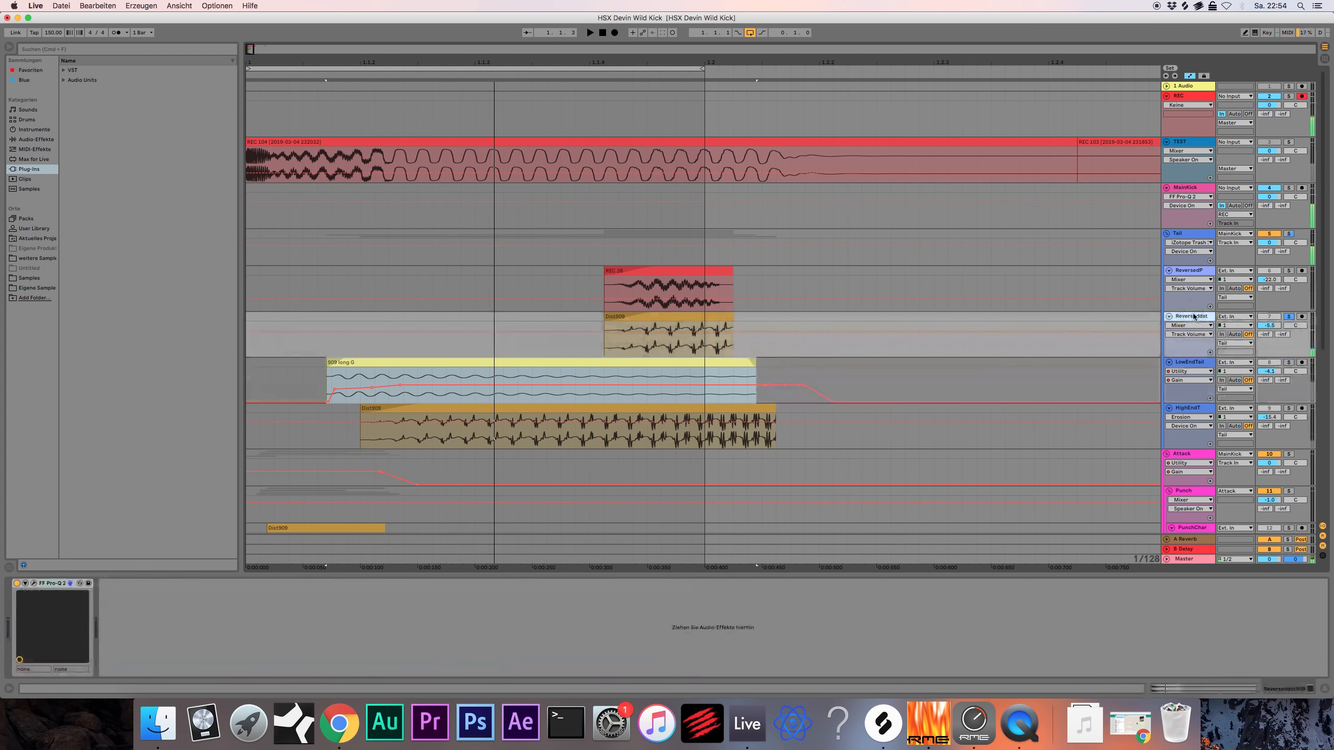
pyautogui.click(704, 315)
pyautogui.press('space')
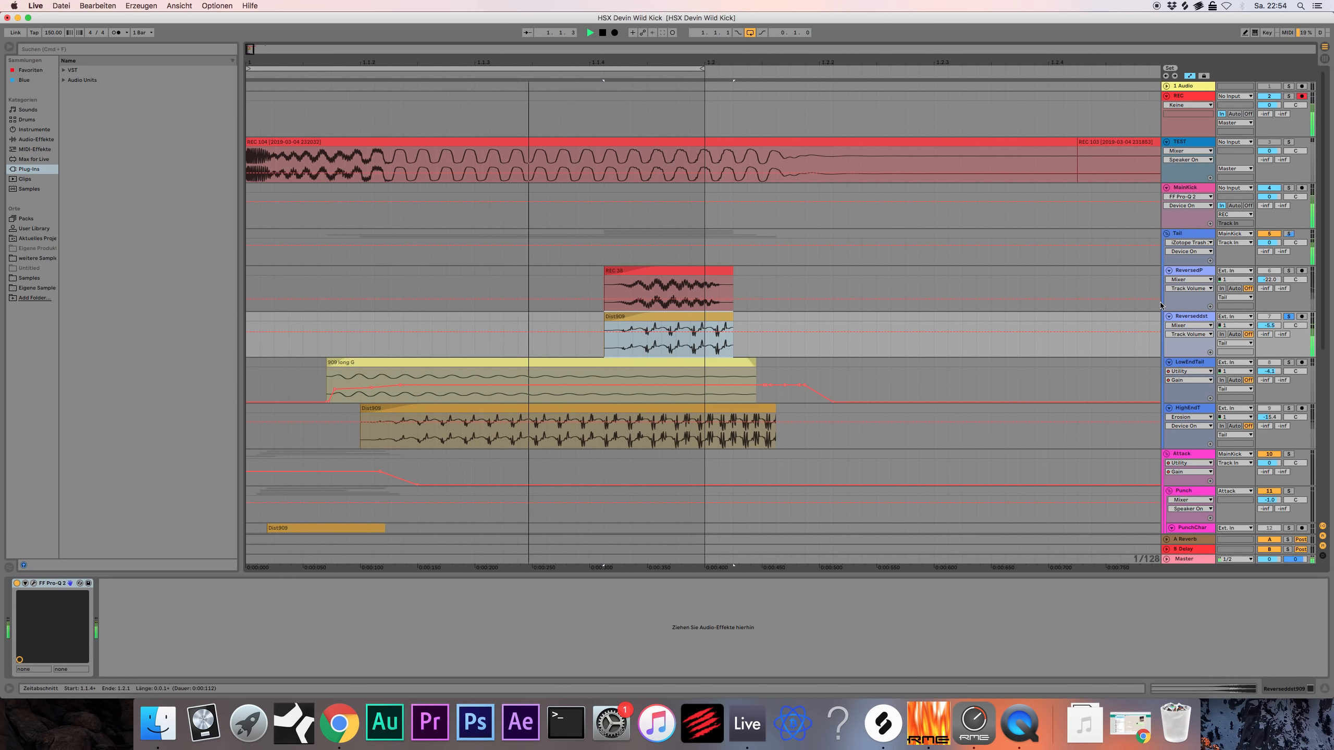
pyautogui.press('space')
# Solo the ReversedP track and play it briefly, keeping the track selected for review.
pyautogui.click(1199, 269)
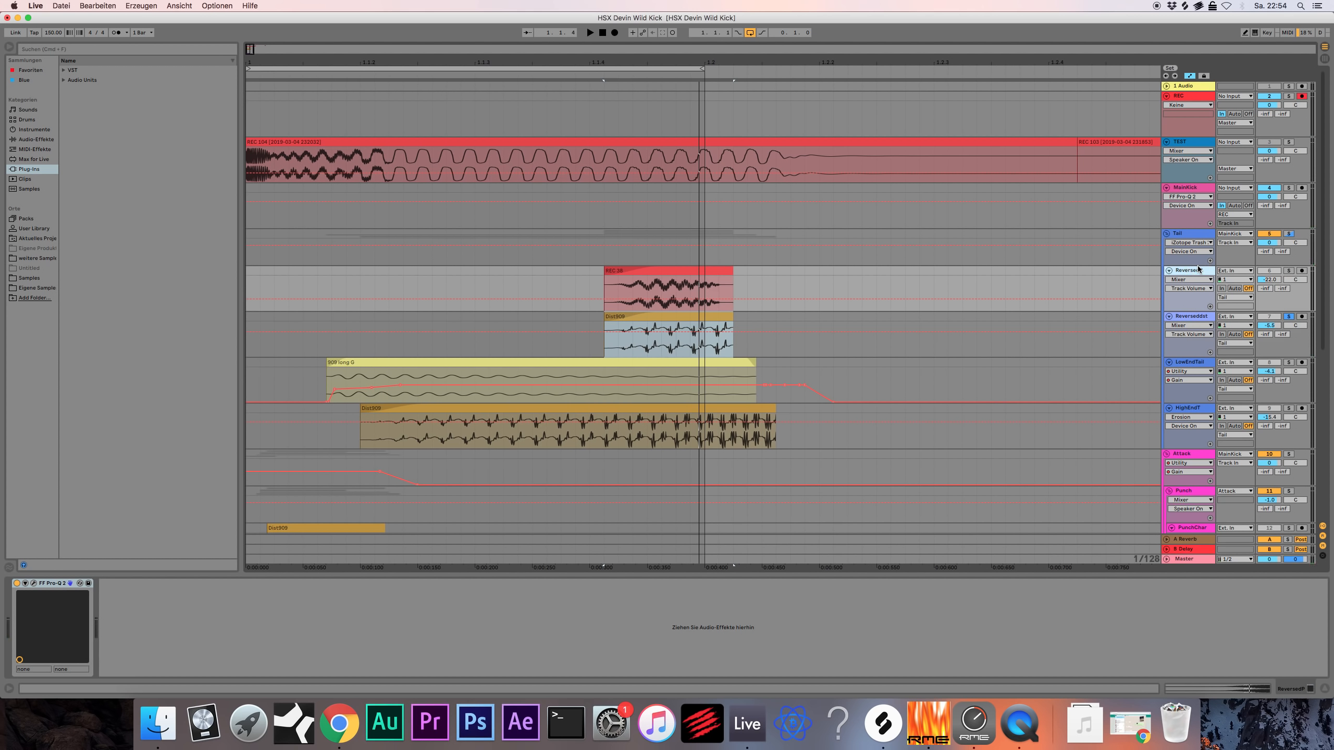
pyautogui.press('s')
pyautogui.press('space')
pyautogui.press('space')
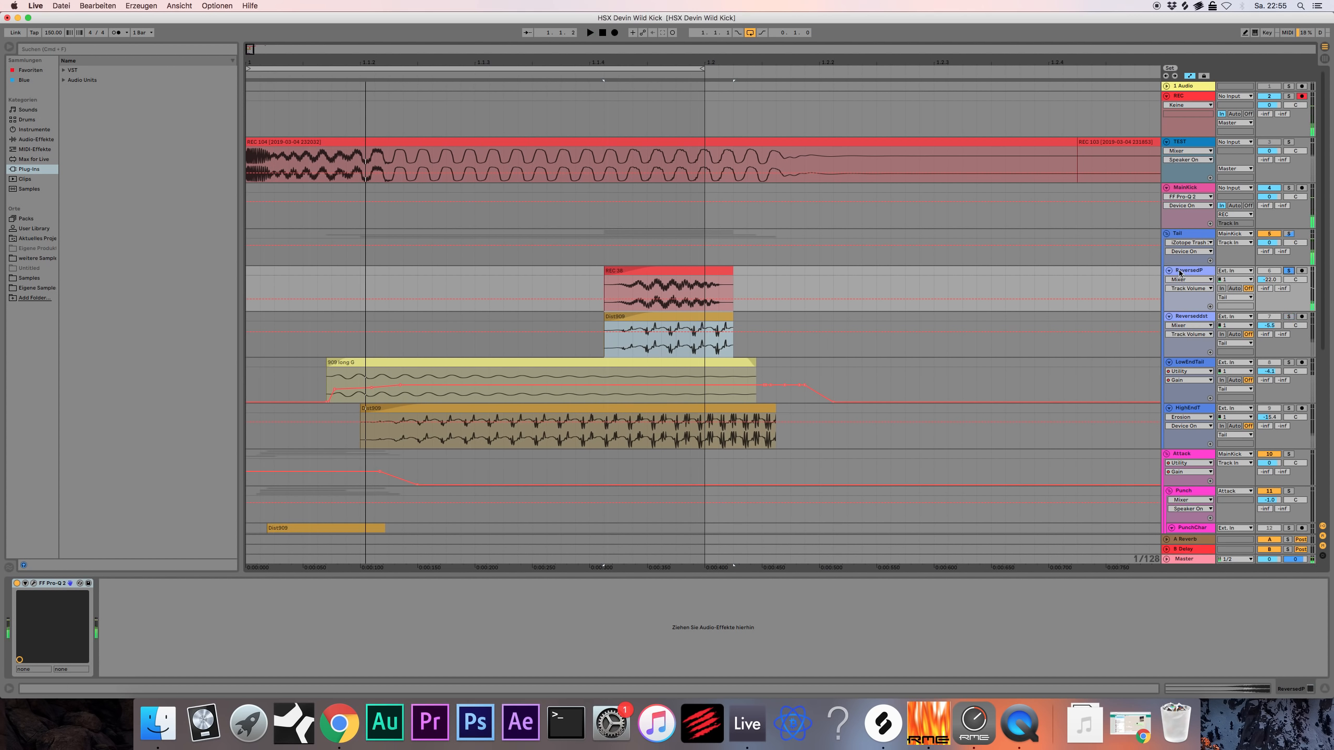
pyautogui.click(1188, 272)
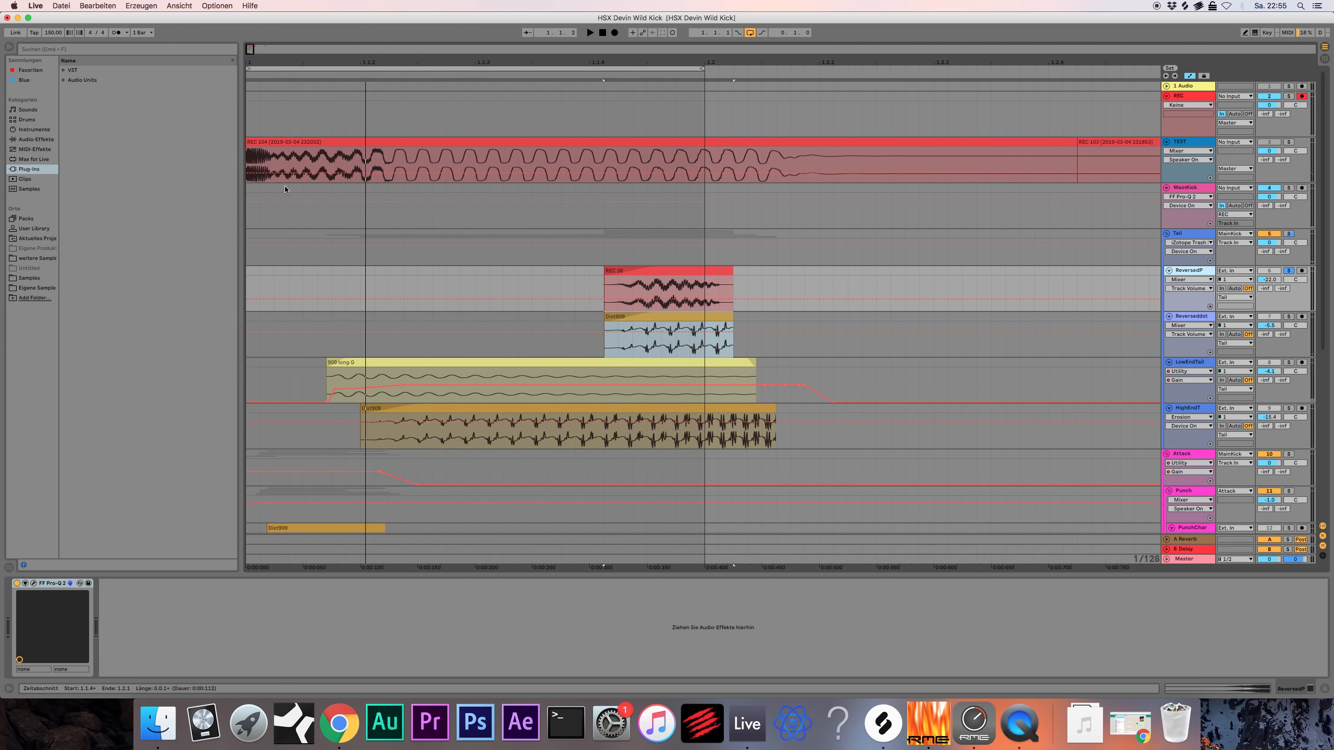
# Inspect the low cut in ReversedP's FF Pro-Q 2 during playback, and close the plug-in window.
pyautogui.click(34, 584)
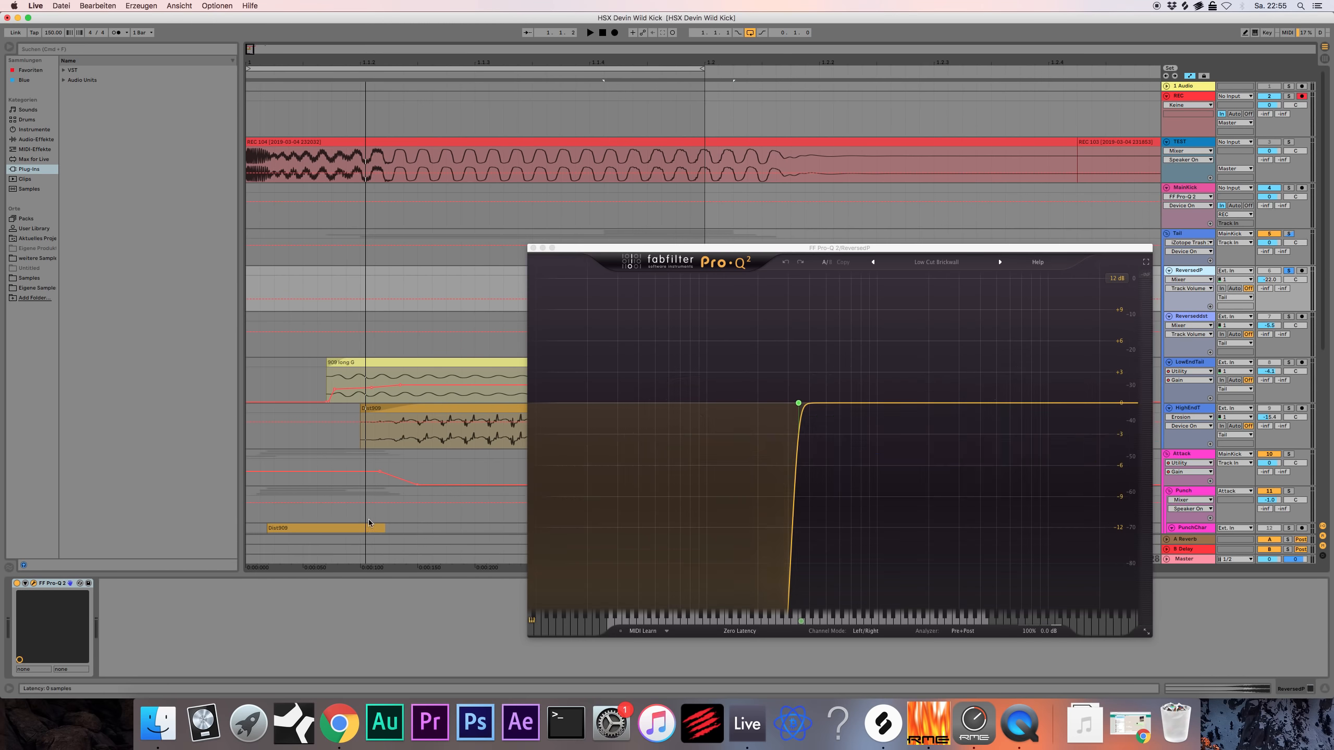
pyautogui.press('space')
pyautogui.click(532, 248)
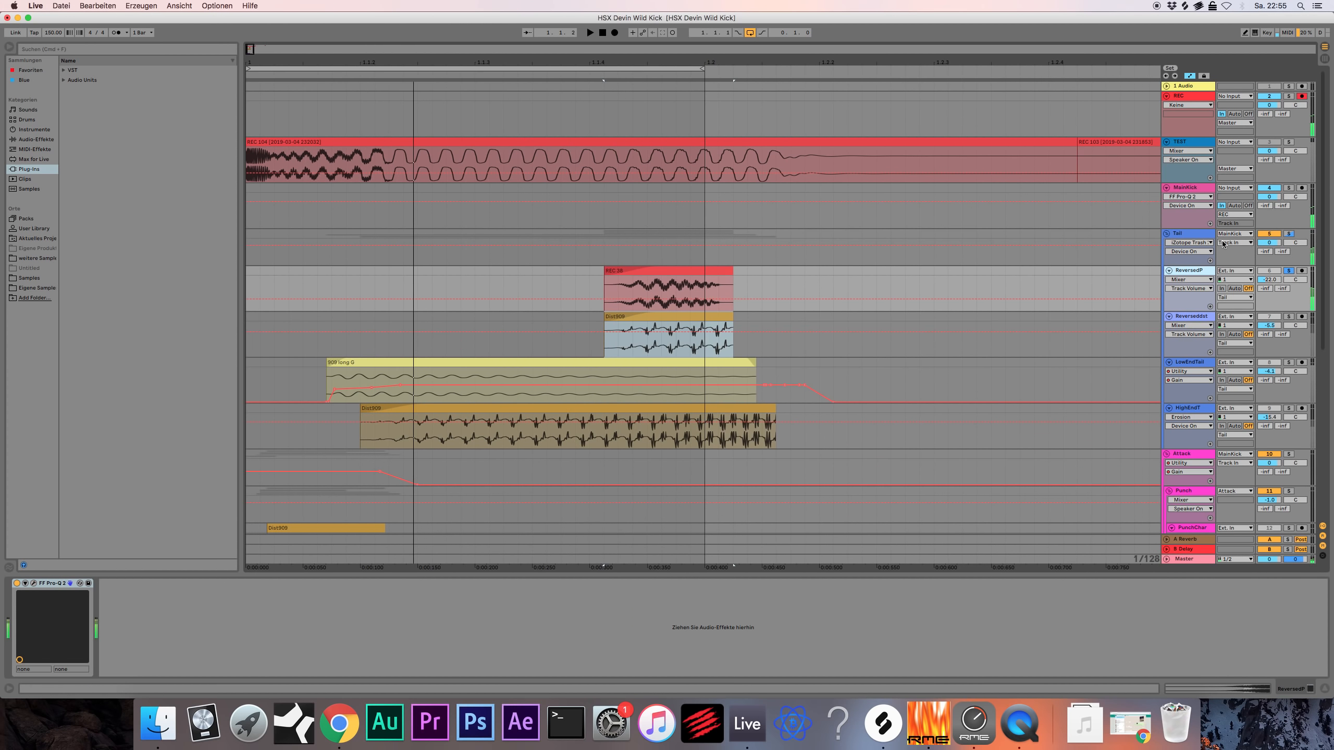
# Solo the Tail group and listen to all its layers together with the group's effect chain.
pyautogui.click(1188, 234)
pyautogui.click(1289, 235)
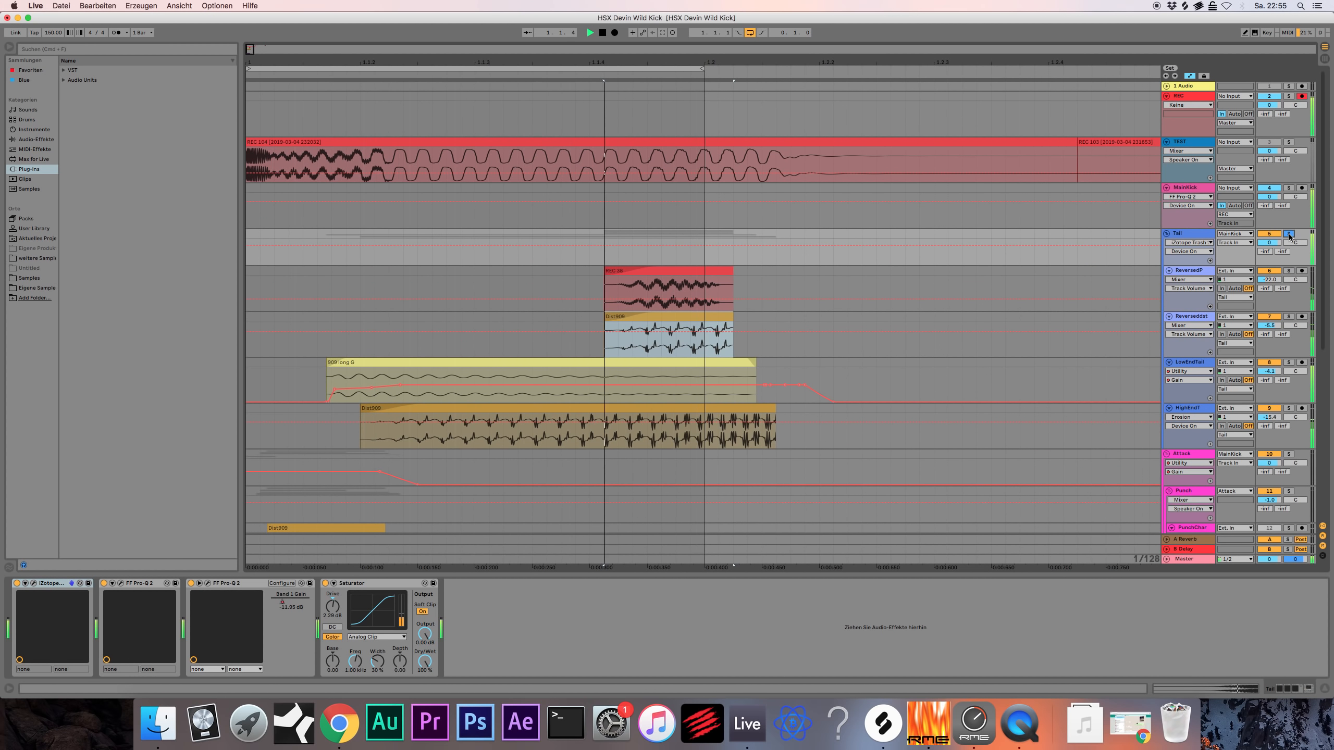
pyautogui.press('space')
pyautogui.click(1185, 234)
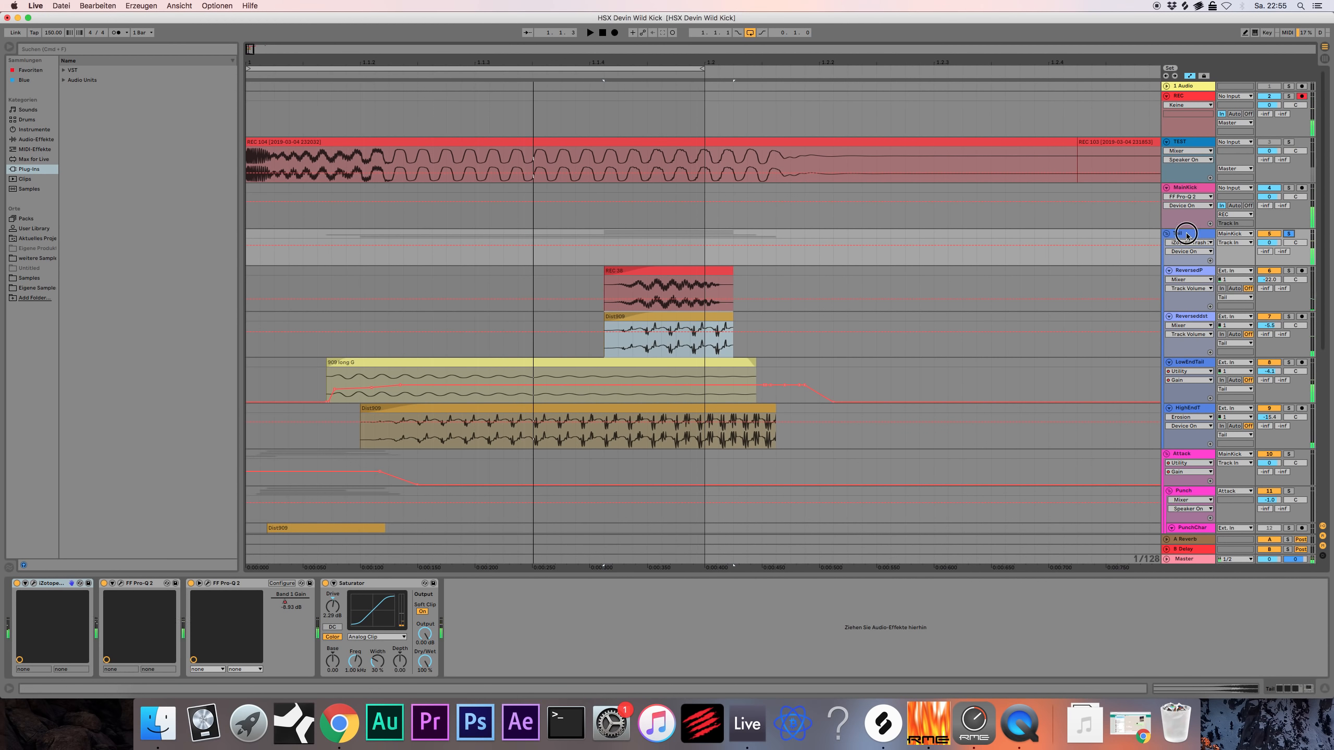
# Unsolo the Tail group, play the complete kick and look over all its layers.
pyautogui.click(1292, 234)
pyautogui.press('space')
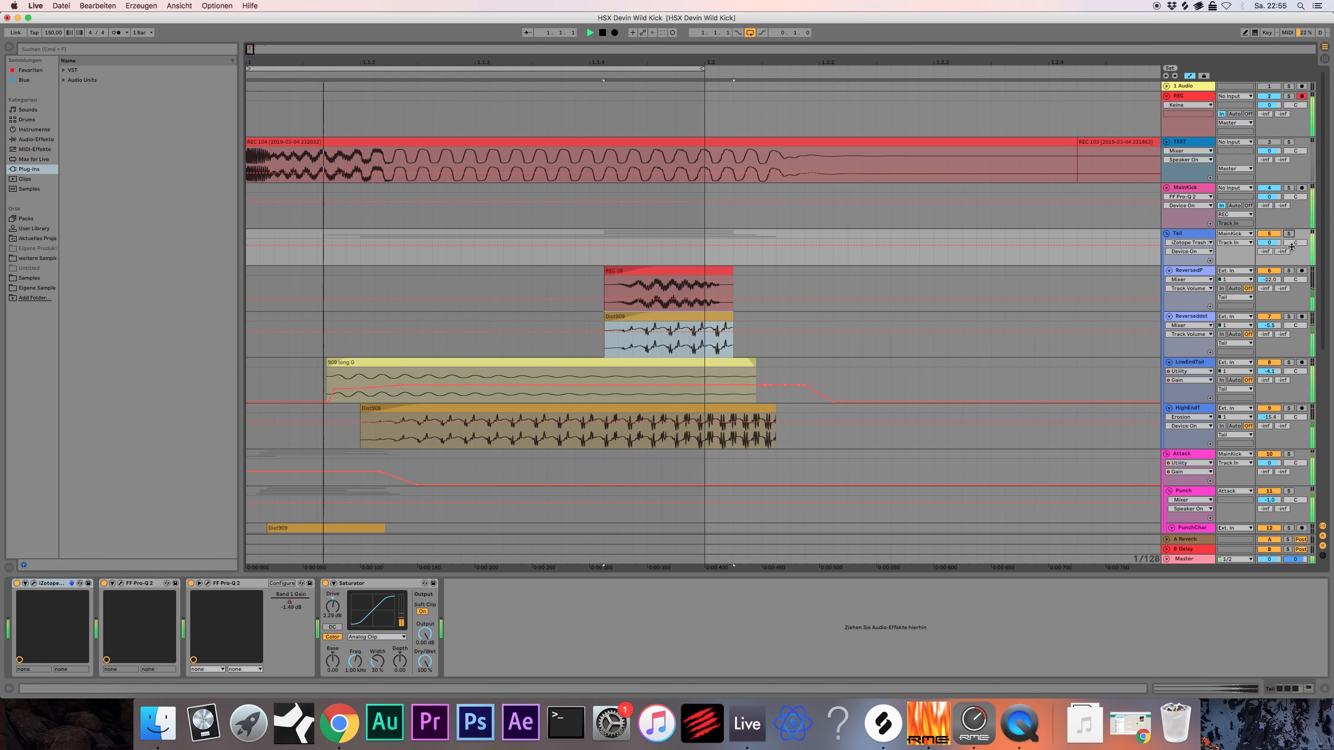
pyautogui.scroll(-10, 847, 379)
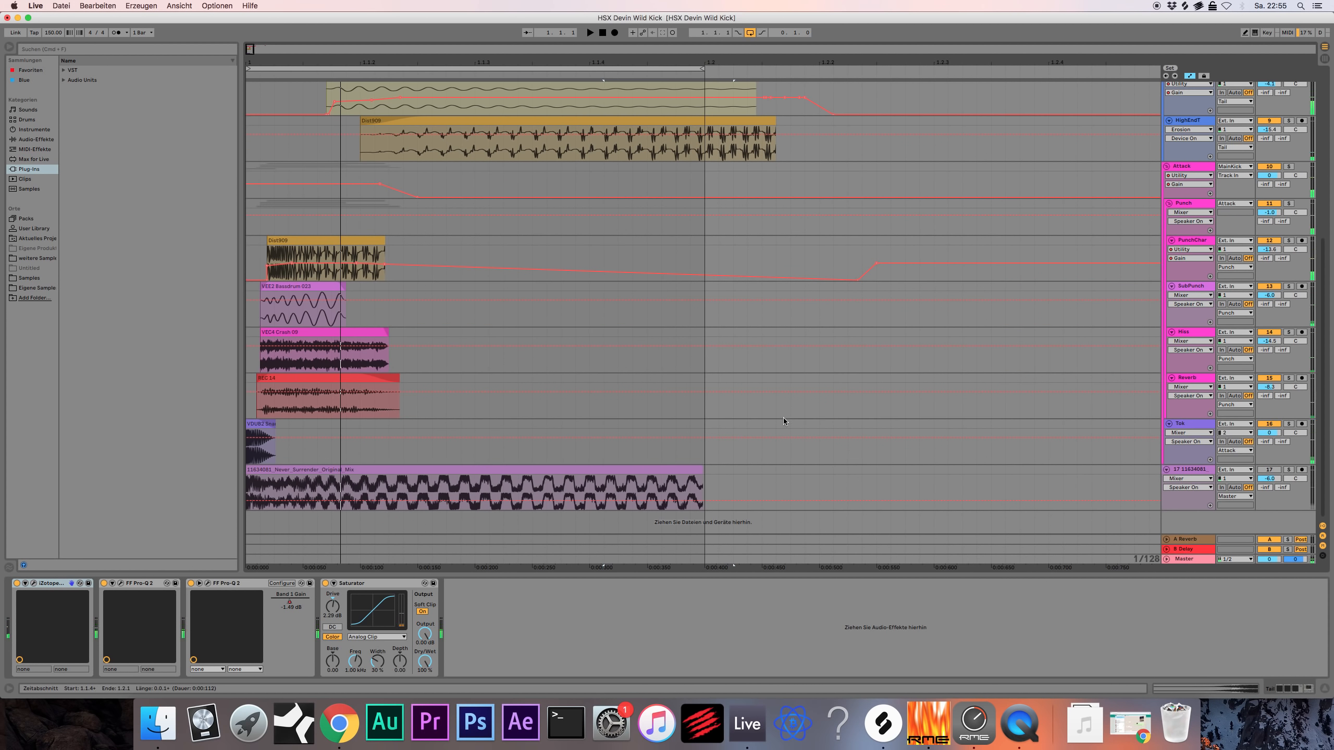
pyautogui.scroll(10, 784, 420)
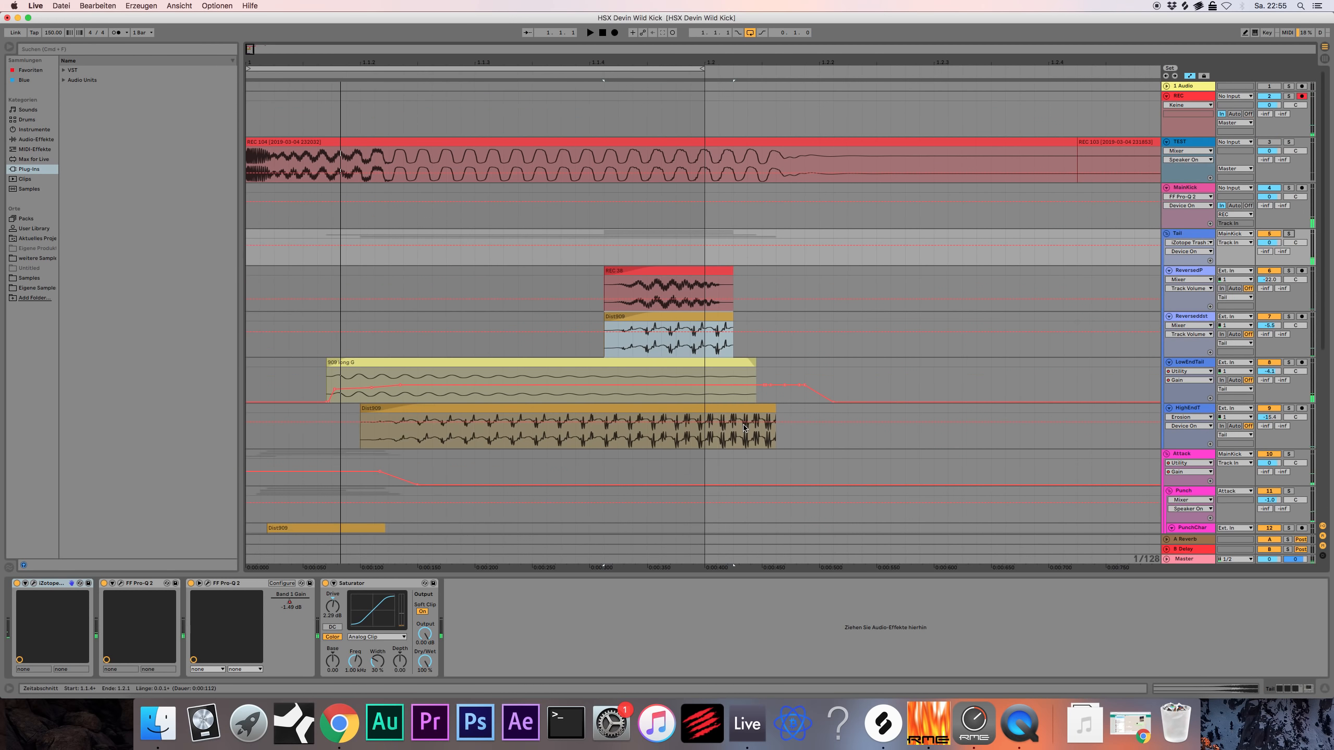
# Open the recent set HSX Devin Wild Kick (Dröhn-Edit).als without saving changes to the current set.
pyautogui.click(1165, 88)
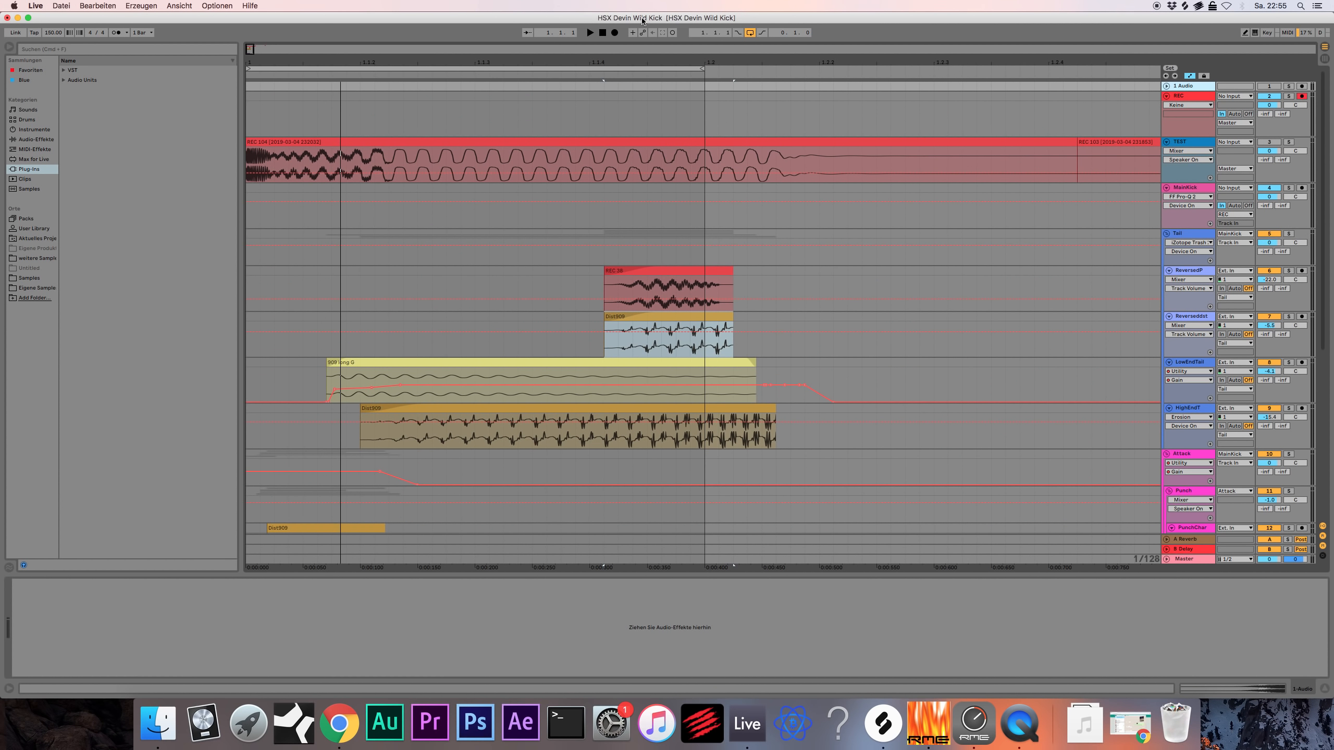
pyautogui.click(61, 5)
pyautogui.moveTo(157, 38)
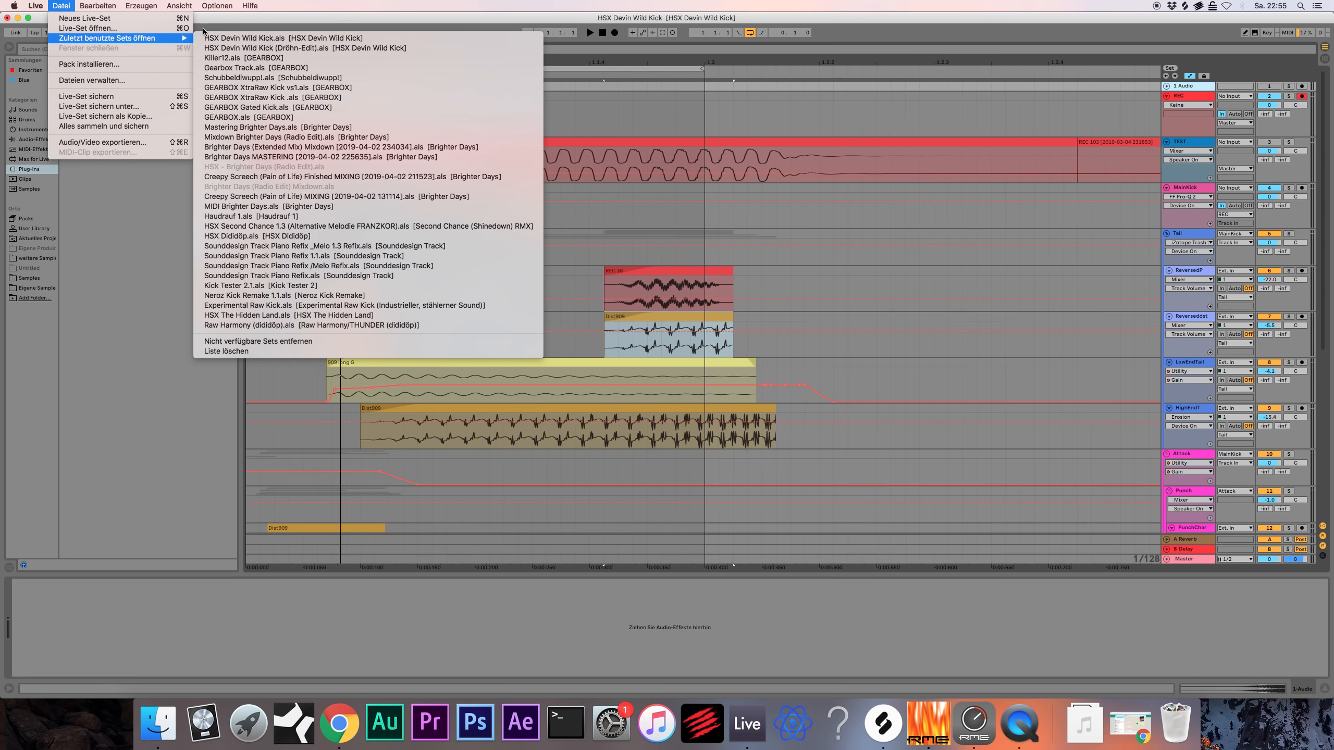
pyautogui.click(242, 48)
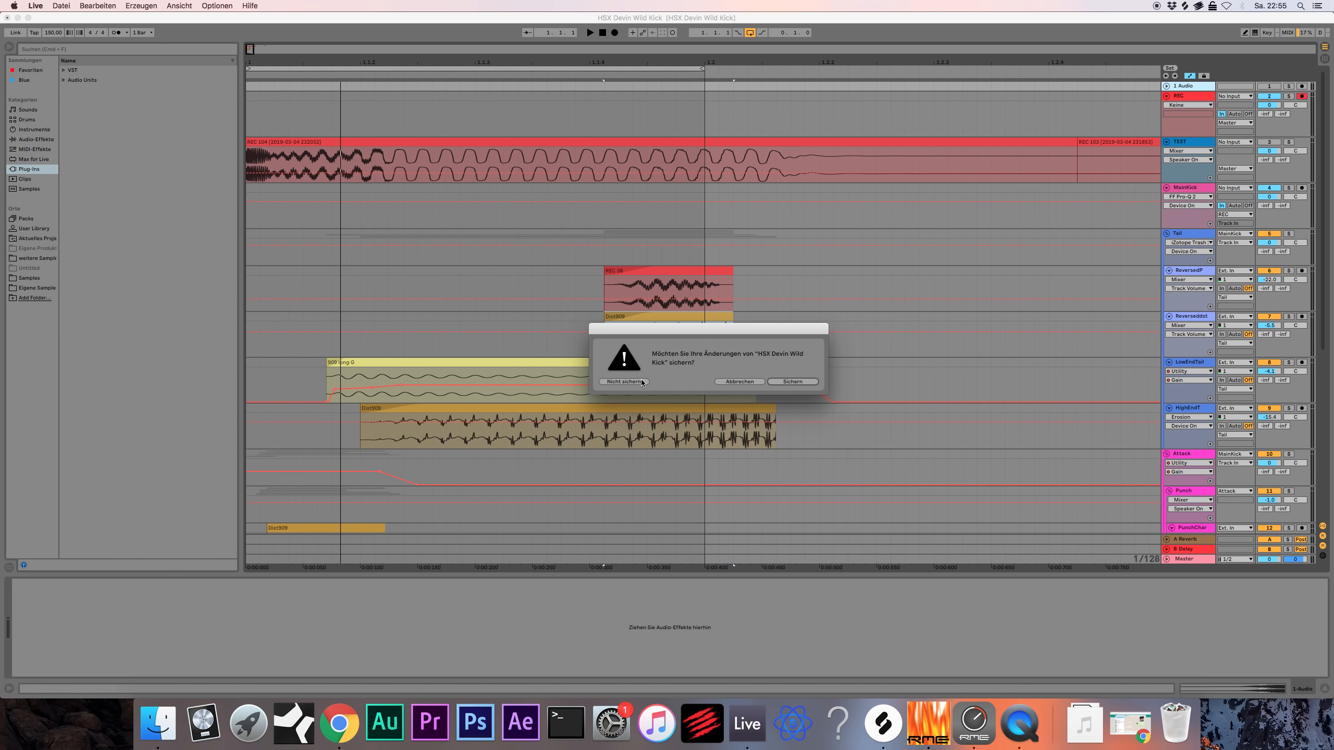
pyautogui.click(635, 382)
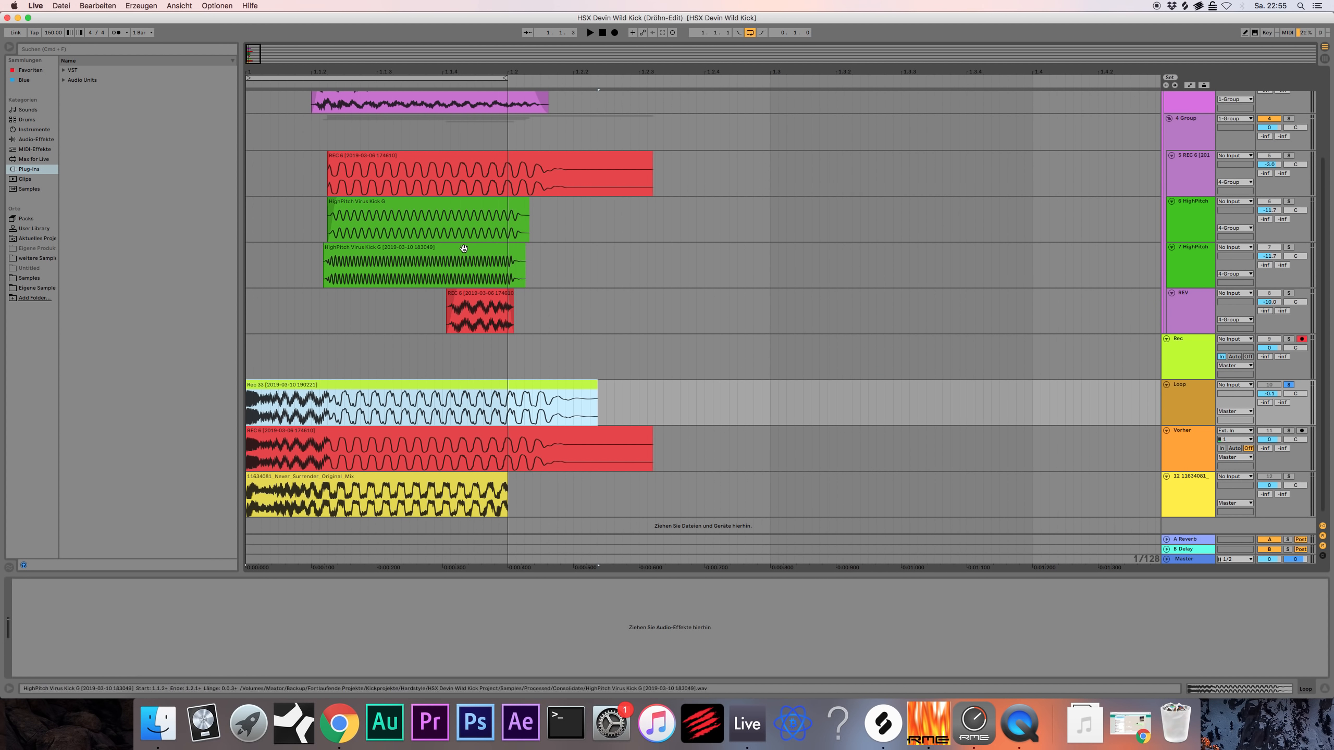
# Look over the Dröhn-Edit layers, solo the 2 F track and play its REC clip.
pyautogui.scroll(-5, 370, 383)
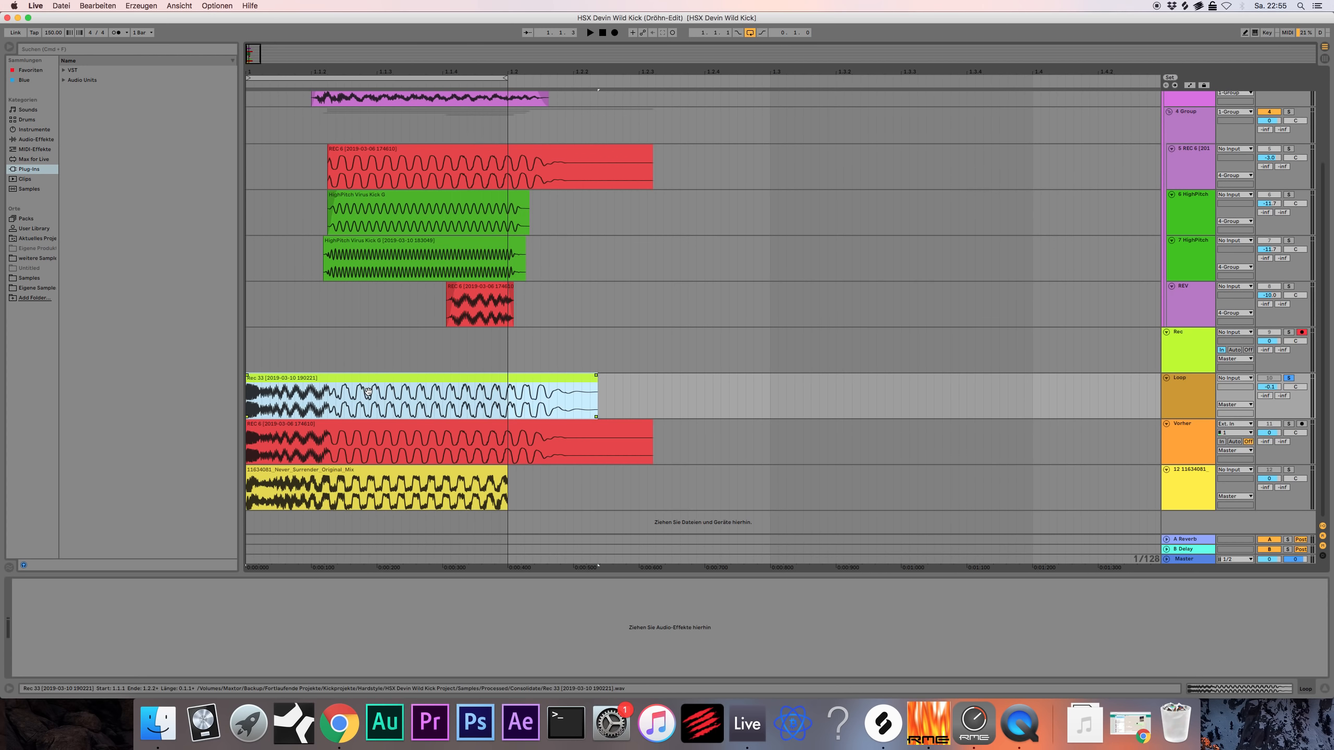
pyautogui.scroll(5, 373, 380)
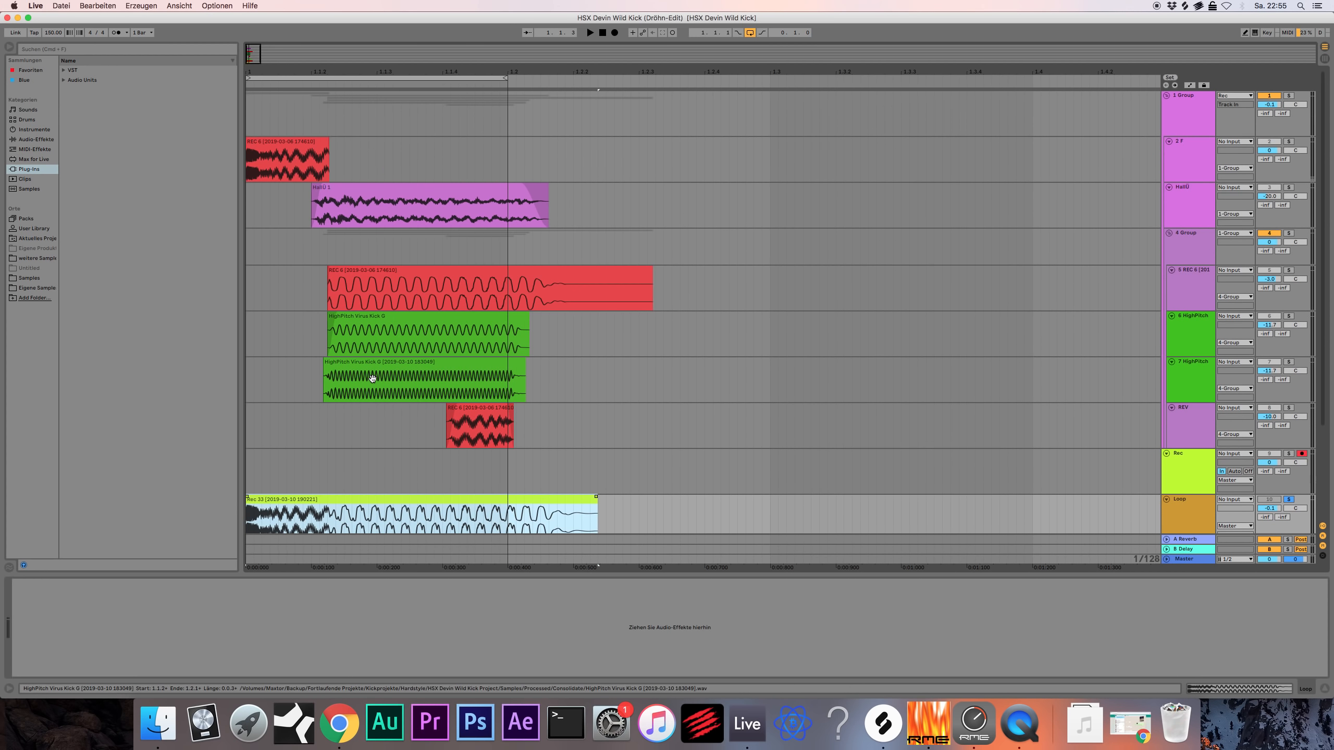
pyautogui.click(1180, 153)
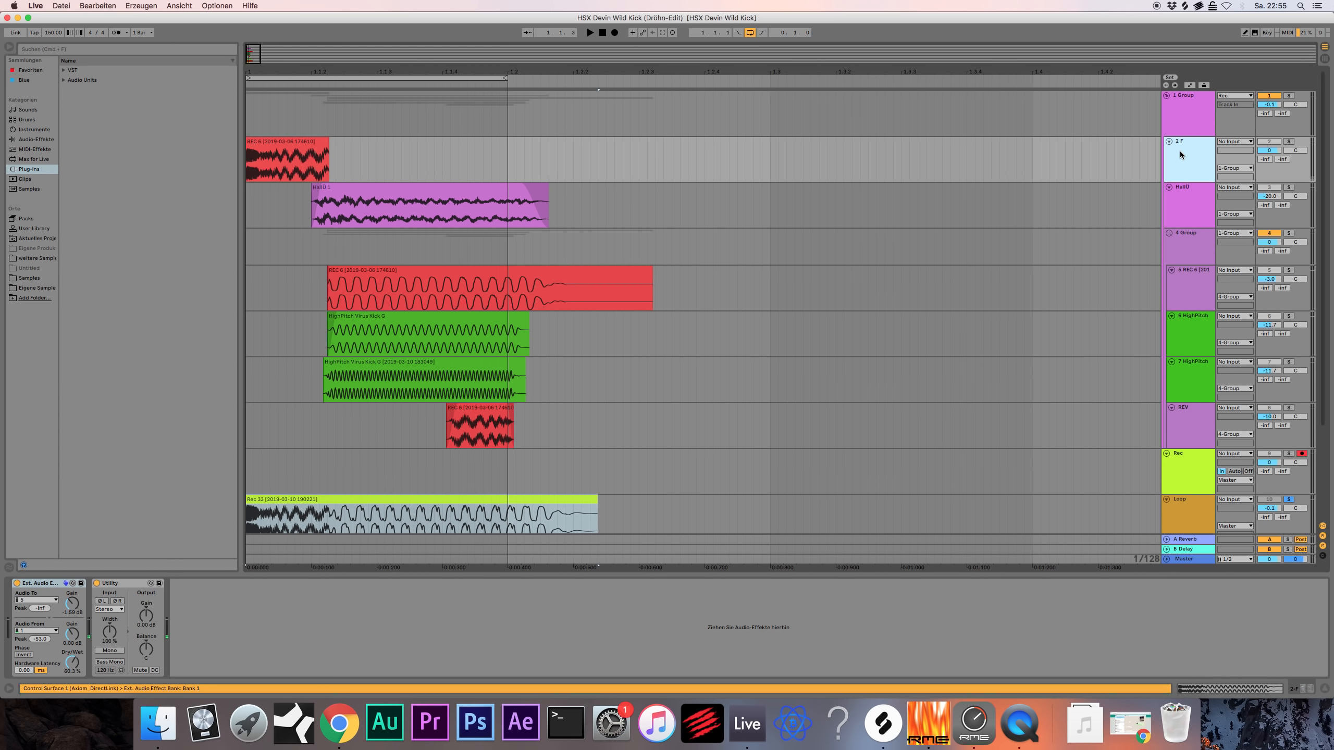
pyautogui.press('z')
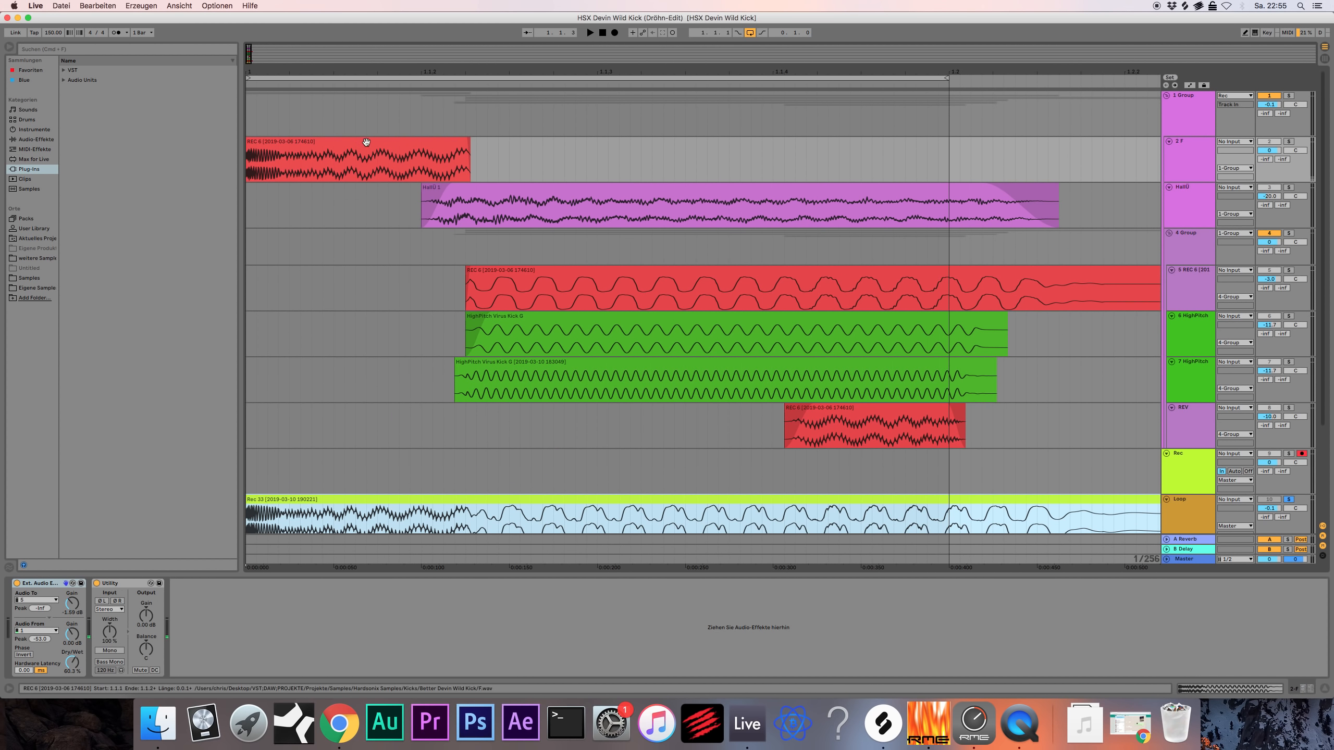
pyautogui.click(370, 148)
pyautogui.click(1222, 145)
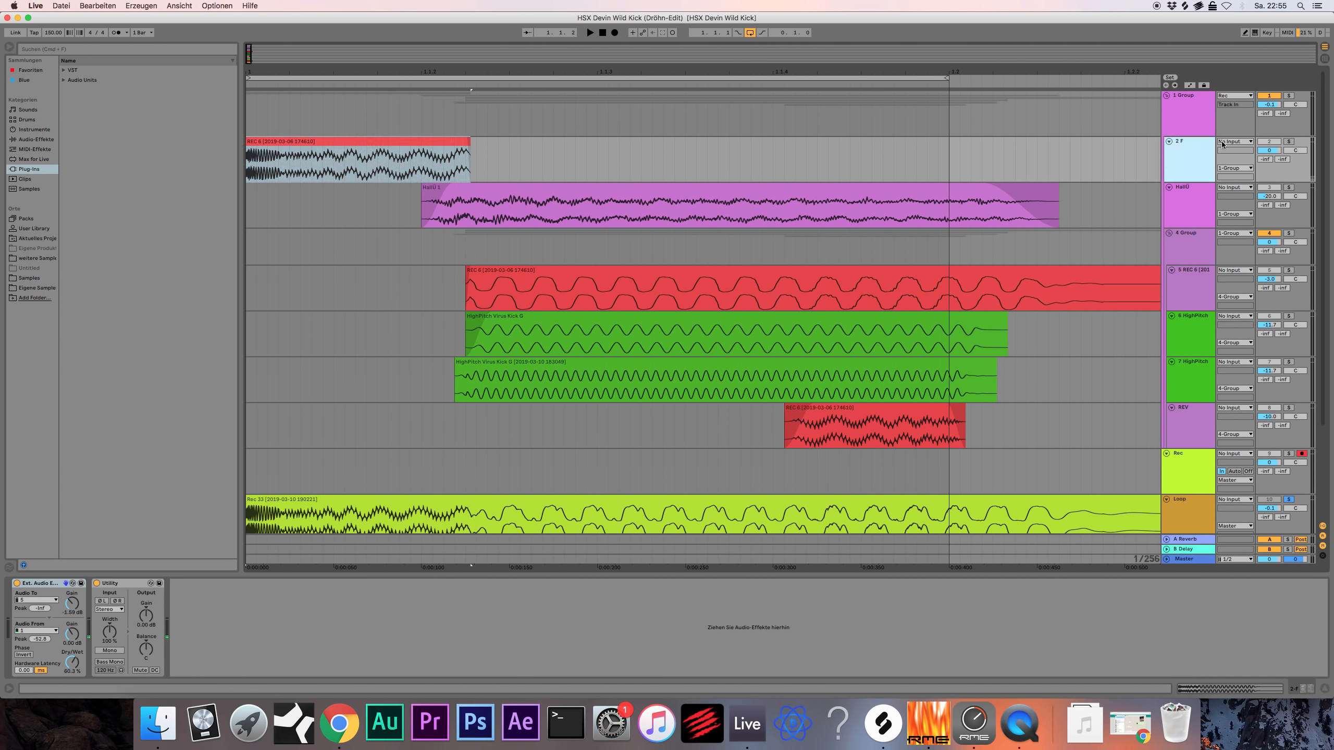
pyautogui.click(1288, 142)
pyautogui.press('space')
pyautogui.press('space')
# Check the device chains of 1 Group and Rec, and clear the solo so all layers play together.
pyautogui.click(1180, 147)
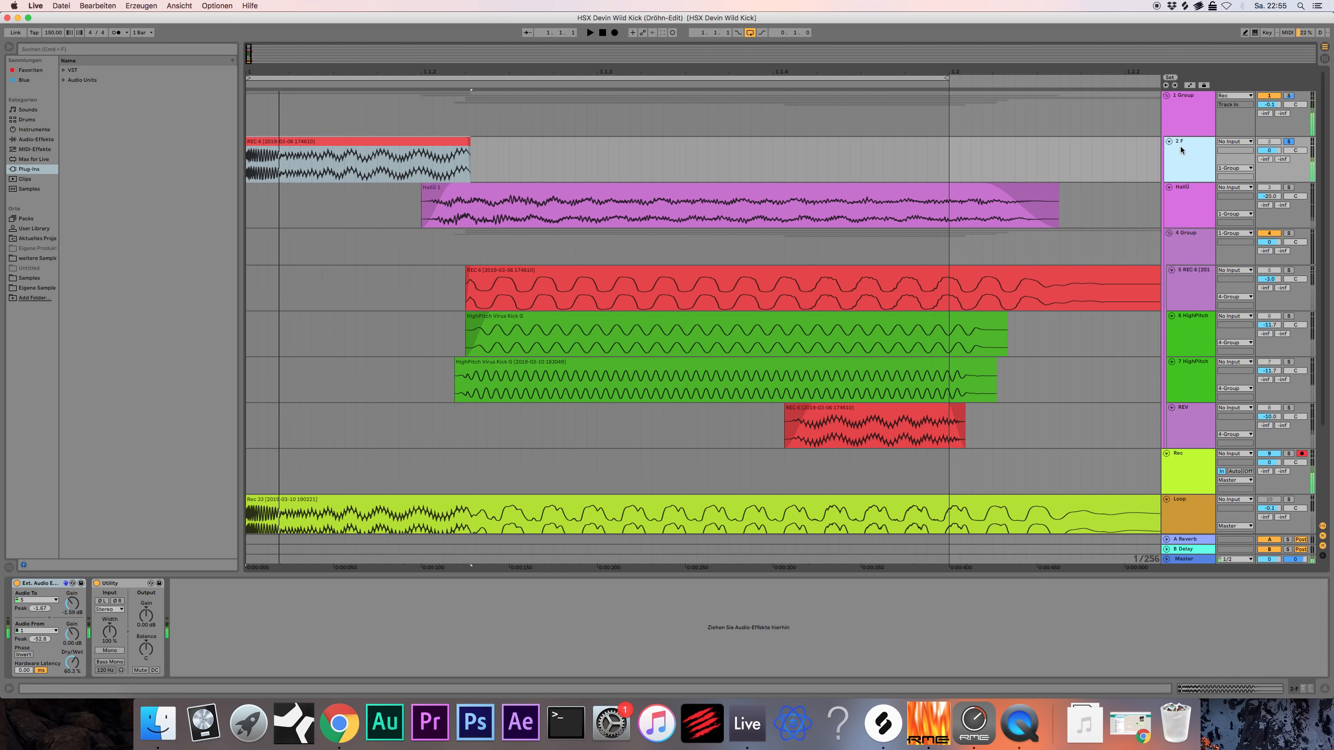
pyautogui.click(1186, 115)
pyautogui.scroll(-3, 1189, 370)
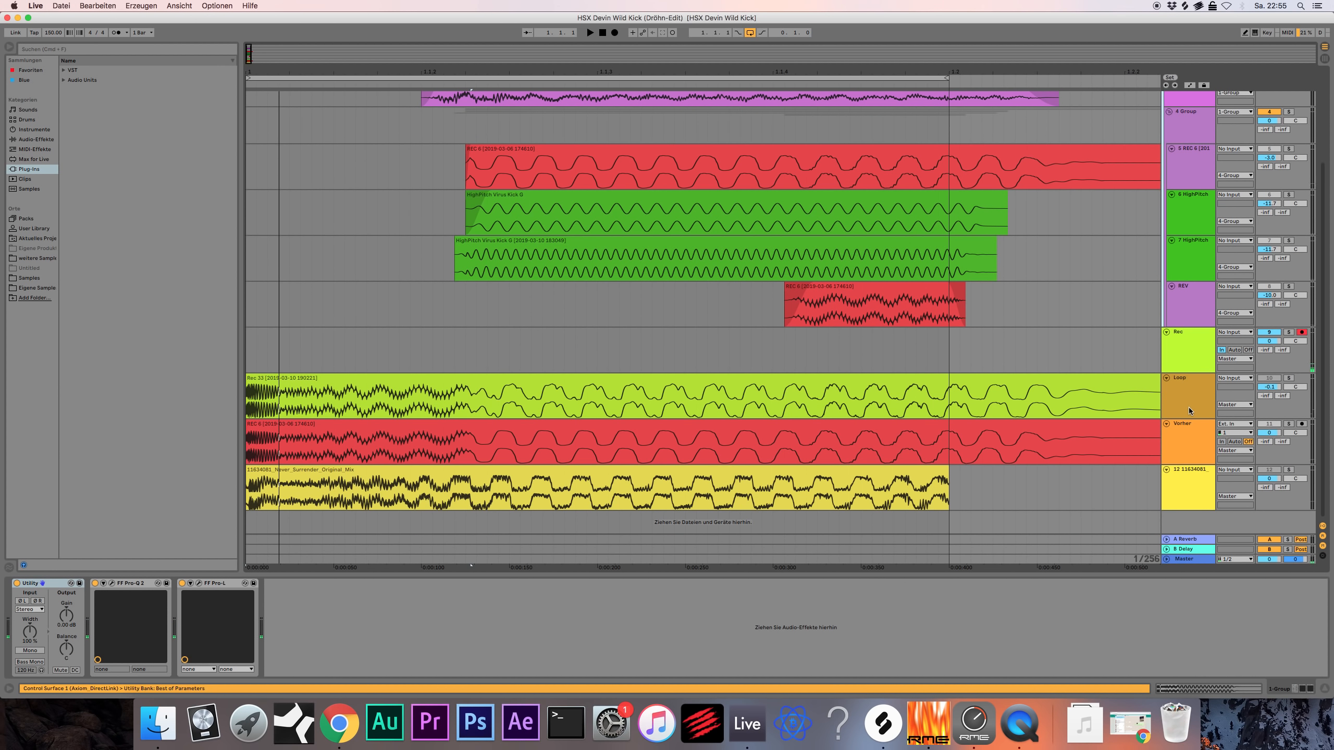
pyautogui.click(1190, 342)
pyautogui.scroll(3, 1172, 358)
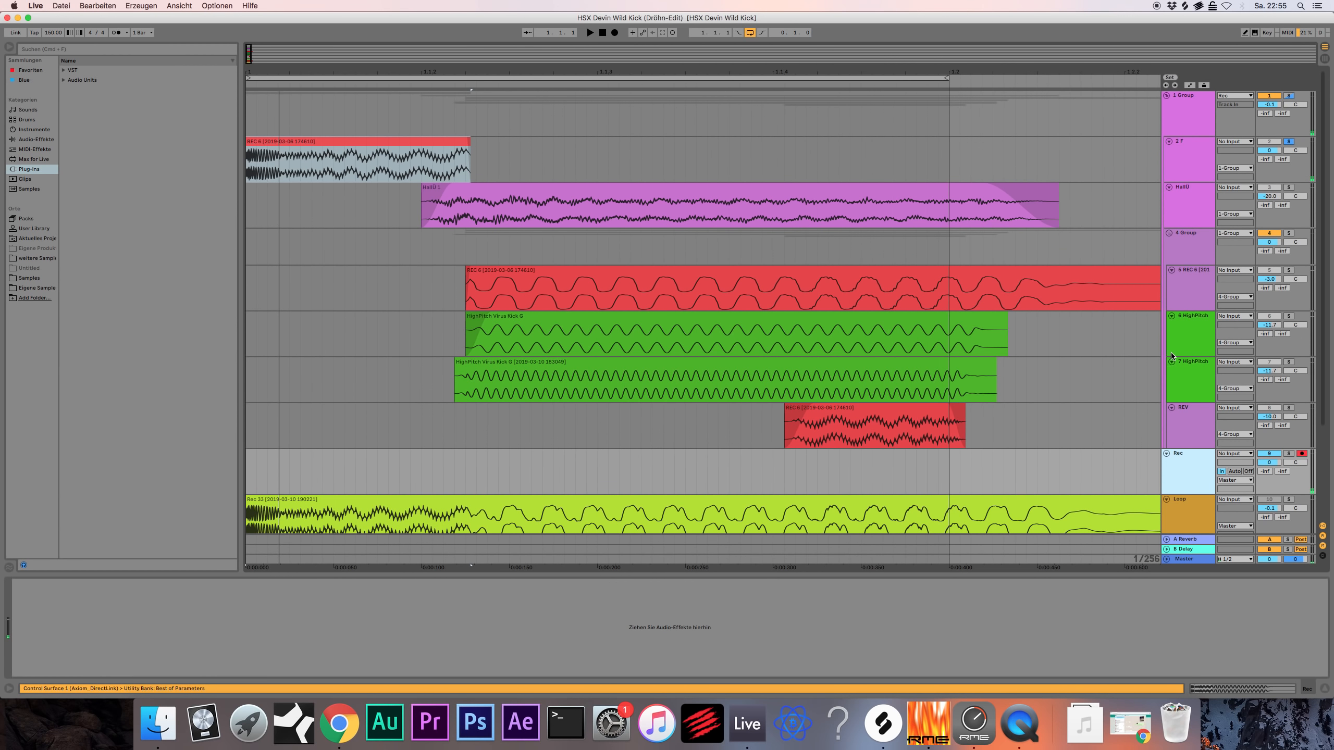
pyautogui.click(1287, 96)
pyautogui.click(1211, 154)
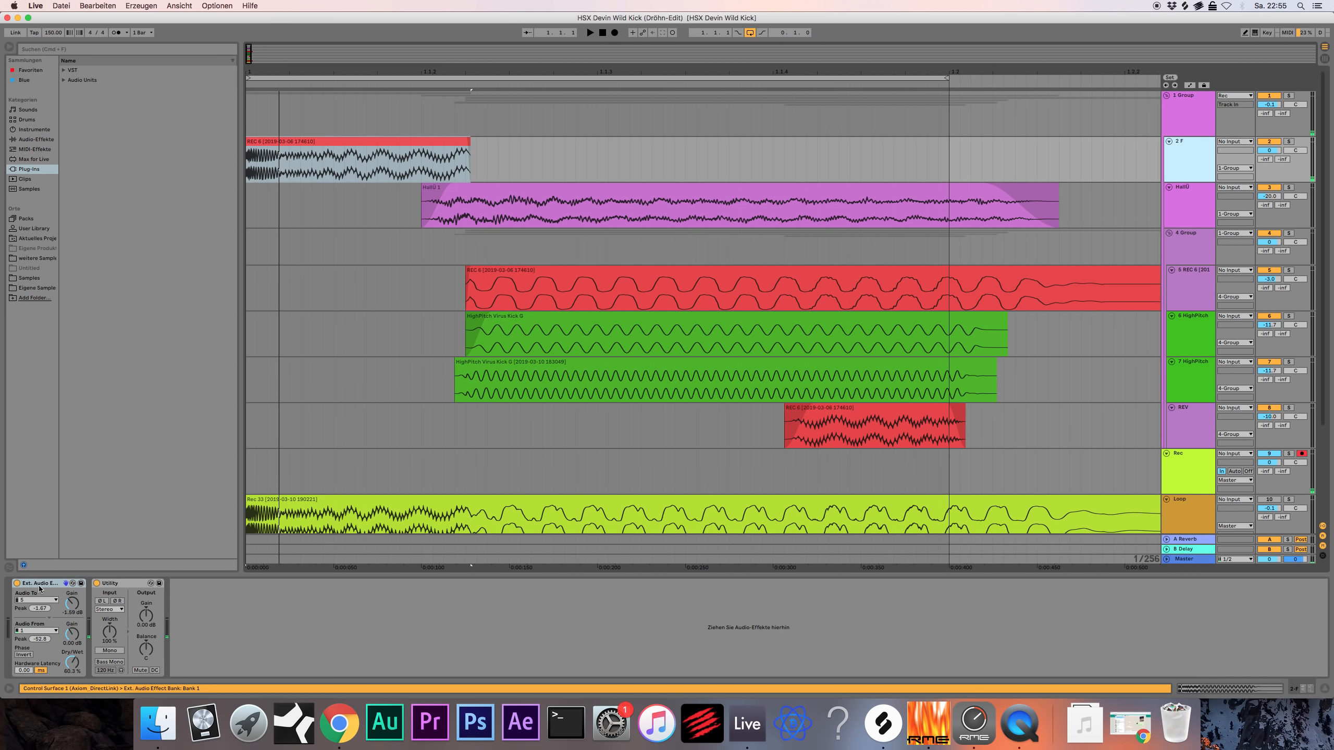
# Compare the full kick with the 2 F track's External Audio Effect switched off and back on.
pyautogui.click(17, 583)
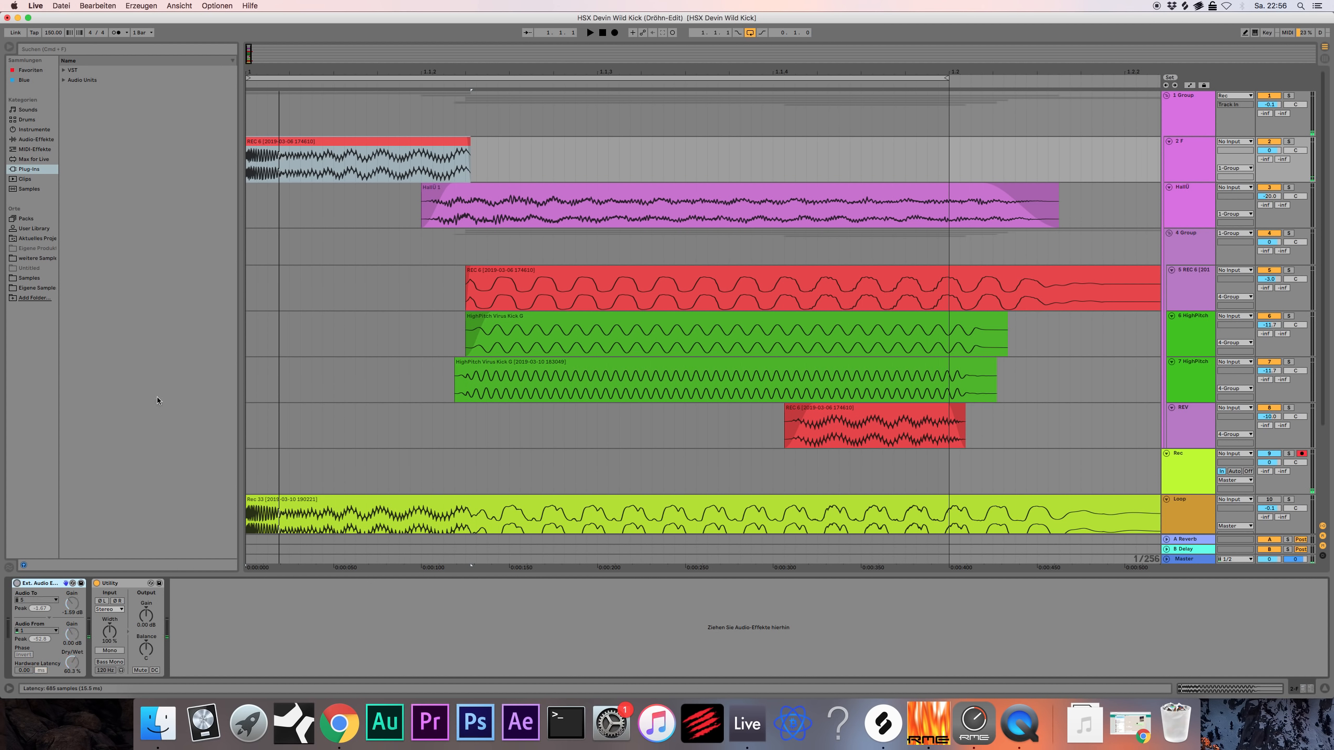
pyautogui.press('space')
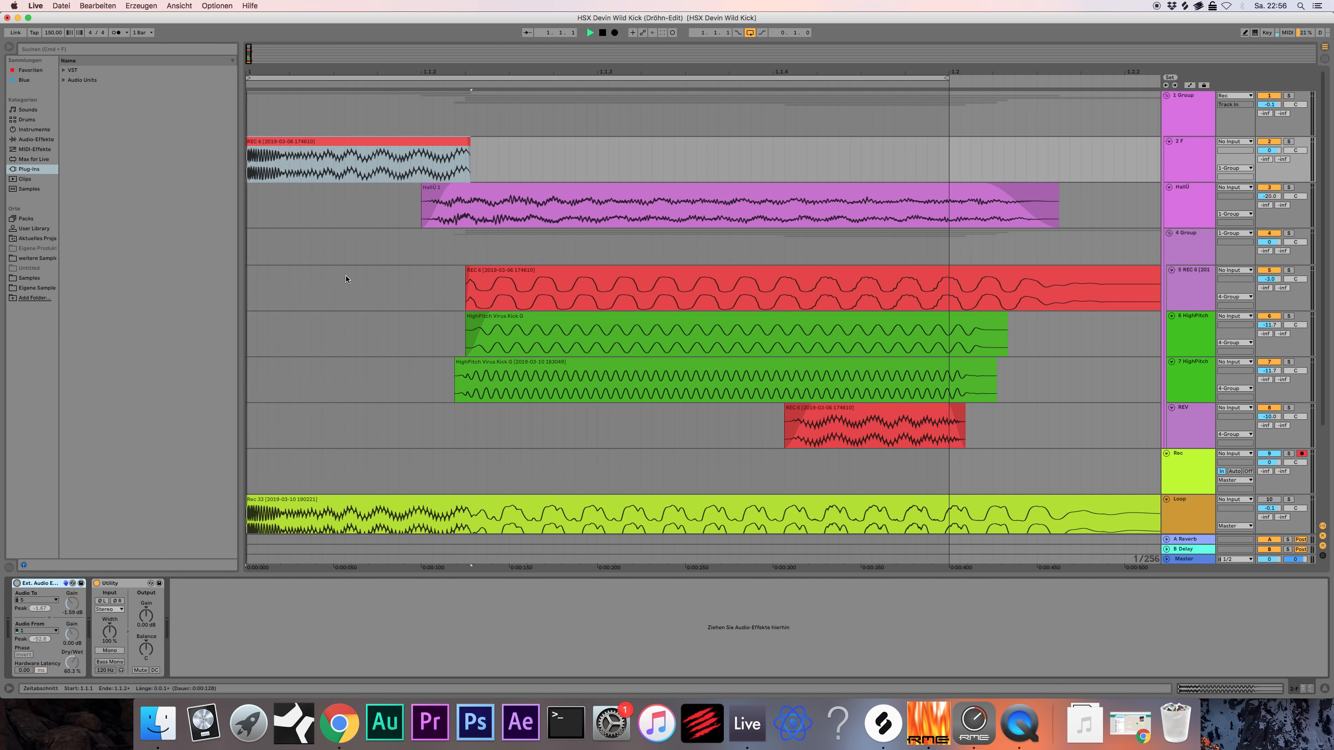
pyautogui.scroll(-3, 380, 311)
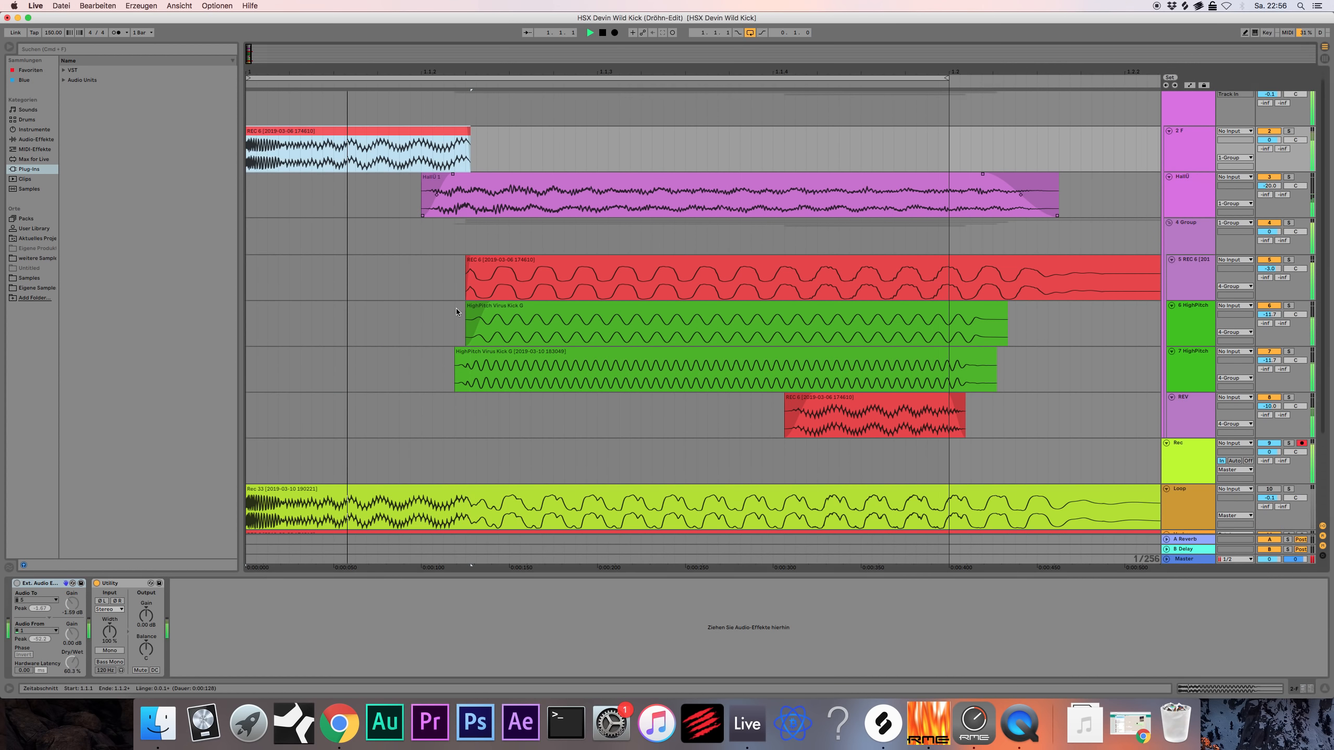
pyautogui.scroll(3, 380, 312)
pyautogui.press('space')
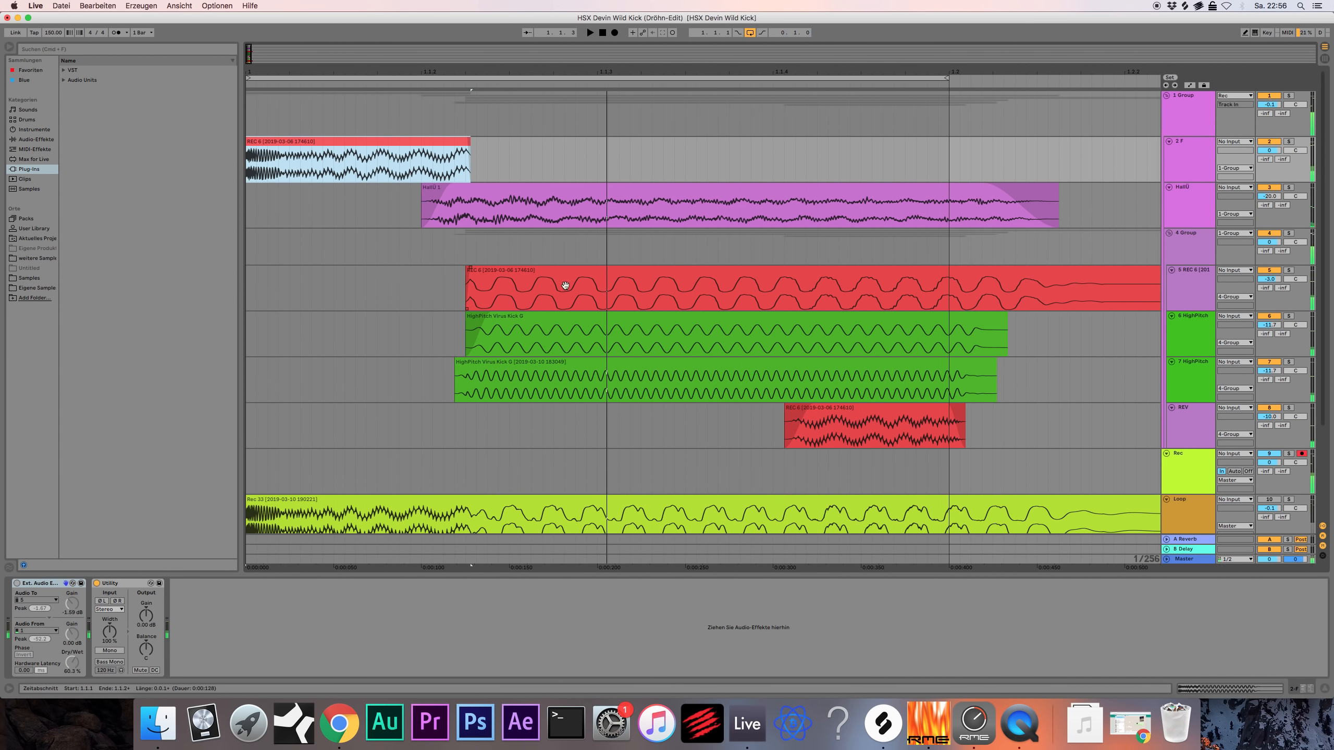
pyautogui.click(17, 584)
pyautogui.press('space')
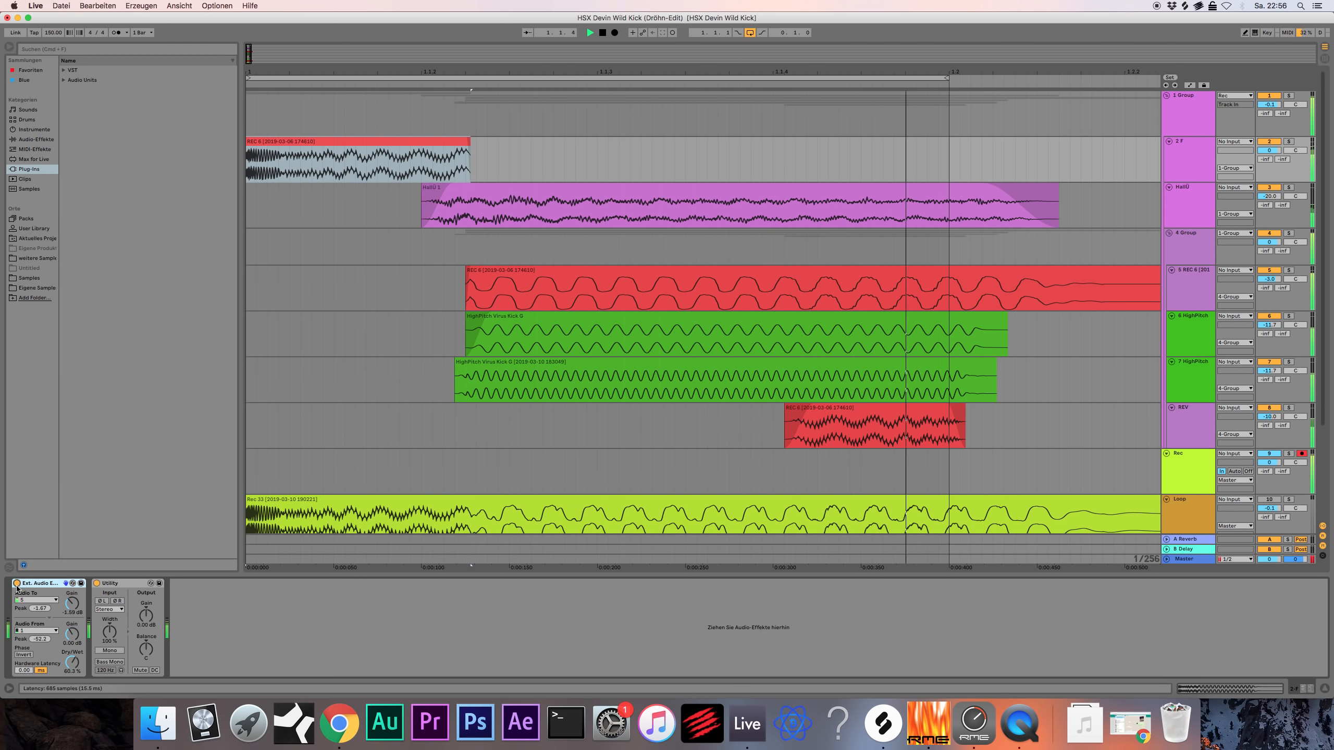
# Switch off and delete the External Audio Effect on the 2 F track.
pyautogui.click(17, 584)
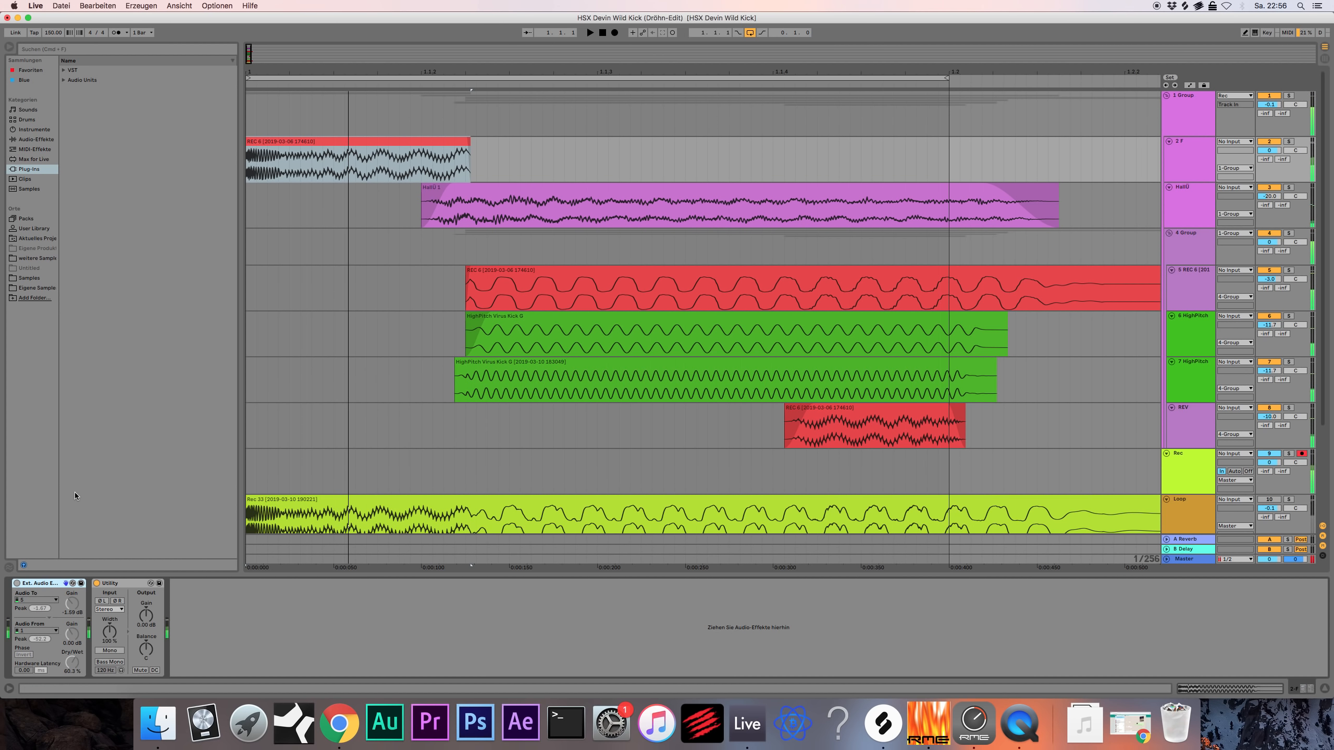
pyautogui.press('Delete')
pyautogui.click(1175, 148)
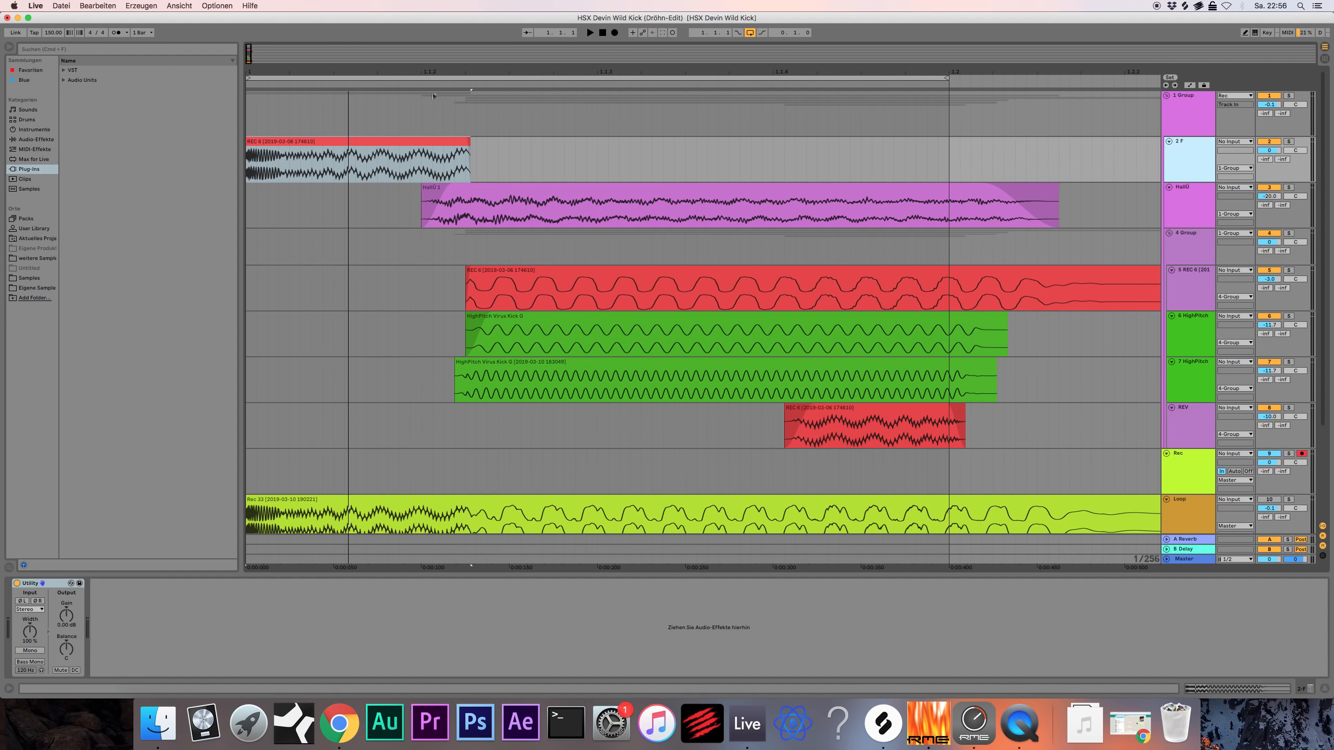
# Compare the waveforms of the Loop, Vorher and Never Surrender reference clips over their full length.
pyautogui.scroll(-3, 315, 221)
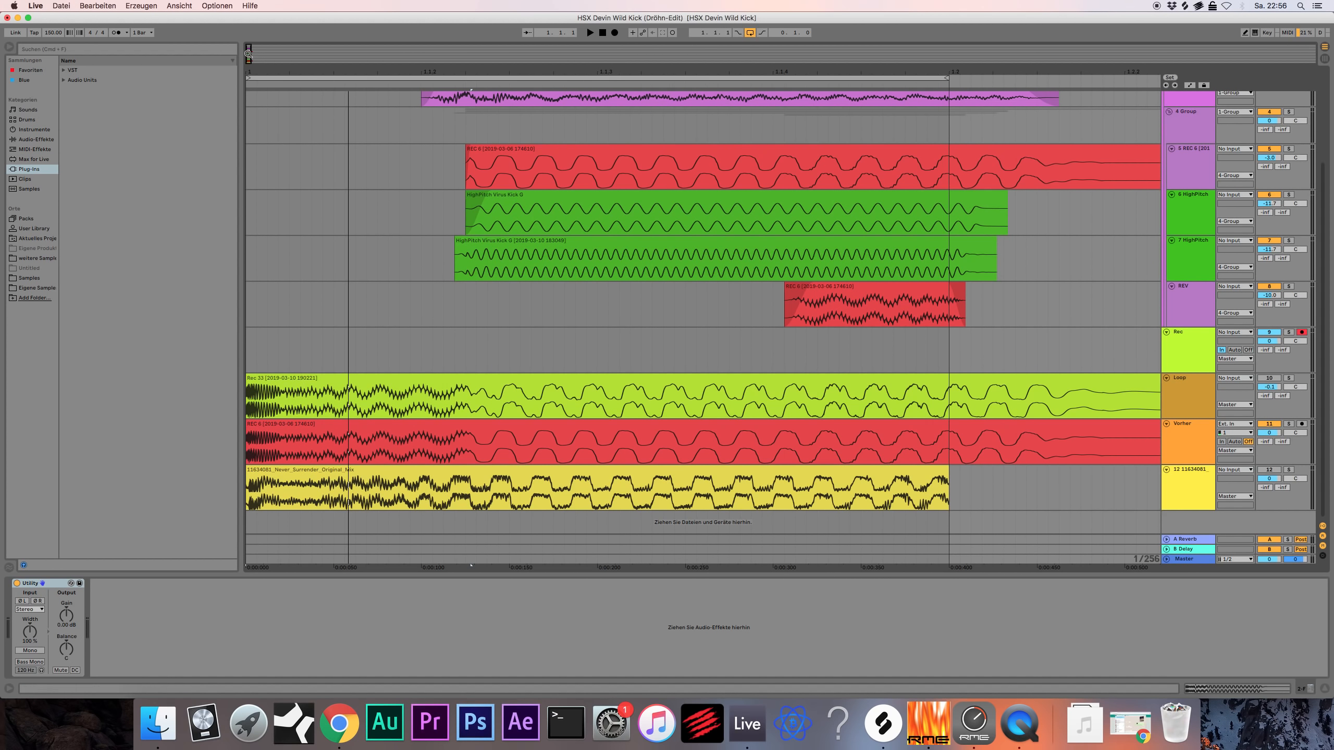
pyautogui.moveTo(248, 54); pyautogui.dragTo(249, 29)
pyautogui.click(340, 425)
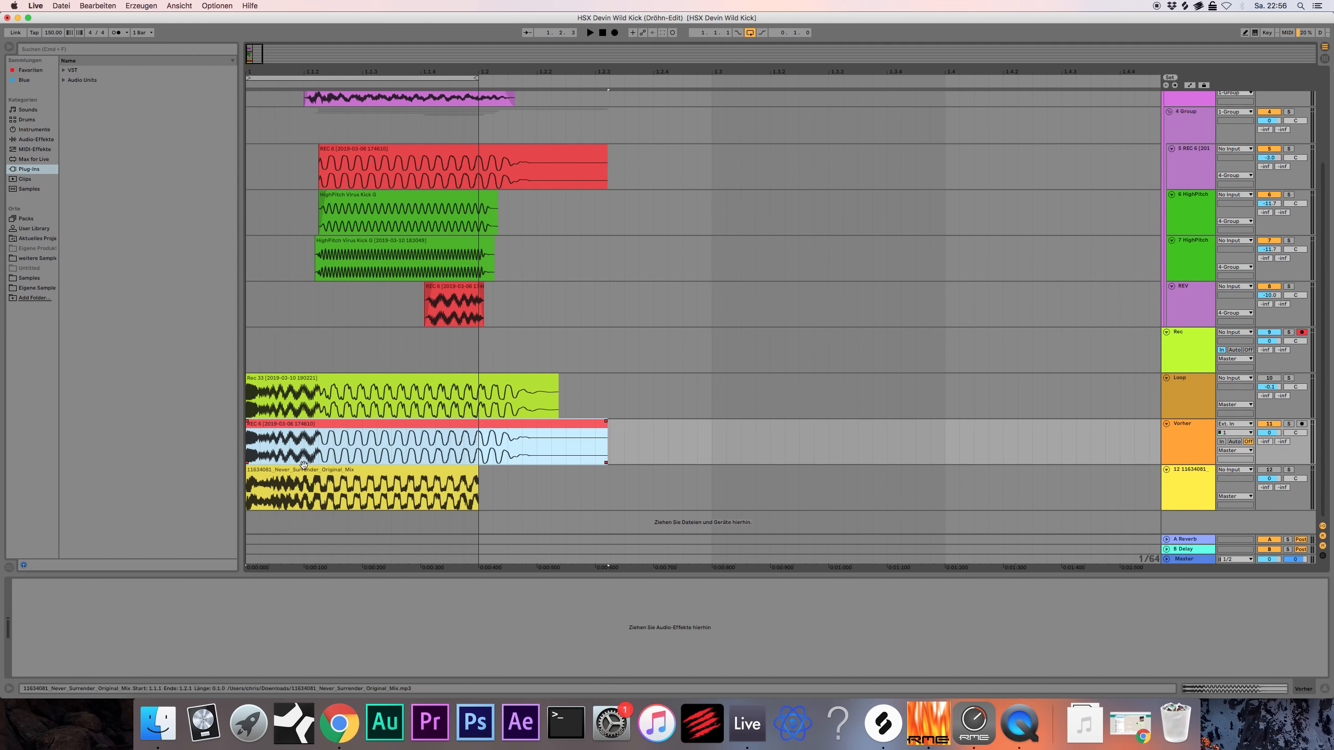
pyautogui.click(276, 387)
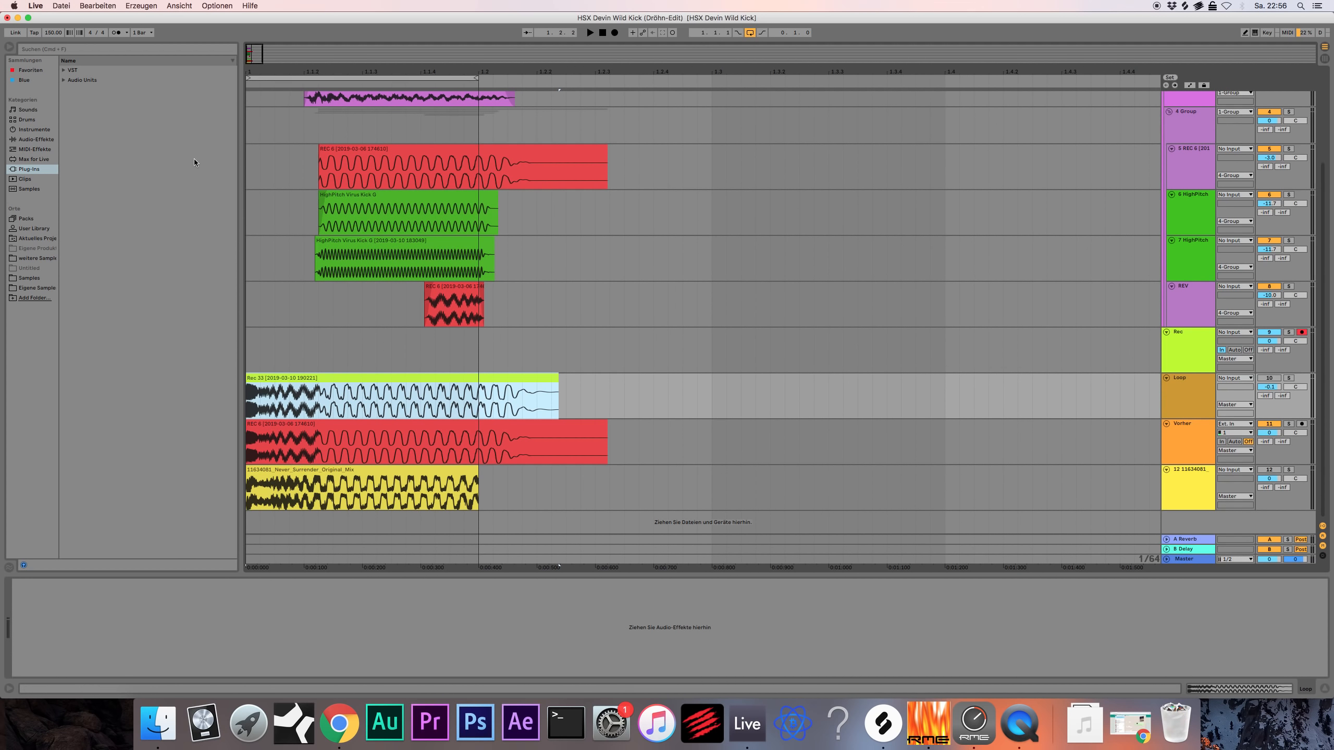
pyautogui.moveTo(250, 51); pyautogui.dragTo(248, 68)
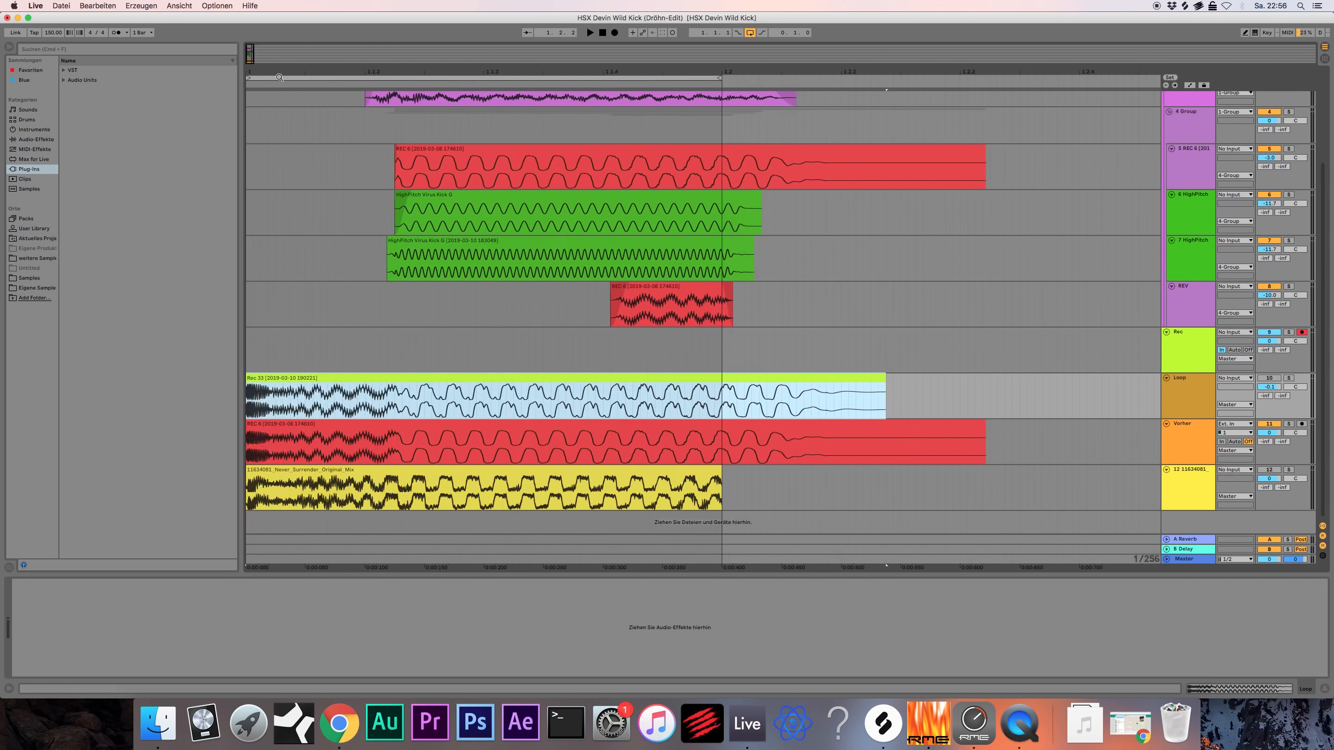
# Solo the HallD track and play it, extending the loop range beyond the end of the HallD clip.
pyautogui.scroll(4, 472, 316)
pyautogui.click(1179, 190)
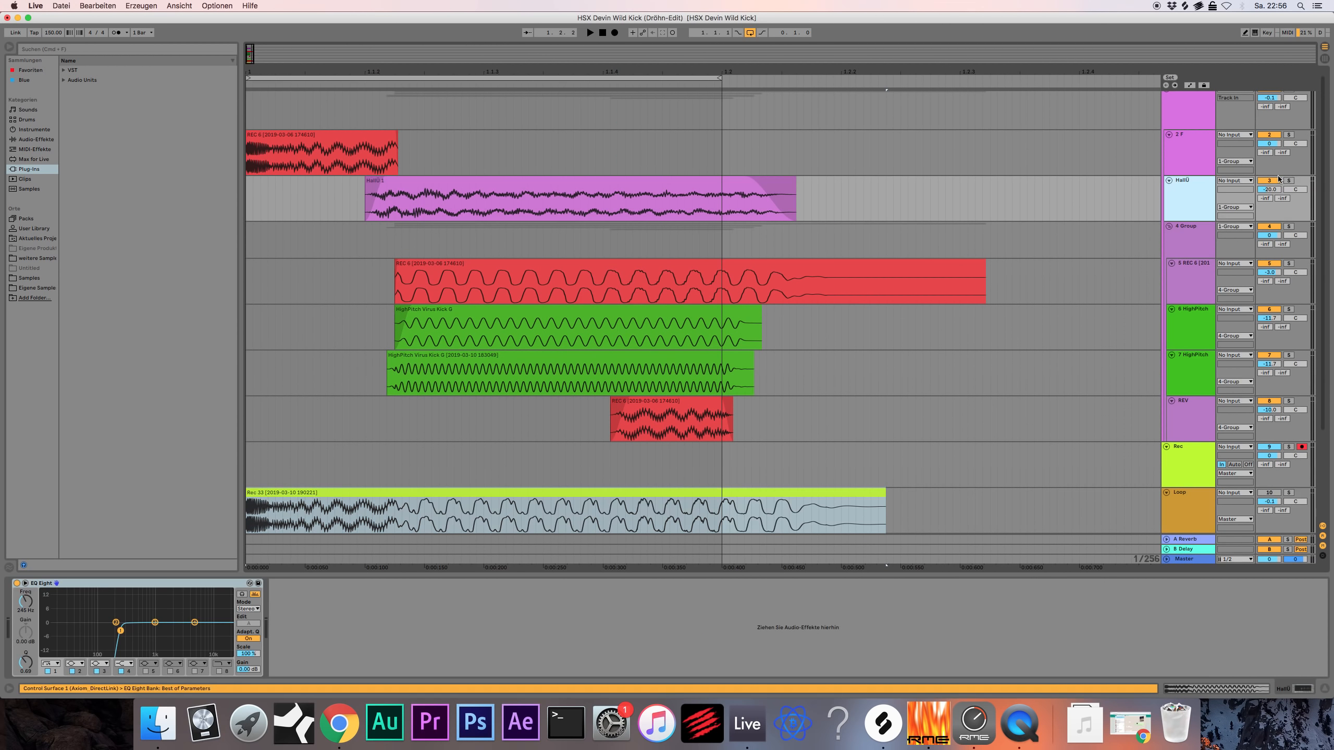
pyautogui.press('space')
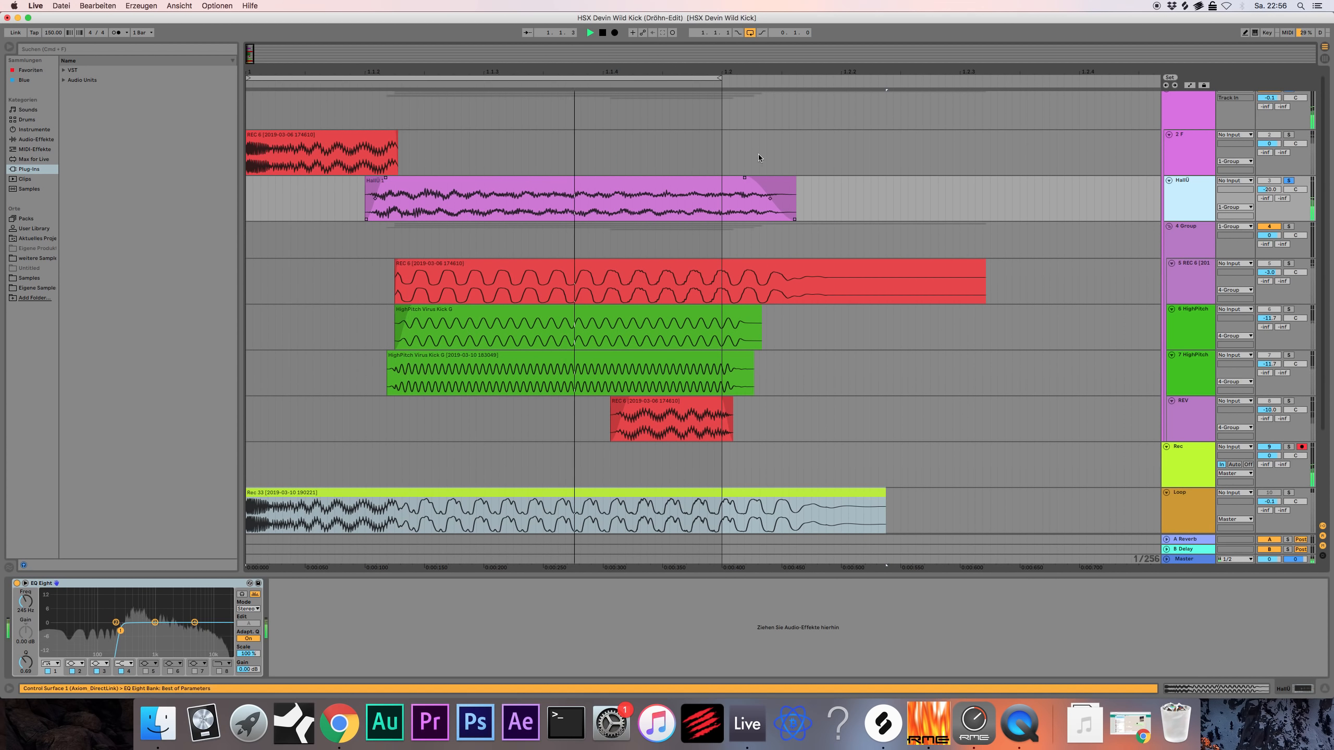
pyautogui.moveTo(717, 78); pyautogui.dragTo(929, 78)
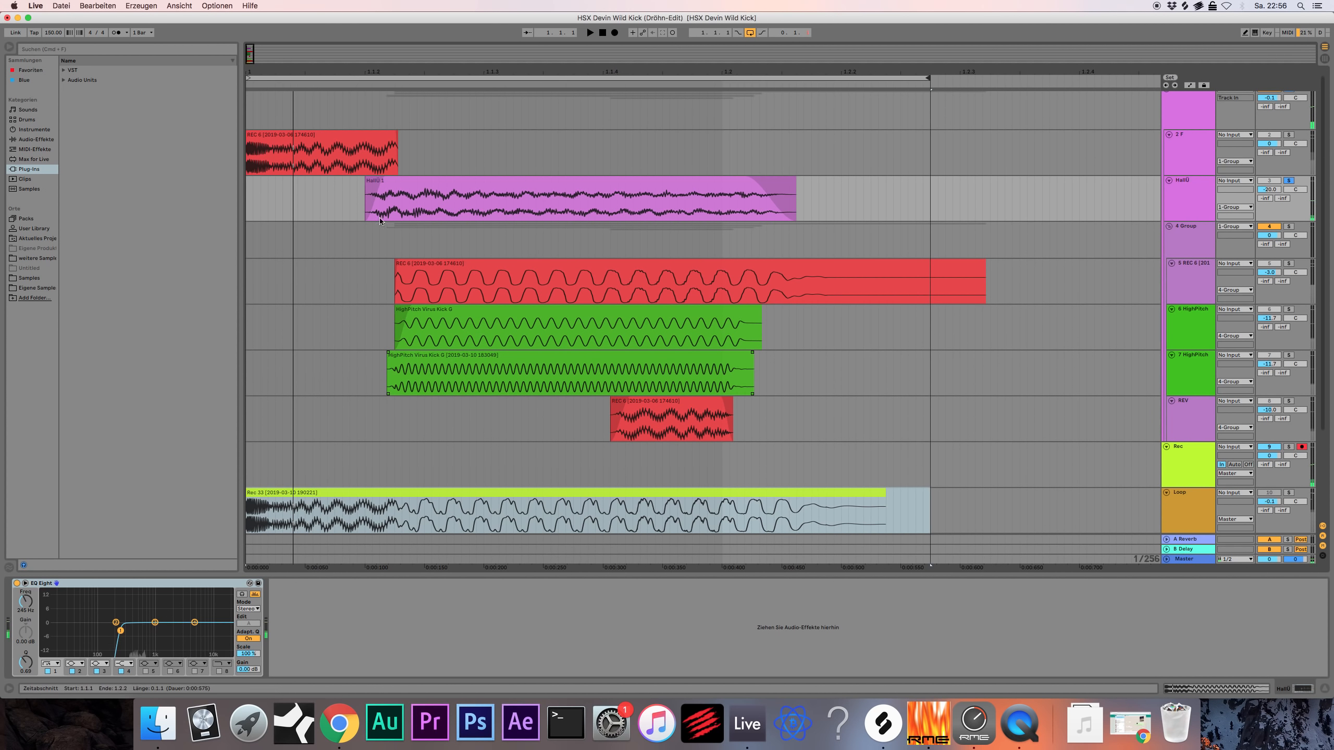
pyautogui.click(1180, 152)
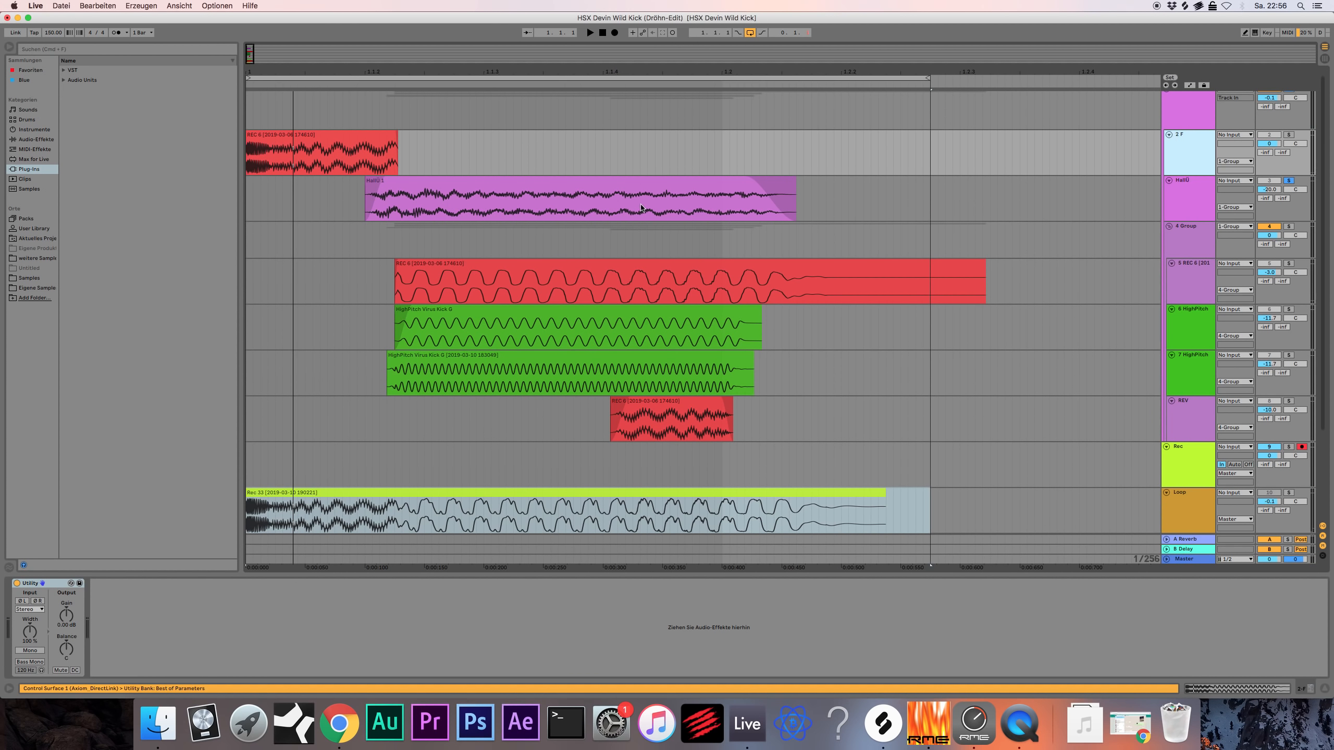
pyautogui.click(610, 193)
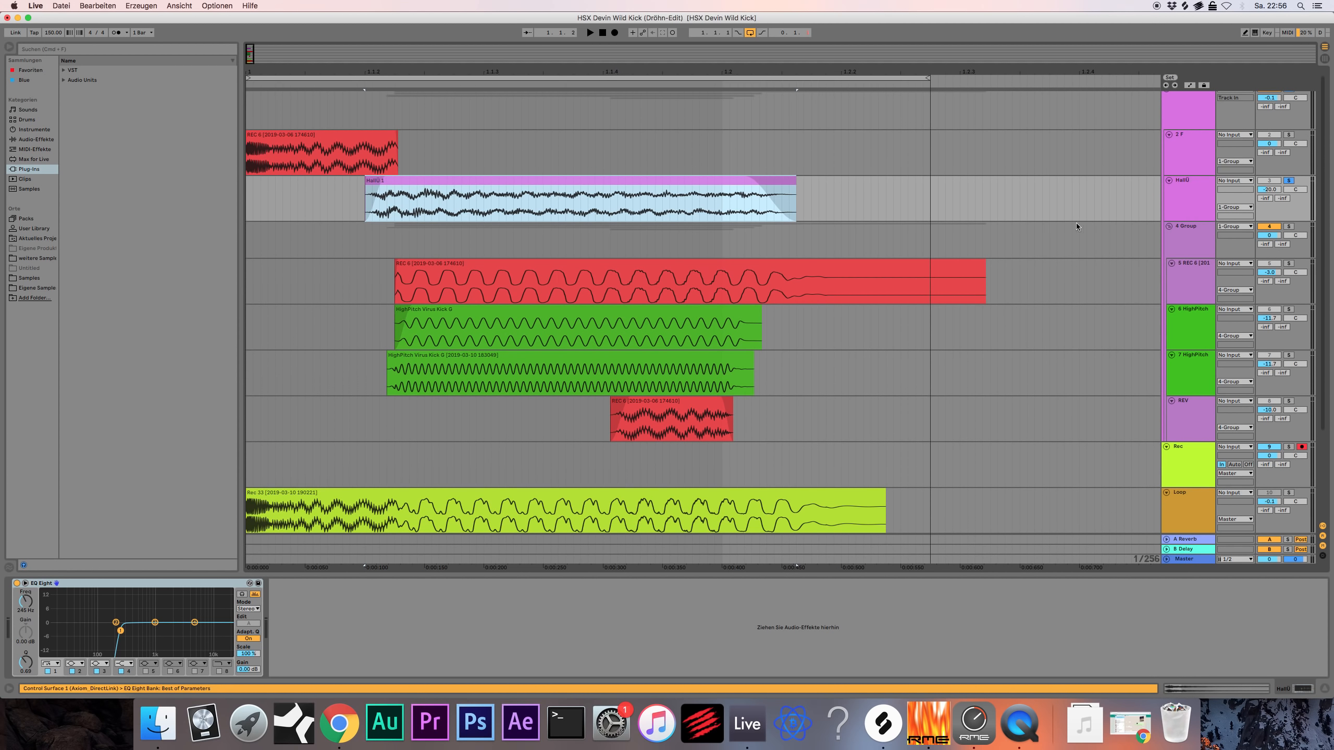
# Rename the 4 Group track as Tail and play it in solo.
pyautogui.click(1177, 235)
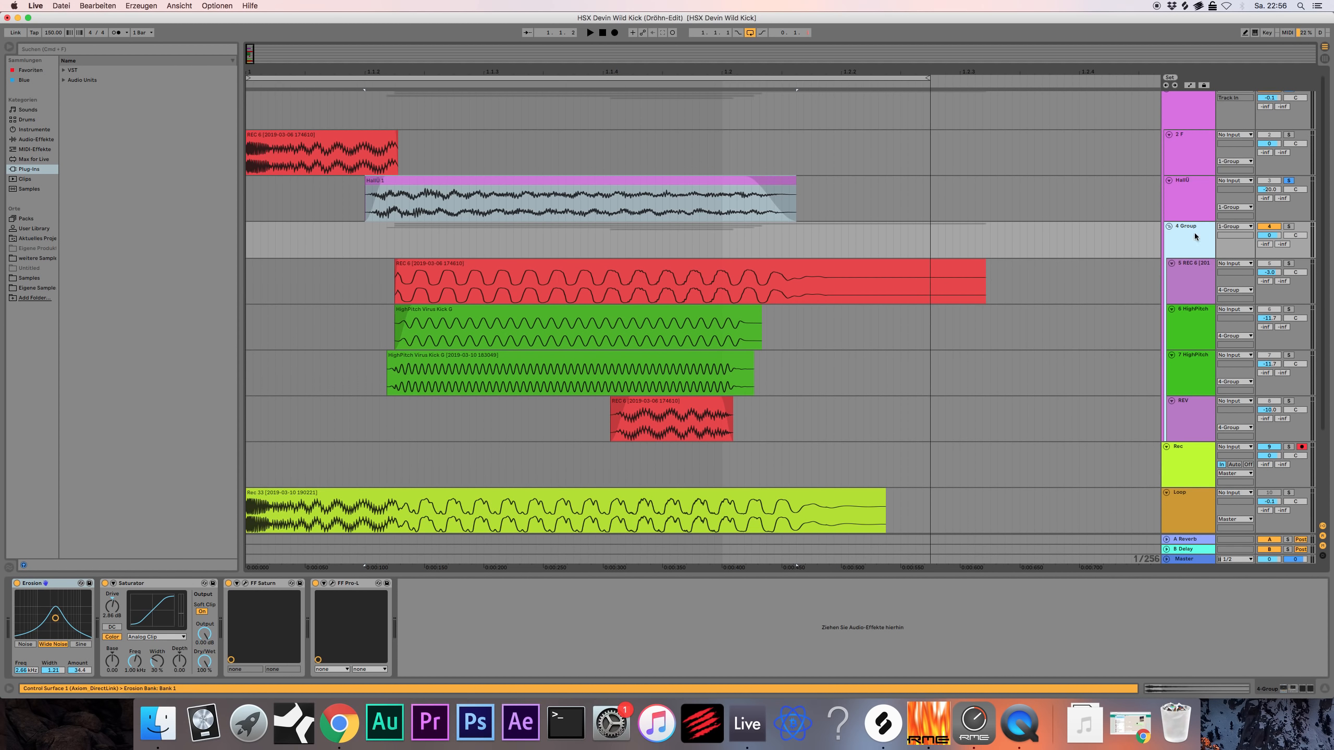
pyautogui.press('super+r')
pyautogui.write('Tail')
pyautogui.press('Return')
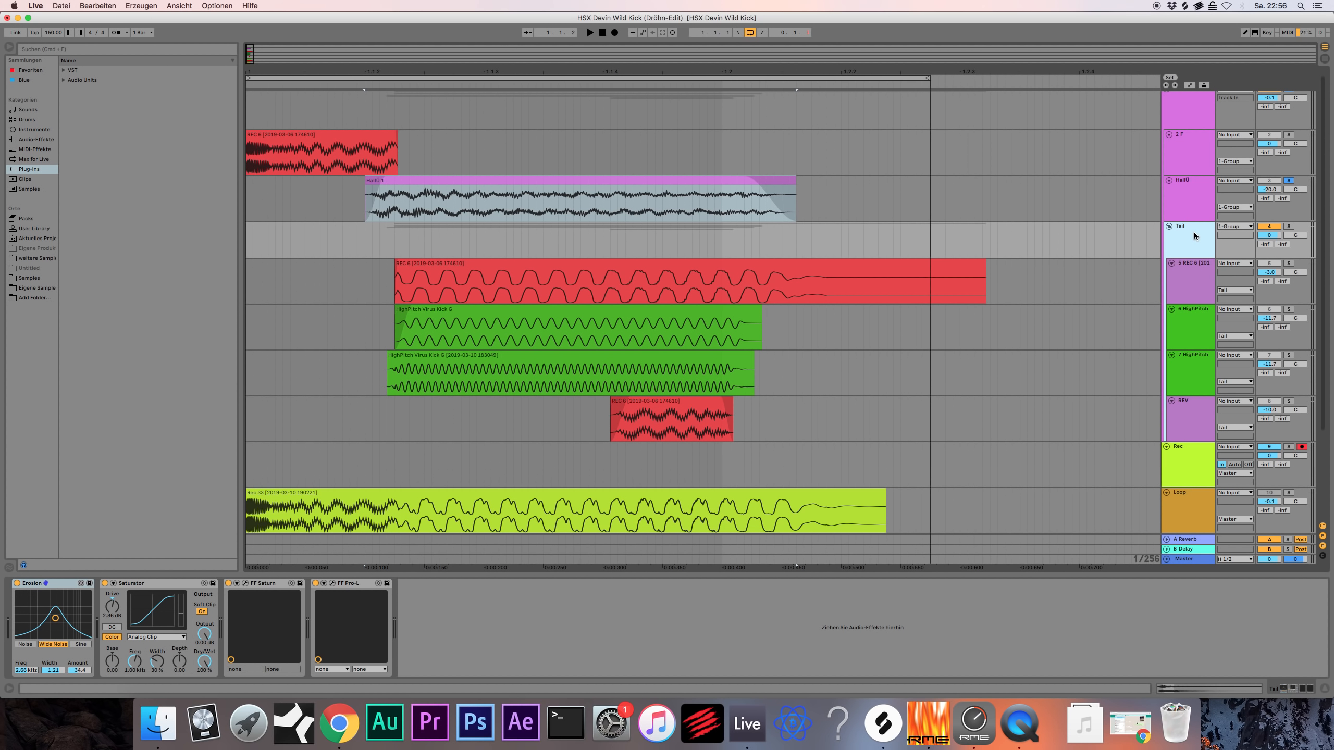
pyautogui.click(1288, 227)
pyautogui.press('space')
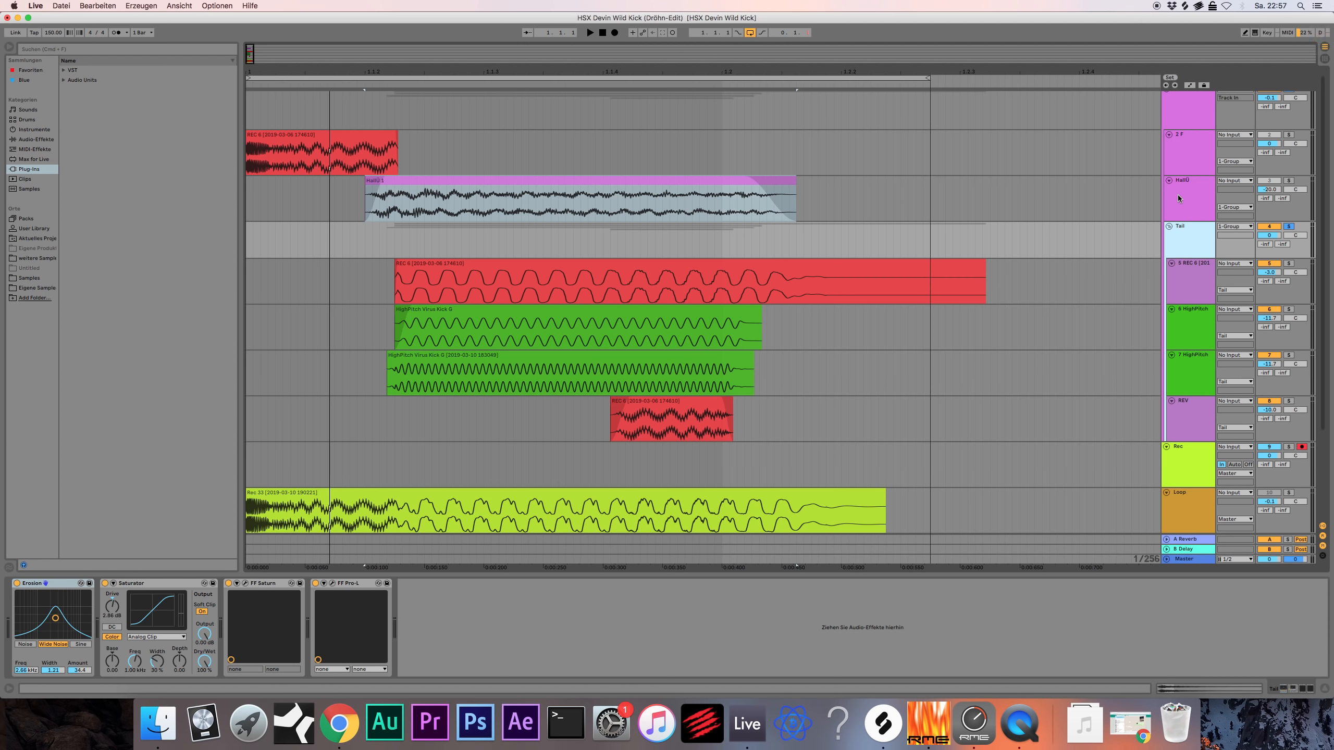
# Examine the REC 6 tail clip's waveform against the Loop, Vorher and Never Surrender reference clips.
pyautogui.click(654, 264)
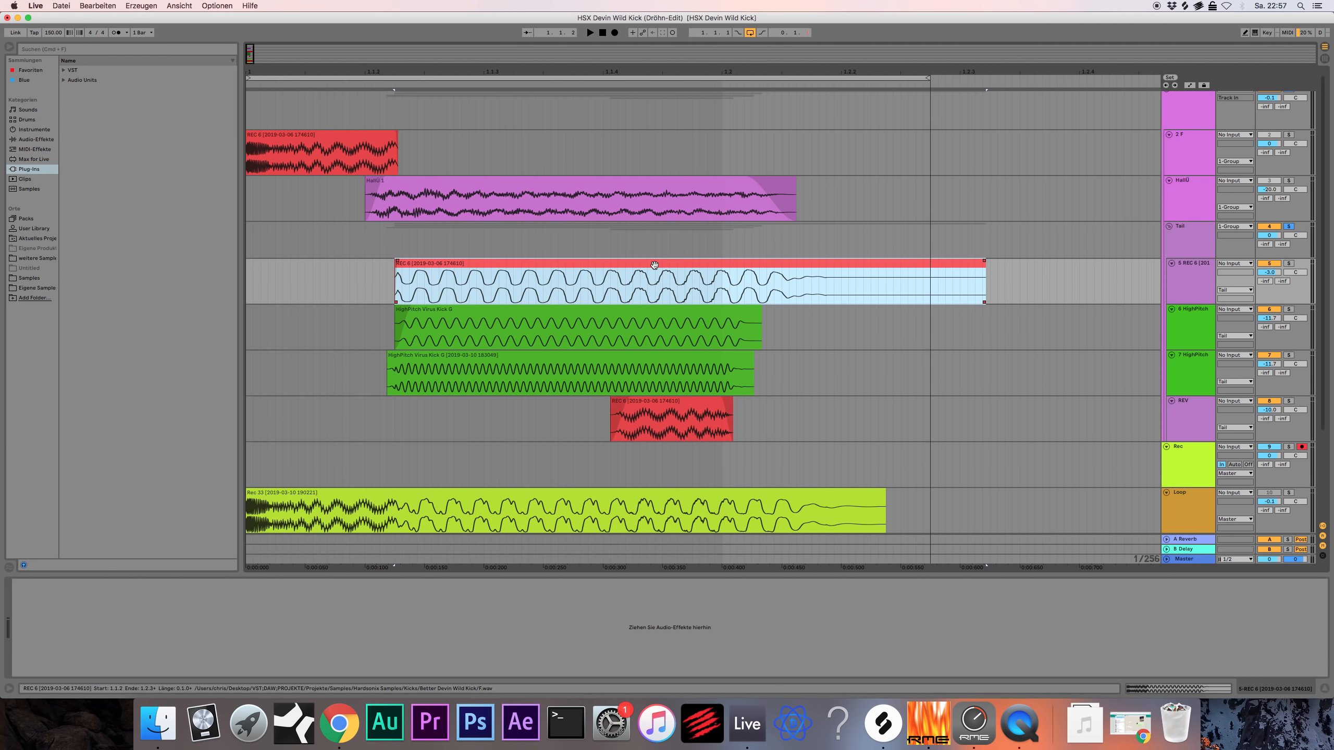
pyautogui.scroll(-5, 539, 407)
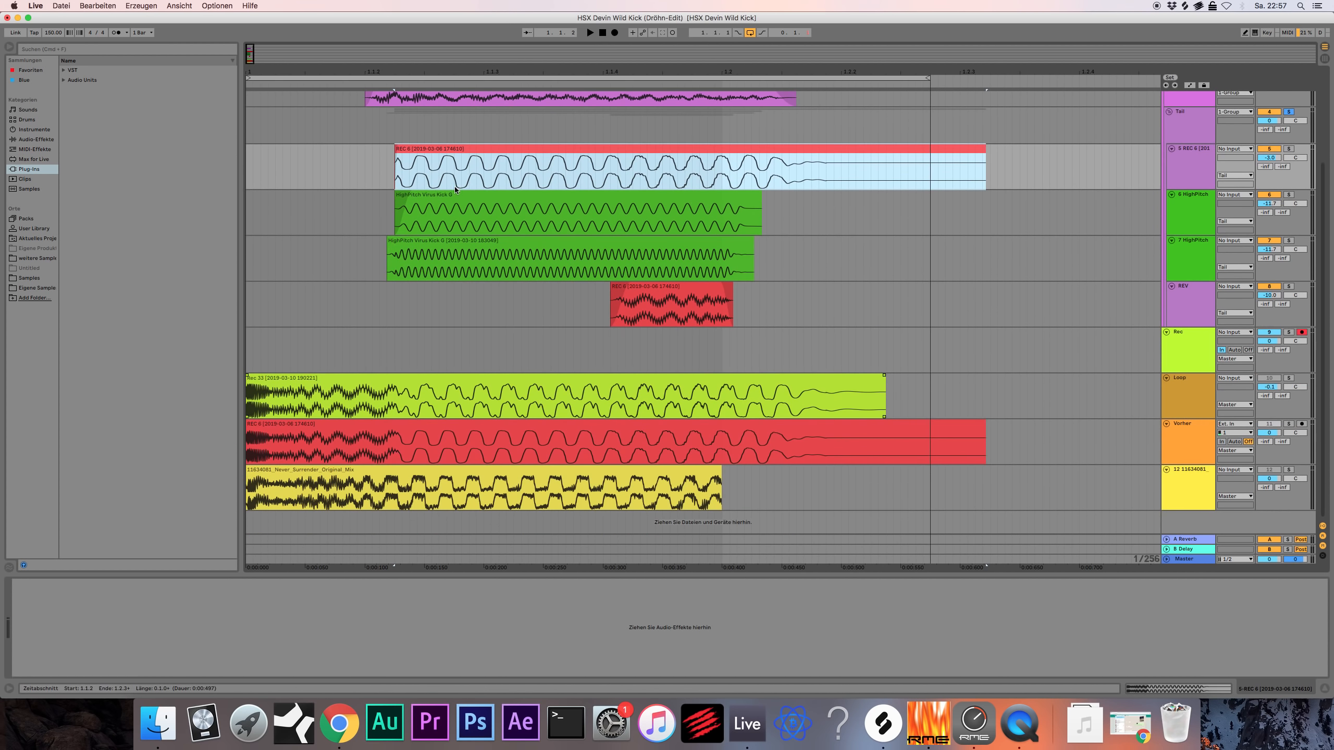
pyautogui.scroll(5, 471, 304)
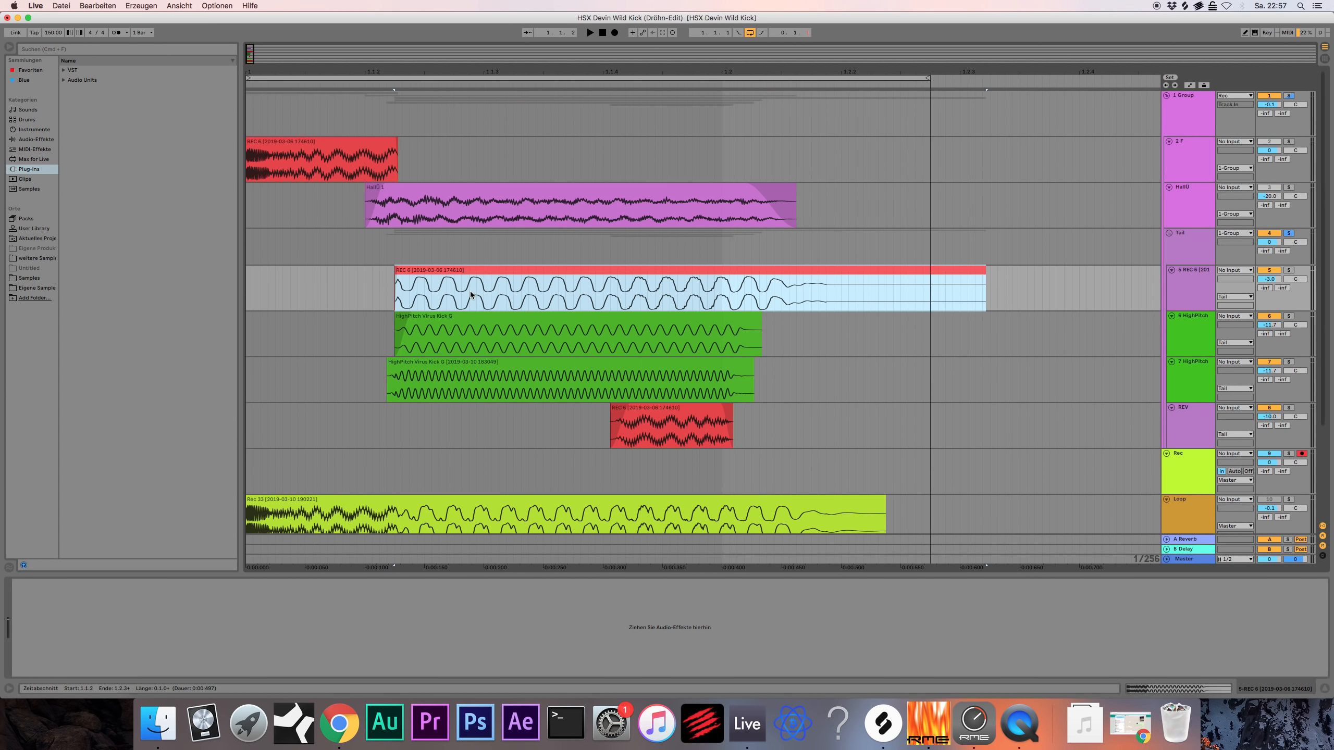
pyautogui.scroll(-3, 471, 304)
pyautogui.click(473, 310)
pyautogui.scroll(-3, 473, 310)
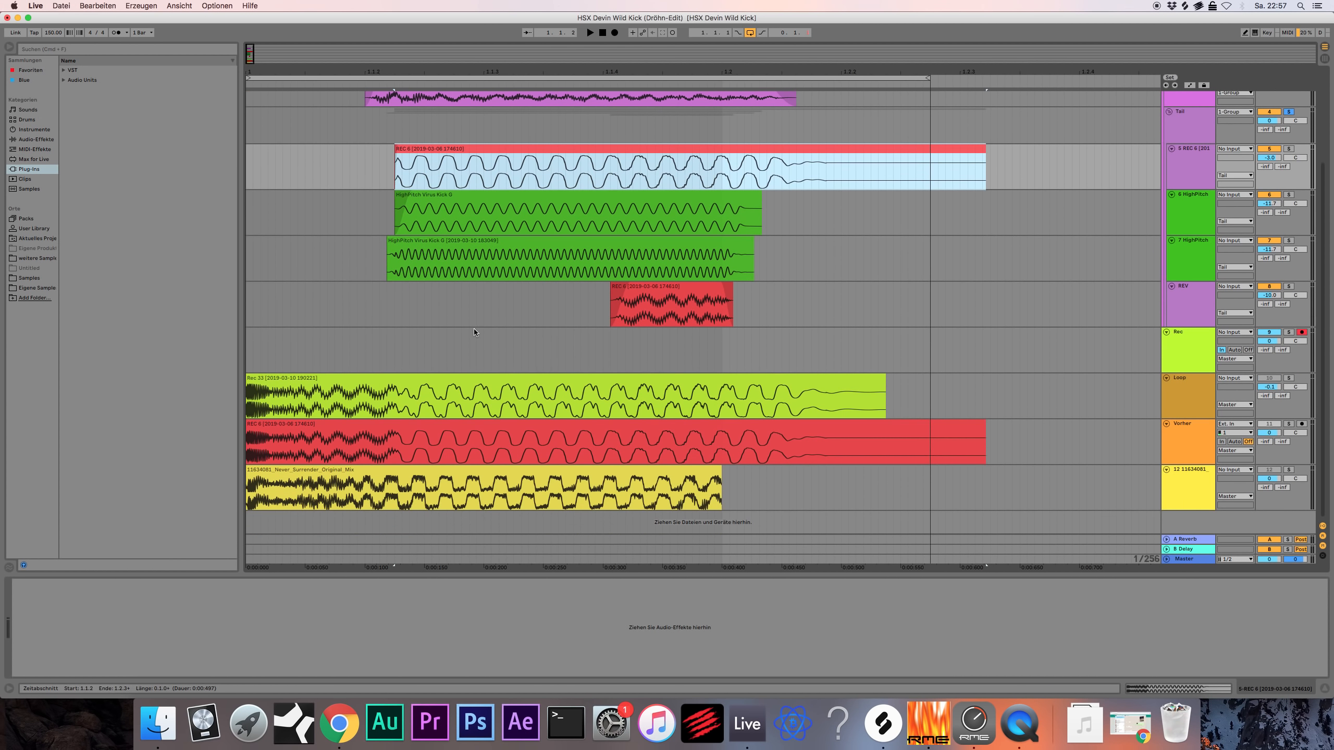
pyautogui.click(487, 478)
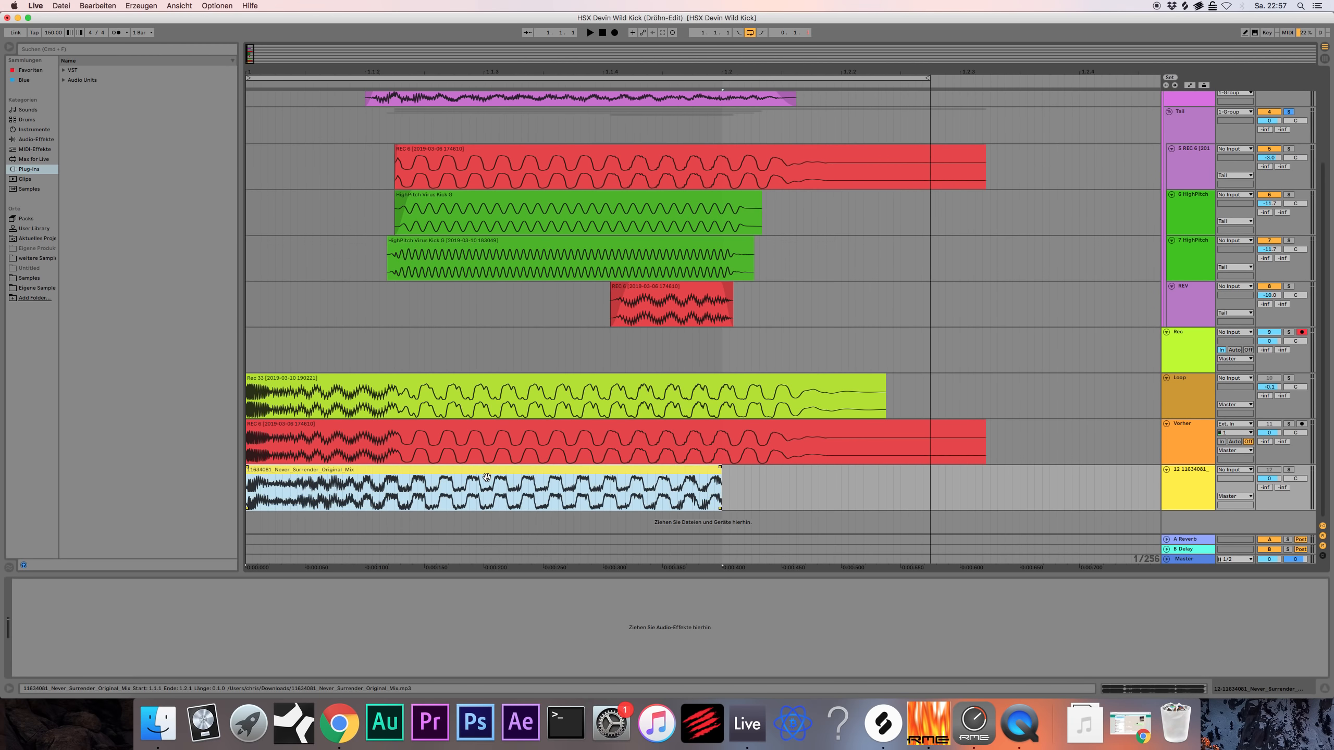
pyautogui.scroll(1, 486, 477)
# Play the Vorher and Loop tracks alternately in solo to compare the kick before and after the edit.
pyautogui.click(1262, 443)
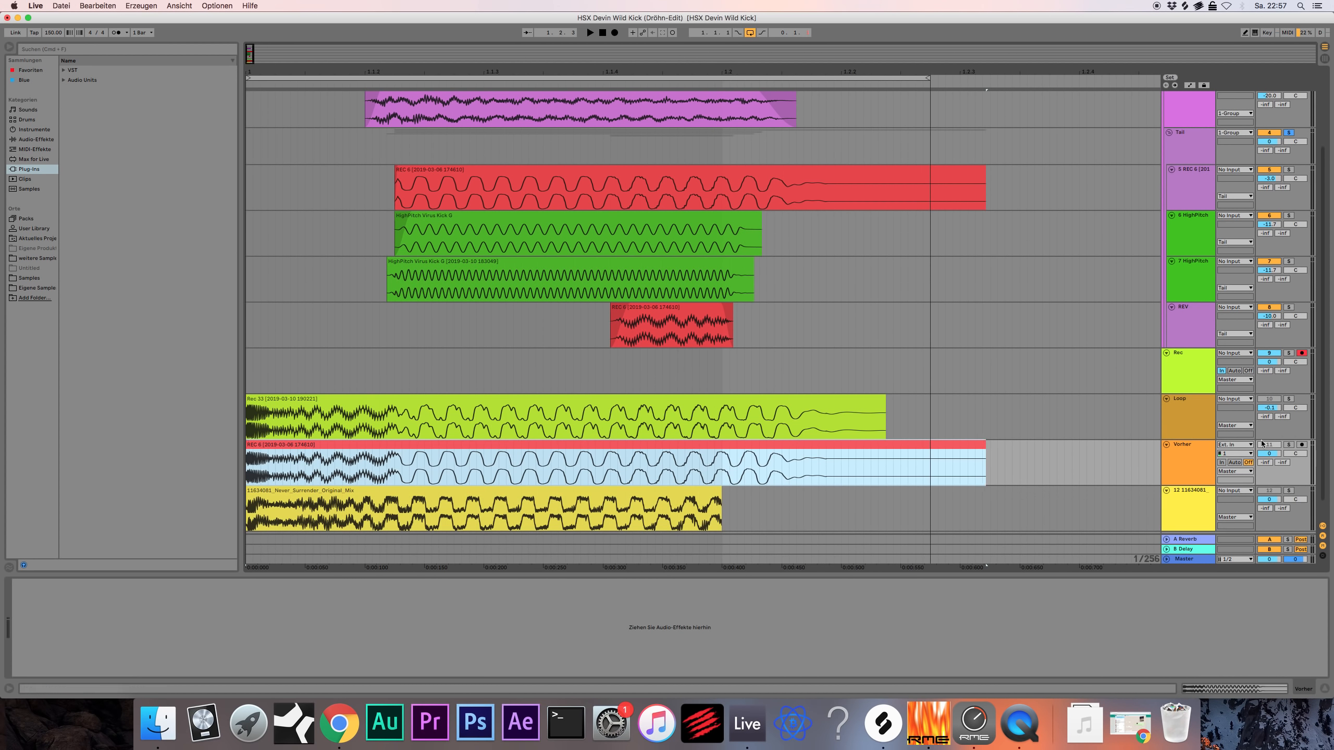
pyautogui.click(1288, 444)
pyautogui.press('space')
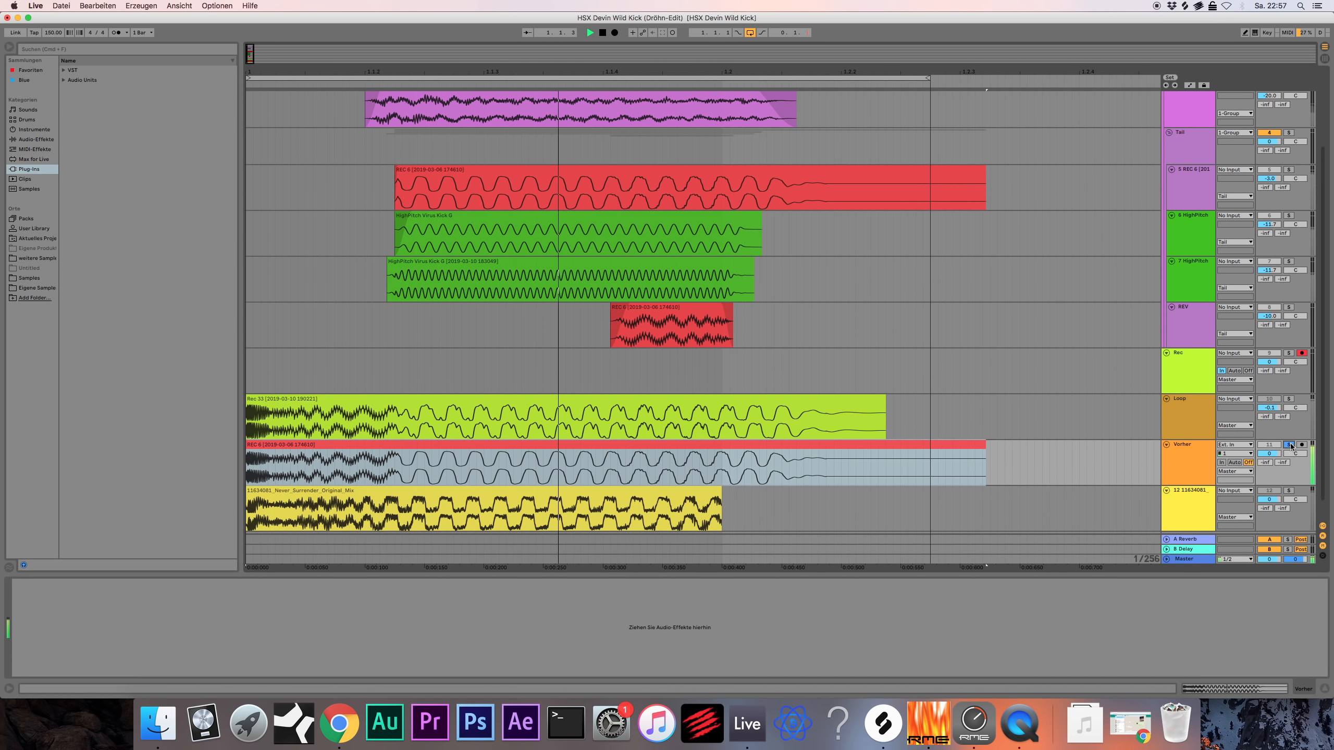
pyautogui.click(1289, 399)
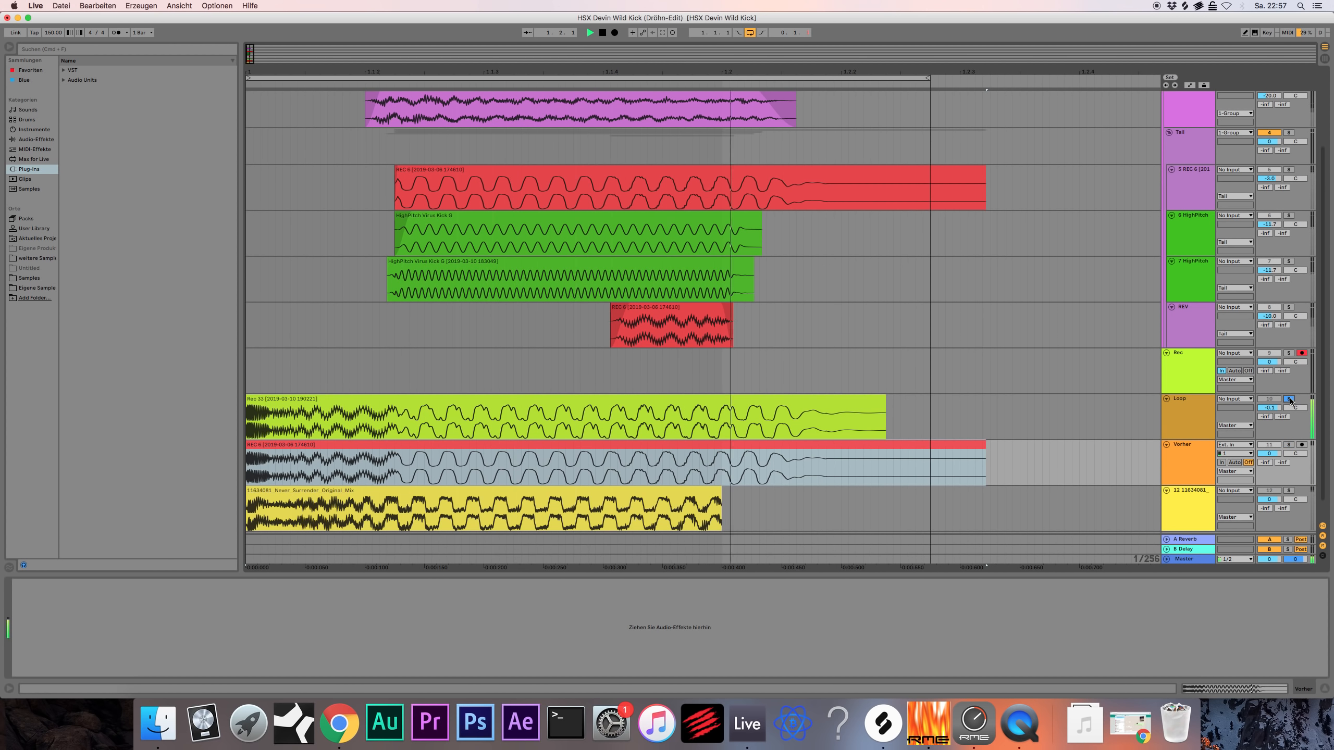
pyautogui.click(1288, 445)
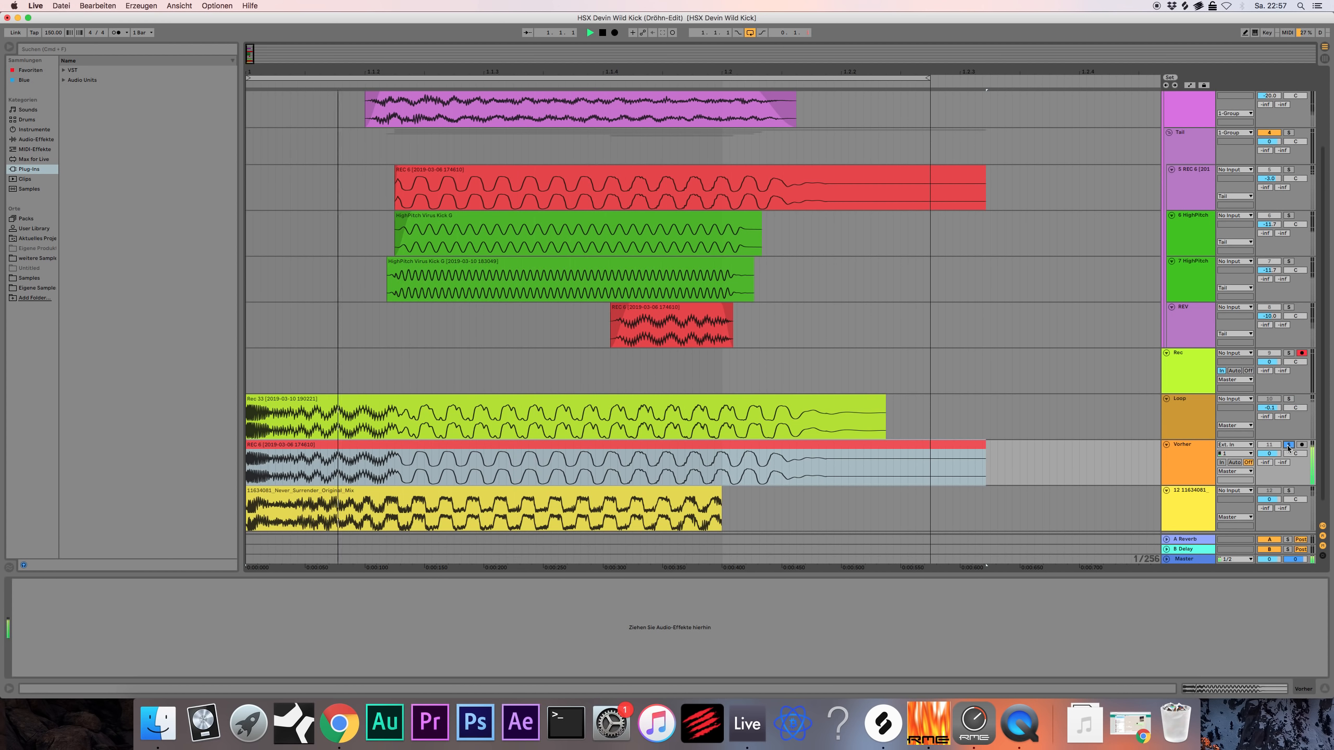
pyautogui.click(1289, 399)
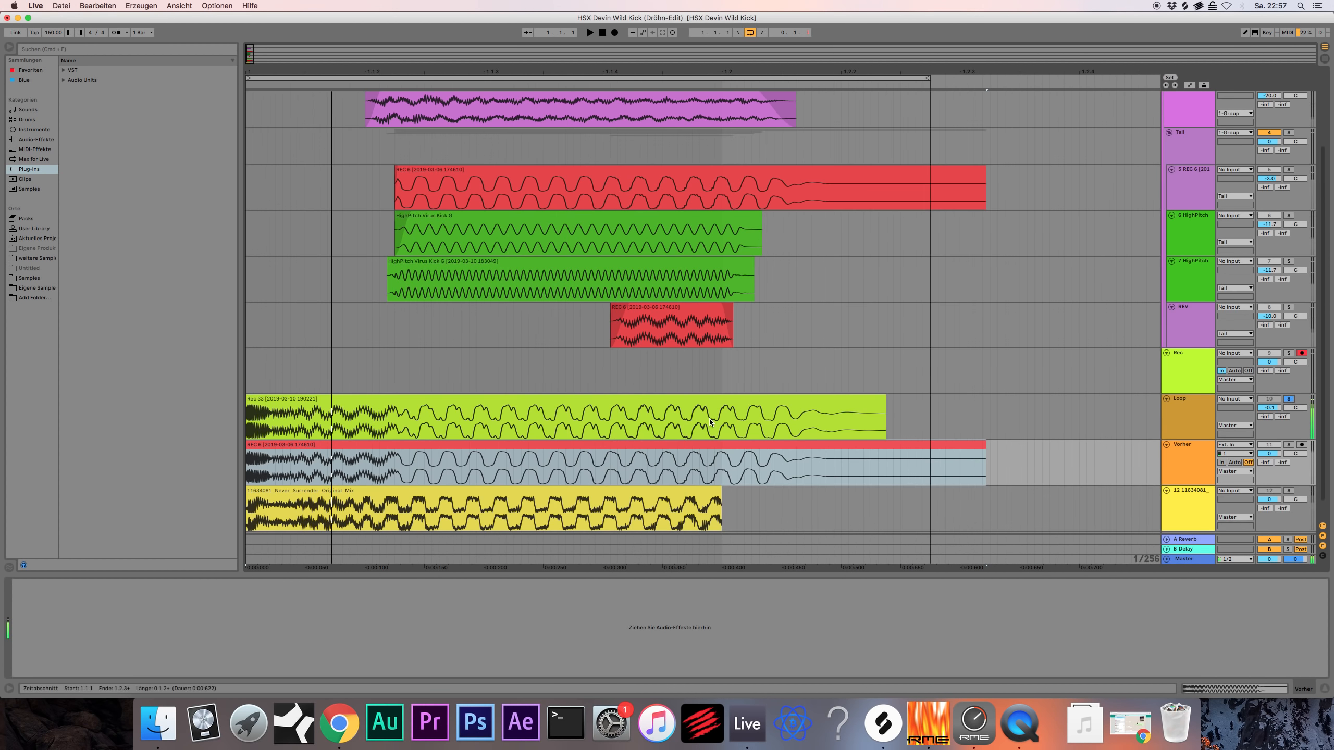
# Clear the Loop track's solo and go through the REC 6 and HighPitch tracks inside the Tail group.
pyautogui.scroll(3, 709, 420)
pyautogui.scroll(-2, 709, 420)
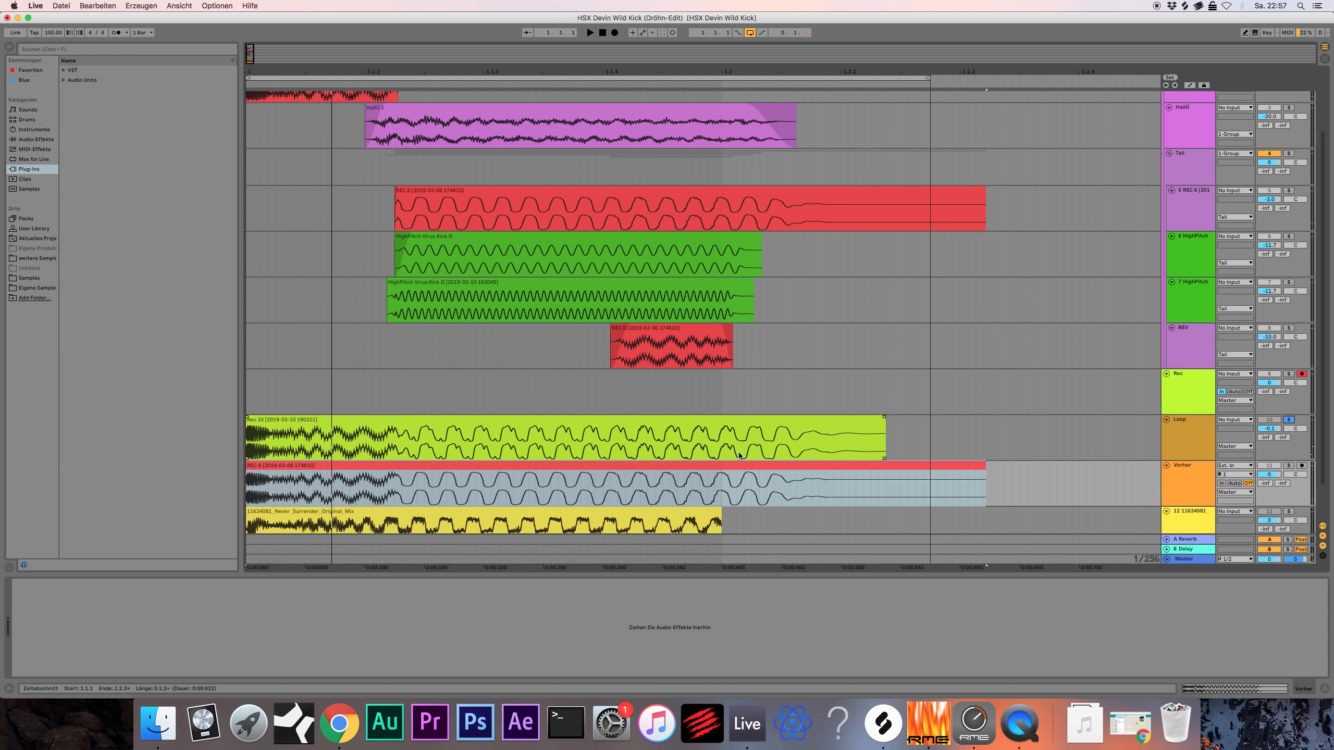
pyautogui.click(1195, 304)
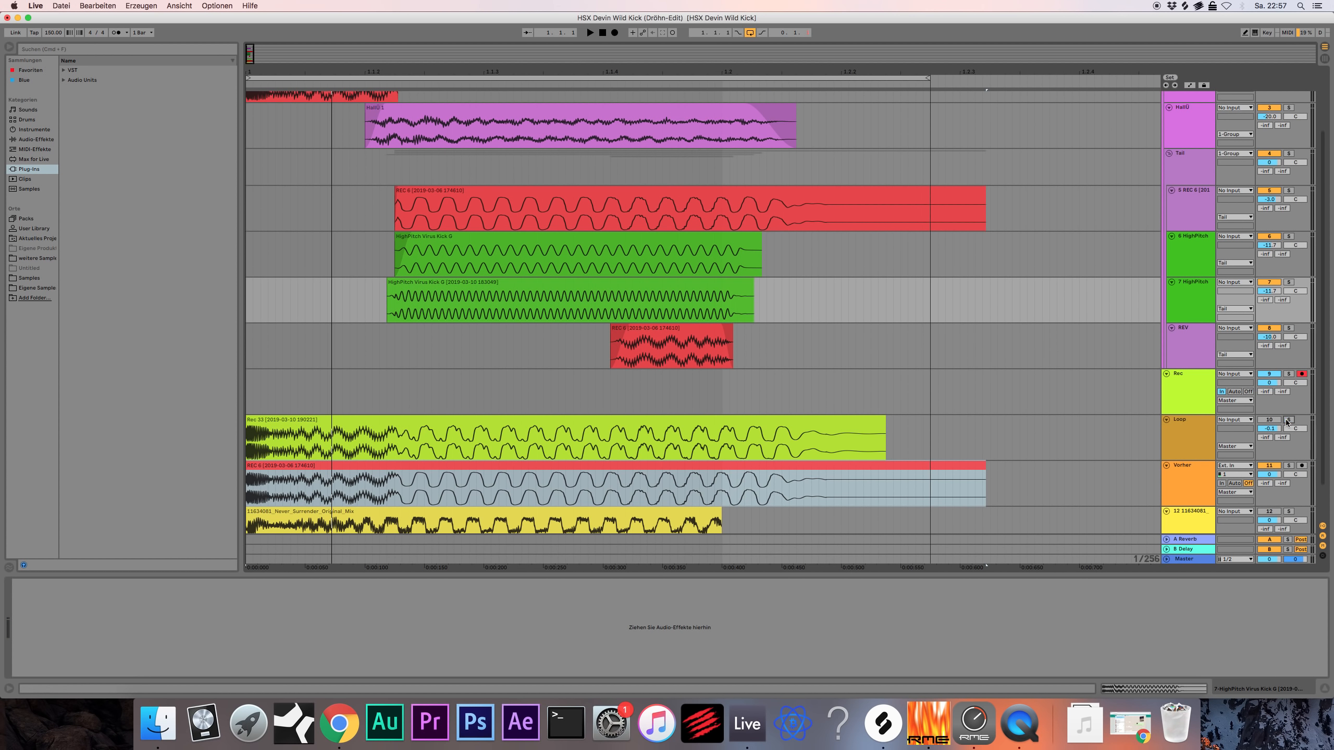
pyautogui.scroll(3, 1090, 329)
pyautogui.click(1172, 285)
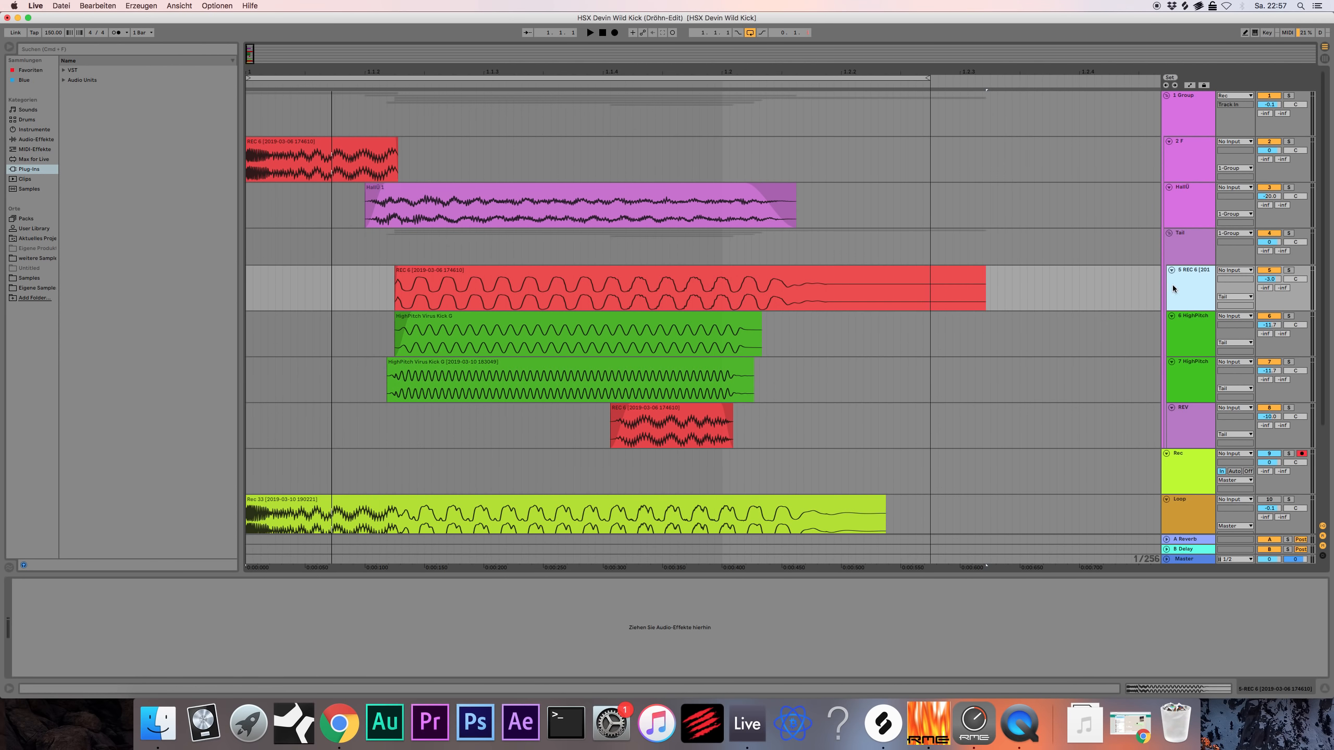
pyautogui.click(595, 324)
pyautogui.click(1194, 322)
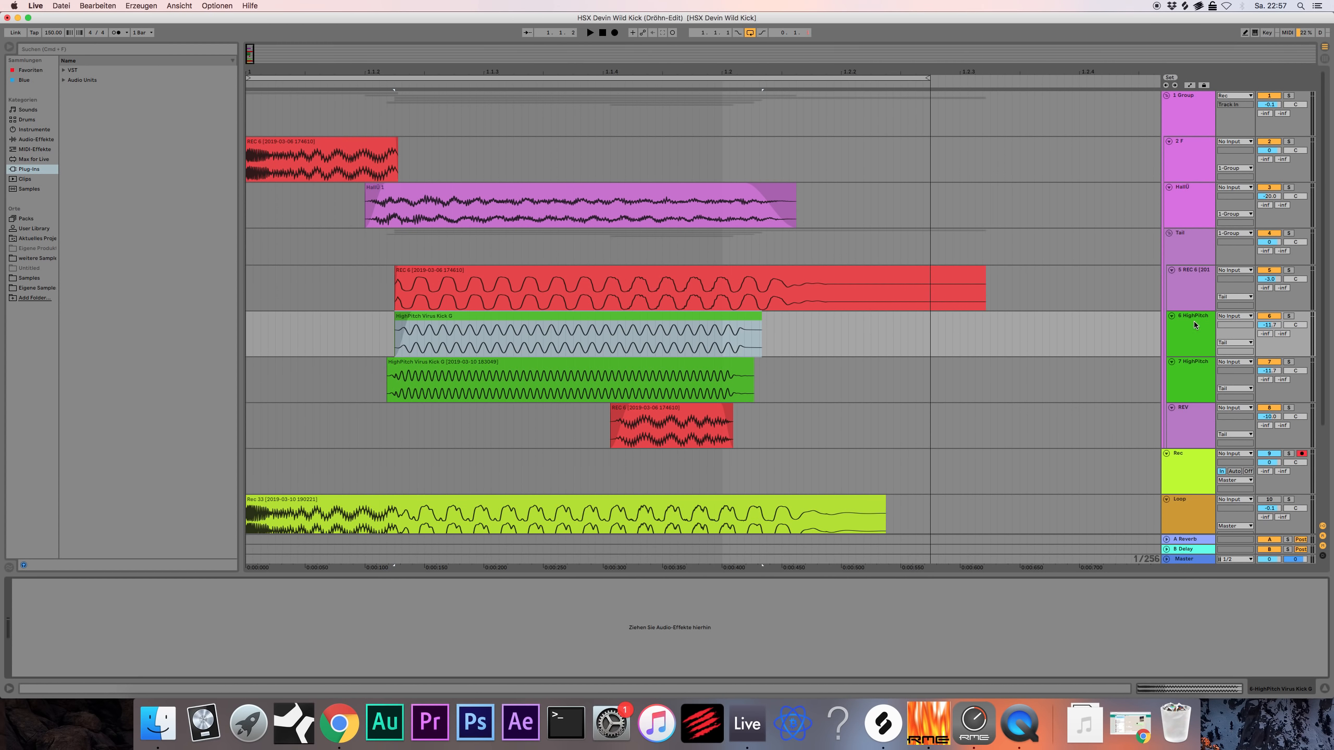
# Inspect the sample waveform of the clip on the 6 HighPitch track, then hide the clip details.
pyautogui.doubleClick(647, 323)
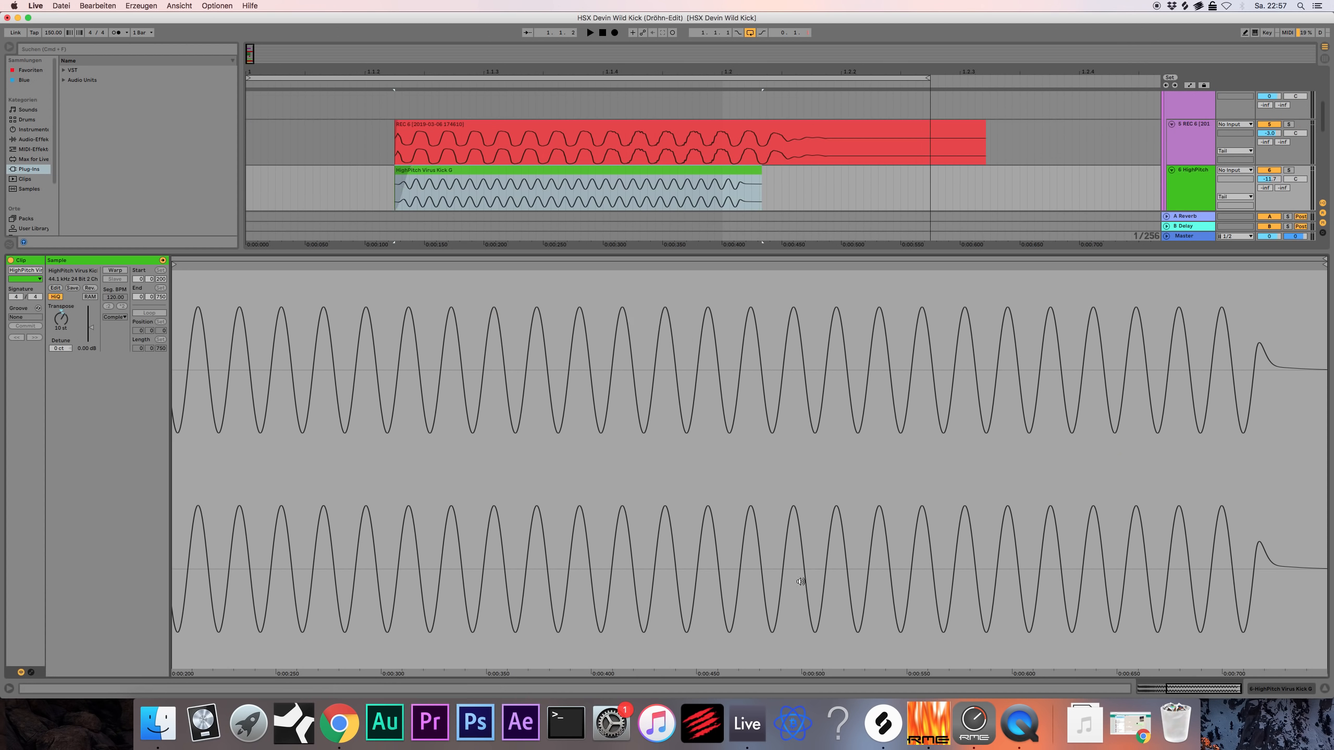
pyautogui.click(1324, 688)
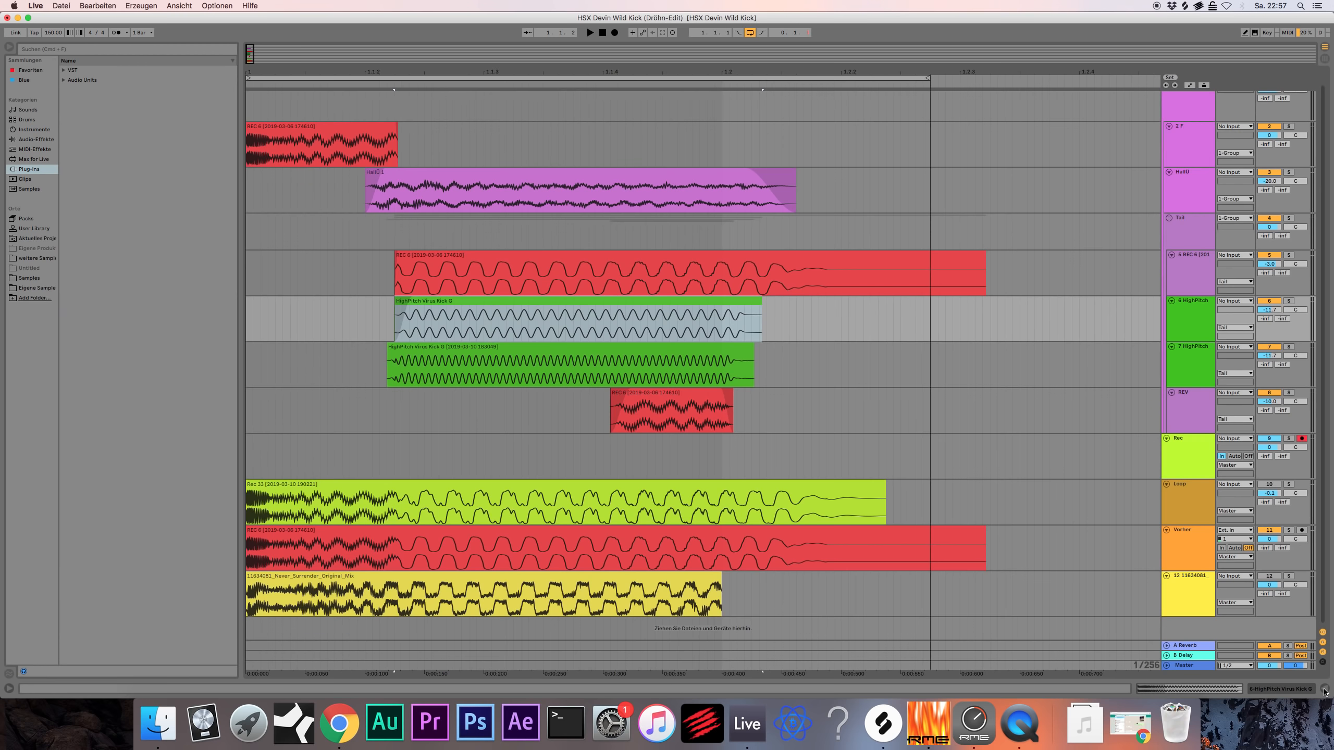
pyautogui.scroll(1, 1136, 323)
pyautogui.click(1177, 333)
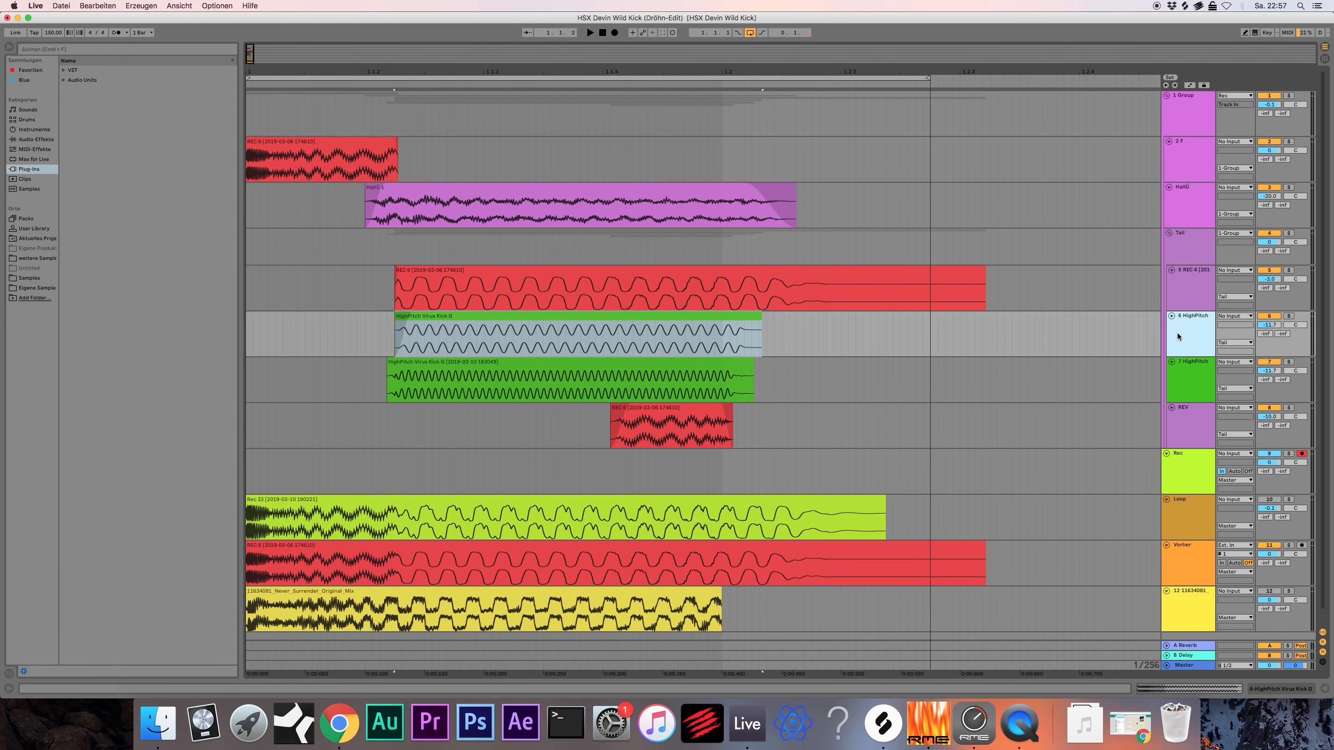
# Mute both HighPitch tracks and play the Tail group in solo.
pyautogui.click(1271, 363)
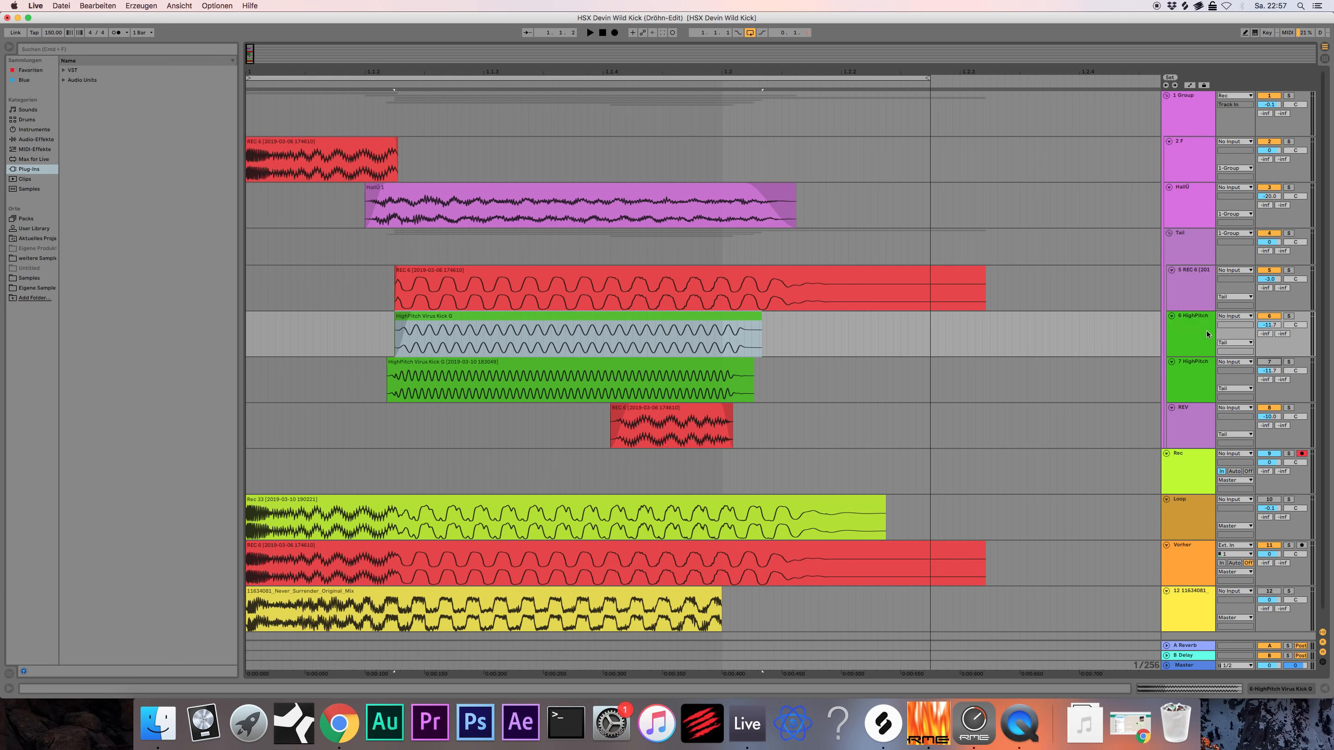
pyautogui.click(1175, 278)
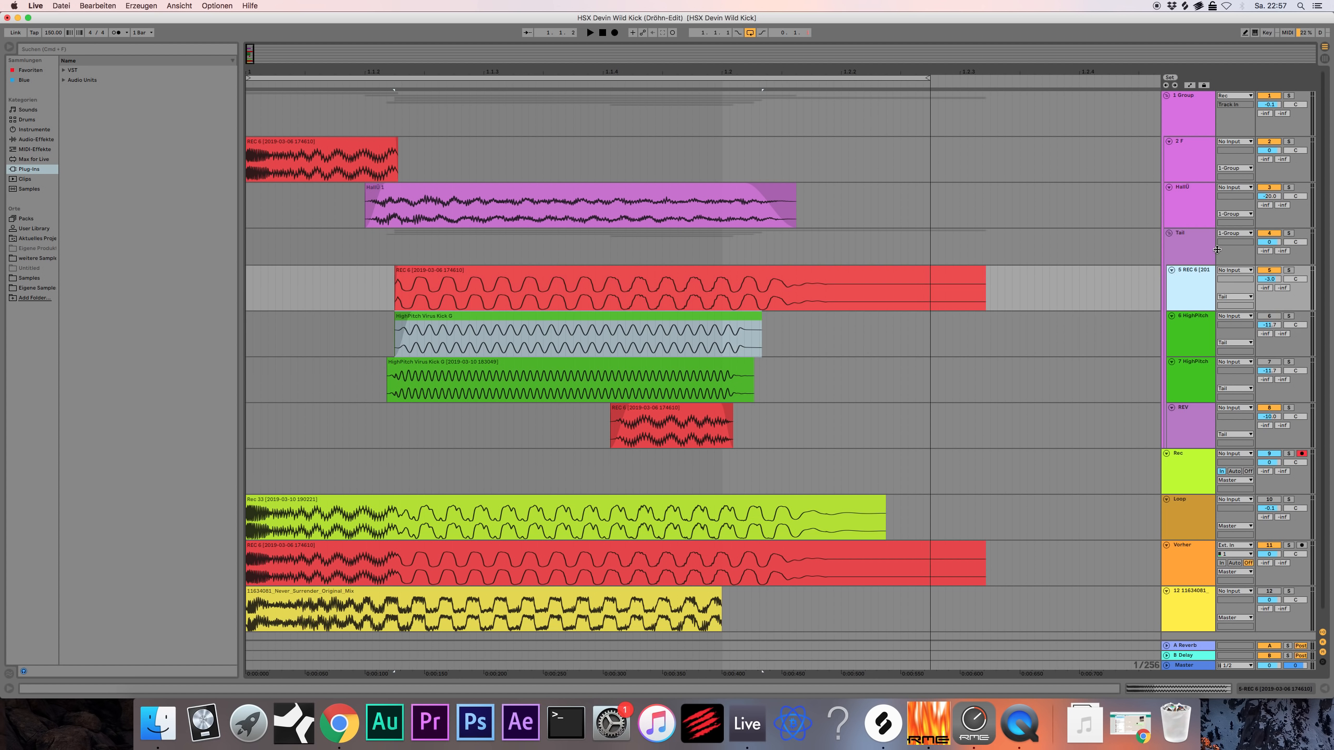
pyautogui.click(1288, 233)
pyautogui.press('space')
# Compare the playing tail with the 6 HighPitch track muted and unmuted, leaving that layer active.
pyautogui.click(1259, 325)
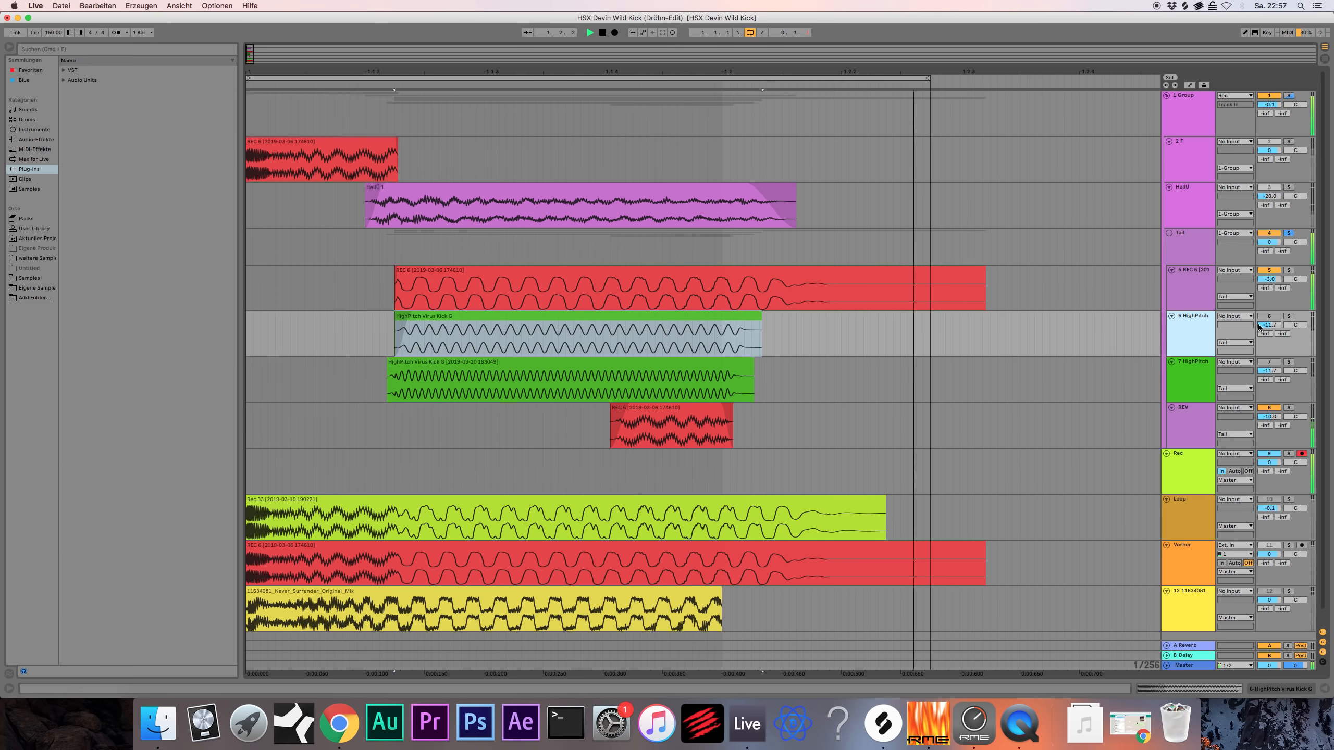
pyautogui.click(1272, 316)
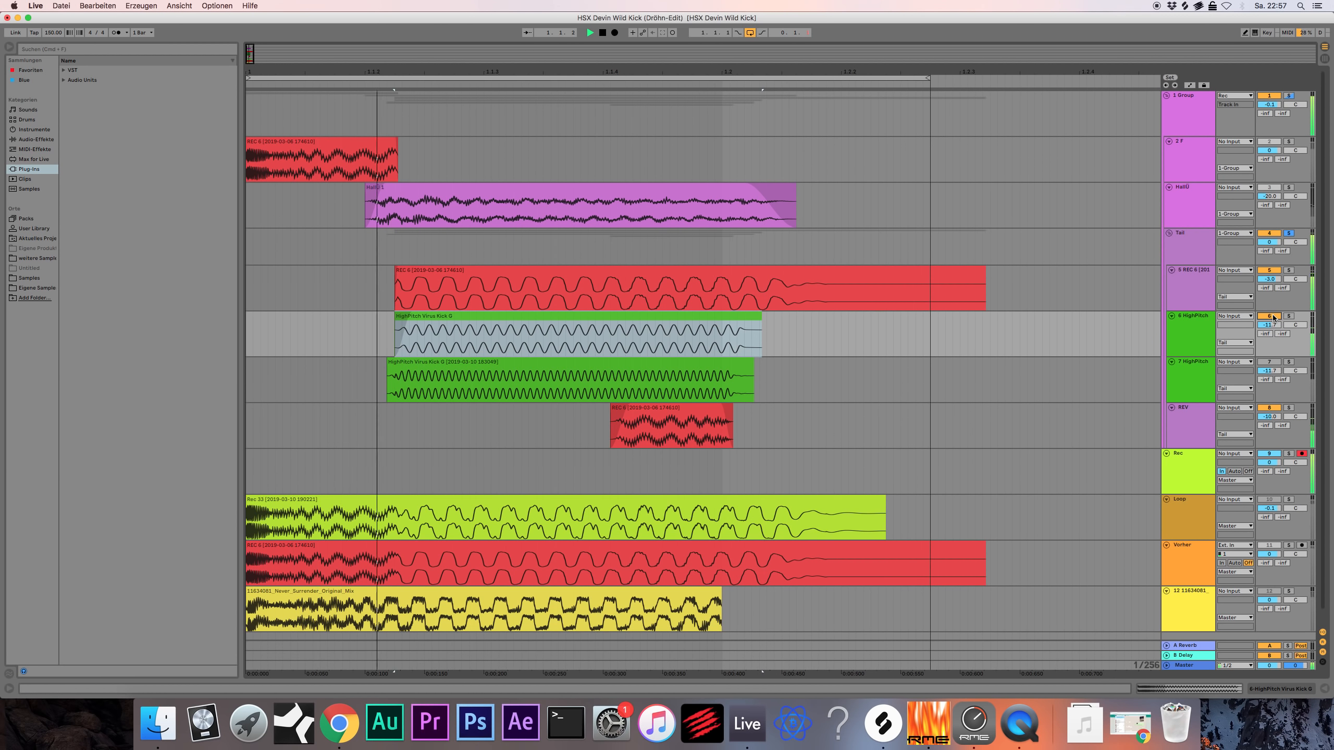
pyautogui.click(1273, 316)
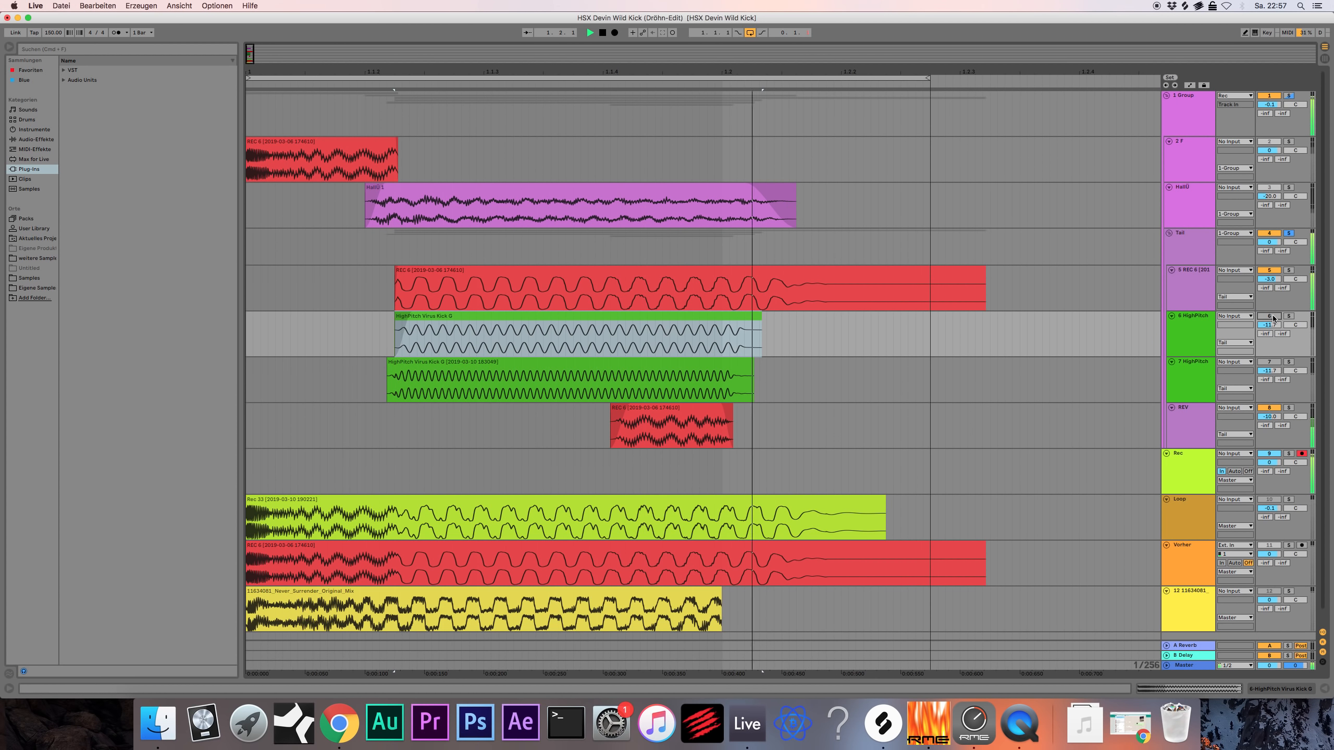
pyautogui.click(1273, 317)
pyautogui.click(1190, 371)
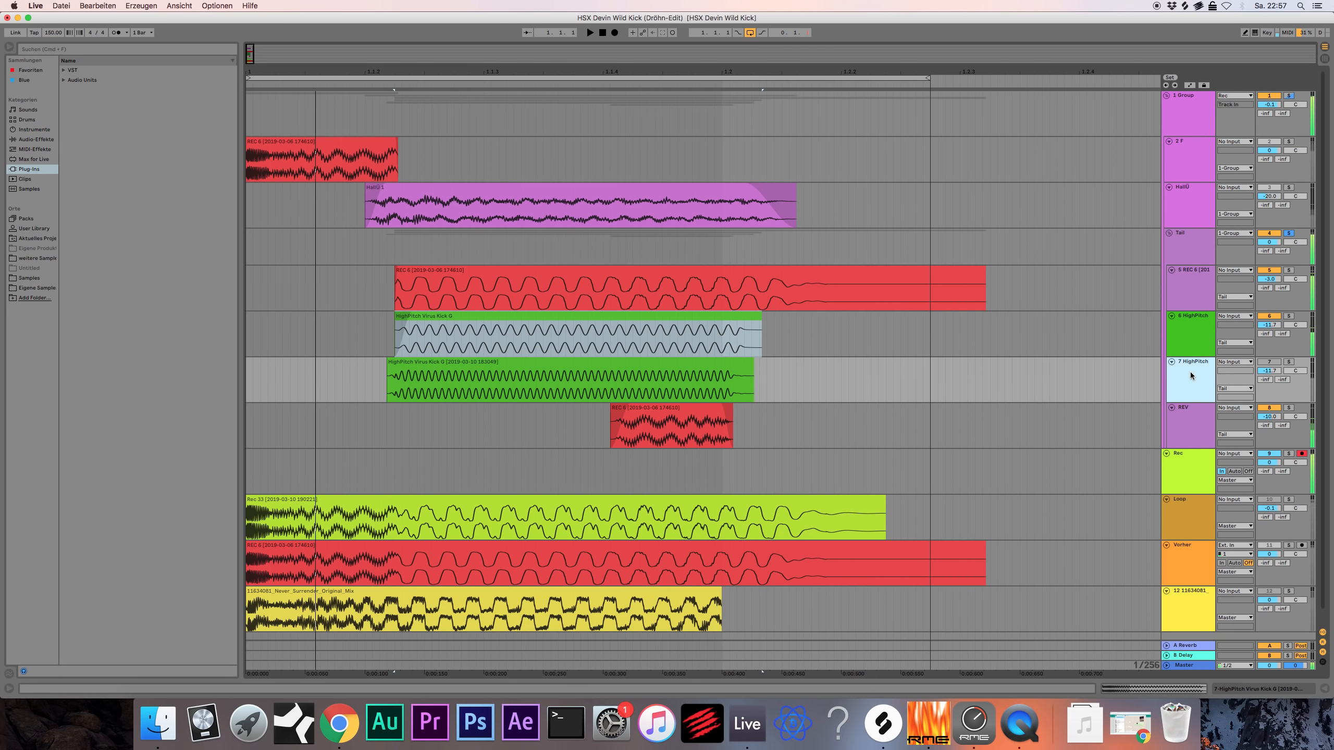
# Unmute the 7 HighPitch track and compare the playing tail with and without that layer, leaving it active.
pyautogui.click(1201, 354)
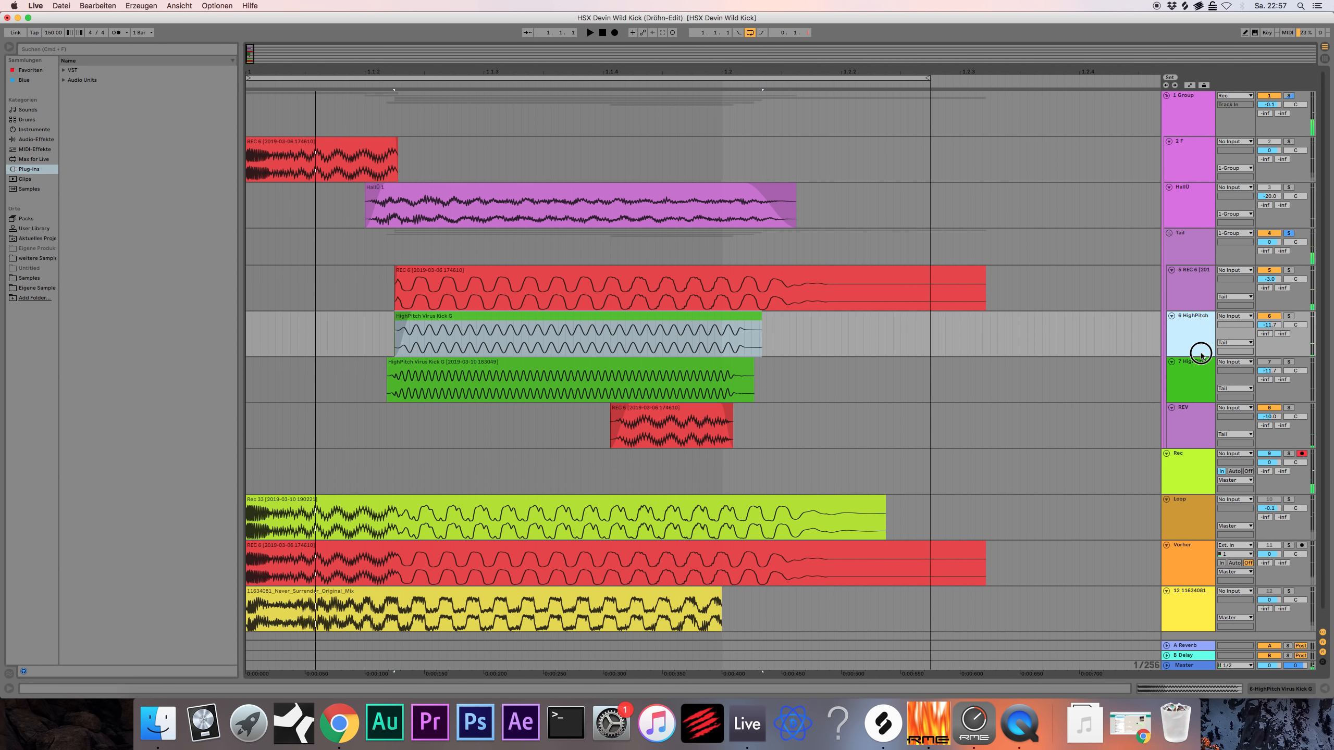
pyautogui.click(1203, 385)
pyautogui.click(1196, 331)
pyautogui.click(1196, 365)
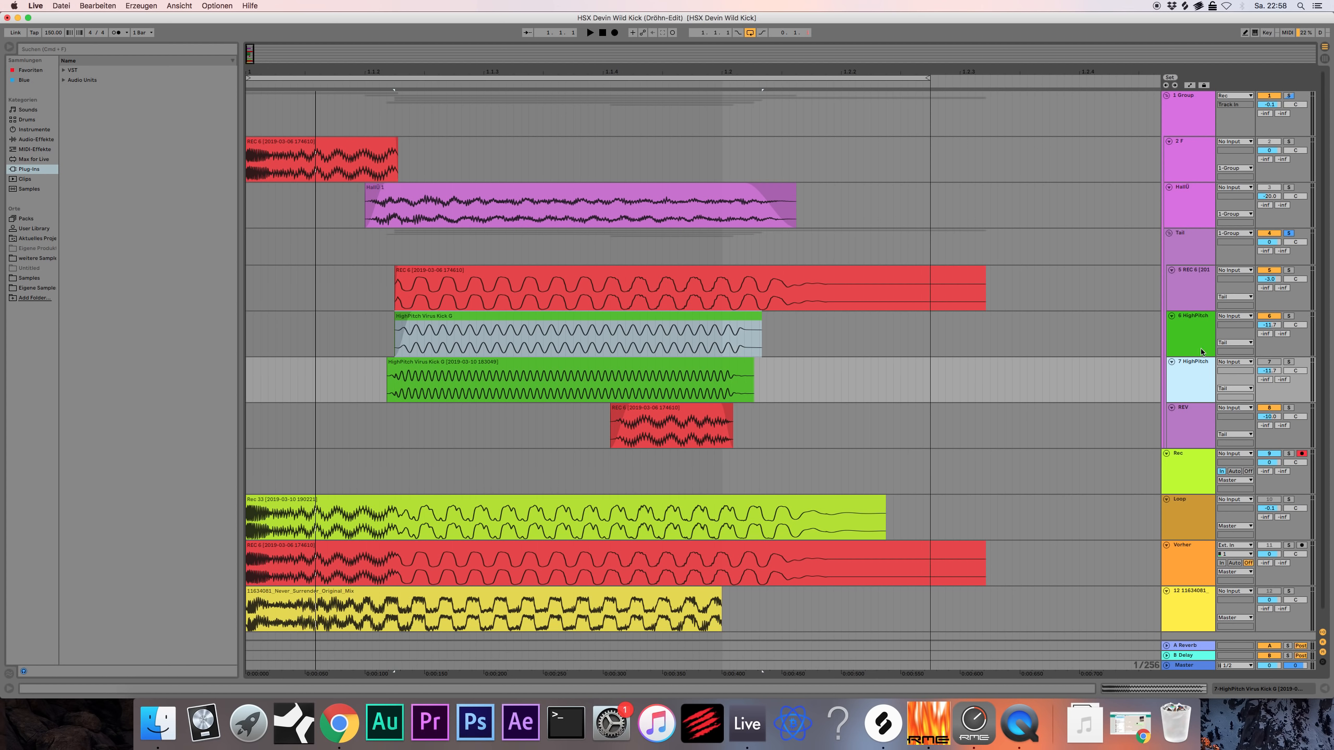
pyautogui.click(1269, 362)
pyautogui.press('space')
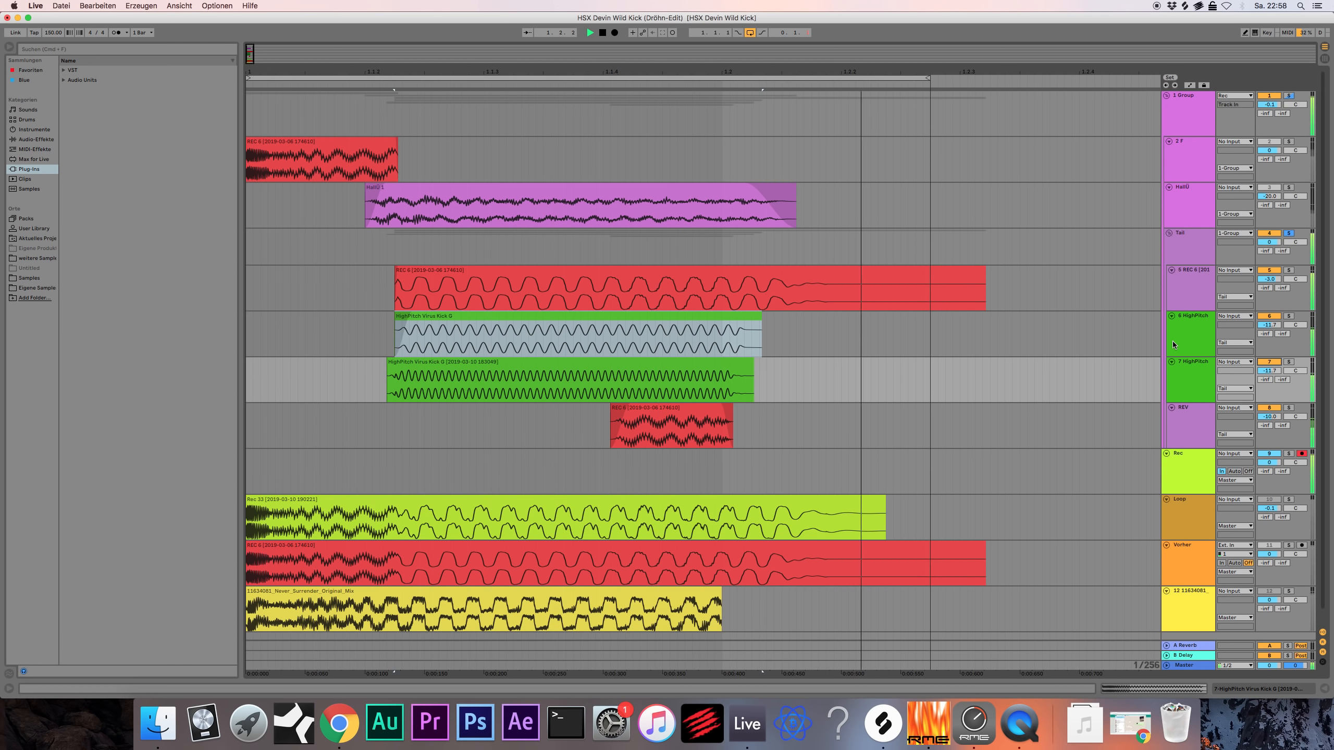
pyautogui.click(1269, 363)
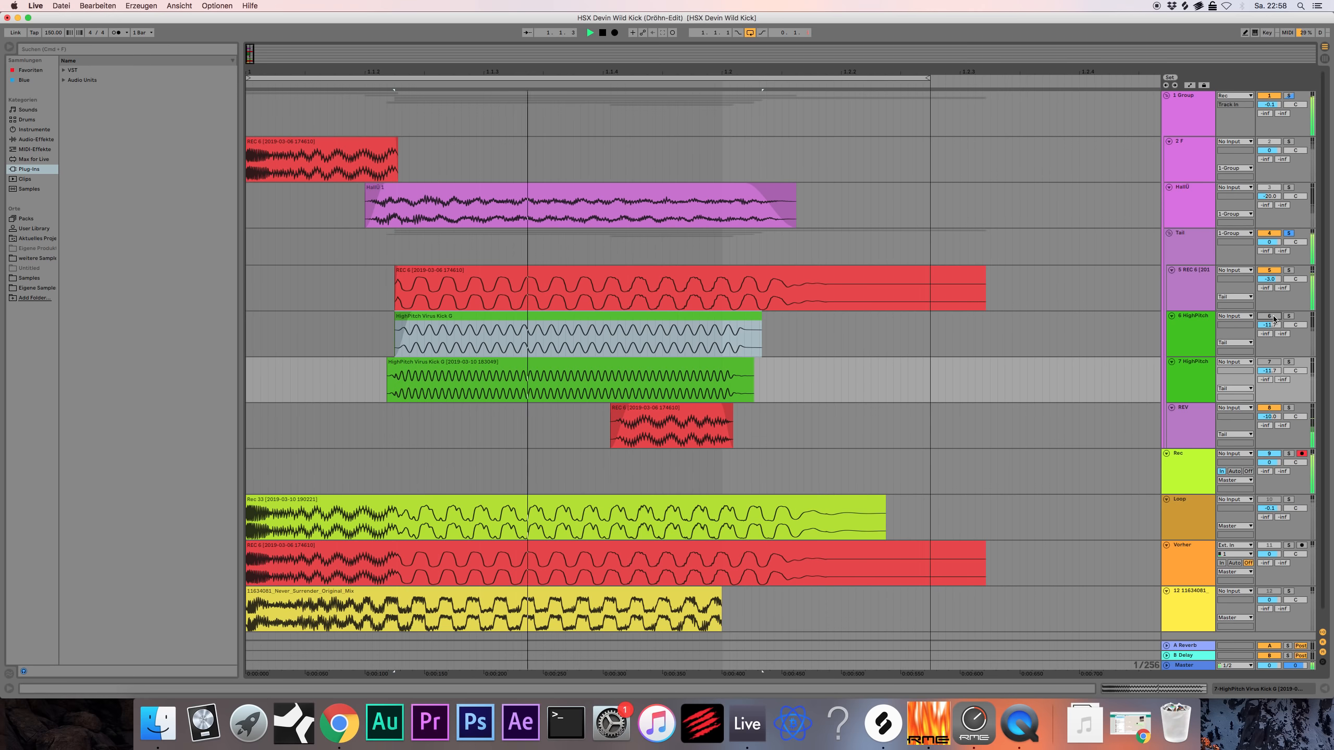
pyautogui.click(1270, 362)
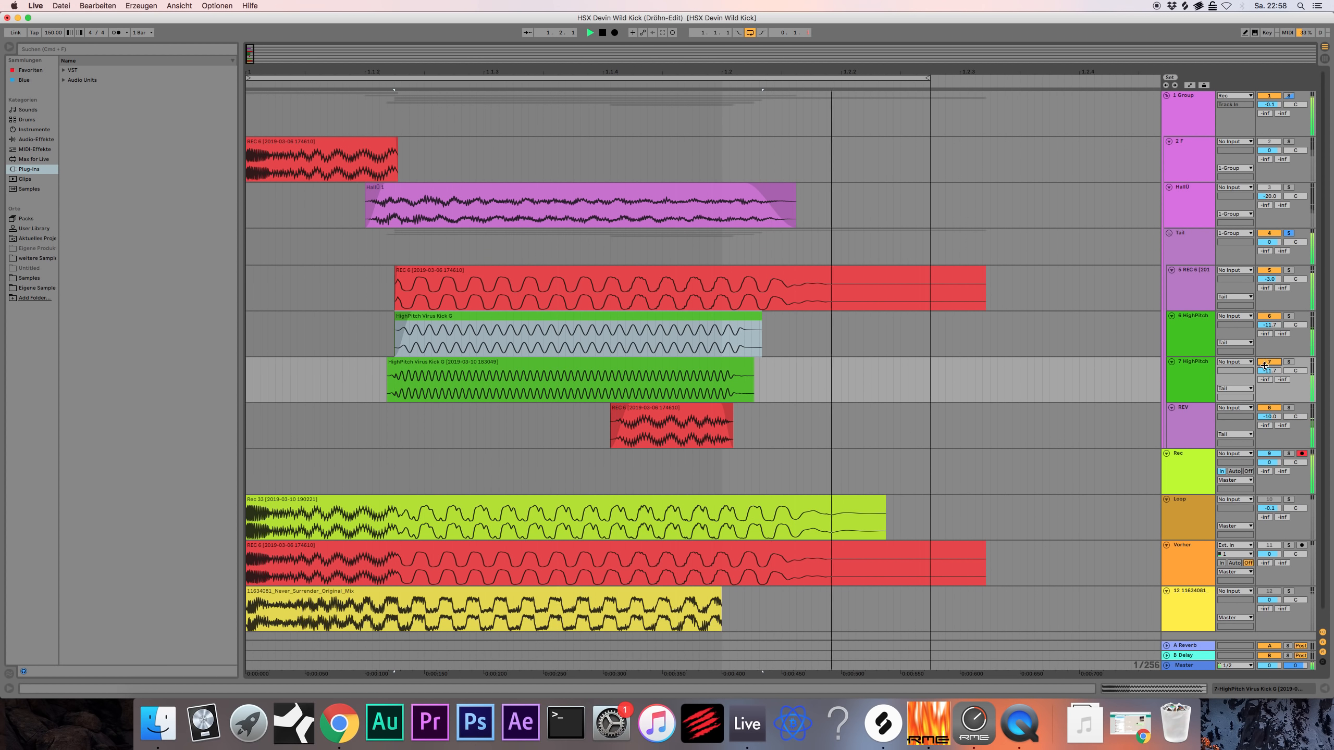
# Show the Tail group's effect chain and go through its Erosion and Saturator devices.
pyautogui.click(1194, 268)
pyautogui.doubleClick(1189, 247)
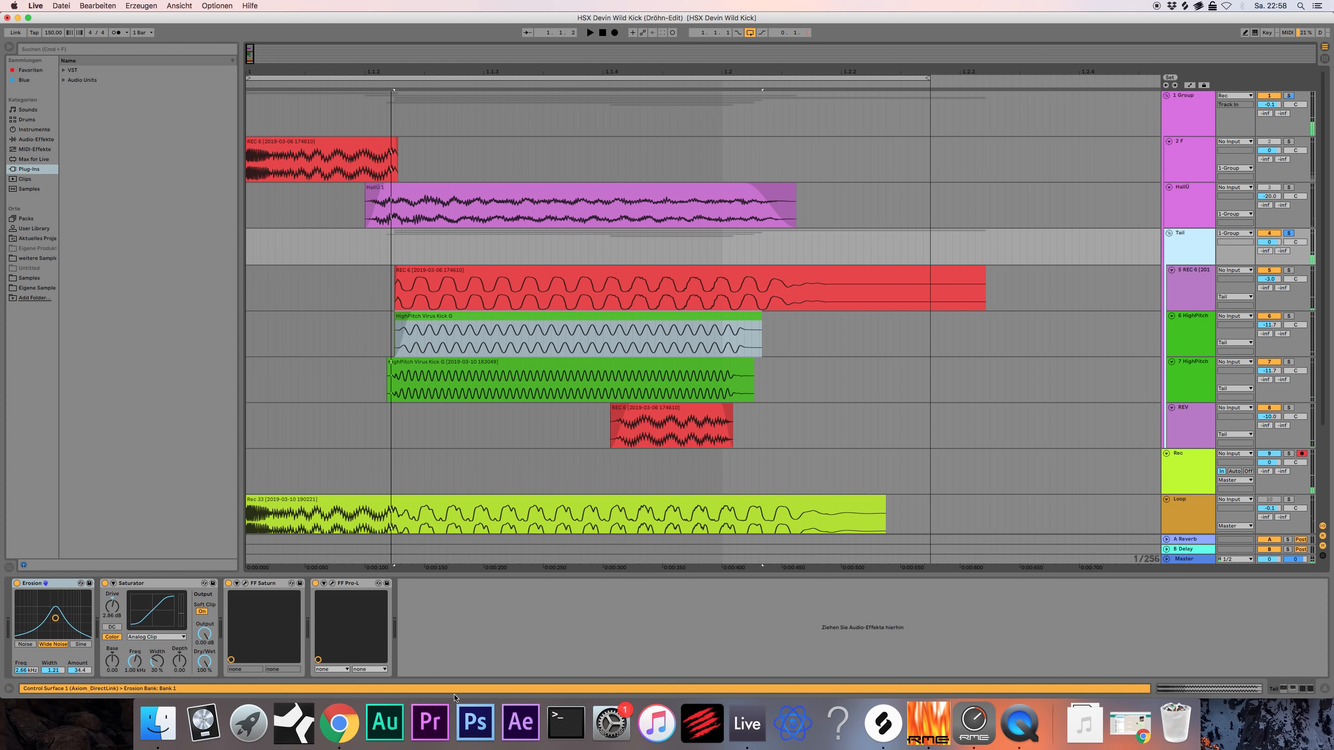
pyautogui.click(552, 647)
pyautogui.click(43, 587)
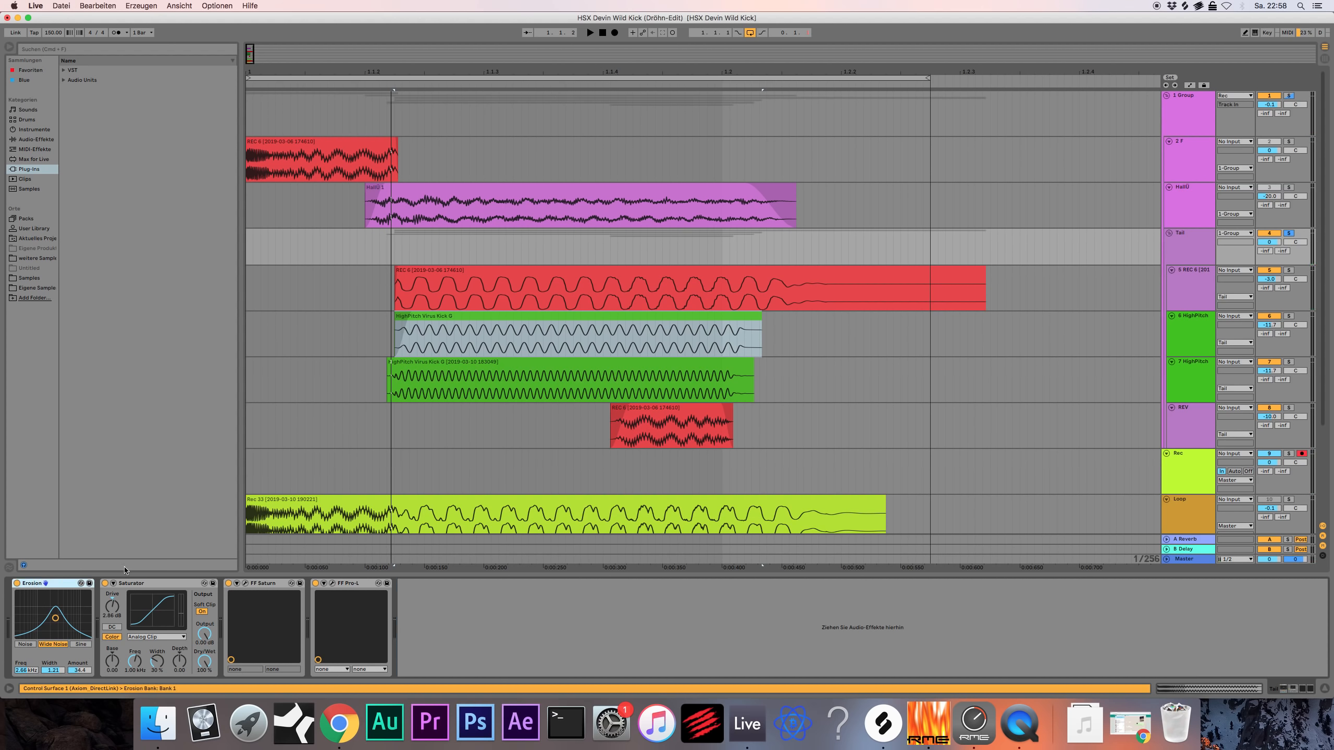
pyautogui.click(129, 586)
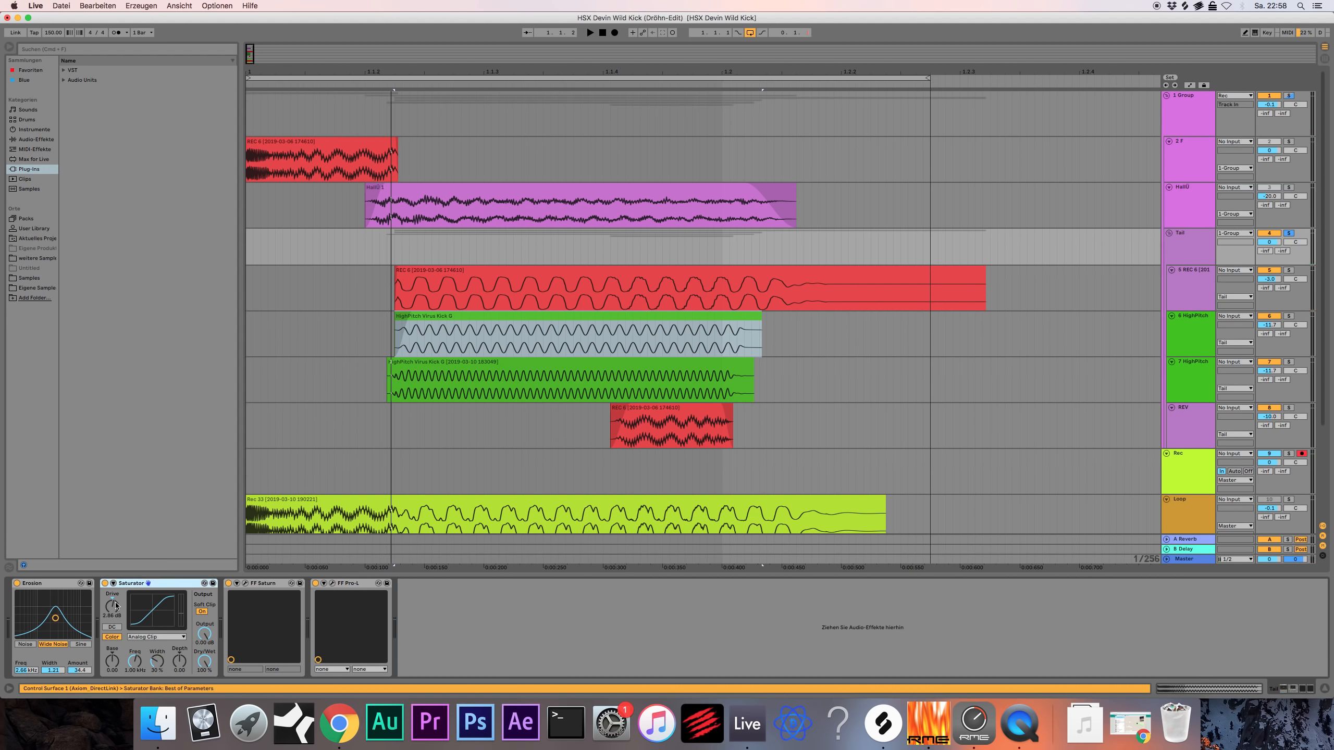
# Inspect the settings of the FF Saturn and FF Pro-L plug-ins on the Tail group, closing each plug-in window again.
pyautogui.click(259, 591)
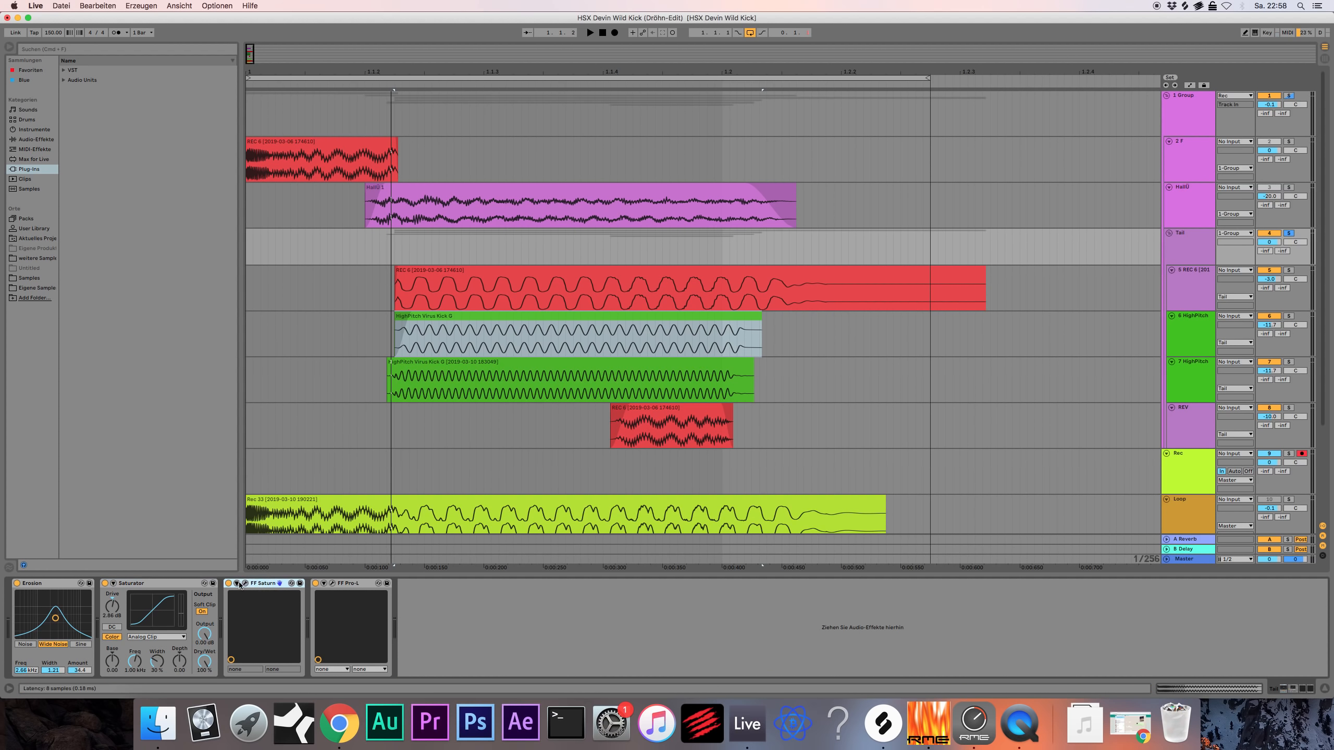
pyautogui.click(245, 584)
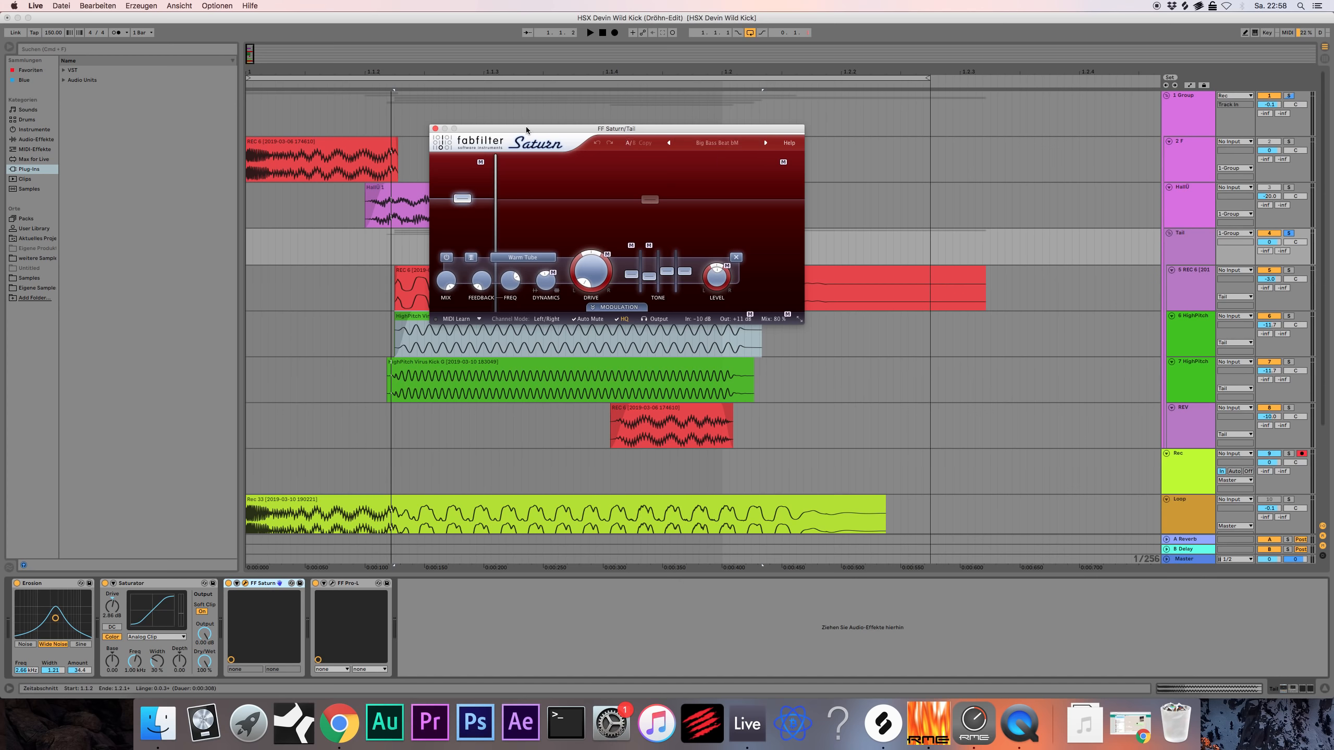
pyautogui.click(435, 128)
pyautogui.click(339, 583)
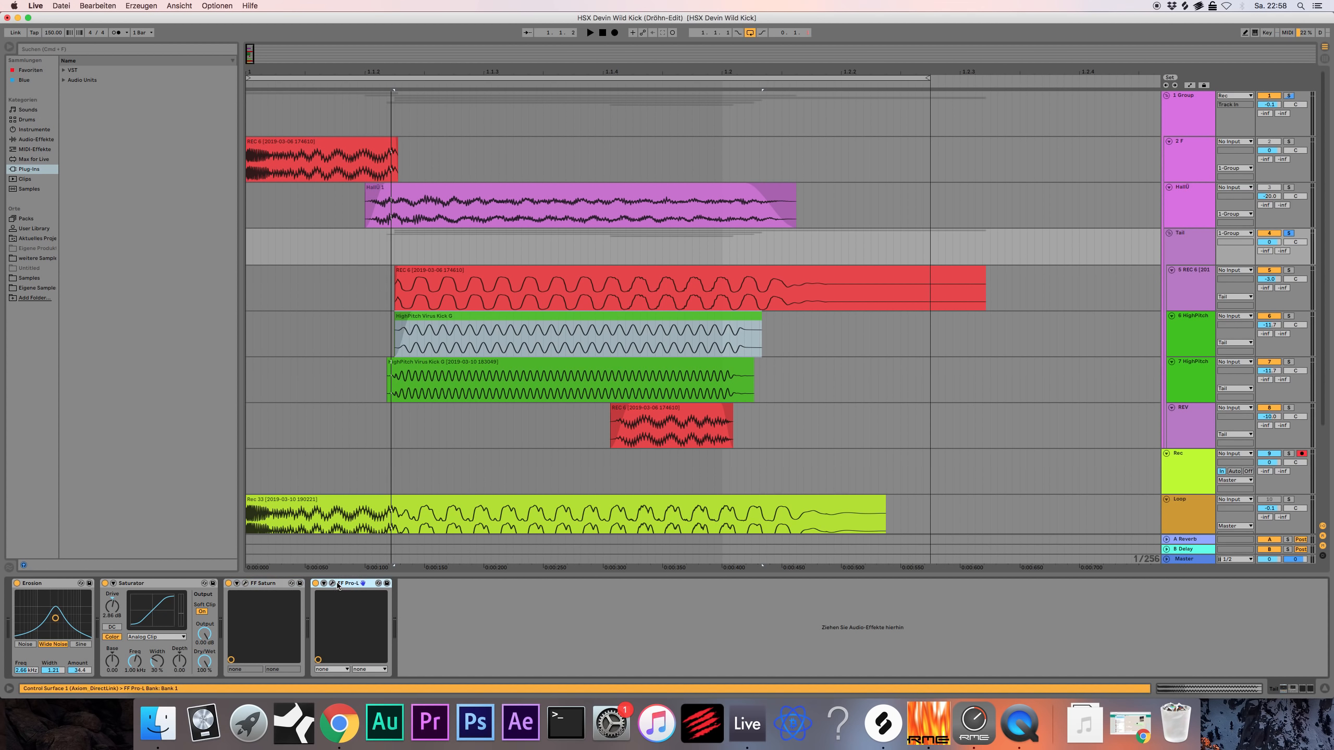
pyautogui.click(333, 583)
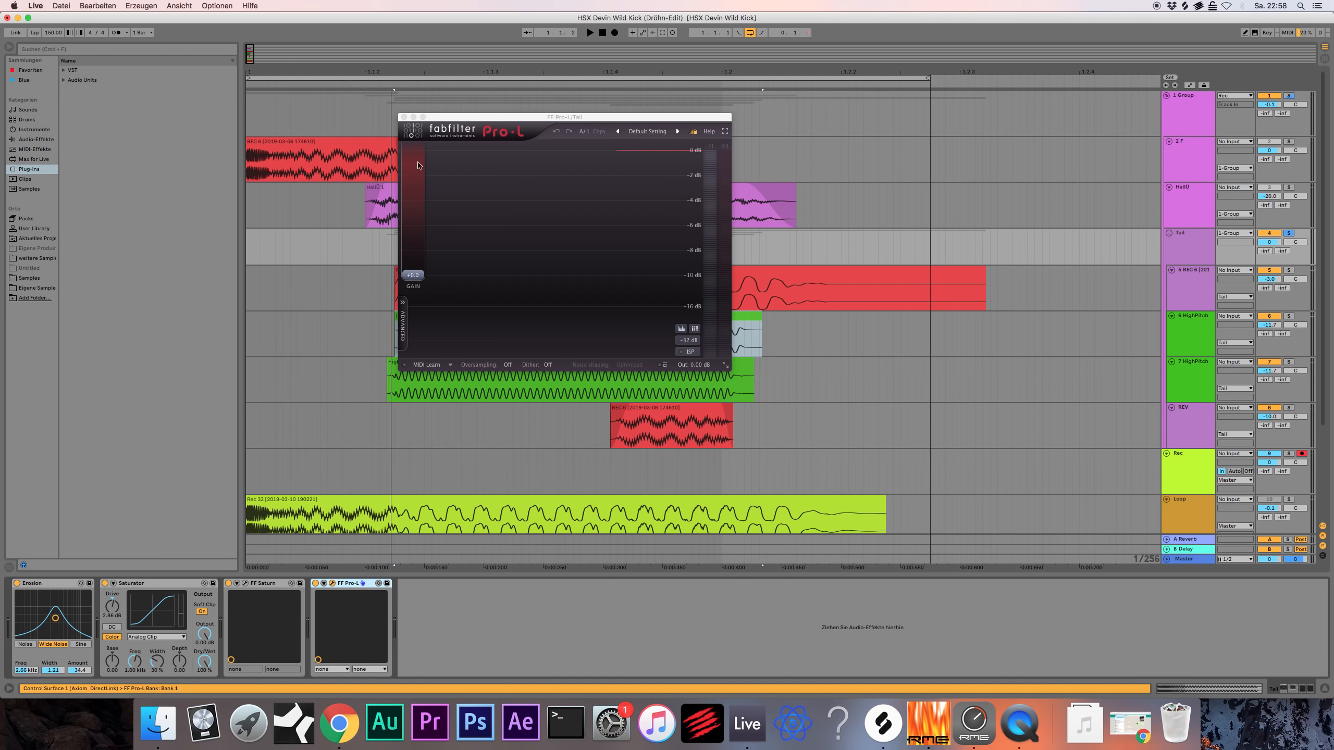
pyautogui.click(403, 118)
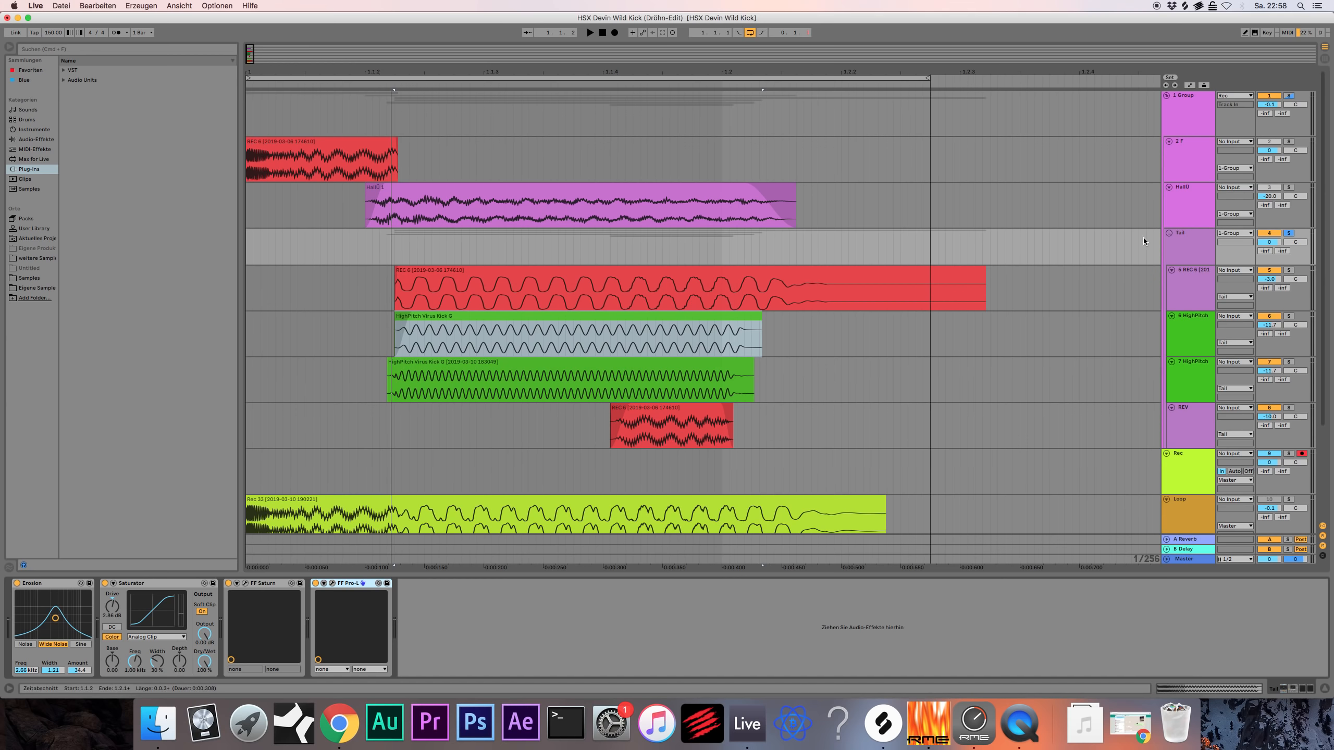
# Show the HallD track's effects and play that layer in solo.
pyautogui.click(1165, 217)
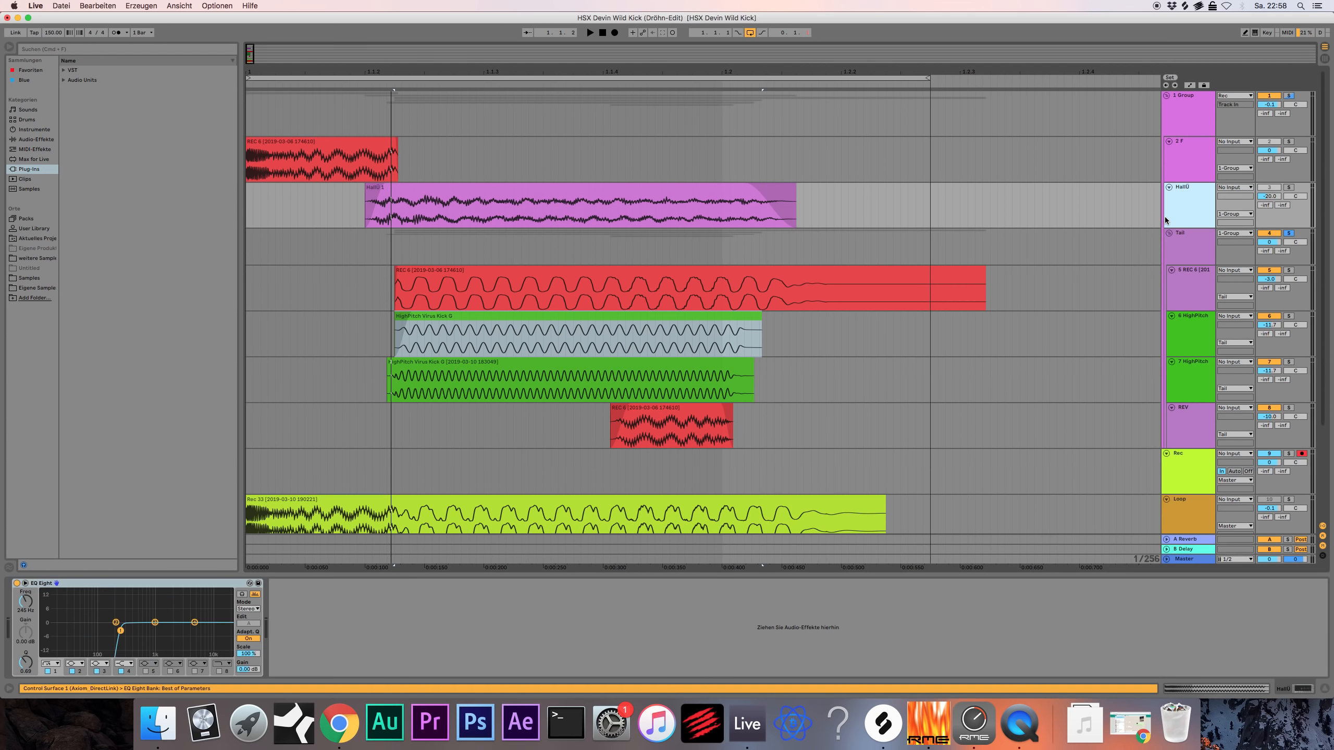
pyautogui.click(1288, 187)
pyautogui.press('space')
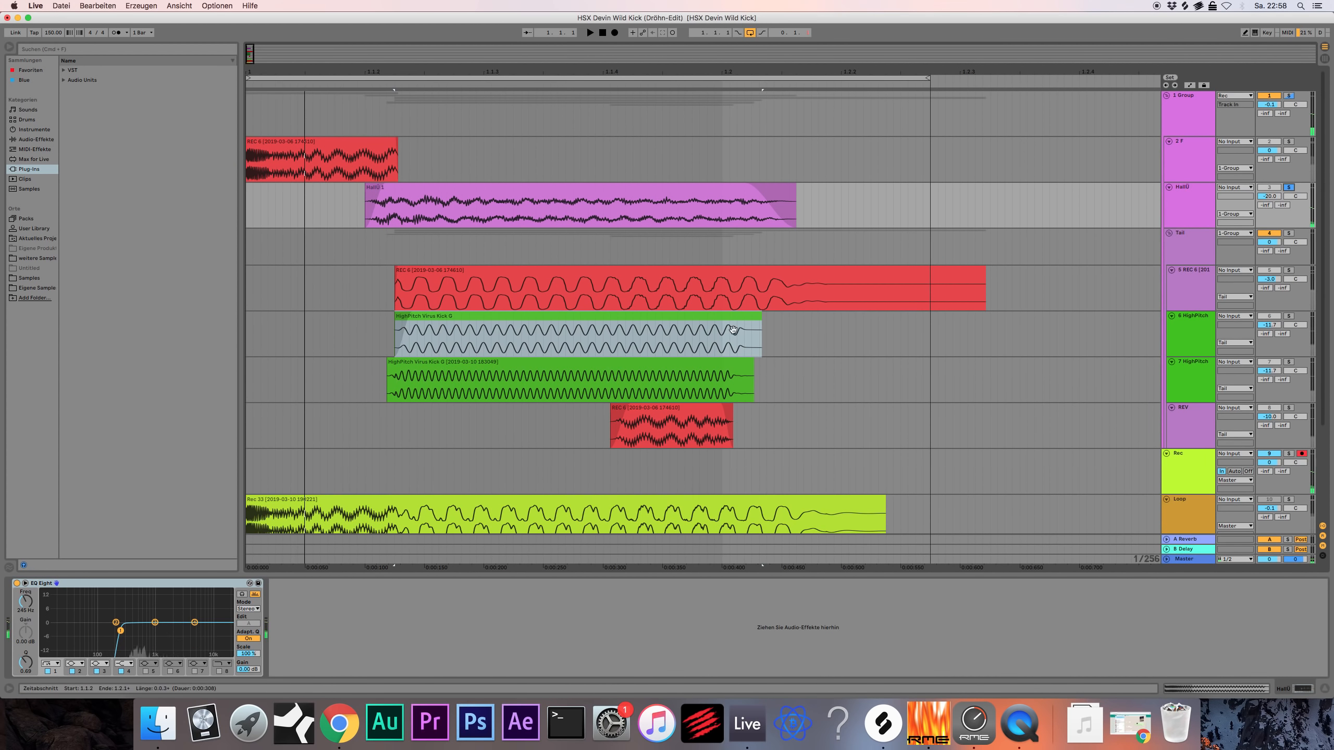
# Stop playback and rename the 1 Group track as MainKick.
pyautogui.click(1184, 120)
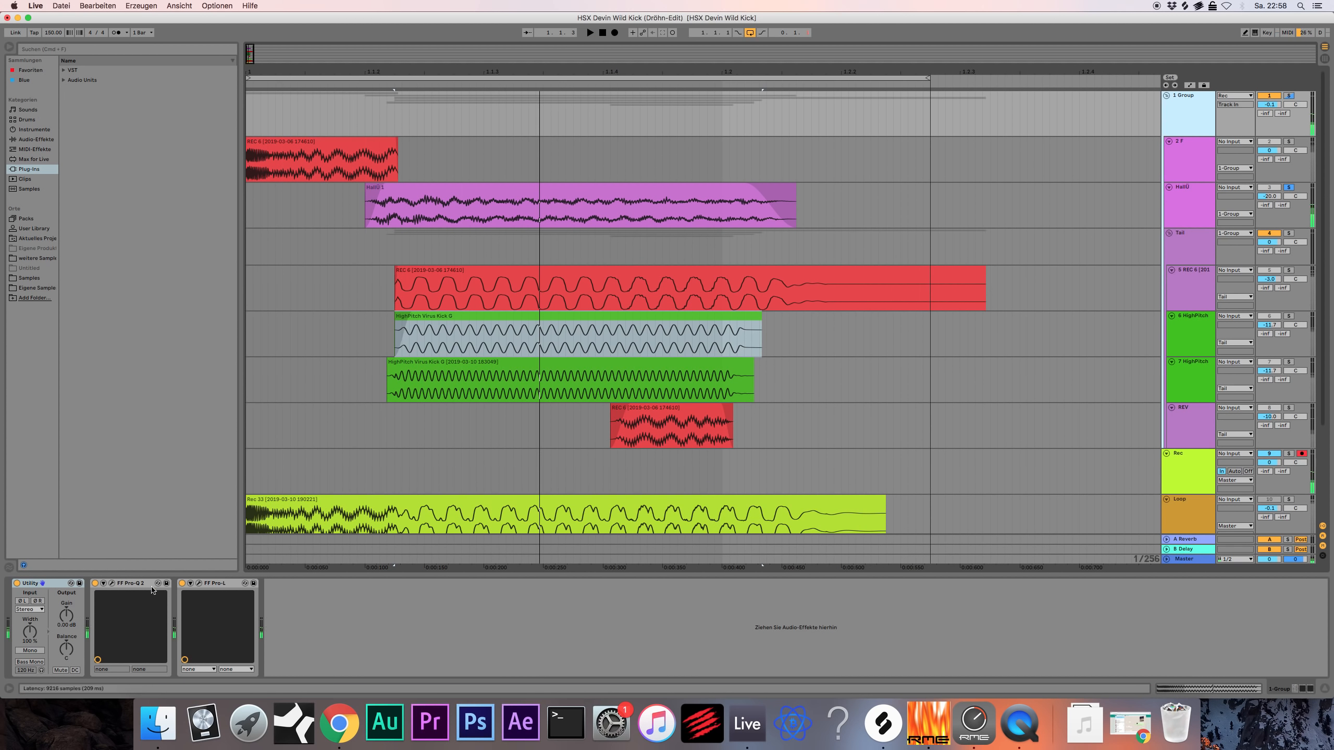
pyautogui.press('space')
pyautogui.click(1153, 112)
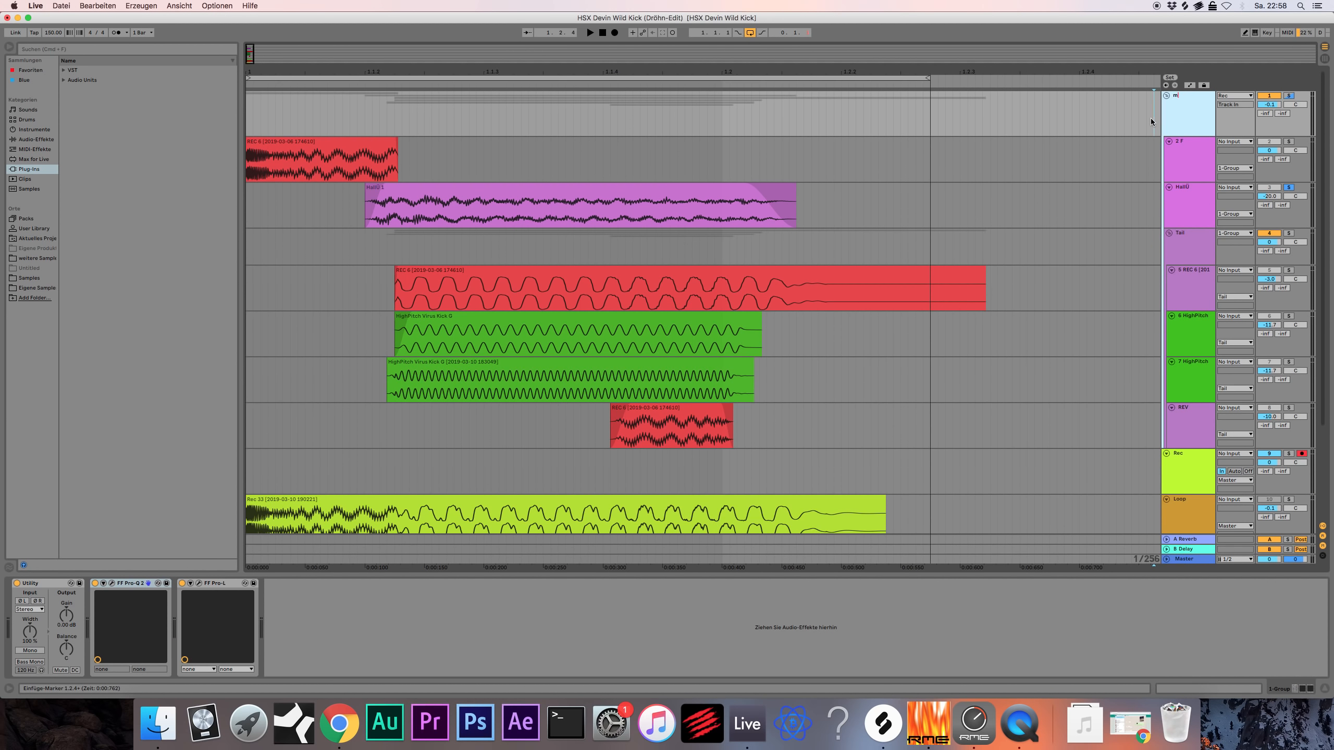
pyautogui.write('Kick')
pyautogui.press('Return')
# Inspect the equalizer curve of the FF Pro-Q 2 plug-in on the MainKick group, then close its window.
pyautogui.click(111, 583)
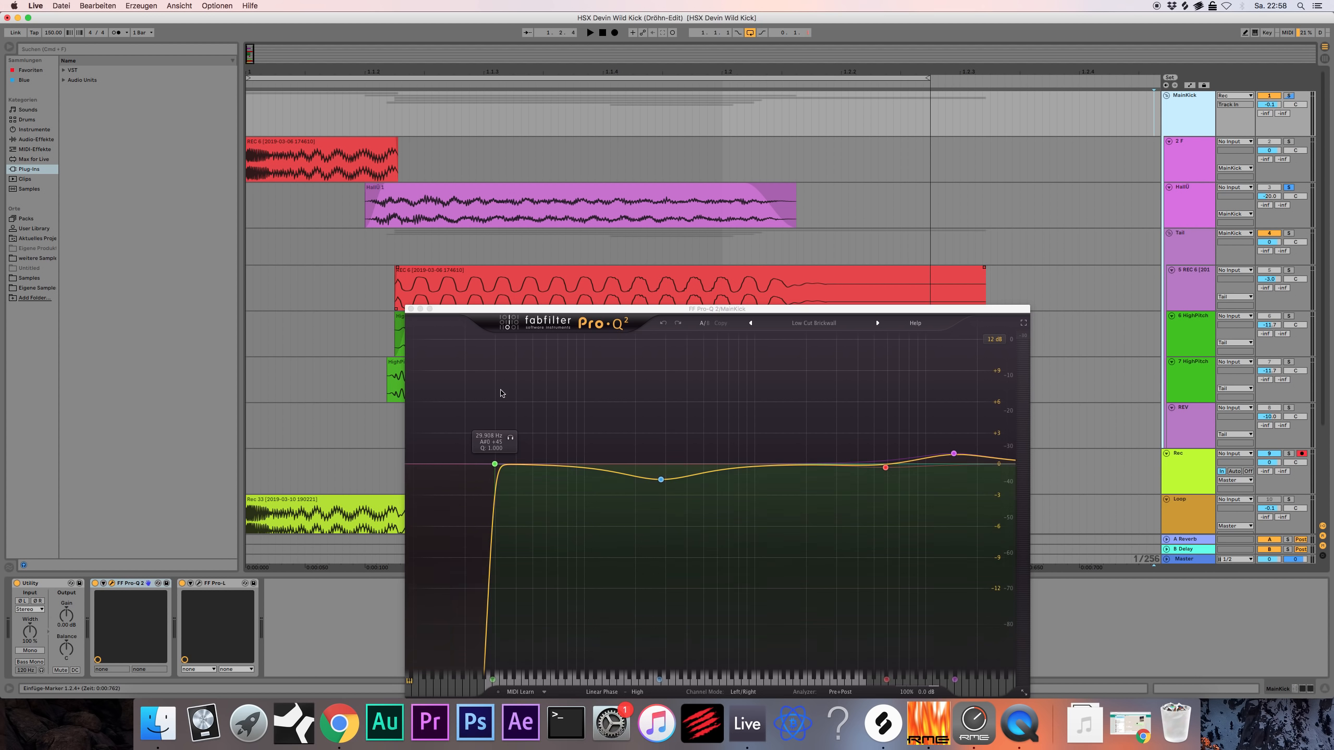
pyautogui.click(623, 309)
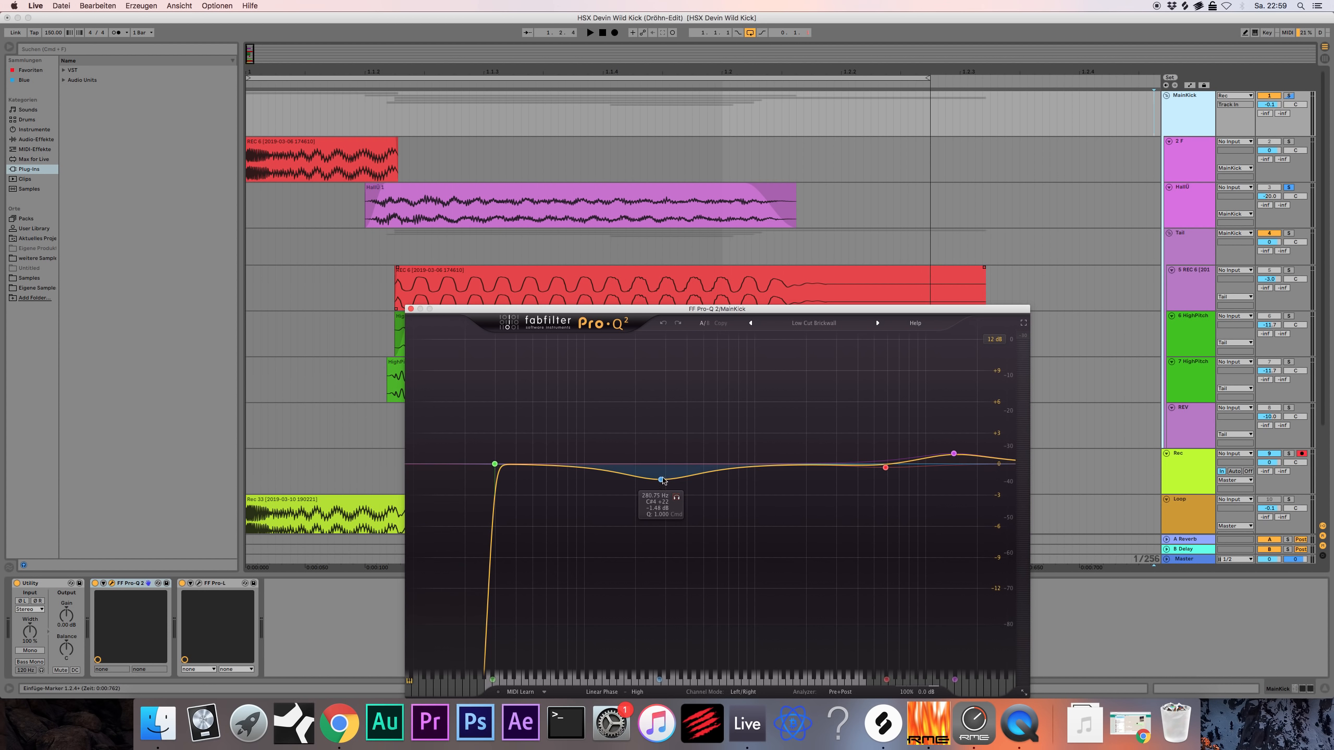
pyautogui.moveTo(653, 310); pyautogui.dragTo(644, 281)
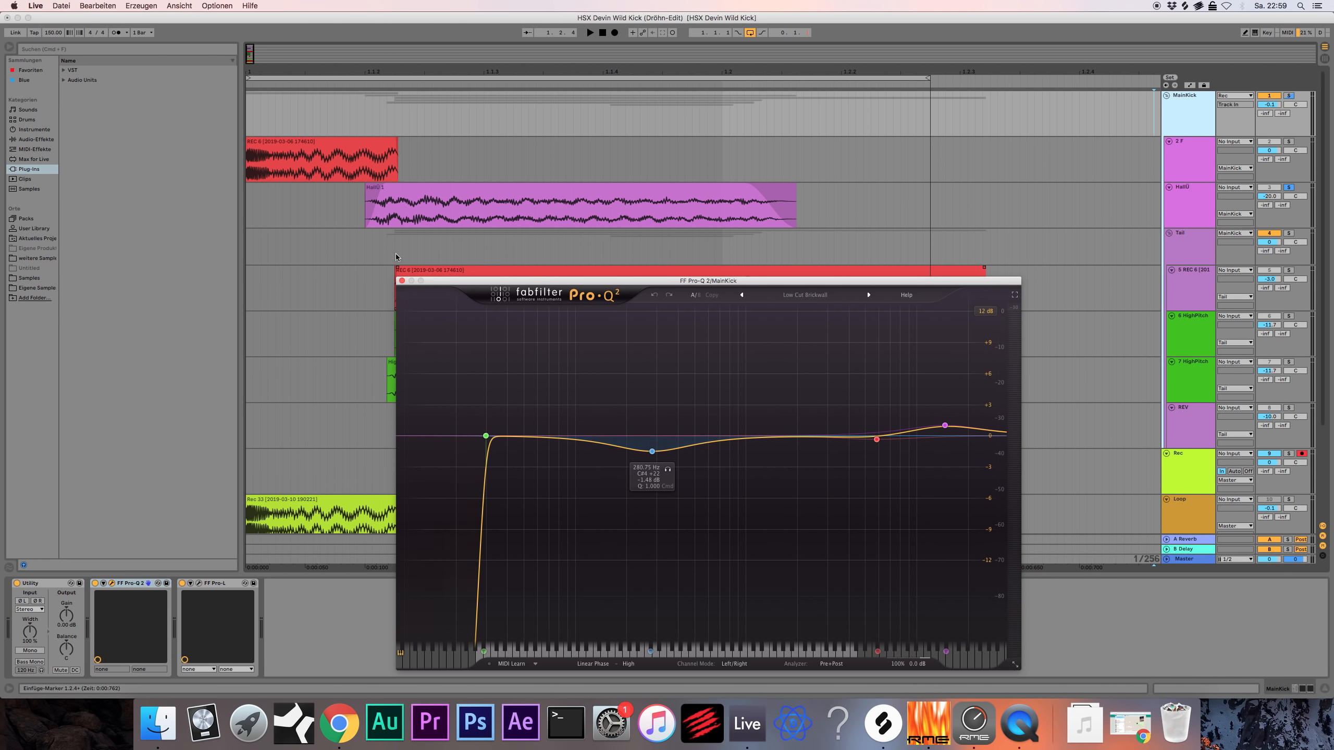
pyautogui.click(402, 280)
# Clear the HallD track's solo and play the complete MainKick group in solo.
pyautogui.click(1171, 105)
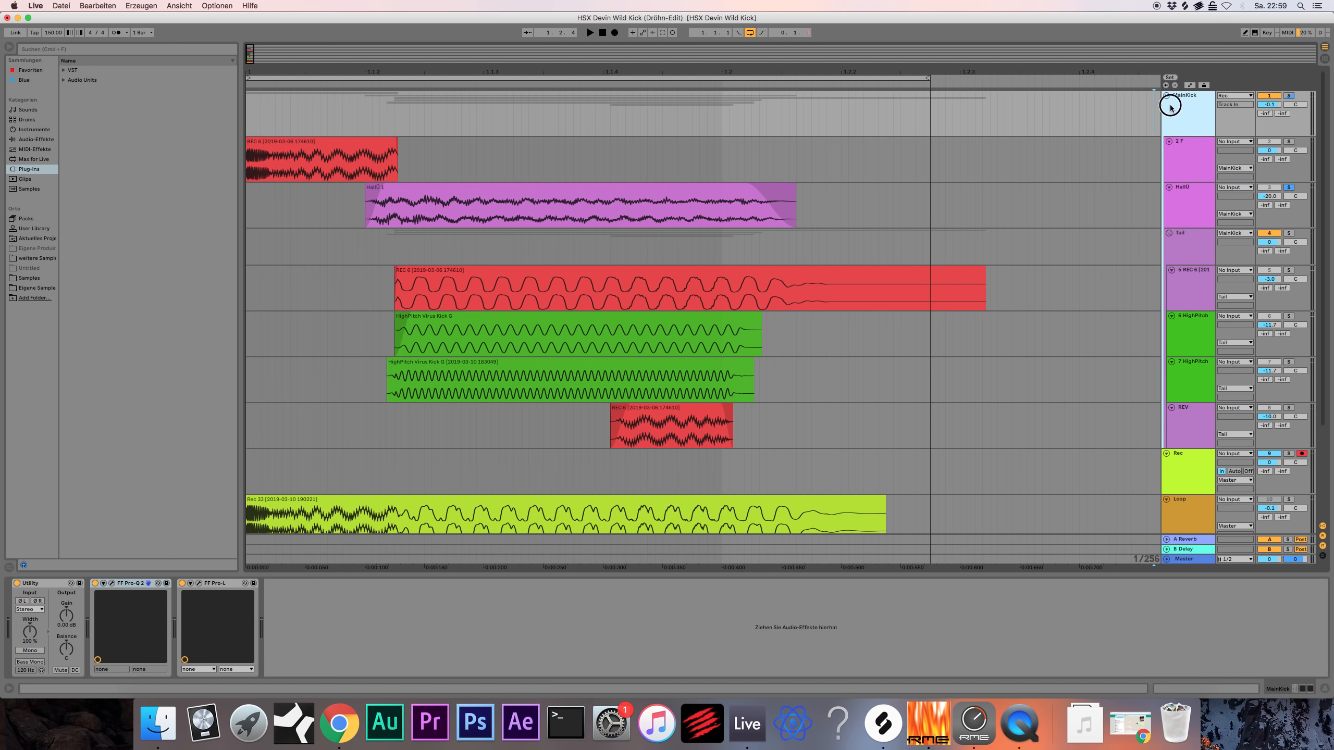
pyautogui.click(1289, 95)
pyautogui.press('space')
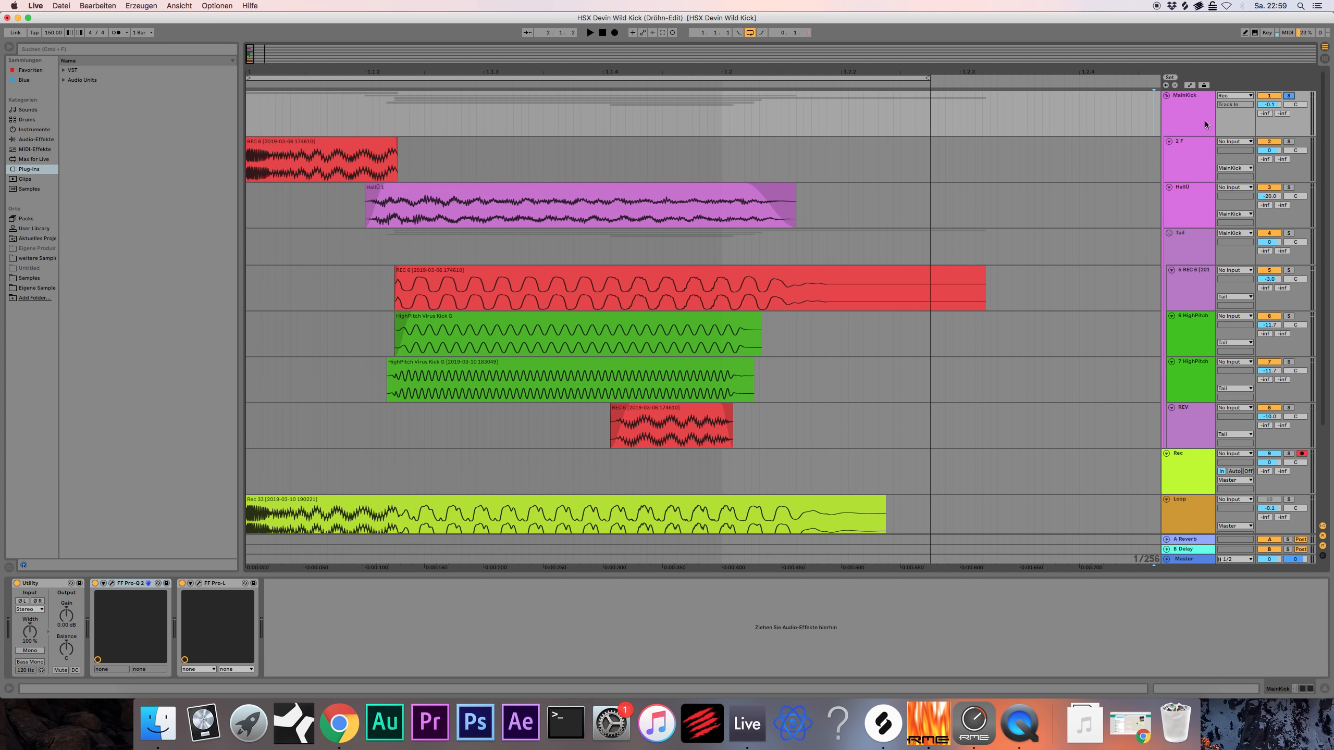
pyautogui.click(589, 32)
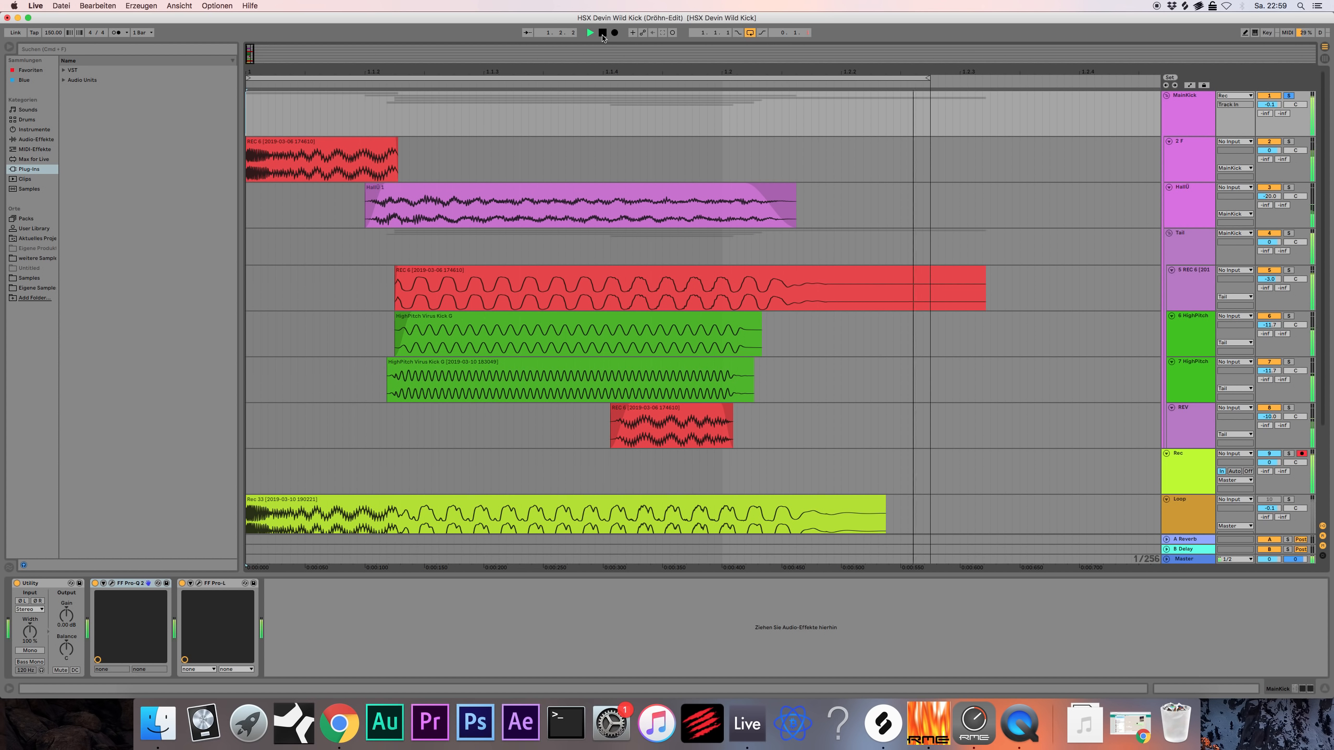
# Stop playback, solo track 12 with the Never Surrender reference kick and play it for comparison.
pyautogui.scroll(-3, 1115, 414)
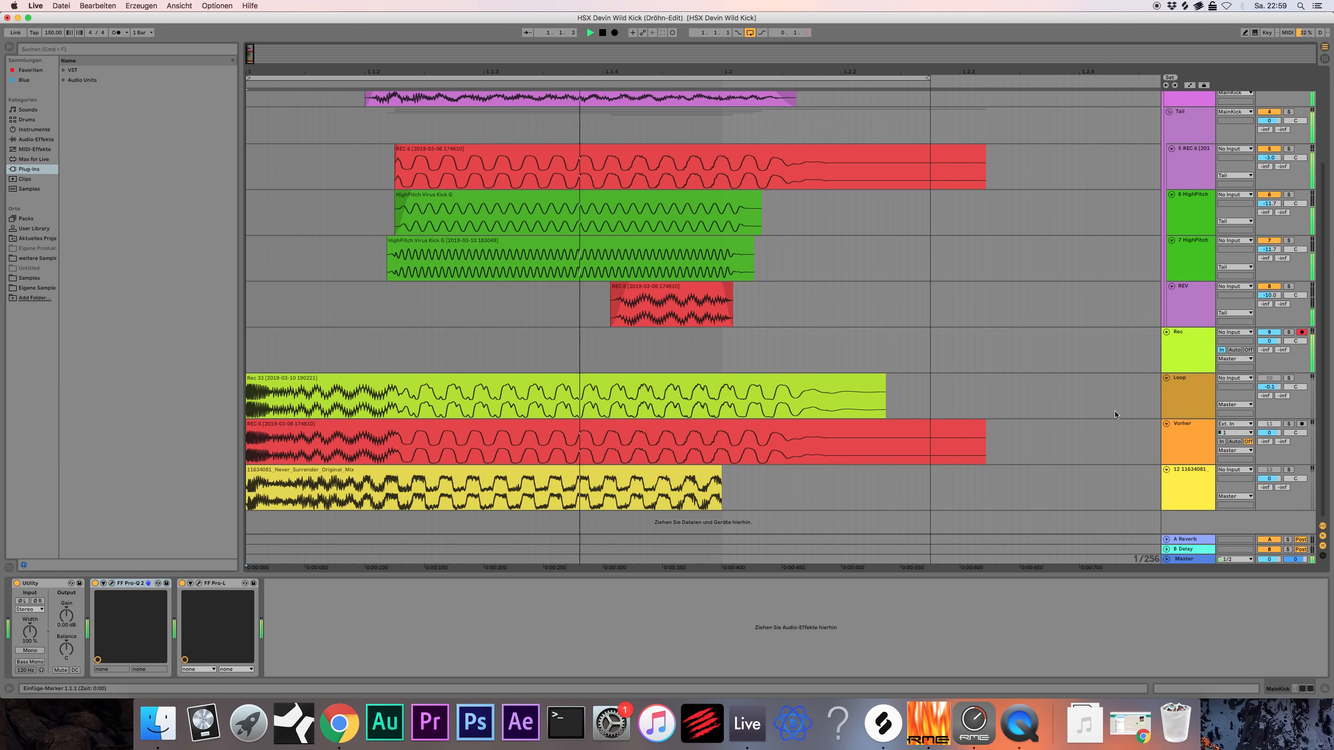
pyautogui.click(622, 474)
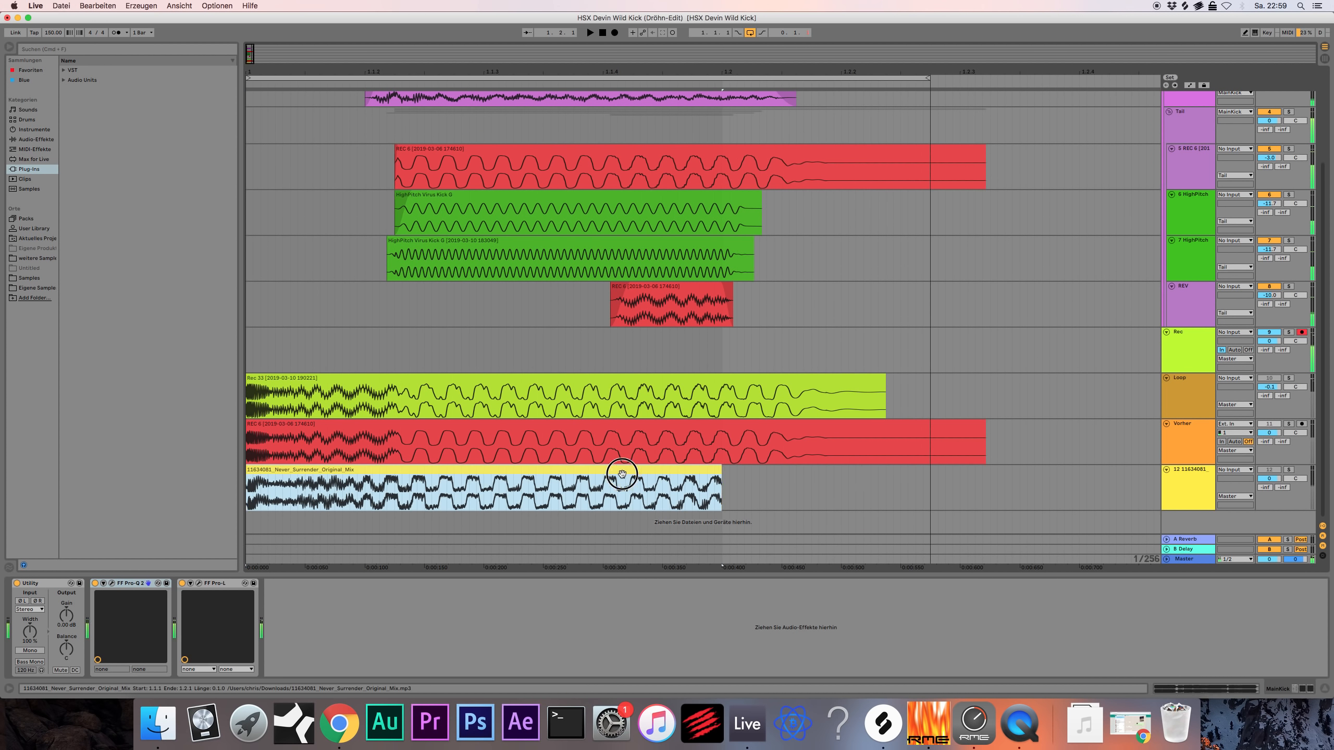
pyautogui.click(1159, 480)
pyautogui.click(1288, 470)
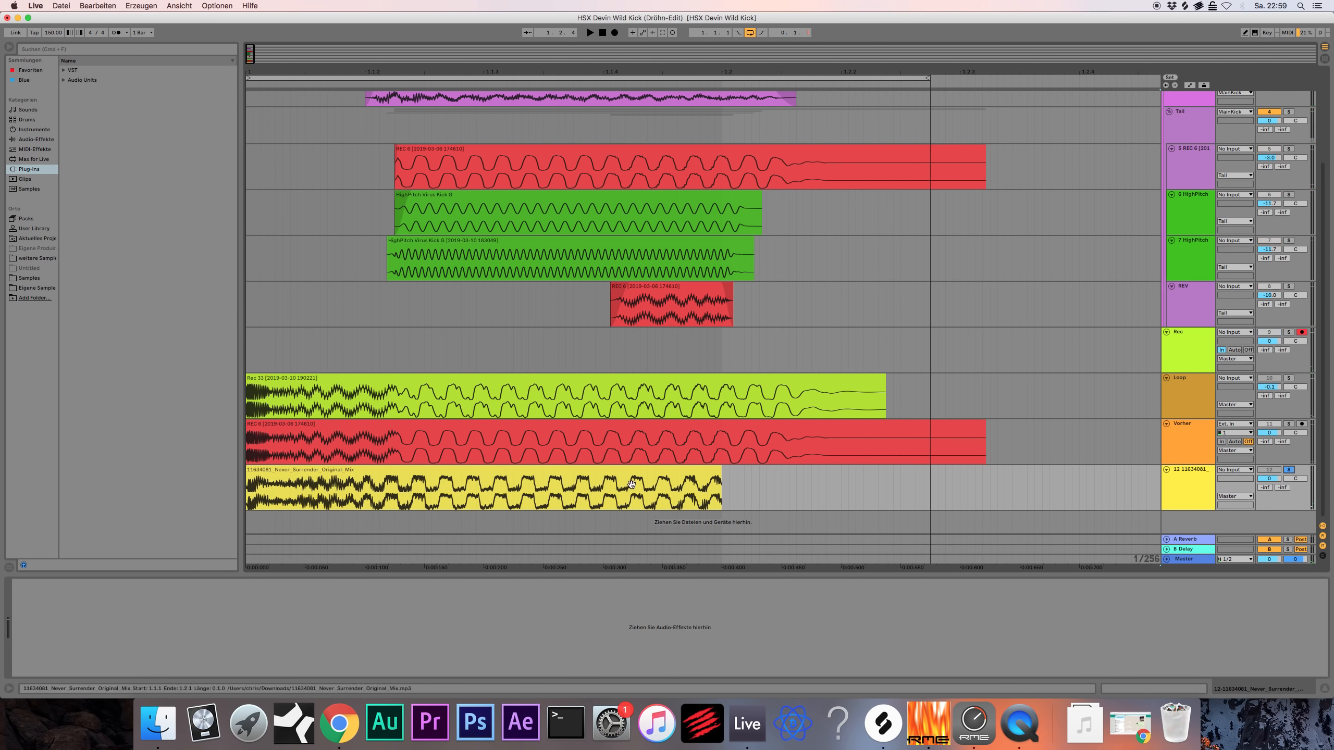
pyautogui.click(631, 484)
pyautogui.press('space')
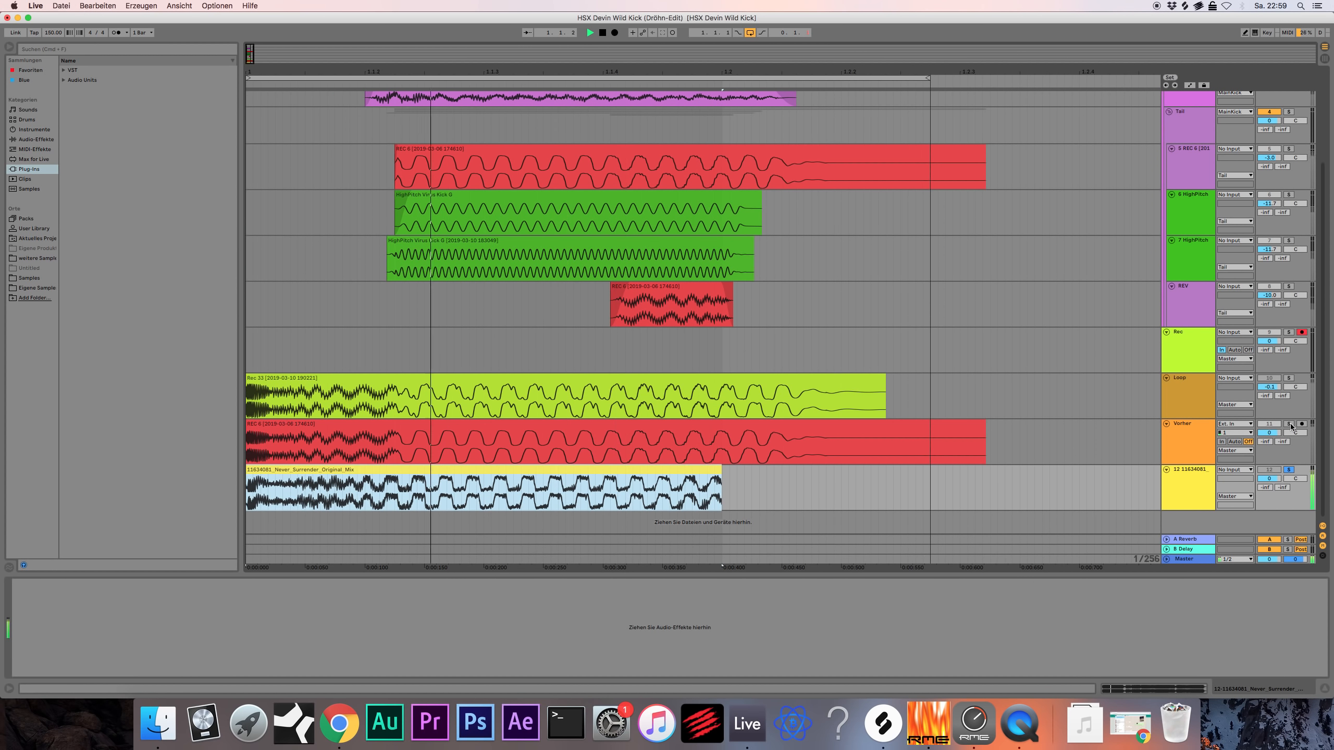
# Switch the solo to the Loop track to hear its kick, then stop playback and clear the solo.
pyautogui.click(1287, 379)
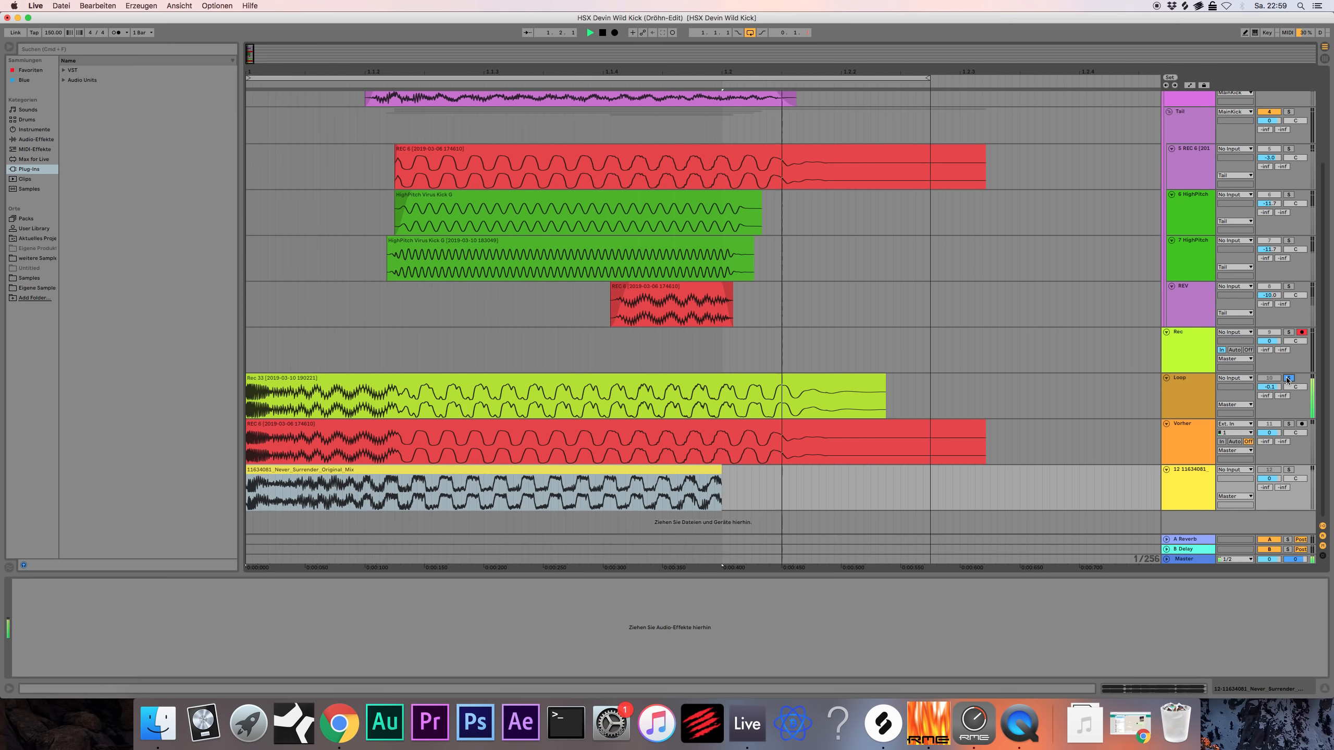
pyautogui.press('space')
pyautogui.click(1287, 378)
pyautogui.click(1186, 391)
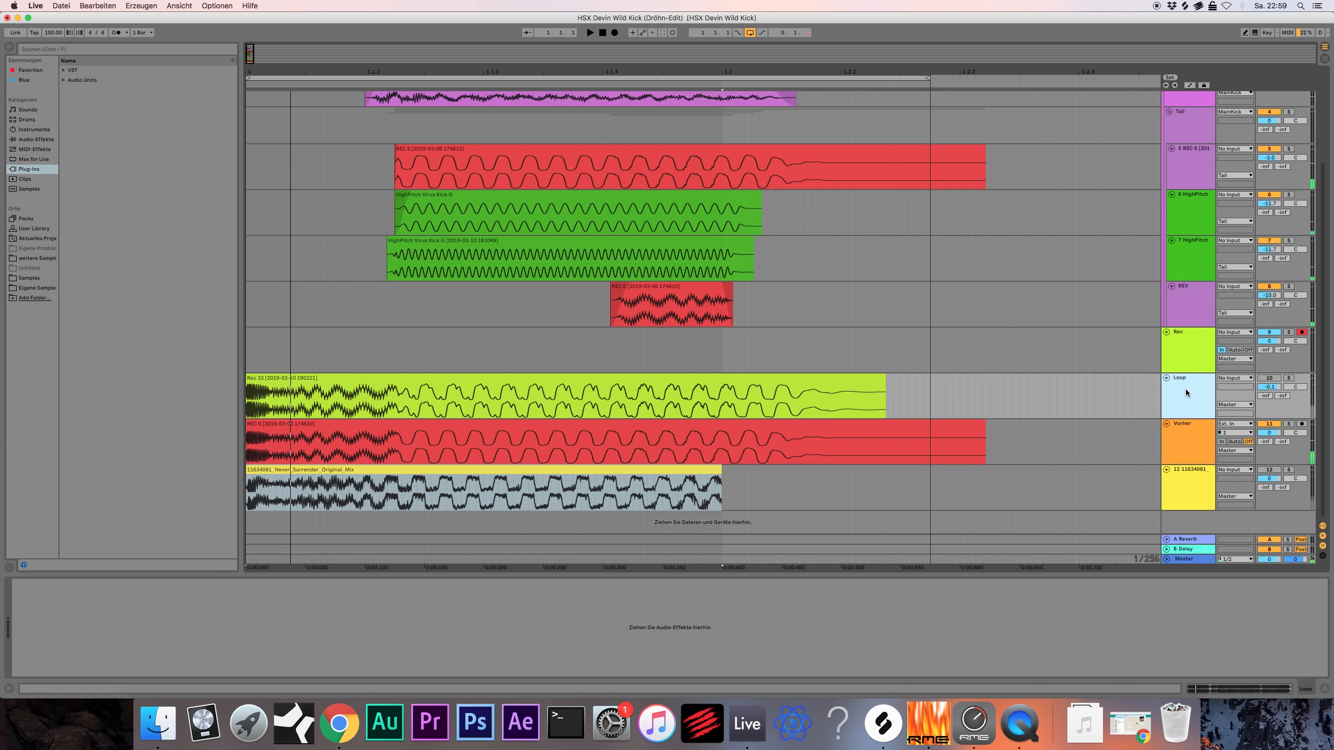
# Look over all kick layers in the arrangement and select the REC 6 clip and its track directly below MainKick.
pyautogui.scroll(5, 1123, 405)
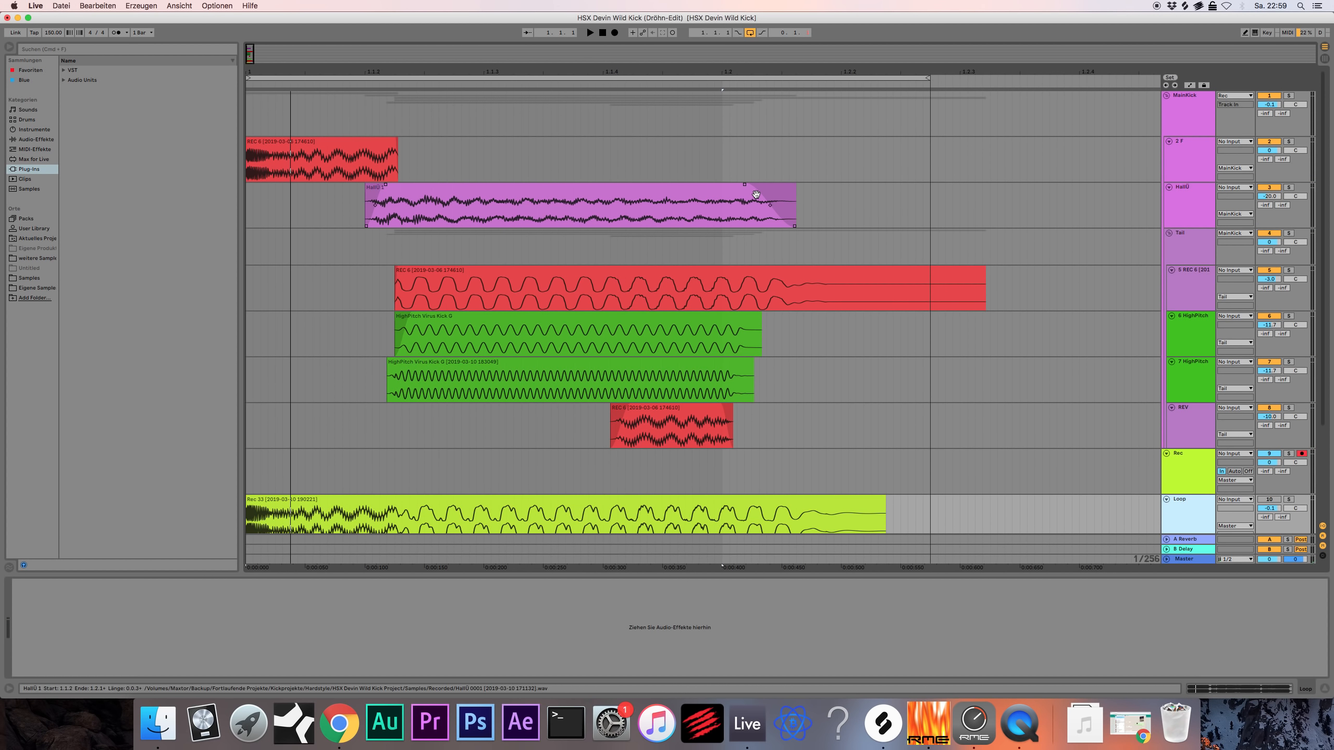
pyautogui.scroll(-5, 544, 238)
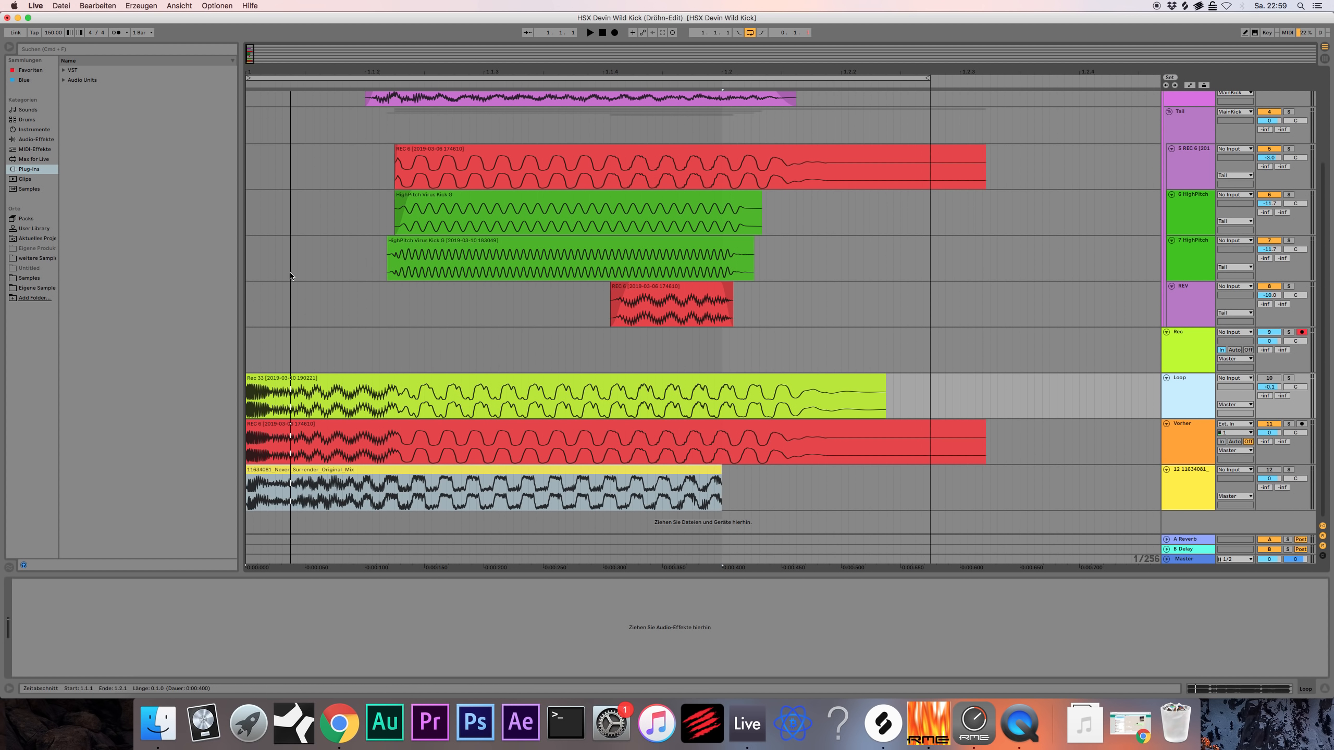
pyautogui.scroll(5, 290, 275)
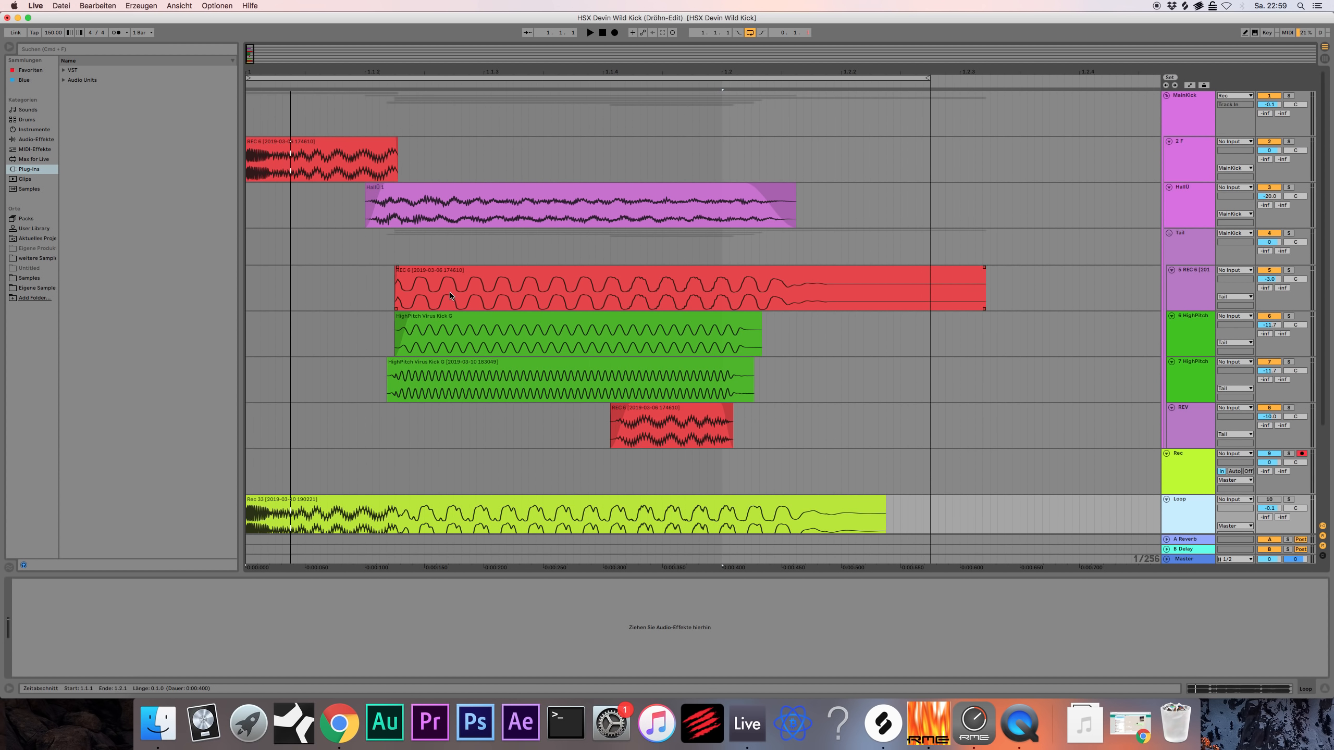
pyautogui.click(317, 148)
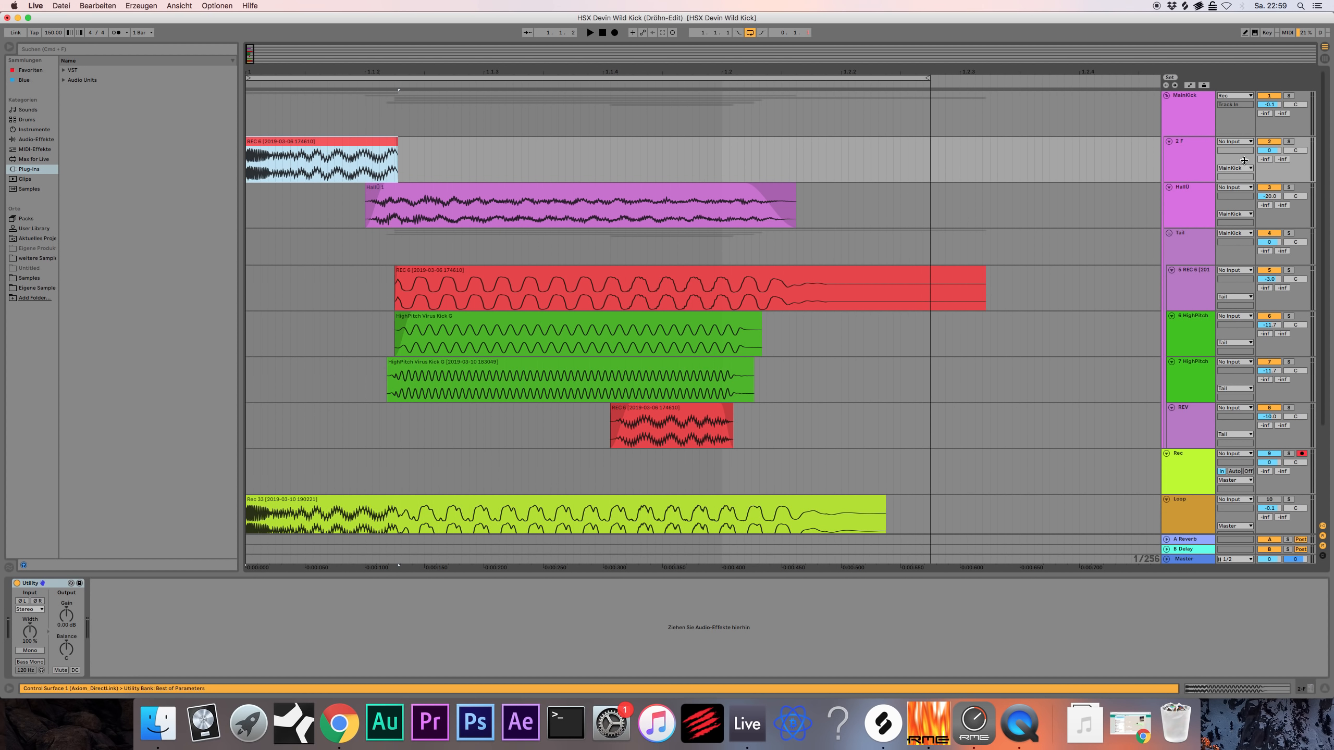
pyautogui.scroll(-5, 1242, 254)
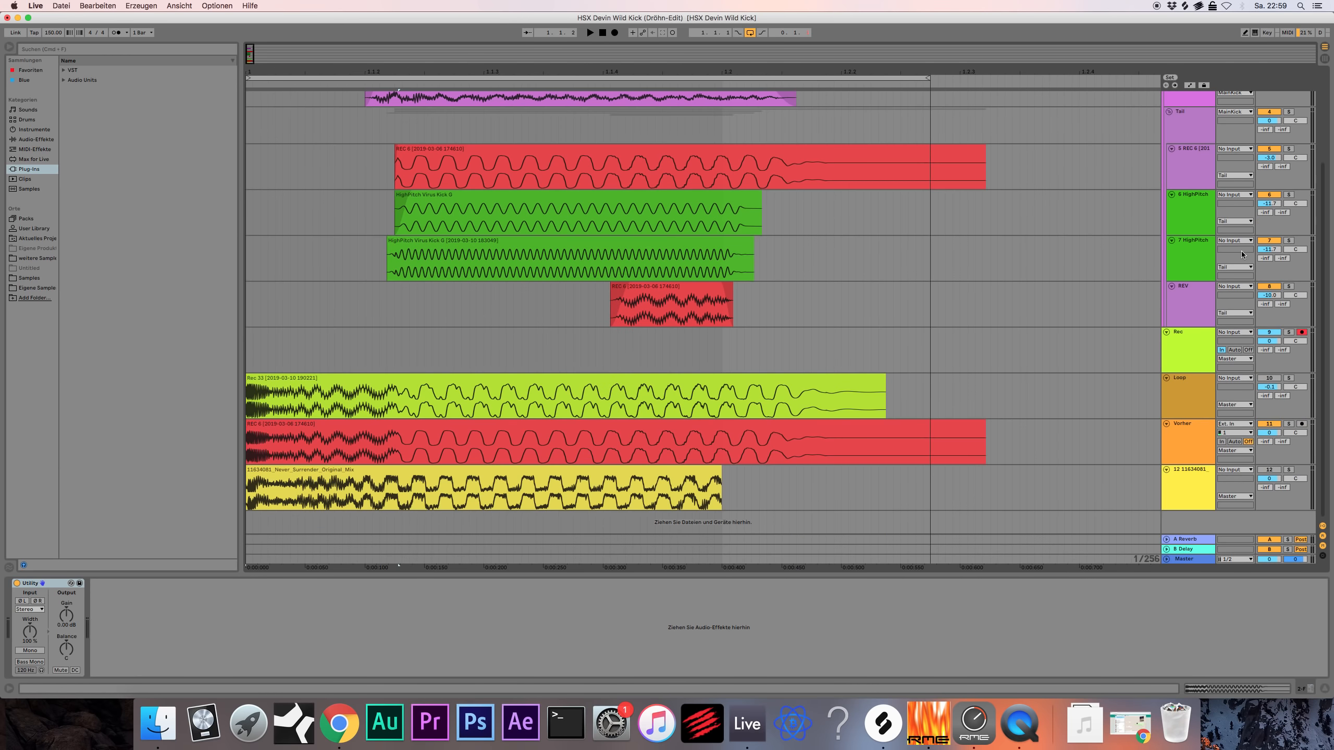
pyautogui.scroll(5, 1265, 224)
pyautogui.click(1180, 167)
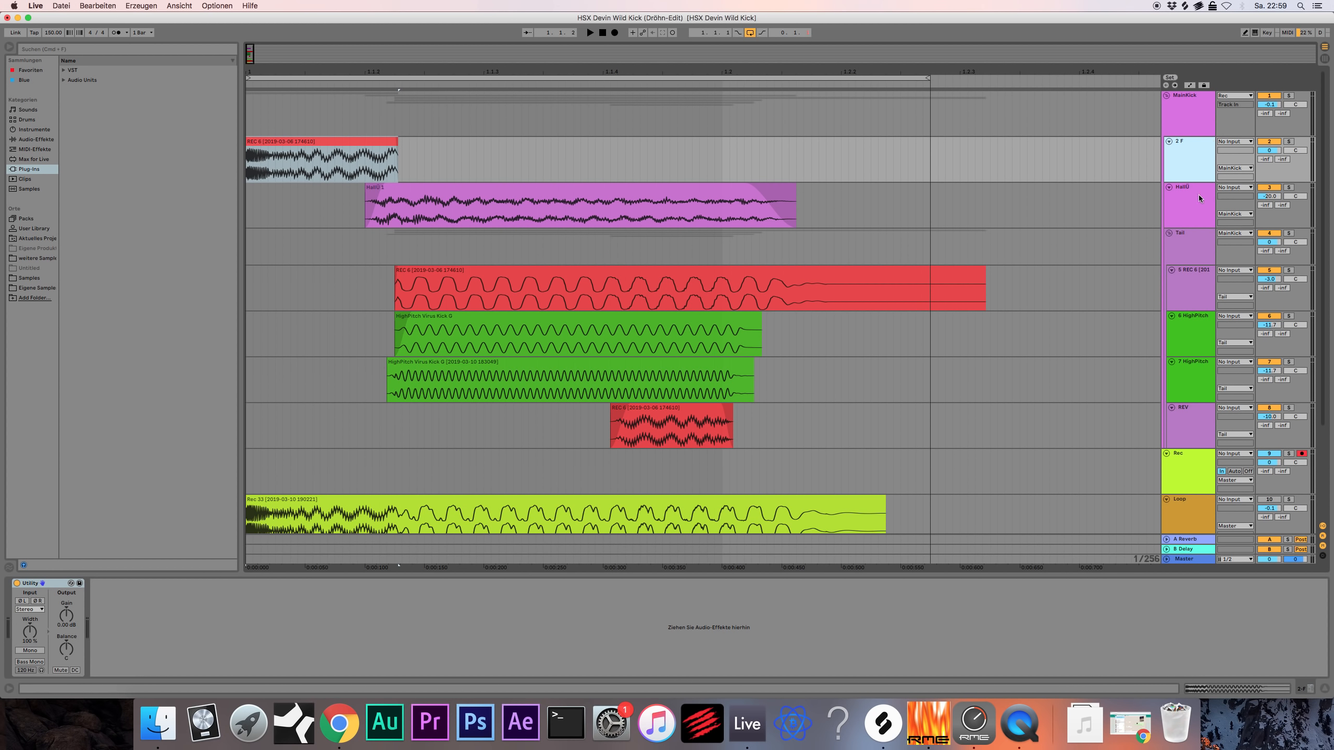
# Compare the Vorher kick with the Never Surrender reference by selecting each clip in turn.
pyautogui.scroll(-5, 1198, 198)
pyautogui.scroll(3, 1155, 300)
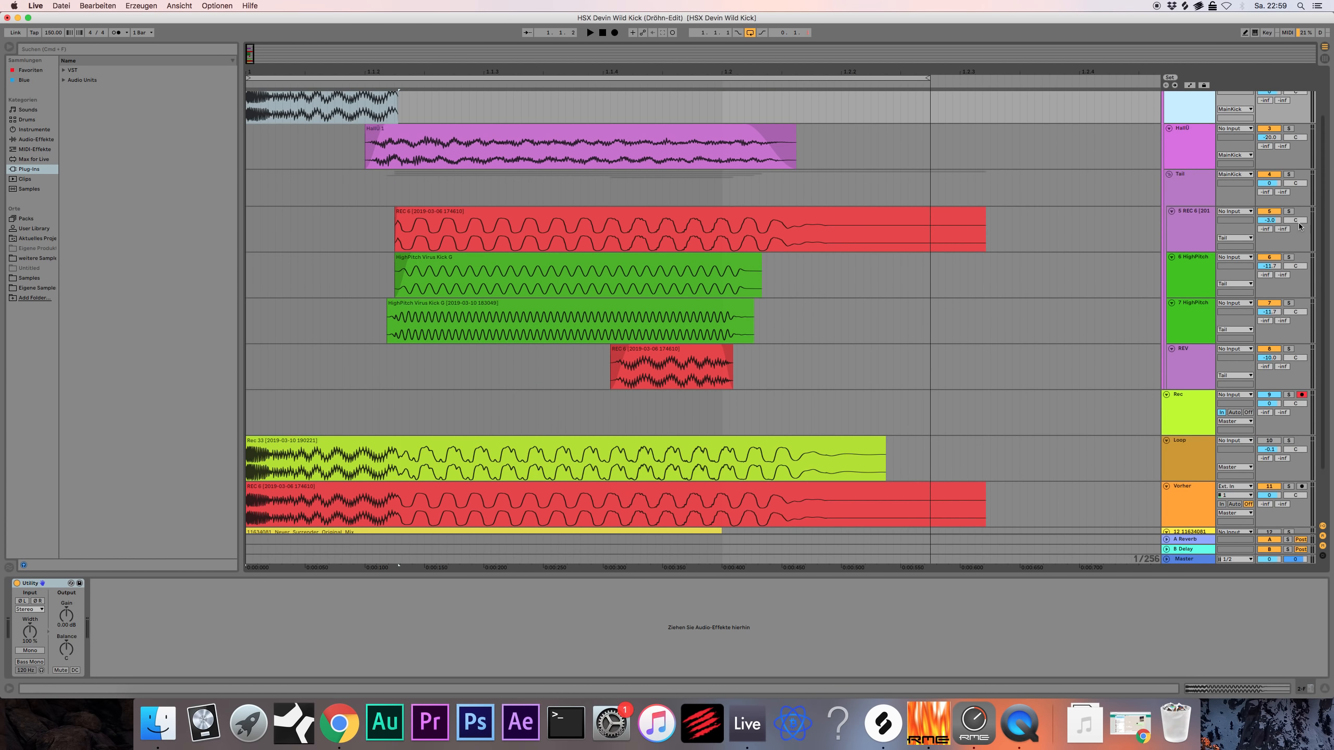
pyautogui.scroll(-3, 631, 370)
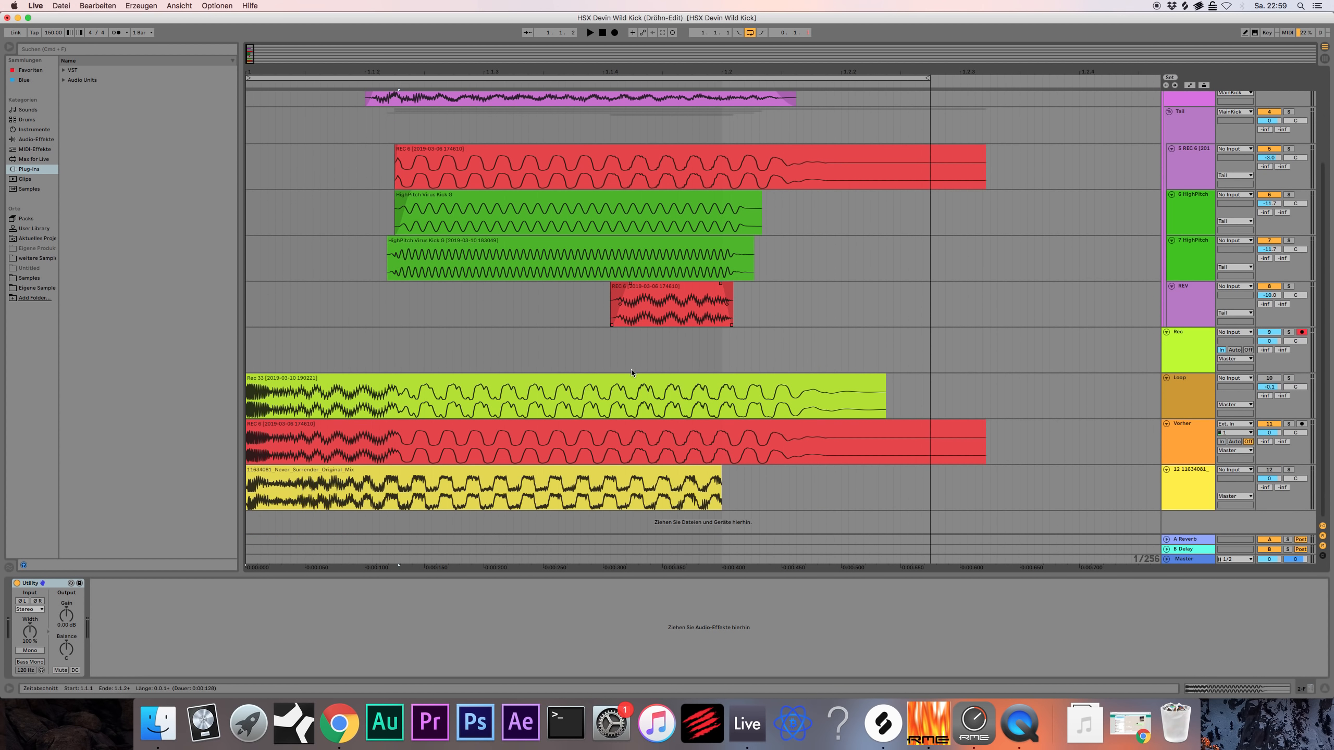
pyautogui.click(321, 462)
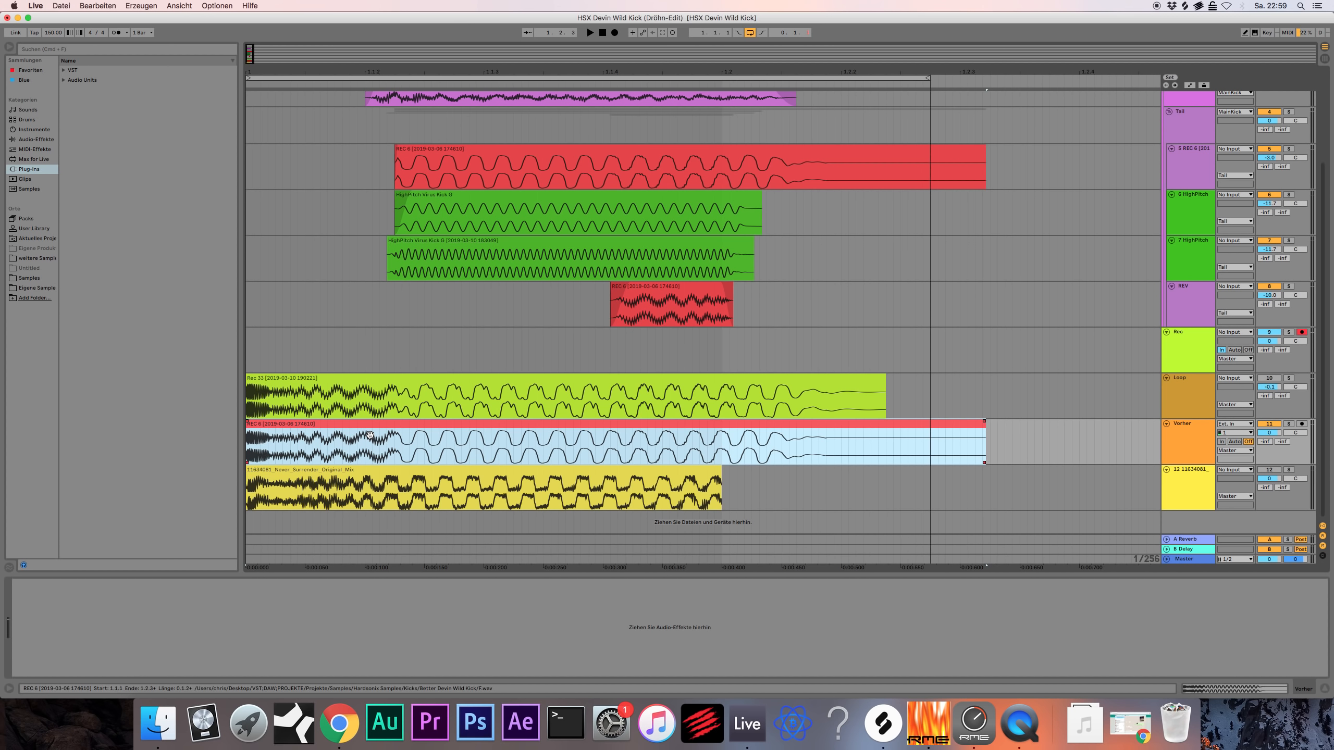
pyautogui.click(380, 469)
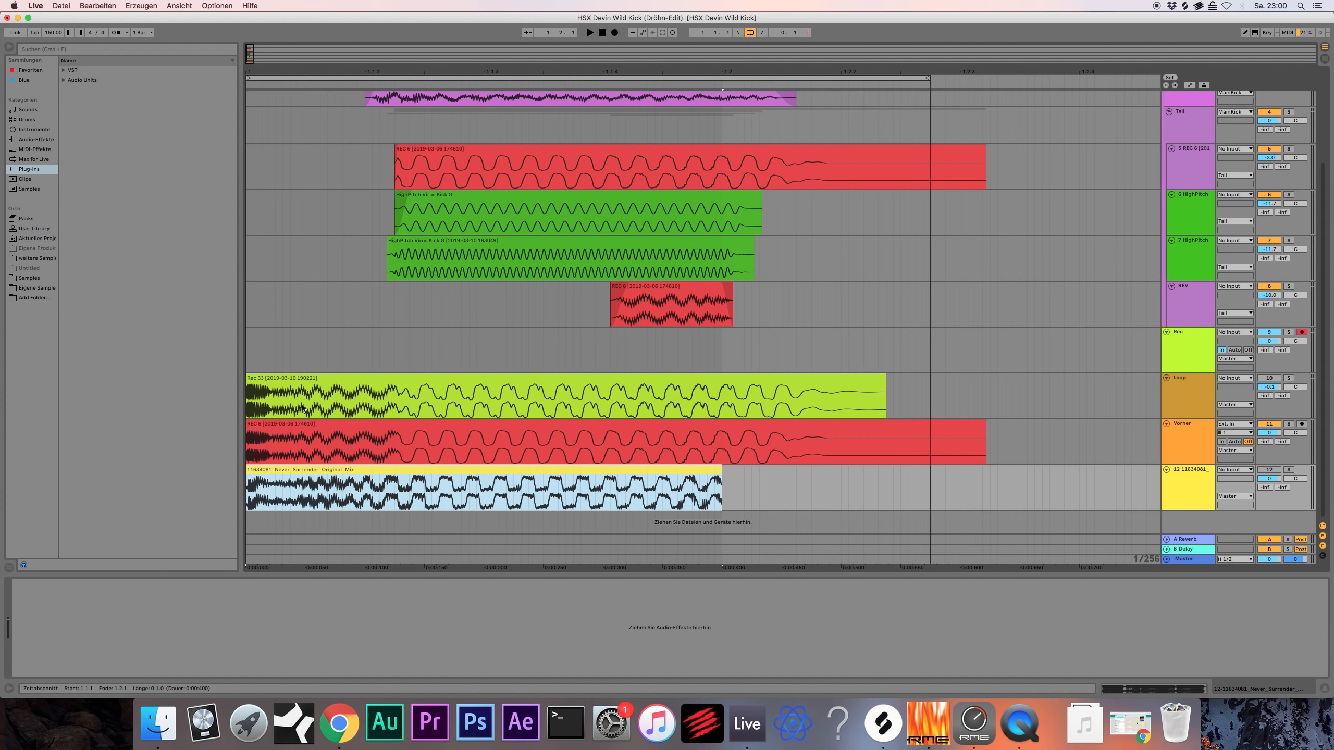
# Mark the opening punch section of the Loop clip, up to where its tail begins.
pyautogui.moveTo(268, 403); pyautogui.dragTo(239, 402)
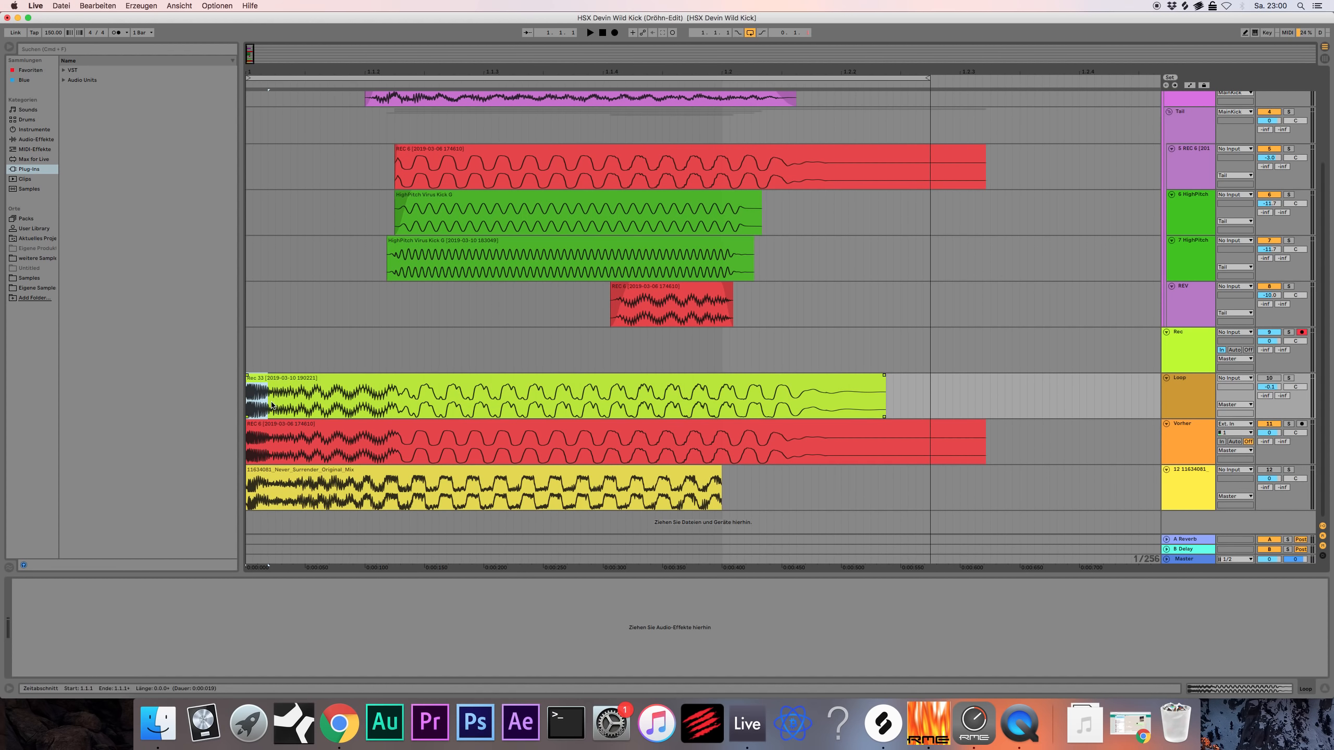
pyautogui.moveTo(247, 404); pyautogui.dragTo(391, 413)
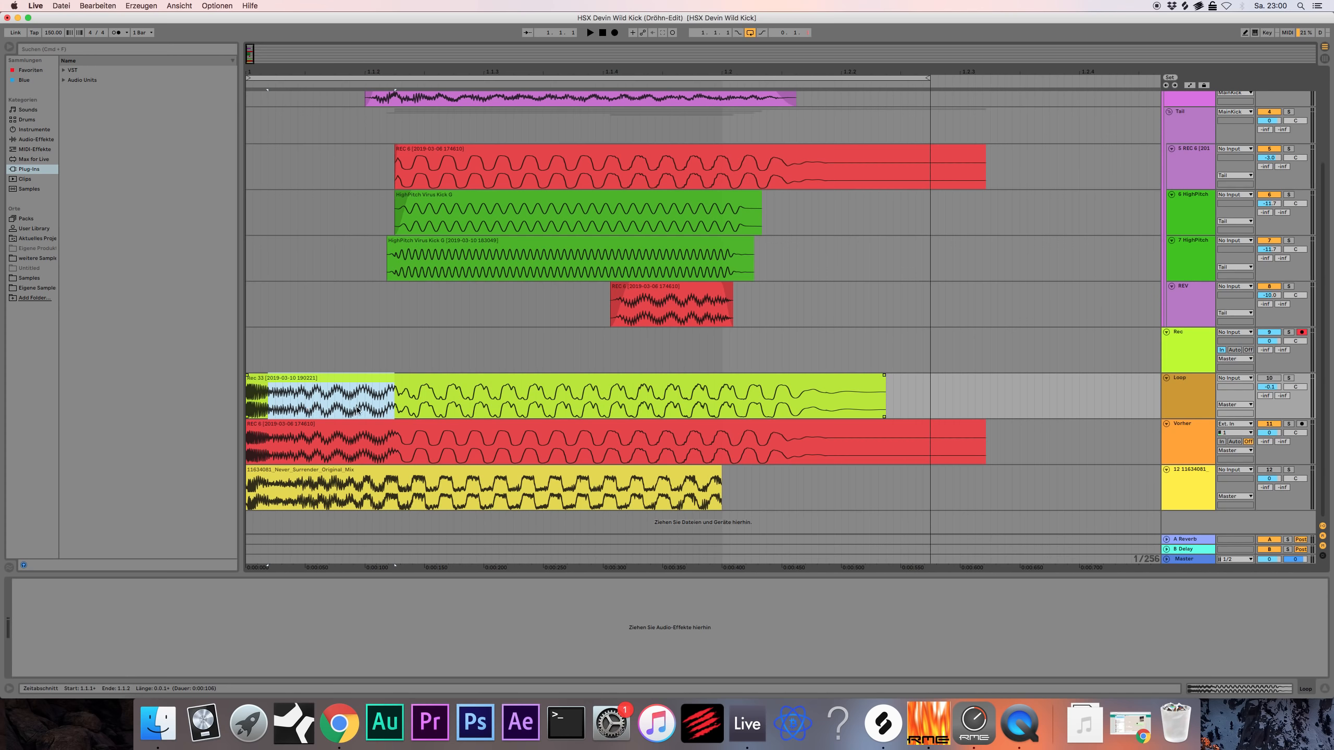
pyautogui.click(393, 413)
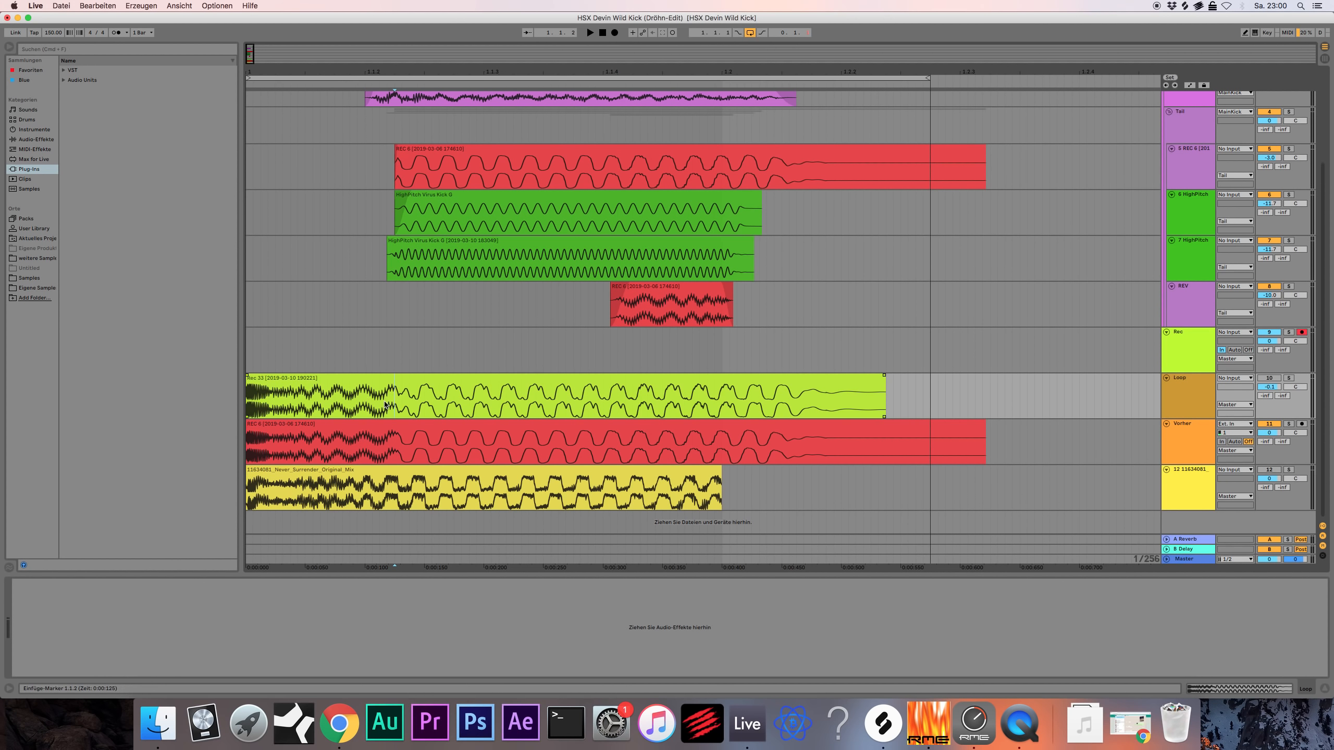
# Compare the tail of the Loop clip with the Never Surrender reference by marking sections in both waveforms.
pyautogui.moveTo(386, 405)
pyautogui.mouseDown()
pyautogui.moveTo(289, 408)
pyautogui.moveTo(705, 402)
pyautogui.mouseUp()
pyautogui.click(707, 401)
pyautogui.moveTo(298, 495); pyautogui.dragTo(386, 496)
pyautogui.click(306, 502)
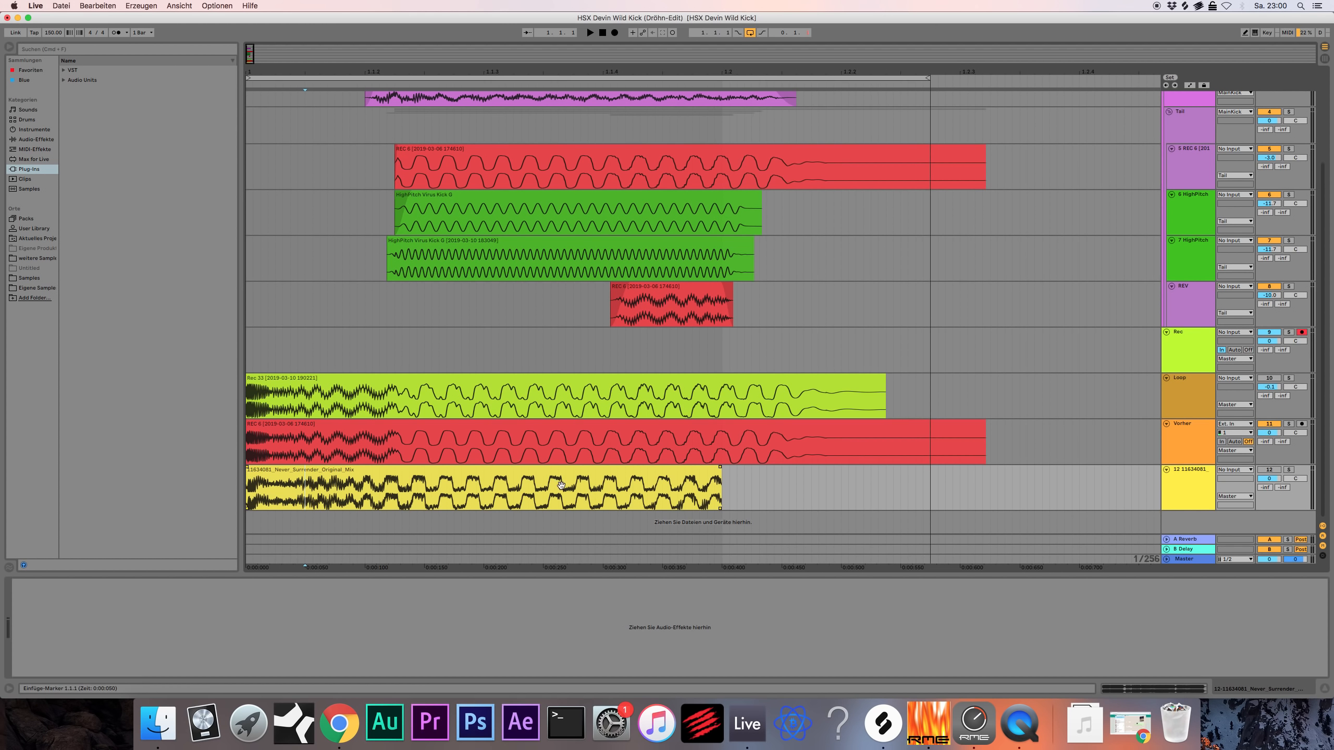
pyautogui.doubleClick(537, 388)
pyautogui.moveTo(426, 500)
pyautogui.mouseDown()
pyautogui.moveTo(718, 497)
pyautogui.moveTo(440, 497)
pyautogui.mouseUp()
pyautogui.click(675, 477)
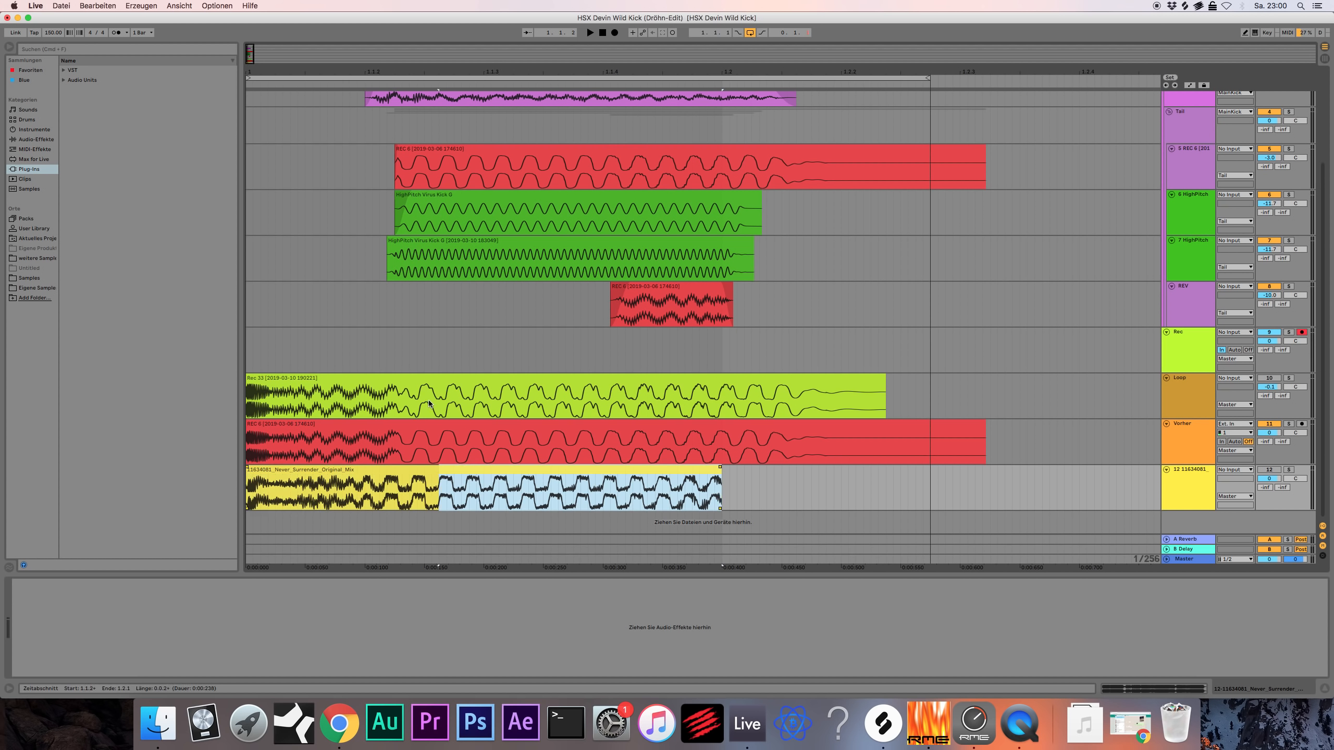
# Select the complete Loop track with its clip, followed by the whole Never Surrender reference clip.
pyautogui.click(418, 383)
pyautogui.click(418, 384)
pyautogui.click(1196, 394)
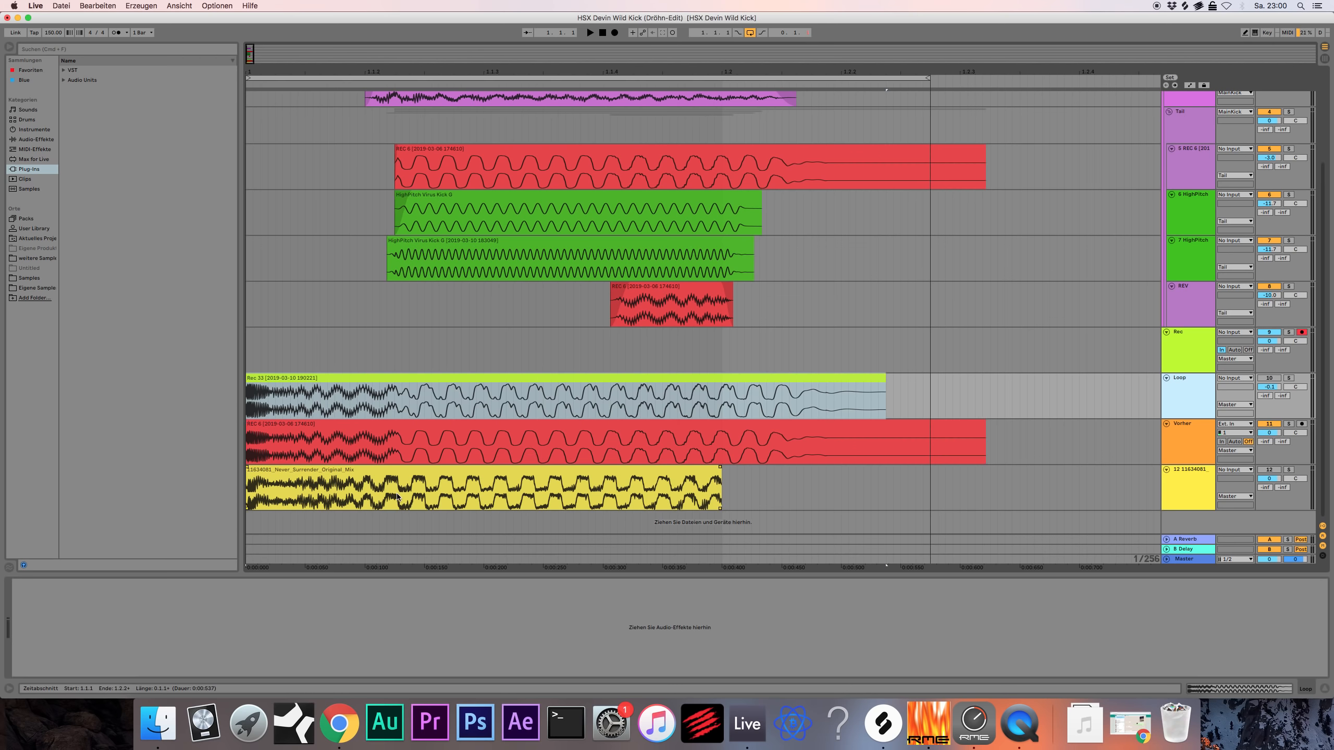
pyautogui.moveTo(390, 496); pyautogui.dragTo(718, 493)
pyautogui.click(693, 472)
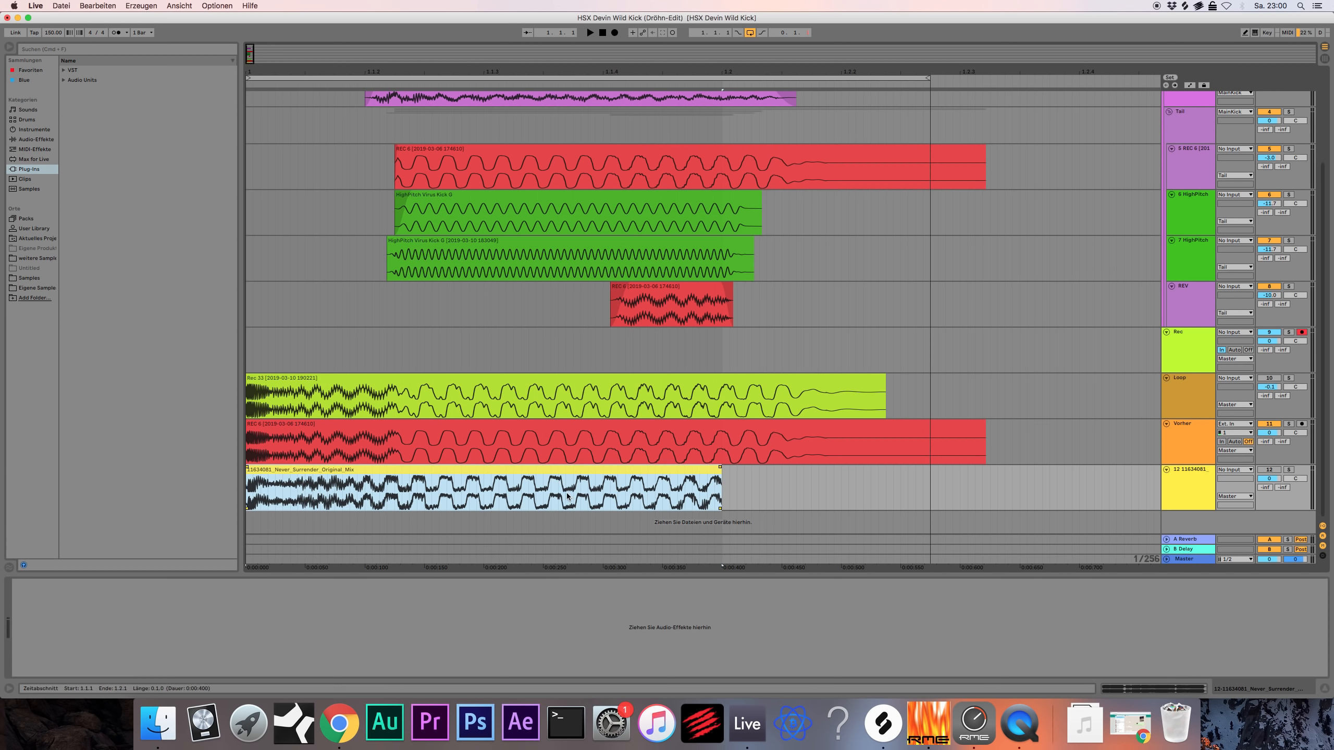
# Mark the Loop clip's tail up to 1.2.1, where the Never Surrender reference clip ends.
pyautogui.click(551, 486)
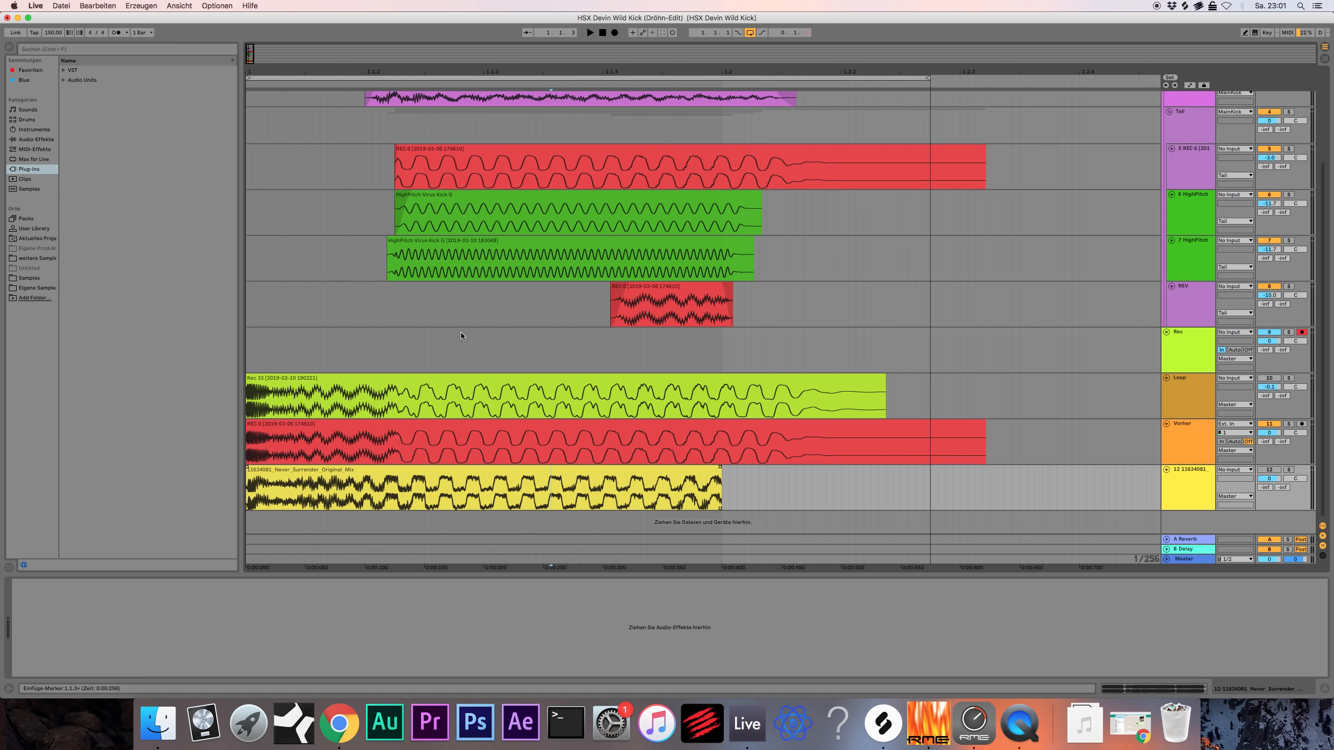
pyautogui.moveTo(401, 407); pyautogui.dragTo(721, 401)
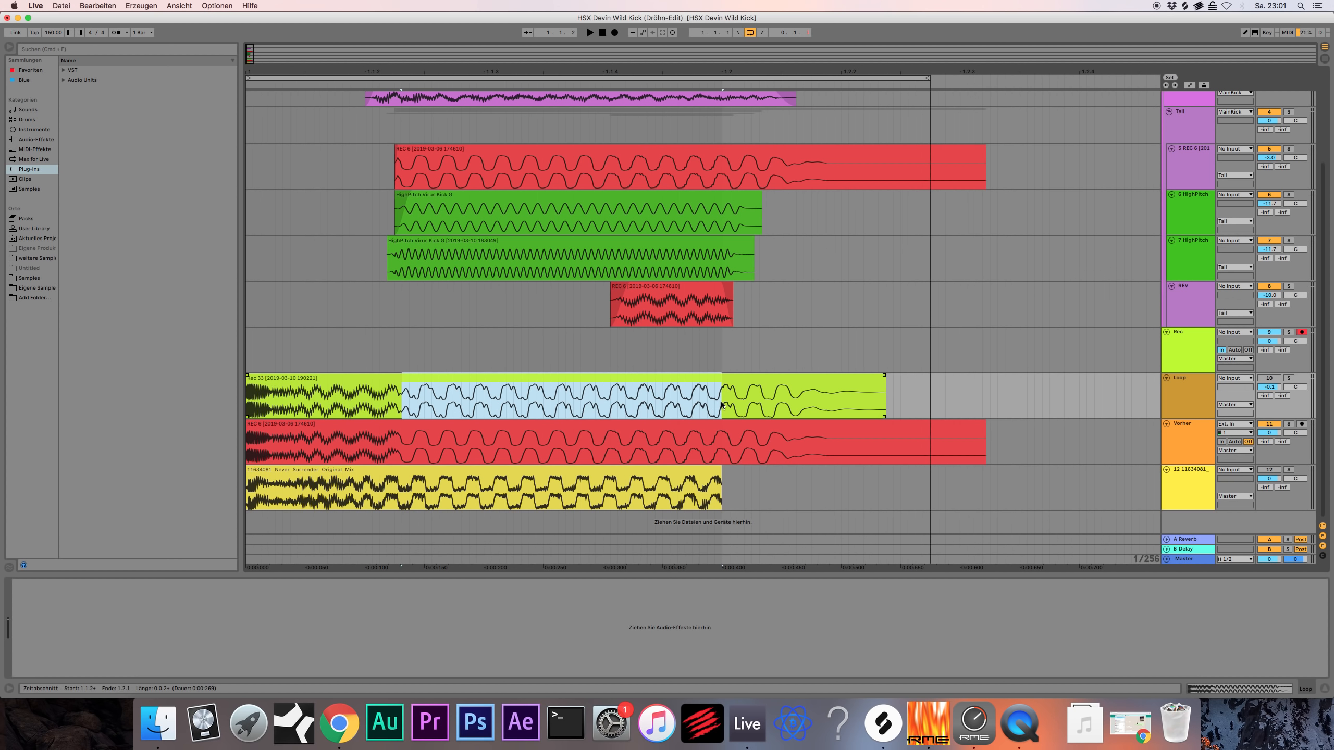
pyautogui.click(670, 484)
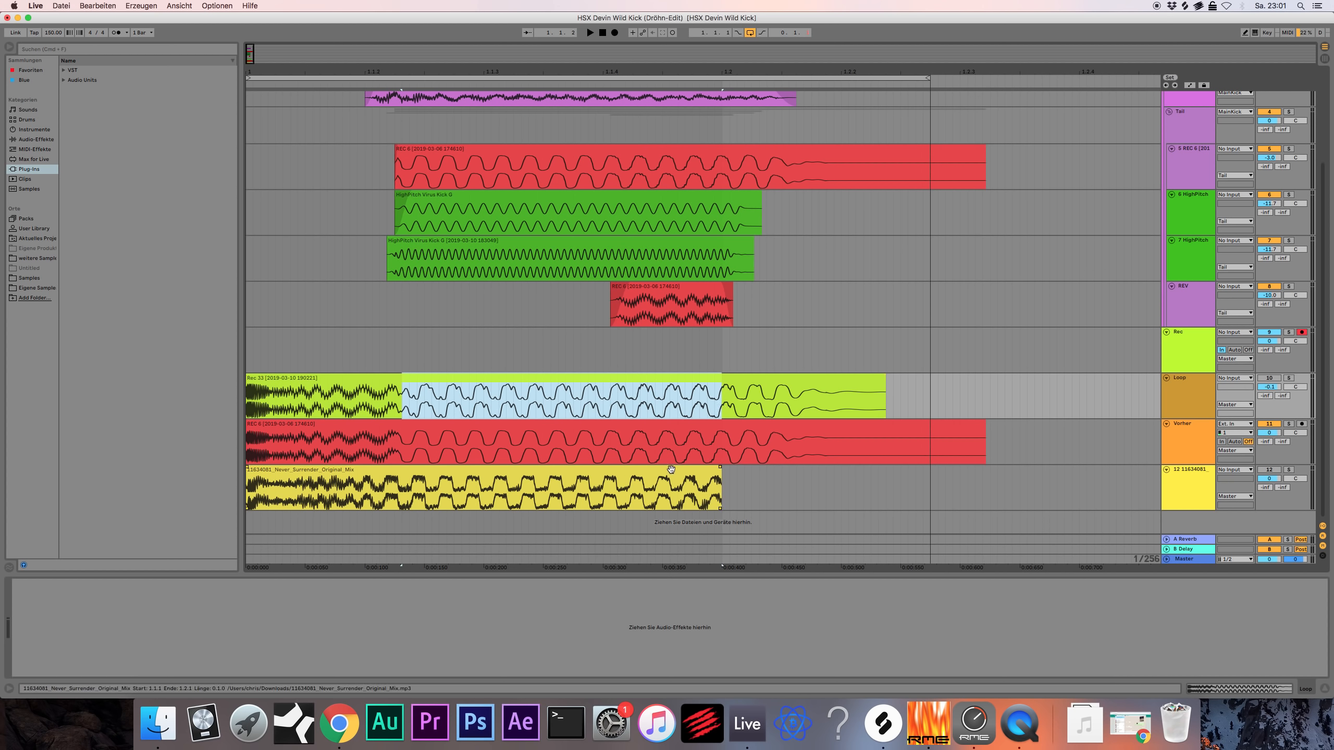
# Select the HighPitch Virus Kick G clips on tracks 7 and 6 to compare the two layers.
pyautogui.scroll(3, 633, 374)
pyautogui.click(636, 368)
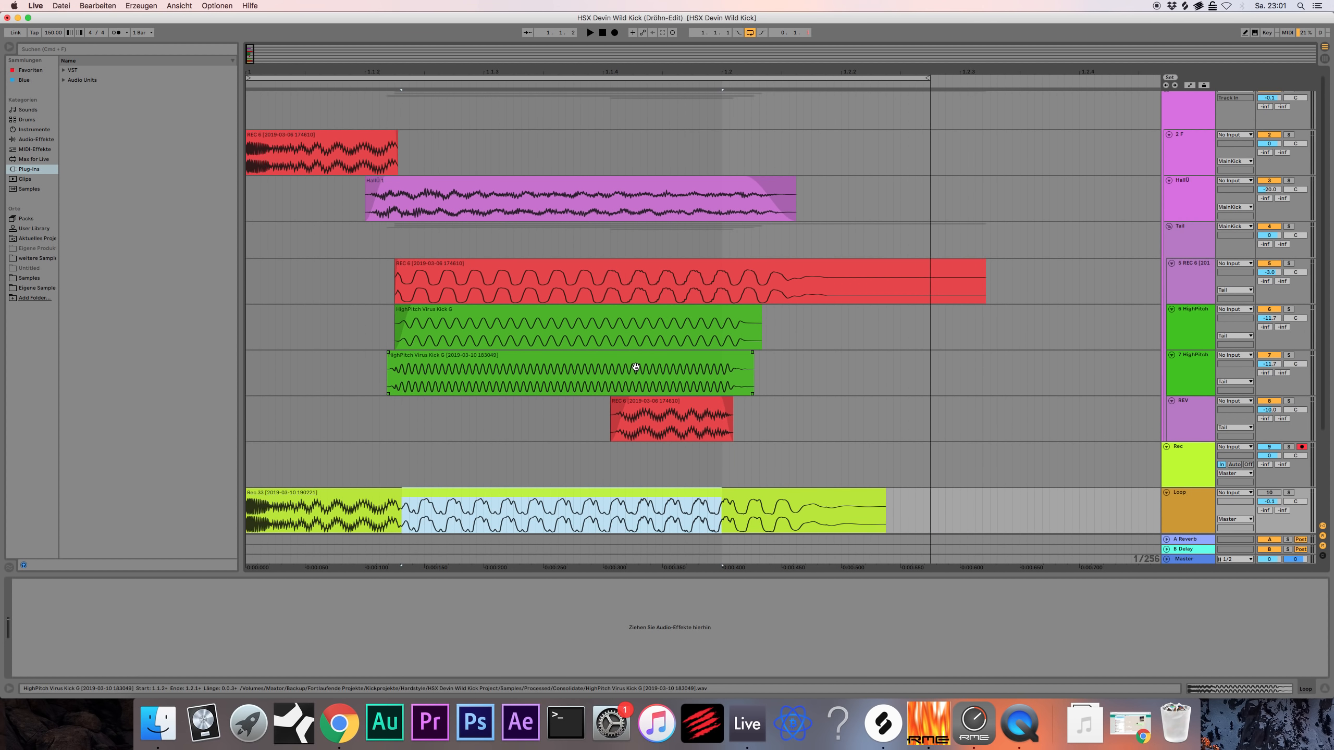
pyautogui.click(636, 367)
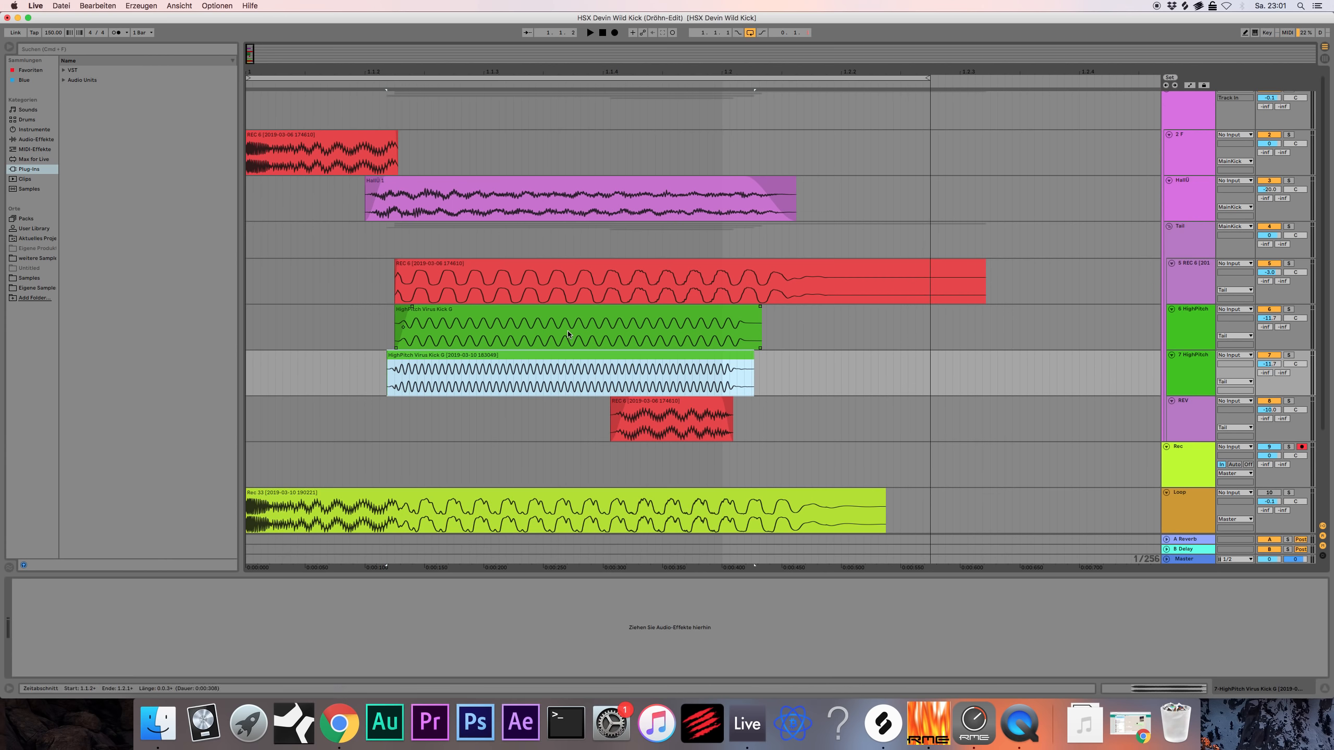
pyautogui.click(580, 345)
pyautogui.click(566, 364)
pyautogui.click(566, 320)
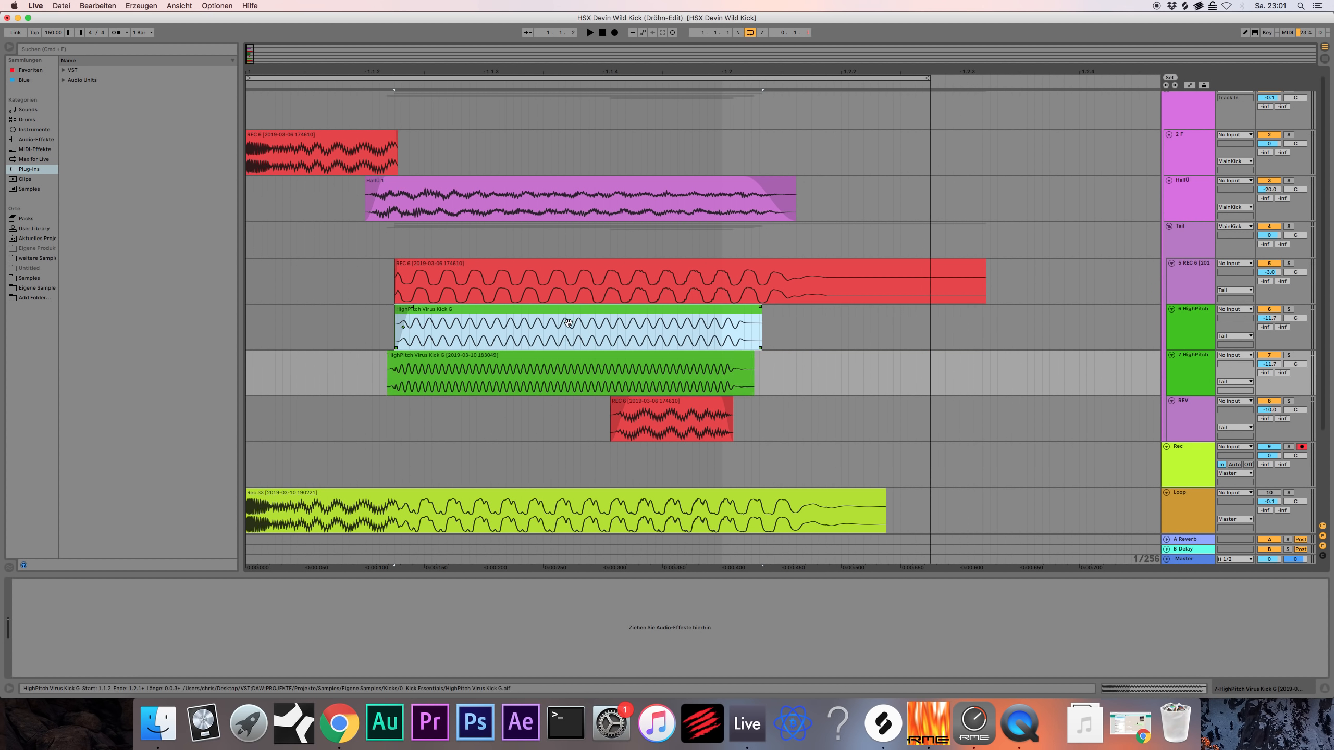
# Inspect the sample waveform of the HighPitch clip on track 6 and close its detail view.
pyautogui.click(566, 275)
pyautogui.click(569, 319)
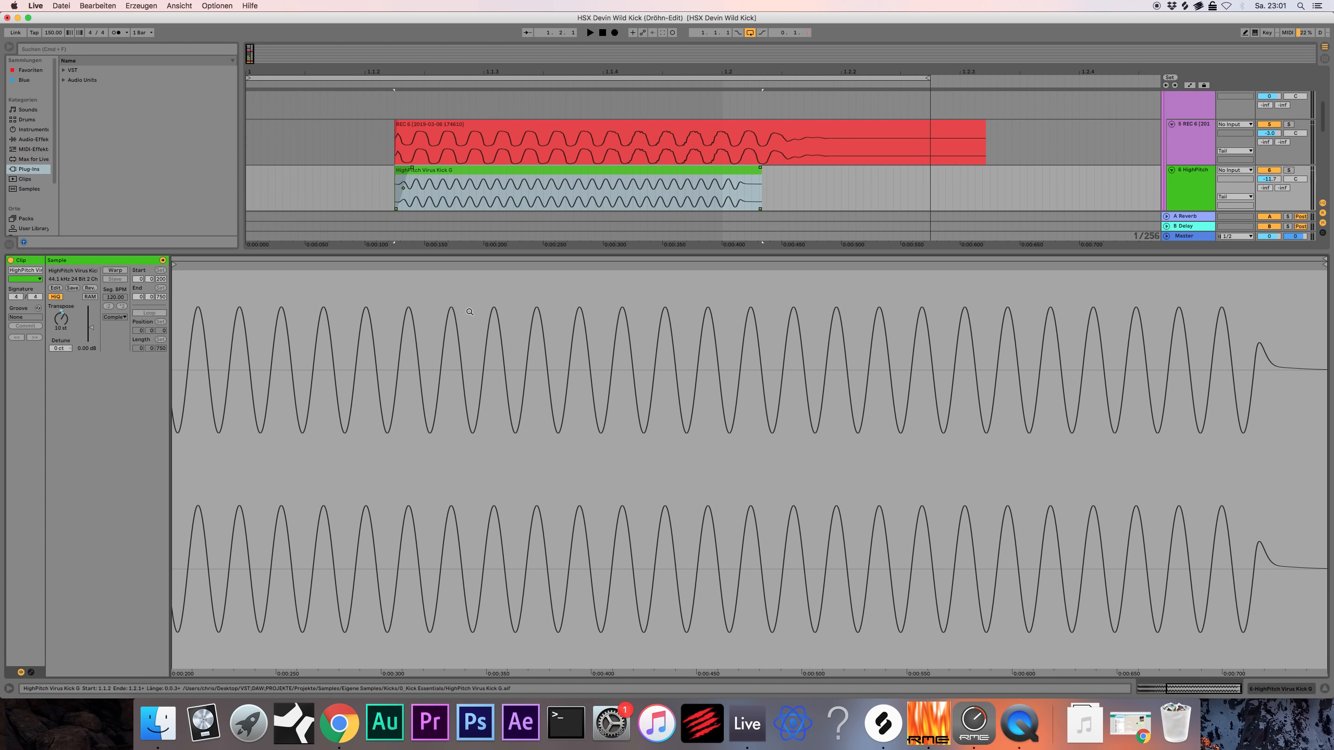
pyautogui.doubleClick(472, 314)
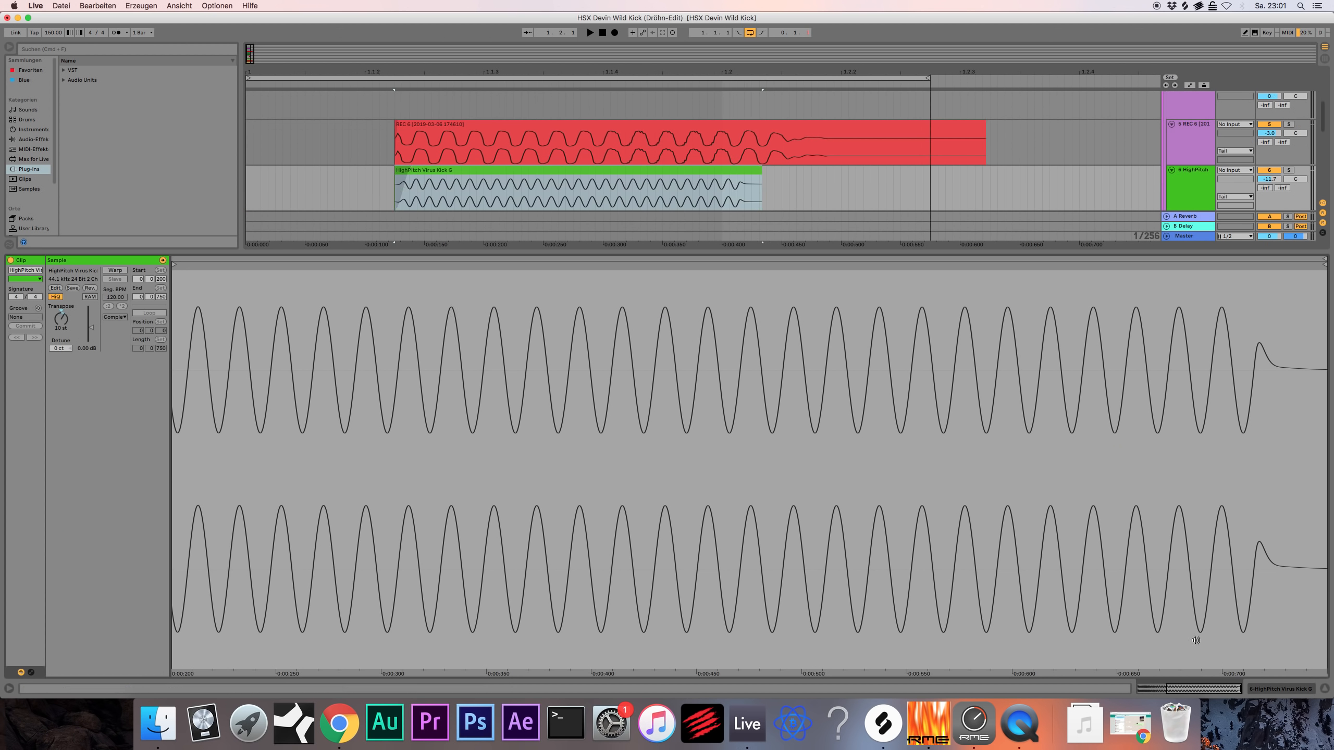
pyautogui.click(1323, 691)
# Inspect the sample waveform of the HighPitch clip on track 7 and close its detail view.
pyautogui.click(516, 355)
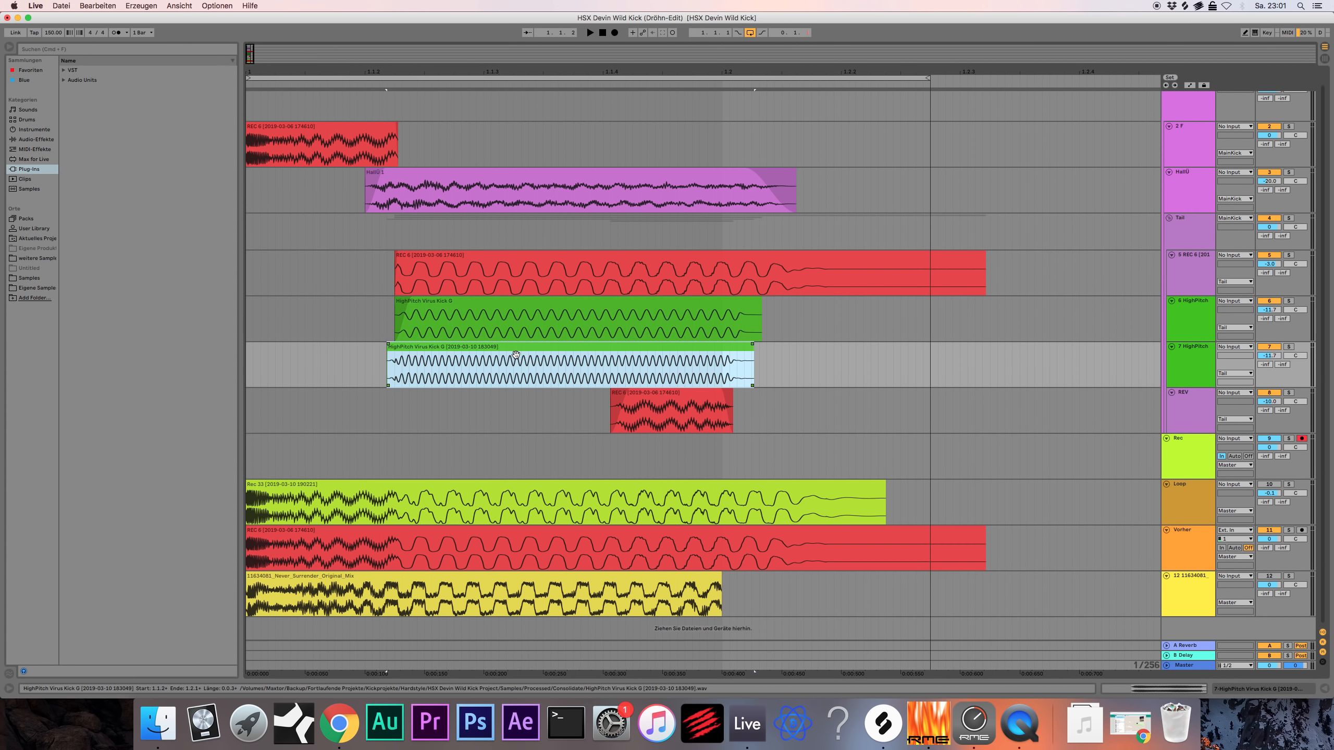
pyautogui.doubleClick(516, 354)
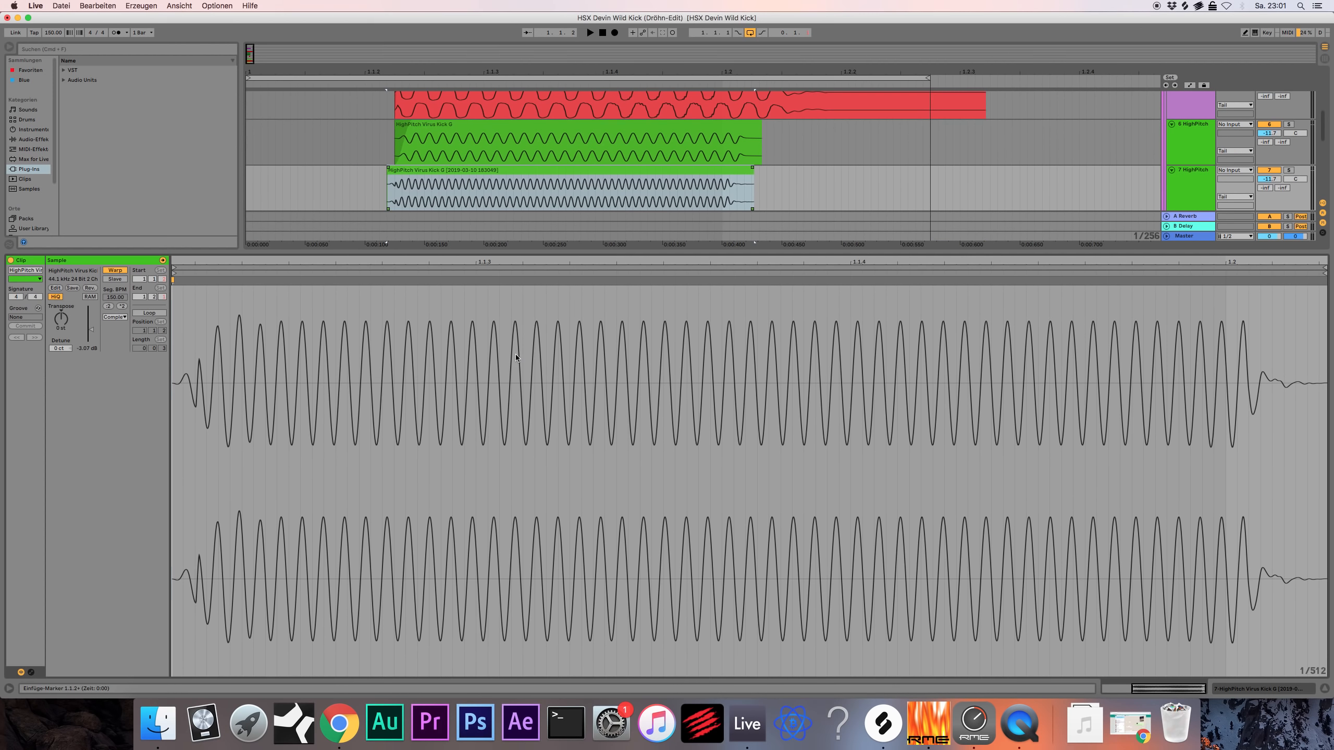
pyautogui.click(1325, 691)
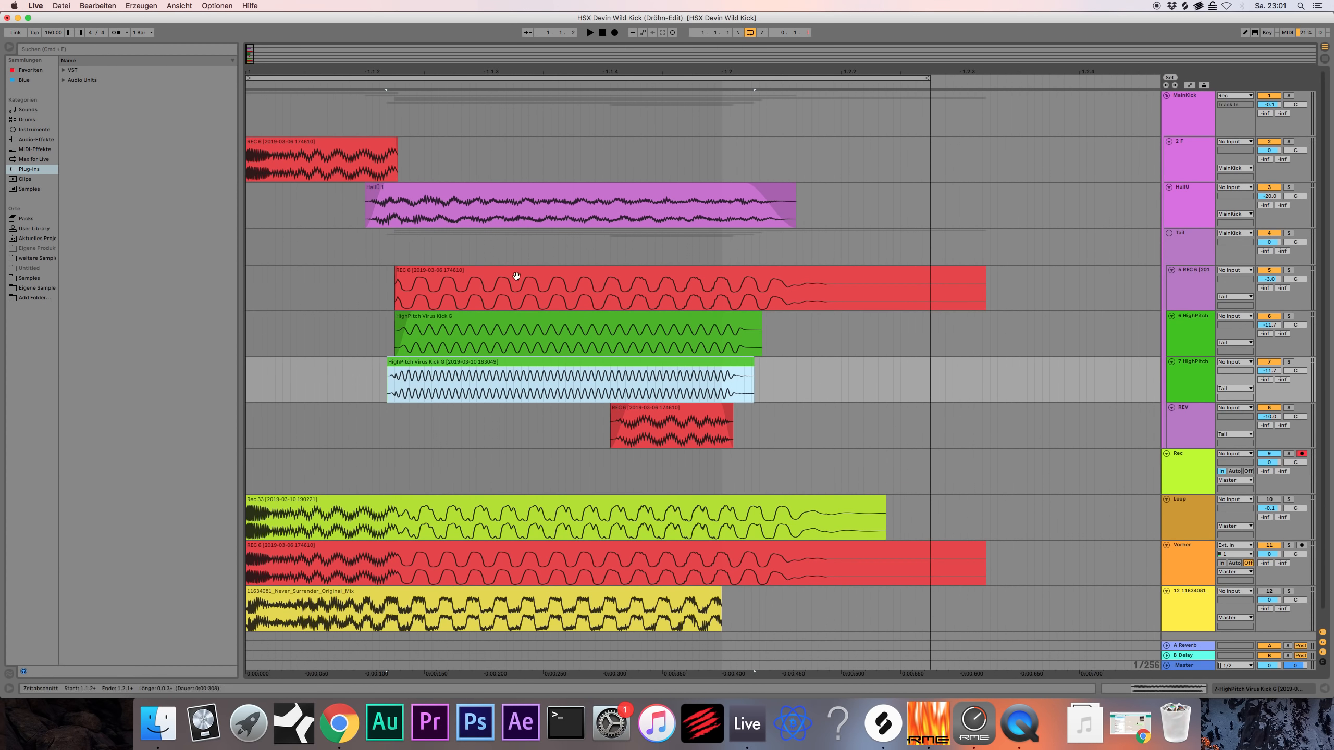
# Compare the REC 6 tail clip on track 5 with the track 7 HighPitch clip in a closer view.
pyautogui.click(514, 281)
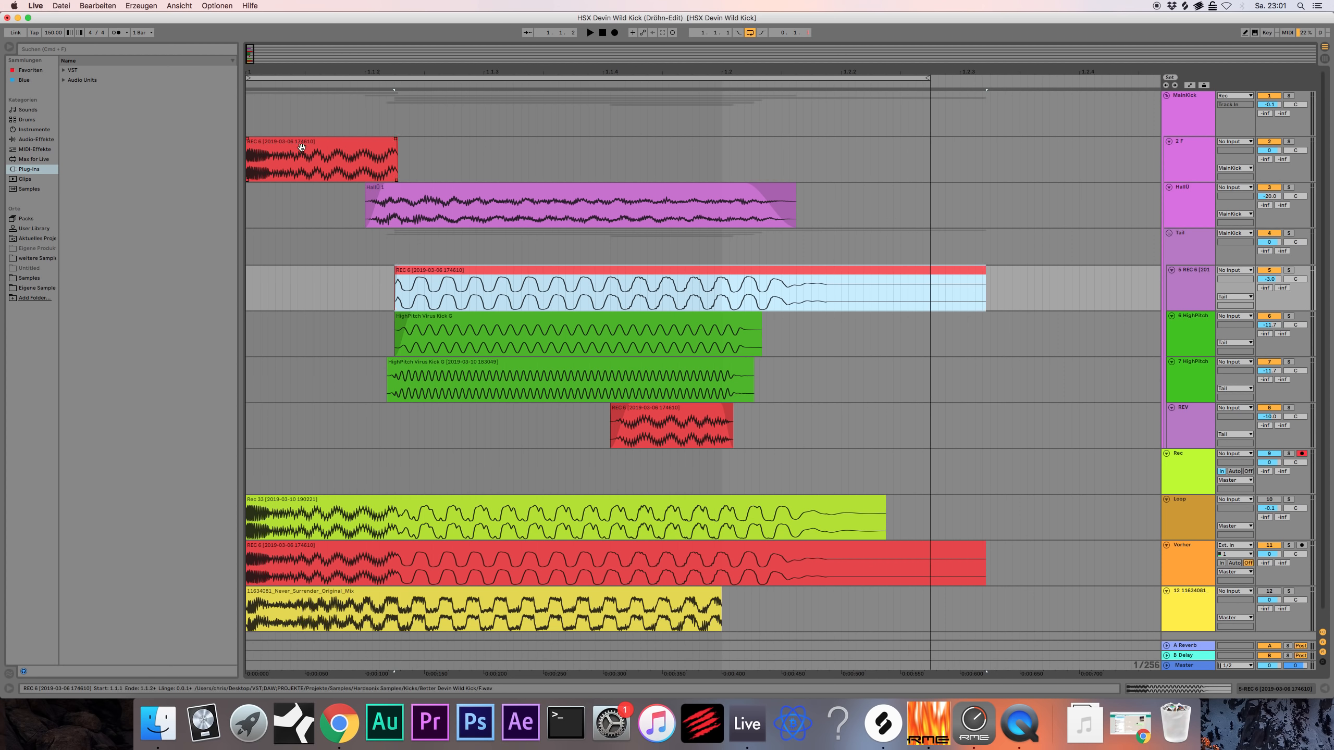
pyautogui.press('+')
pyautogui.moveTo(783, 72); pyautogui.dragTo(1155, 79)
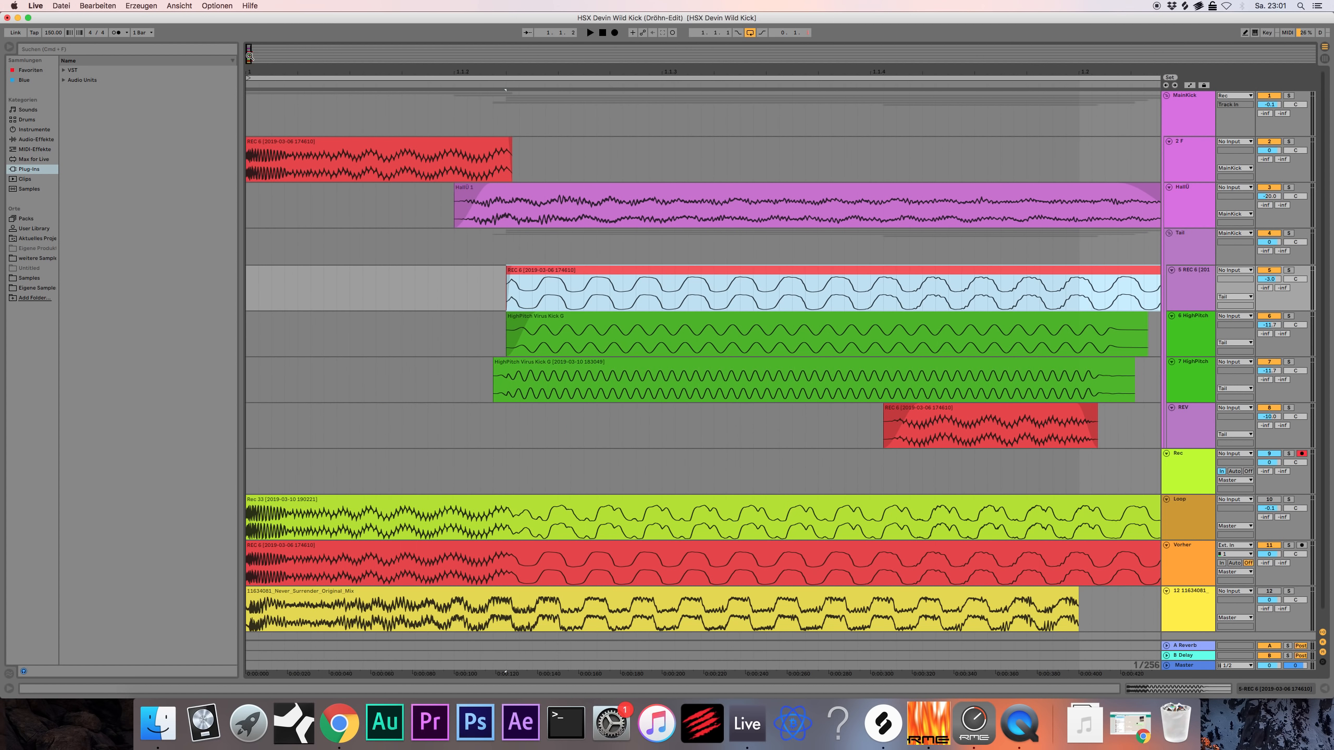
pyautogui.click(574, 368)
pyautogui.moveTo(574, 369)
pyautogui.mouseDown()
pyautogui.moveTo(551, 363)
pyautogui.moveTo(592, 363)
pyautogui.moveTo(513, 366)
pyautogui.moveTo(573, 366)
pyautogui.mouseUp()
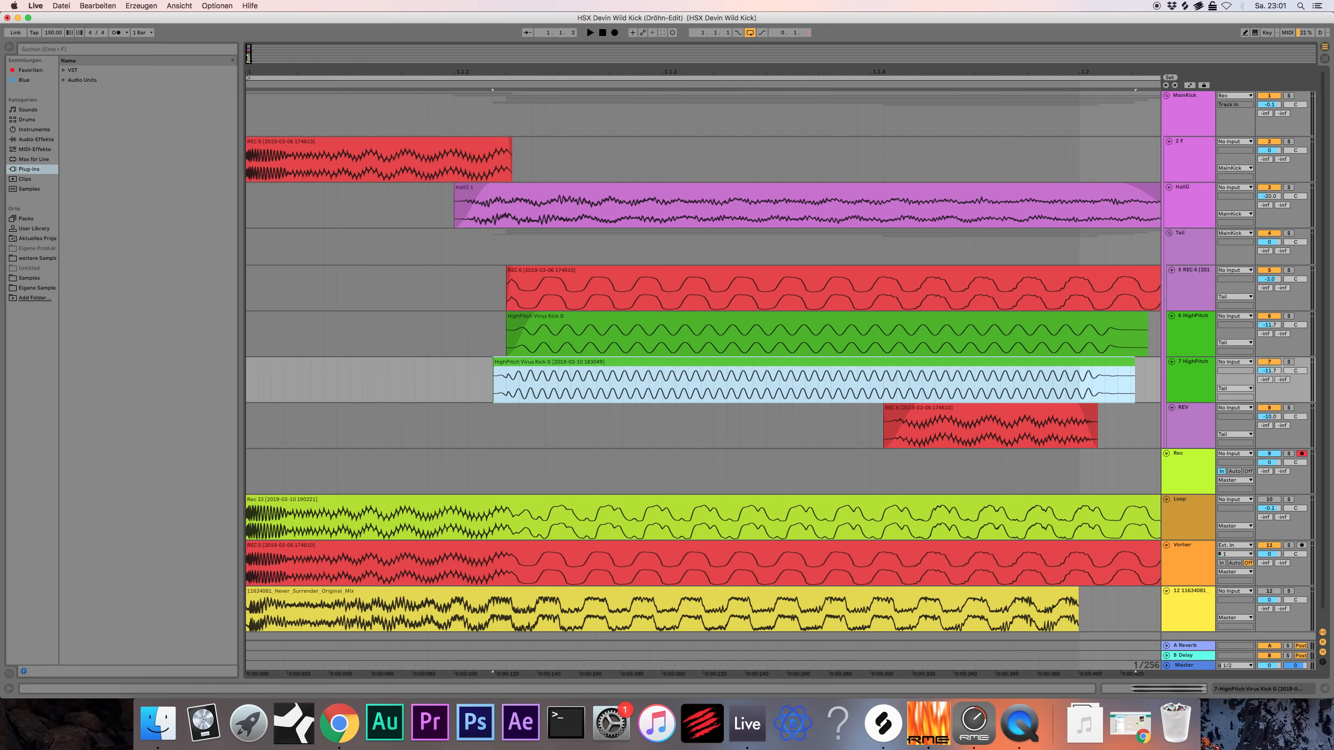
pyautogui.moveTo(249, 58); pyautogui.dragTo(259, 73)
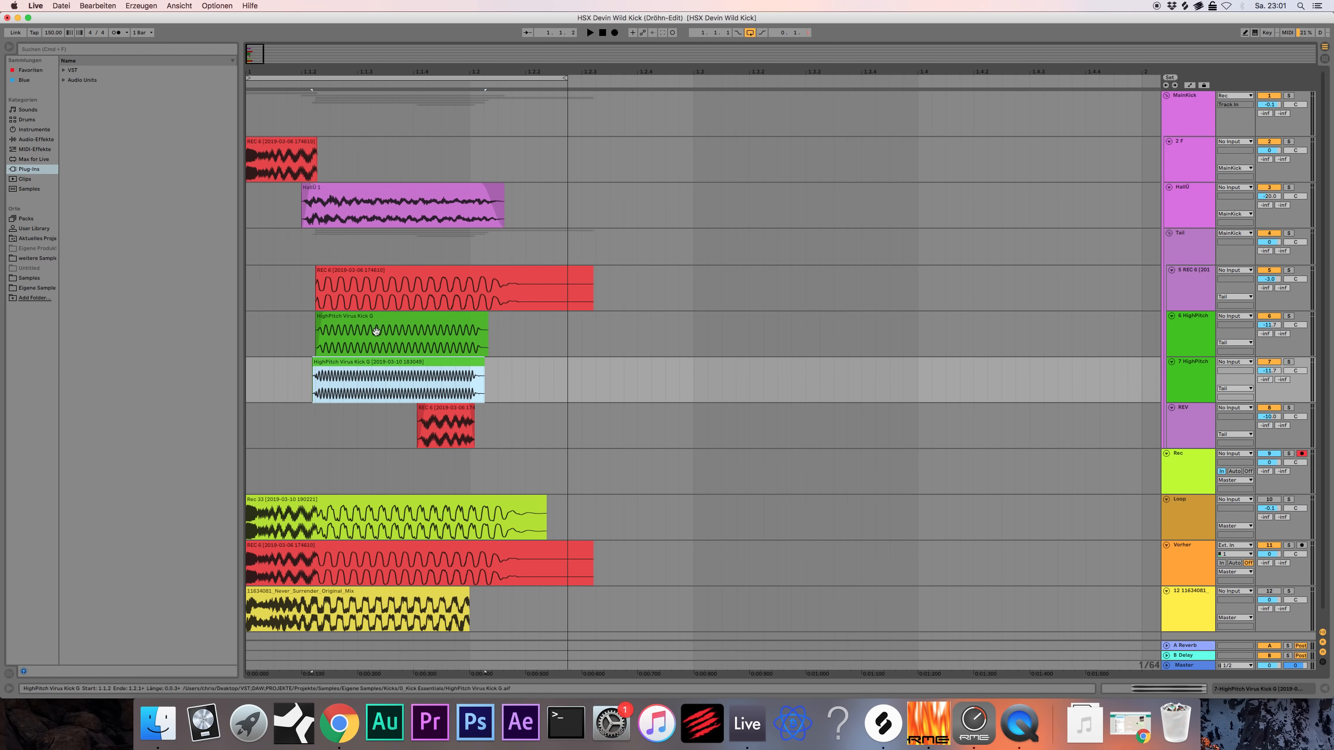
pyautogui.scroll(-1, 370, 255)
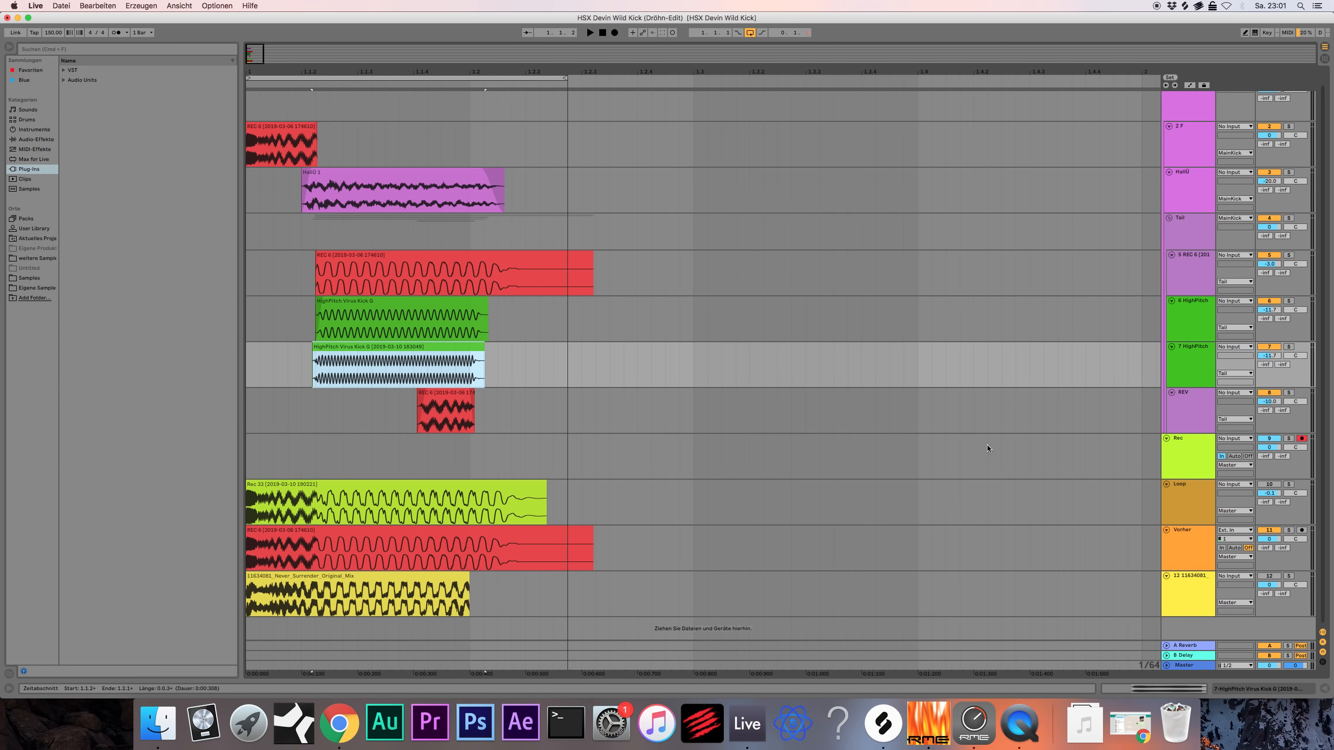
pyautogui.rightClick(1021, 718)
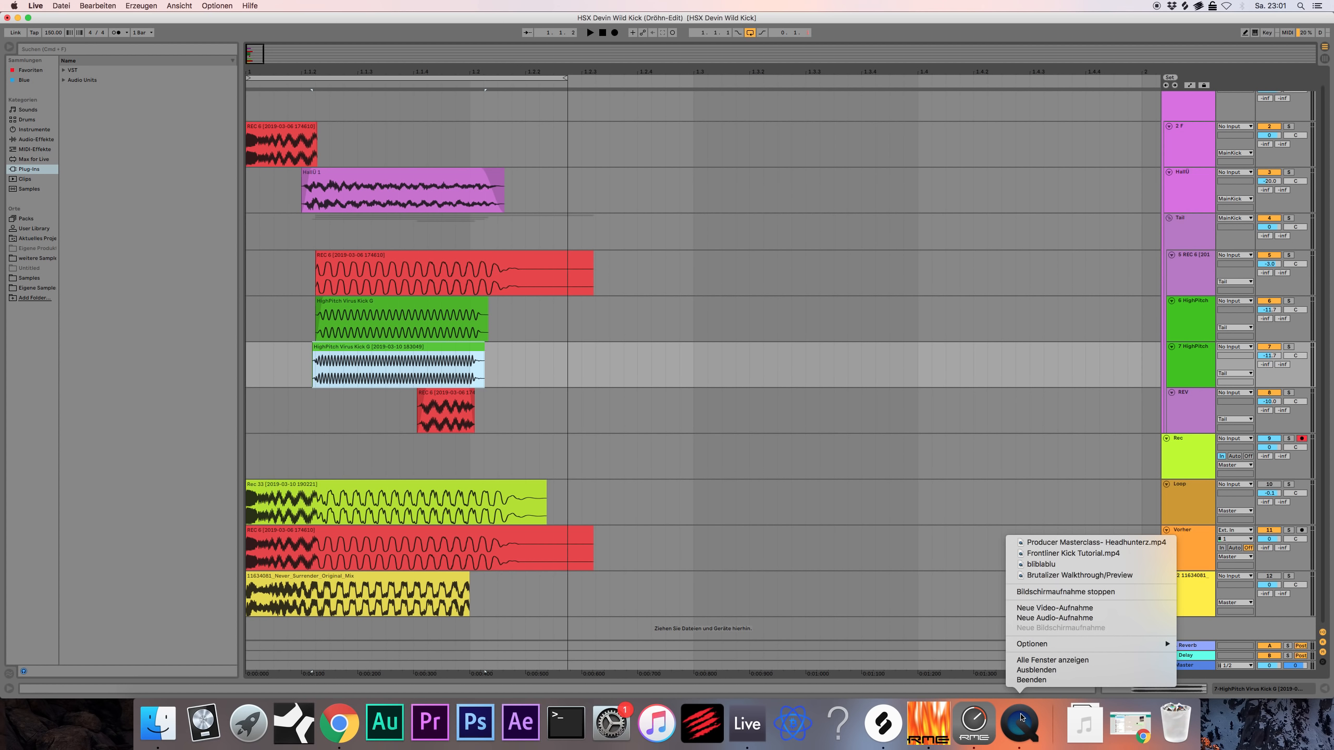